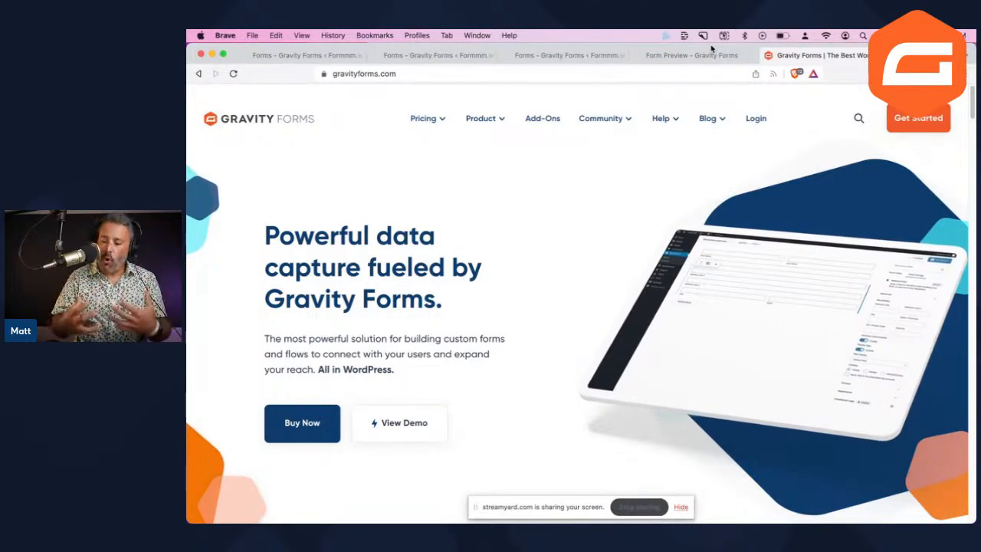
Open the Conversational Forms Gallery from the gravityforms.com footer and scroll to its example form cards
{"action": "scroll", "coordinate": [473, 227], "scroll_direction": "down", "scroll_amount": 15}
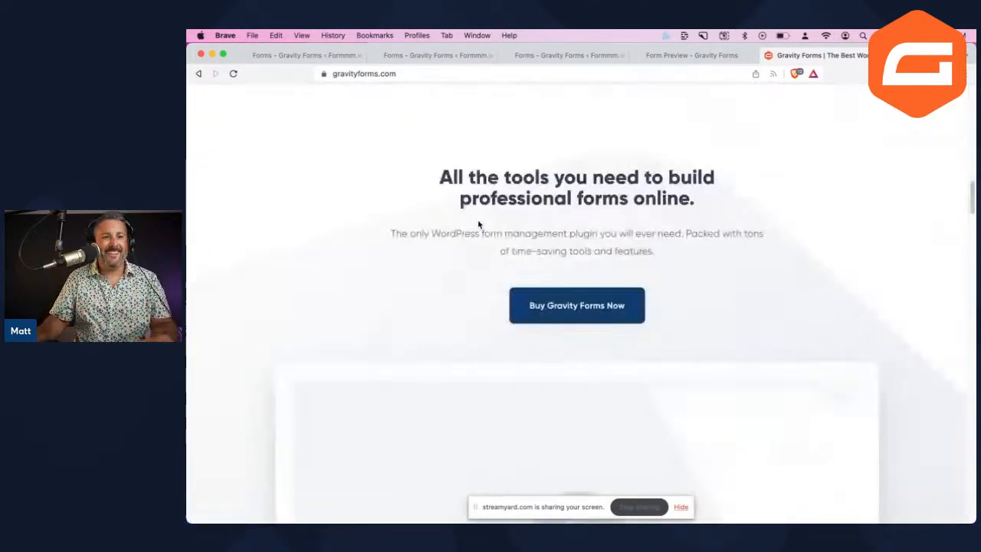
{"action": "scroll", "coordinate": [489, 222], "scroll_direction": "down", "scroll_amount": 15}
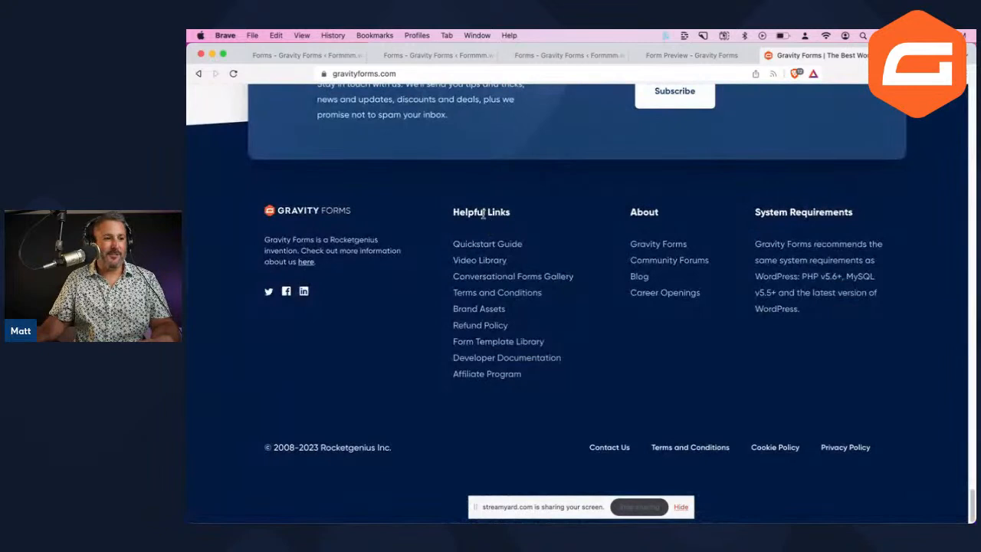
{"action": "left_click", "coordinate": [502, 277]}
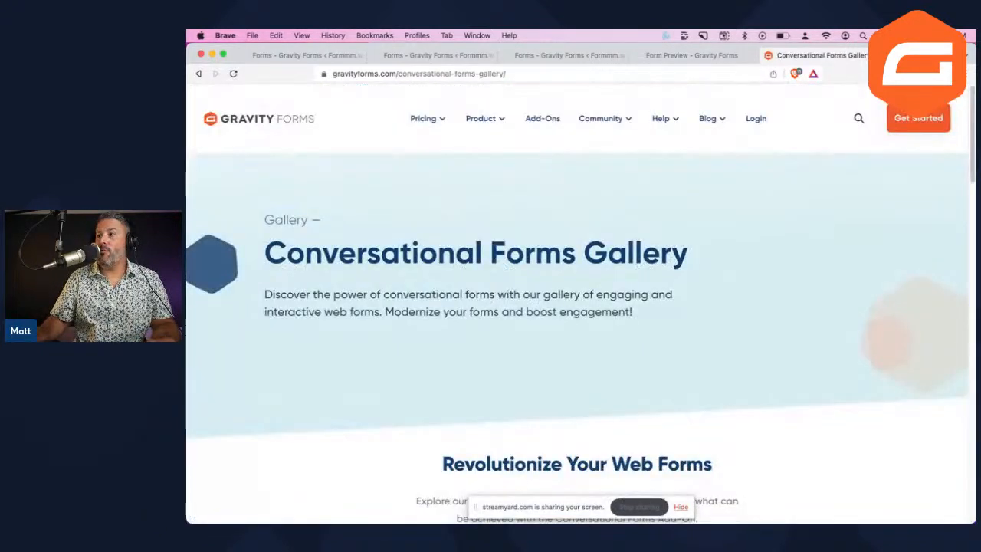
{"action": "scroll", "coordinate": [511, 418], "scroll_direction": "down", "scroll_amount": 5}
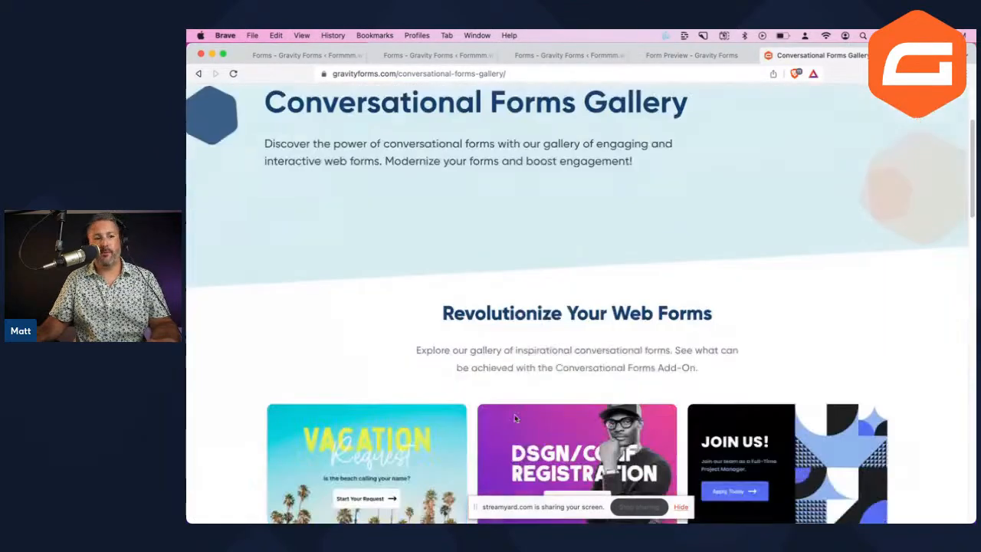
{"action": "scroll", "coordinate": [514, 417], "scroll_direction": "down", "scroll_amount": 10}
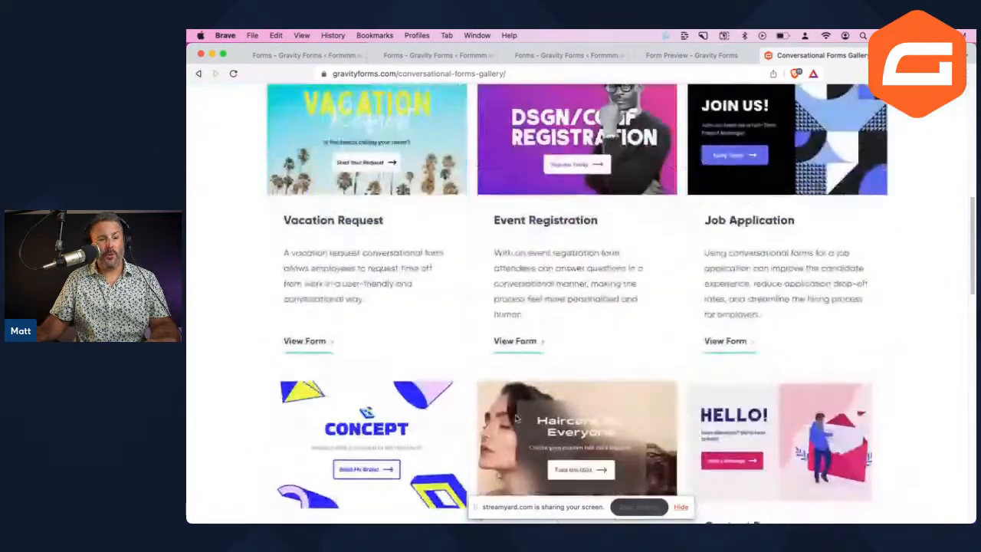
{"action": "scroll", "coordinate": [518, 416], "scroll_direction": "up", "scroll_amount": 1}
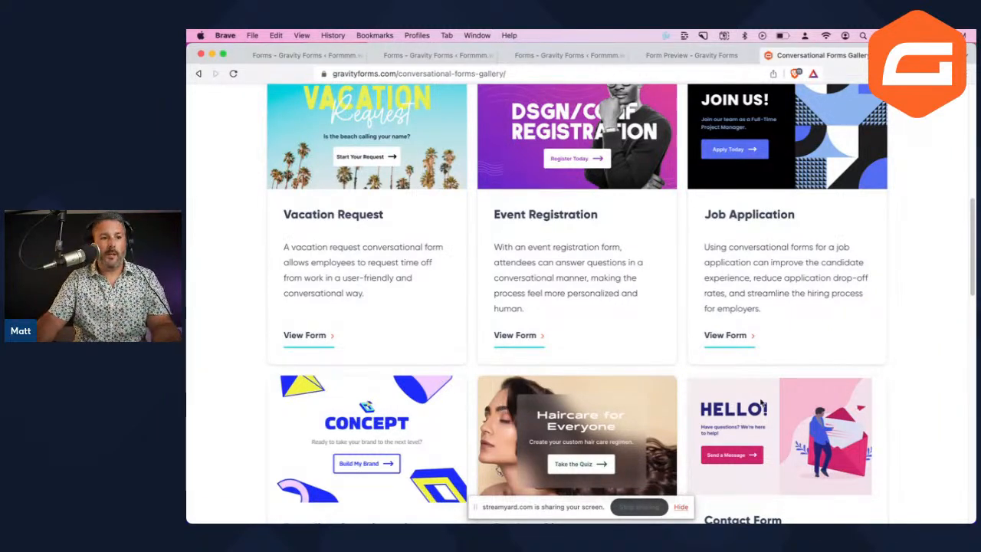
{"action": "scroll", "coordinate": [720, 402], "scroll_direction": "up", "scroll_amount": 1}
{"action": "scroll", "coordinate": [693, 399], "scroll_direction": "down", "scroll_amount": 8}
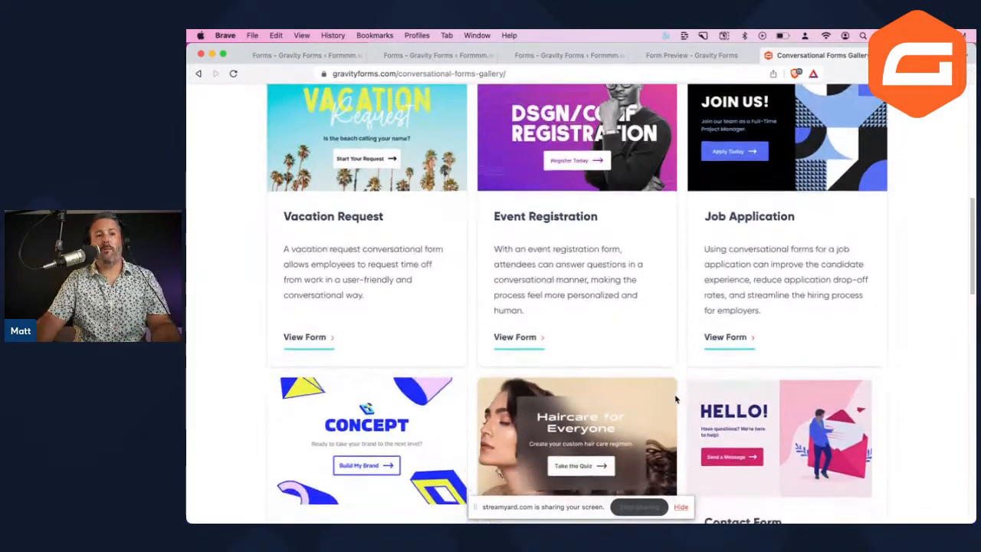
{"action": "scroll", "coordinate": [674, 394], "scroll_direction": "up", "scroll_amount": 13}
{"action": "scroll", "coordinate": [663, 376], "scroll_direction": "down", "scroll_amount": 4}
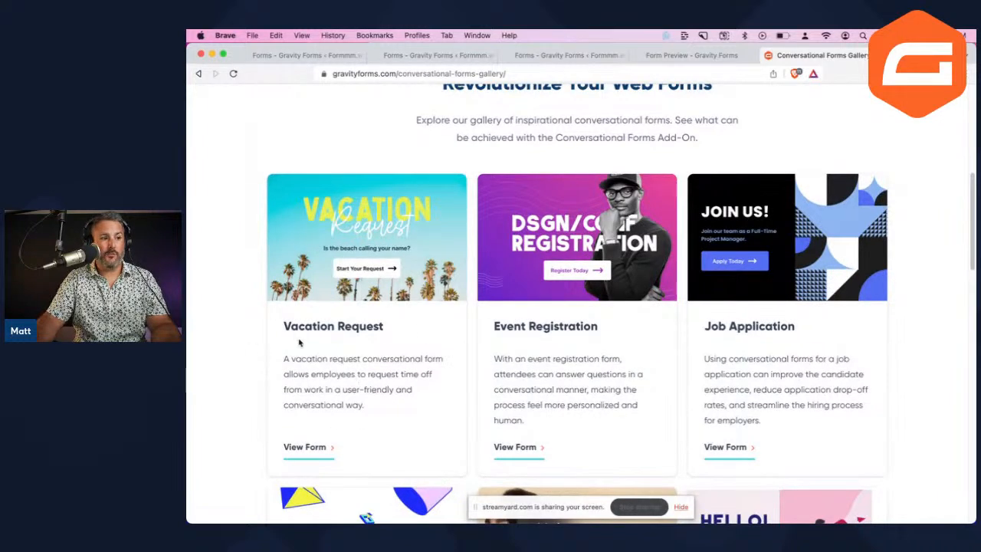
Open and start the Vacation Request example form, then go back to the gallery tab
{"action": "left_click", "coordinate": [318, 451]}
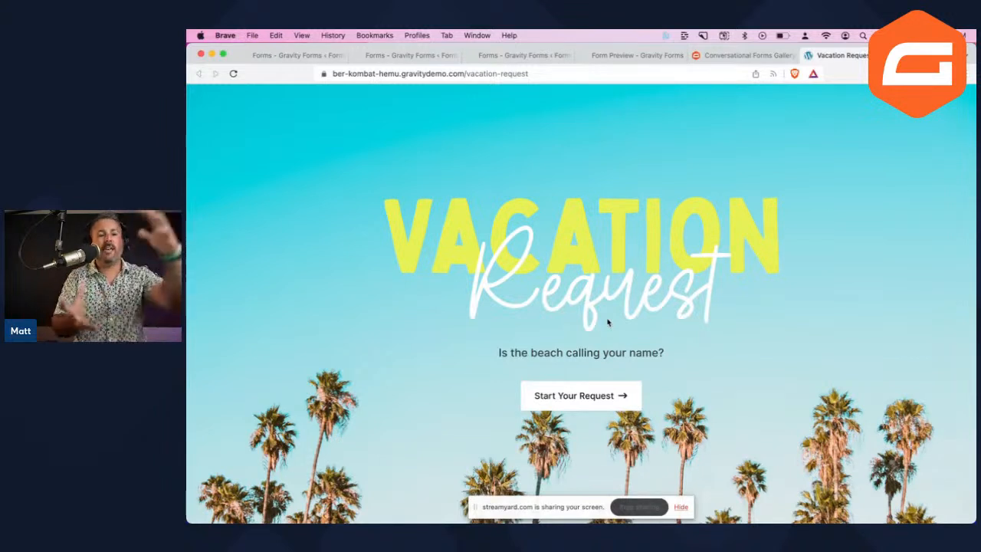
{"action": "left_click", "coordinate": [598, 393]}
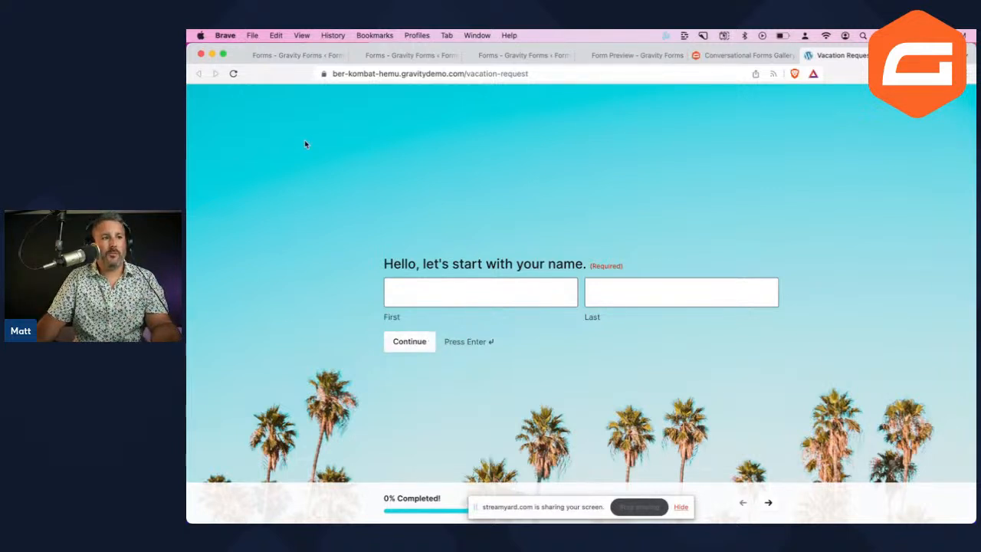
{"action": "left_click", "coordinate": [740, 56]}
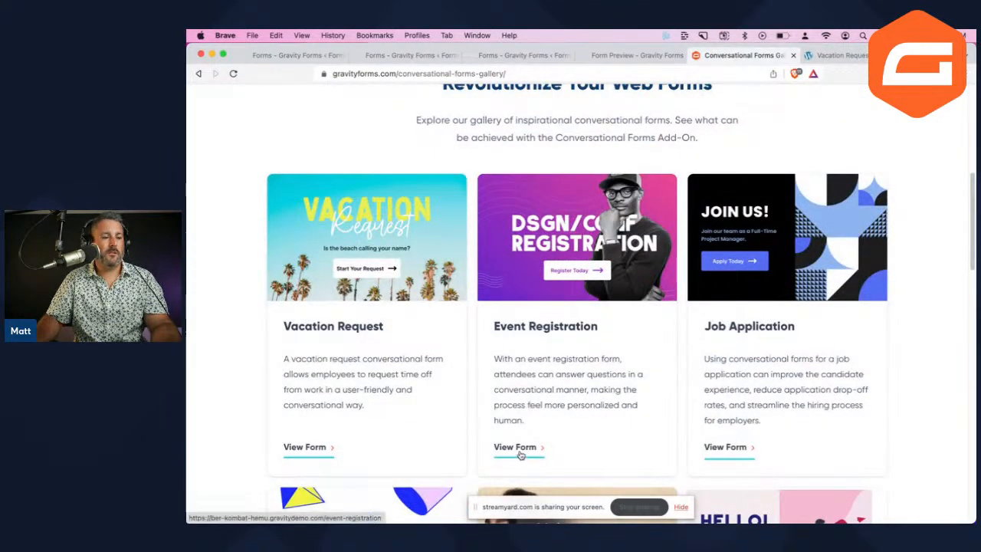
Open the Event Registration example, register and continue to its name step, then return to the gallery
{"action": "left_click", "coordinate": [520, 452]}
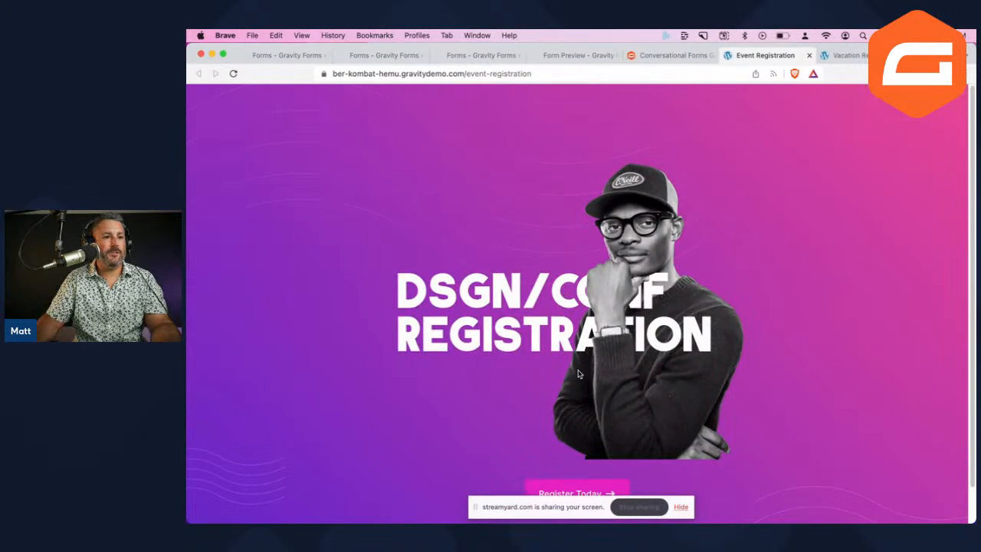
{"action": "scroll", "coordinate": [578, 374], "scroll_direction": "down", "scroll_amount": 2}
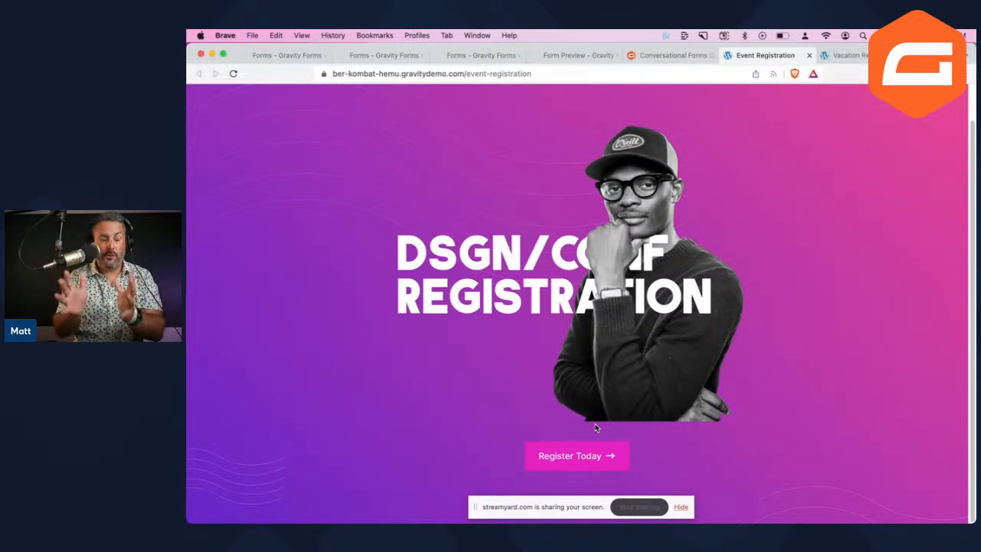
{"action": "left_click", "coordinate": [591, 458]}
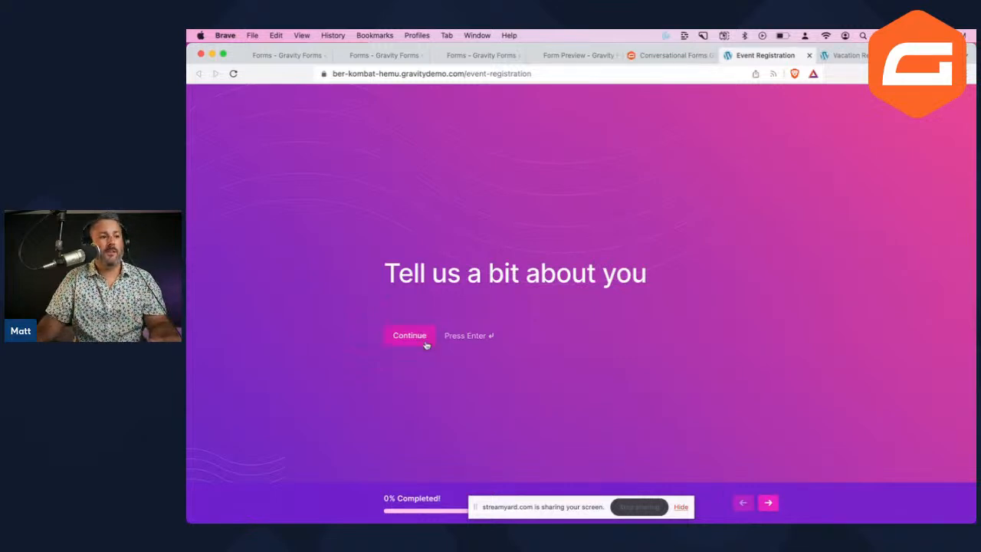
{"action": "left_click", "coordinate": [422, 343]}
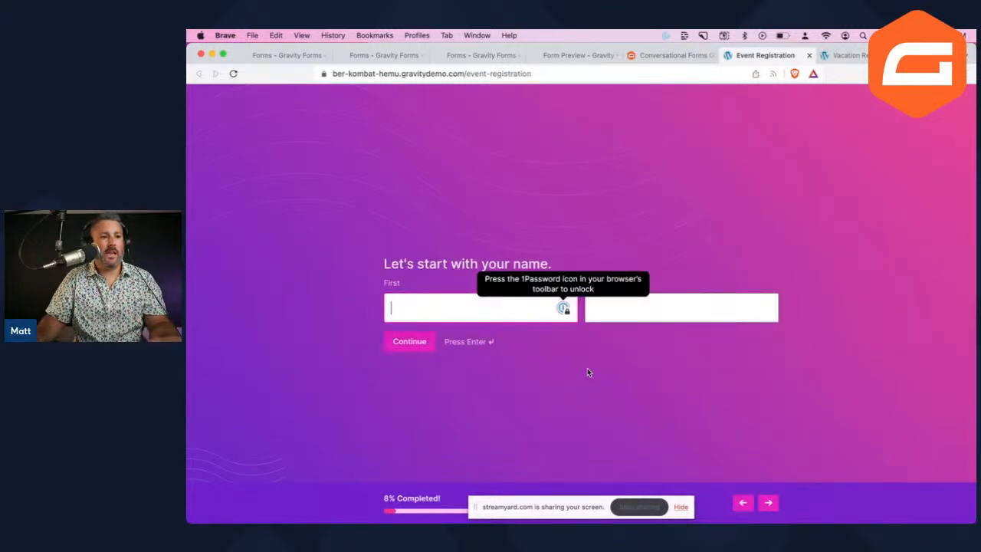
{"action": "left_click", "coordinate": [670, 56]}
{"action": "scroll", "coordinate": [548, 392], "scroll_direction": "down", "scroll_amount": 5}
{"action": "scroll", "coordinate": [548, 392], "scroll_direction": "down", "scroll_amount": 10}
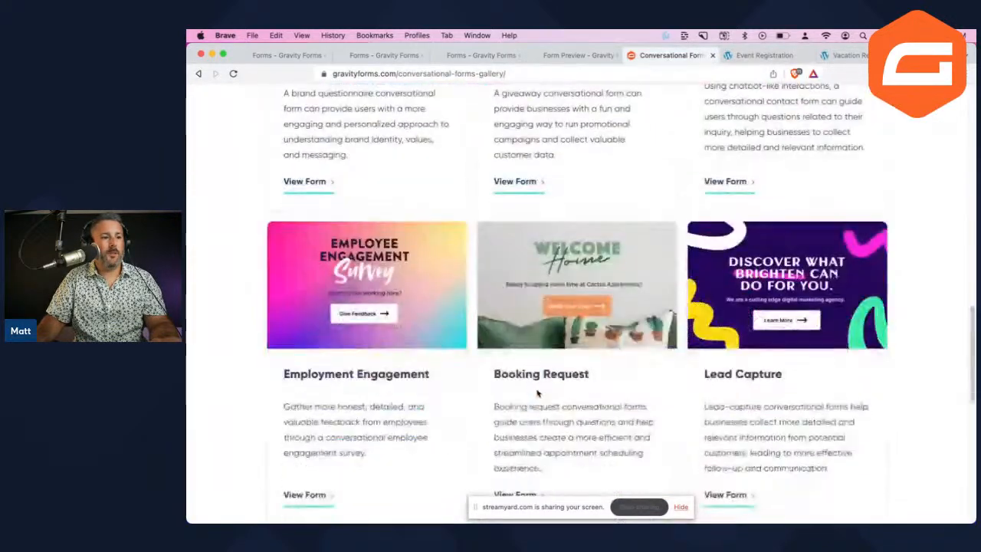
Open the Booking Request example form and begin the booking with Book Your Stay
{"action": "scroll", "coordinate": [528, 329], "scroll_direction": "down", "scroll_amount": 5}
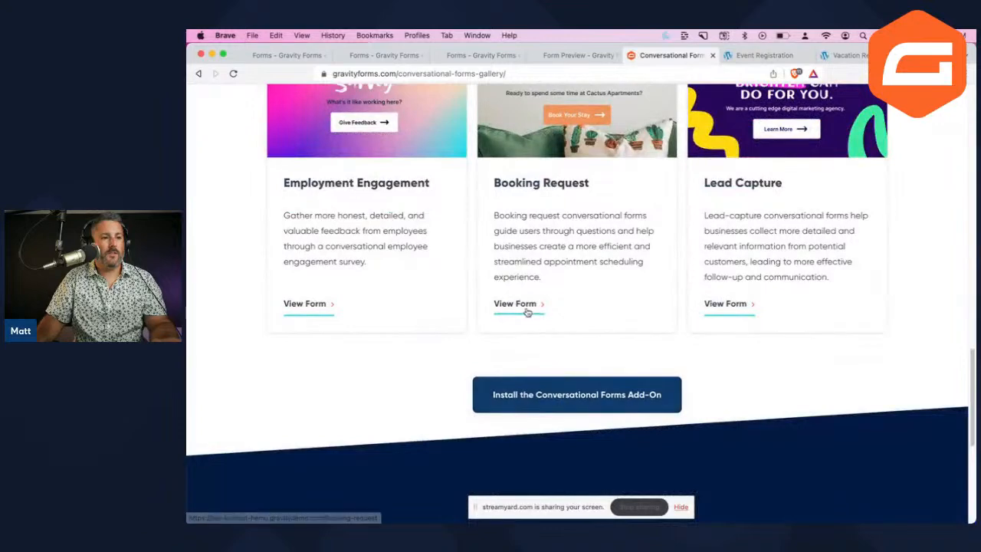
{"action": "left_click", "coordinate": [526, 307]}
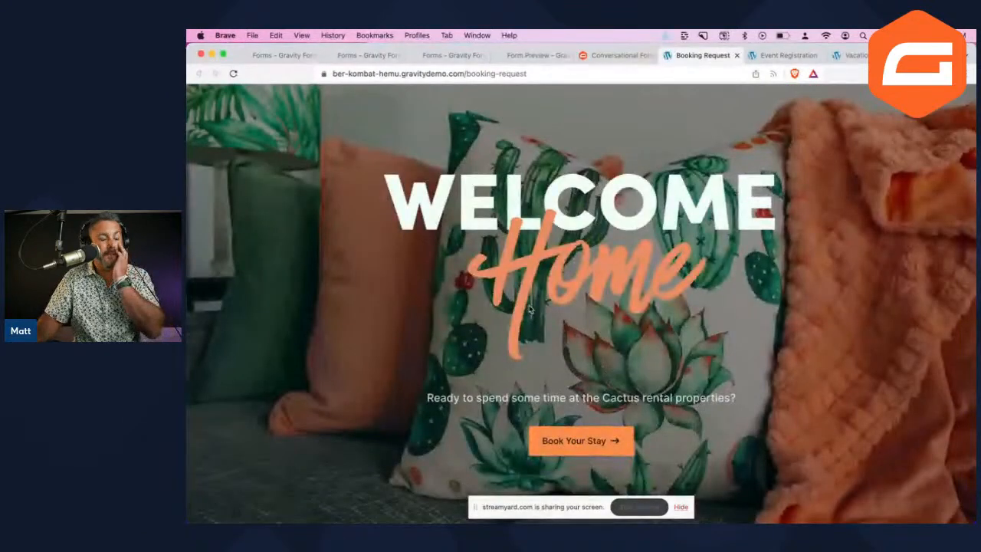
{"action": "left_click", "coordinate": [587, 441]}
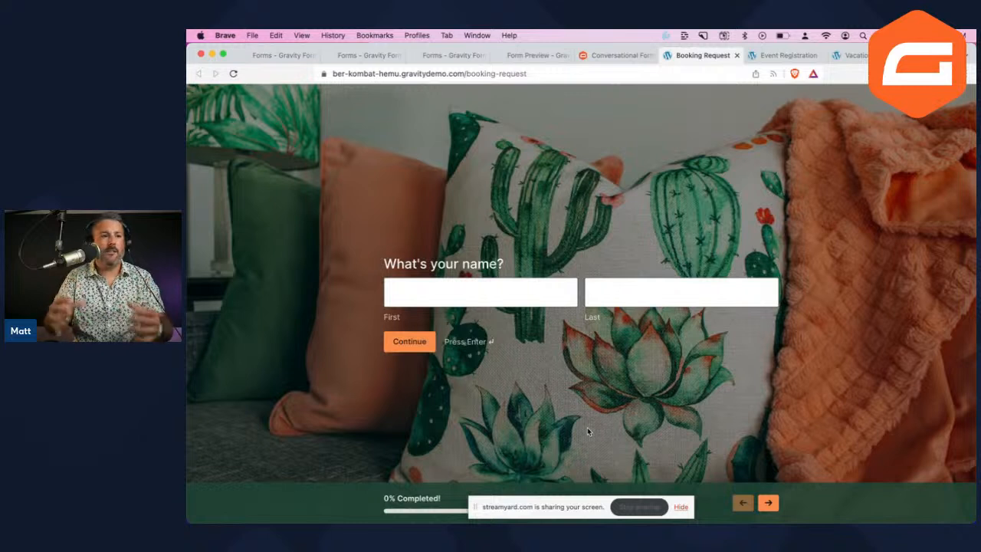
Close the Booking Request and Vacation Request demo tabs and return to the WordPress Forms list
{"action": "left_click", "coordinate": [735, 56]}
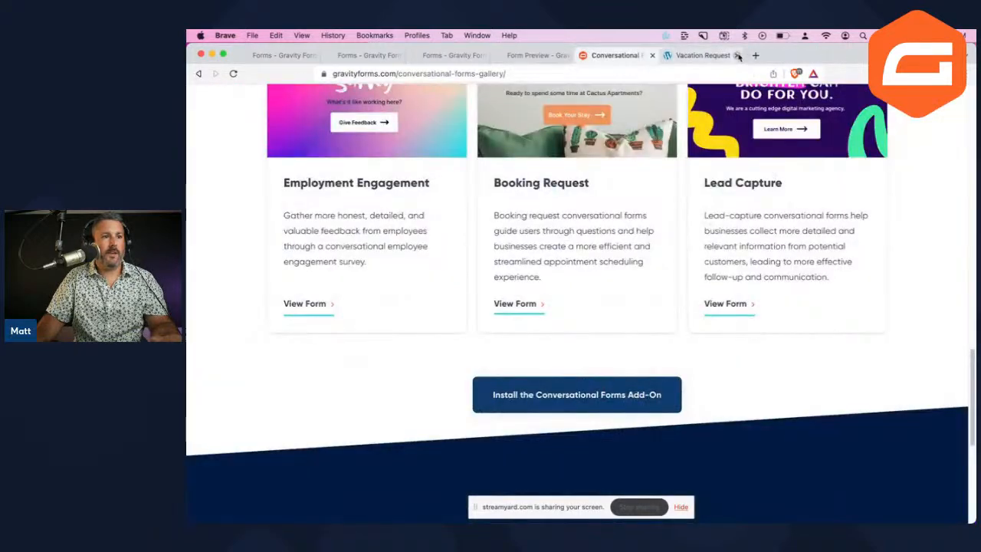
{"action": "left_click", "coordinate": [738, 57]}
{"action": "left_click", "coordinate": [570, 56]}
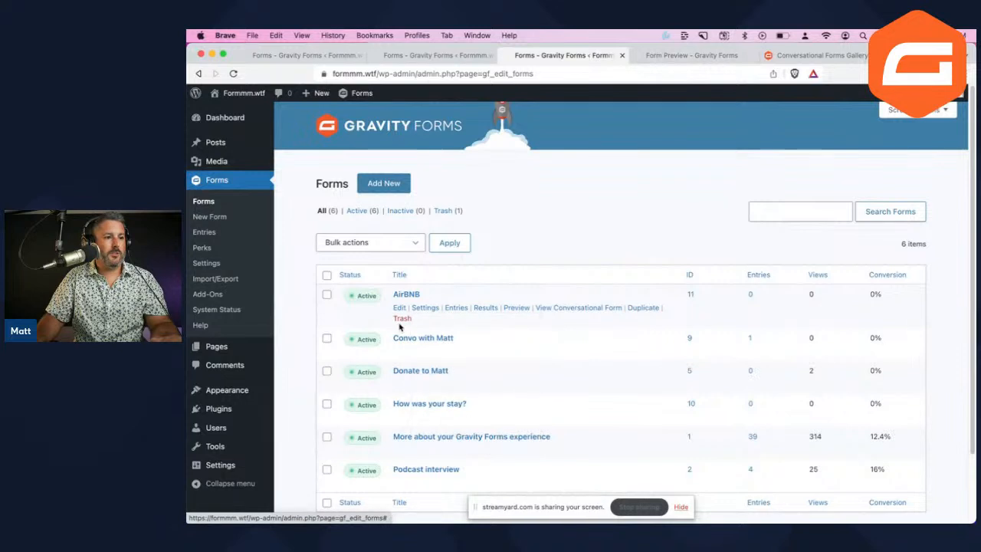
Move the AirBNB form to the trash and open the Trash view
{"action": "left_click", "coordinate": [402, 318]}
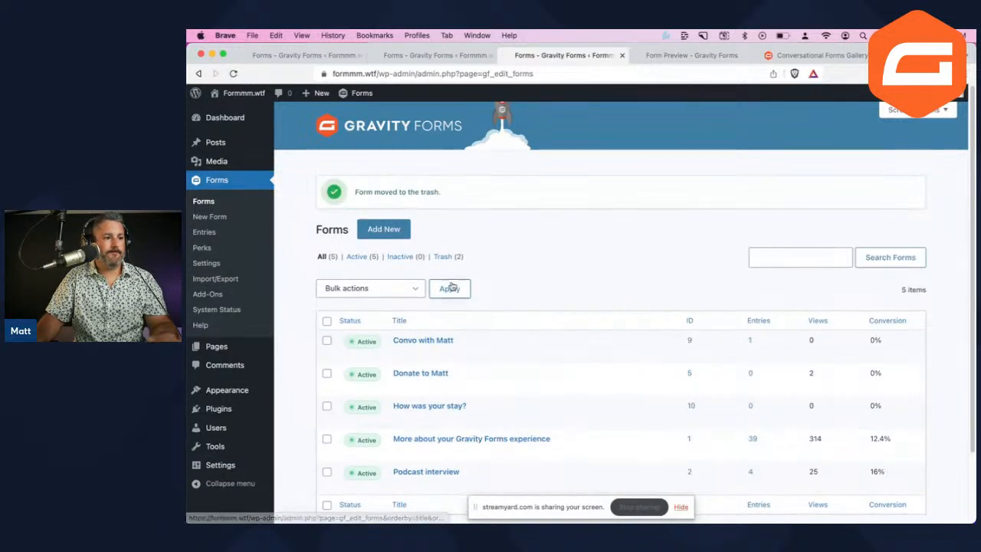
{"action": "mouse_move", "coordinate": [440, 363]}
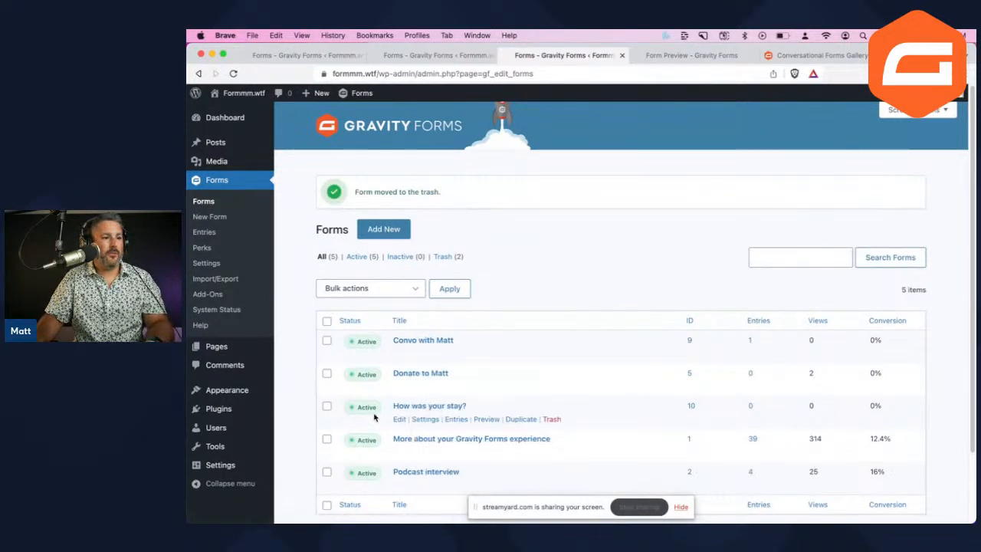
{"action": "left_click", "coordinate": [451, 259]}
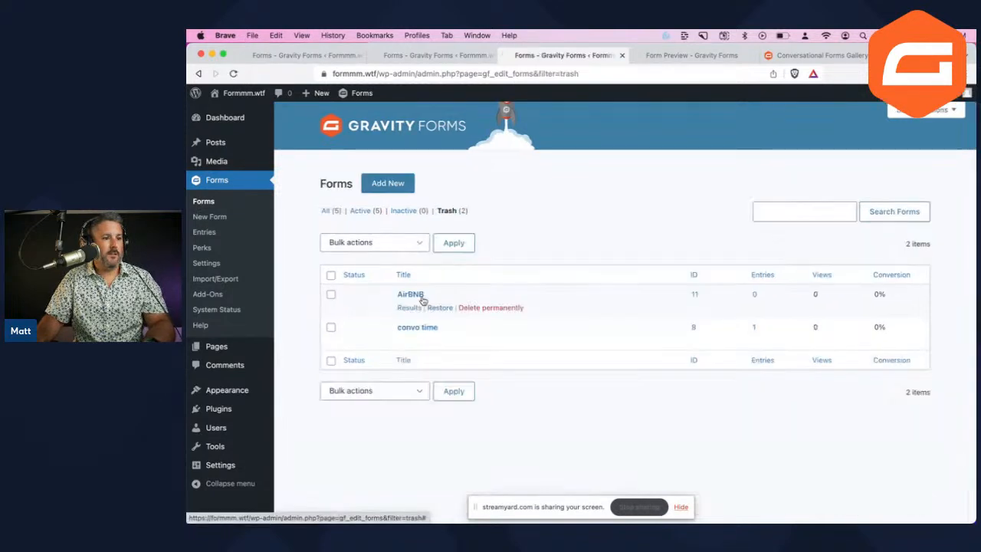
Permanently delete both trashed forms, AirBNB and convo time, then return to All forms
{"action": "left_click", "coordinate": [405, 243]}
{"action": "left_click", "coordinate": [363, 268]}
{"action": "left_click", "coordinate": [452, 244]}
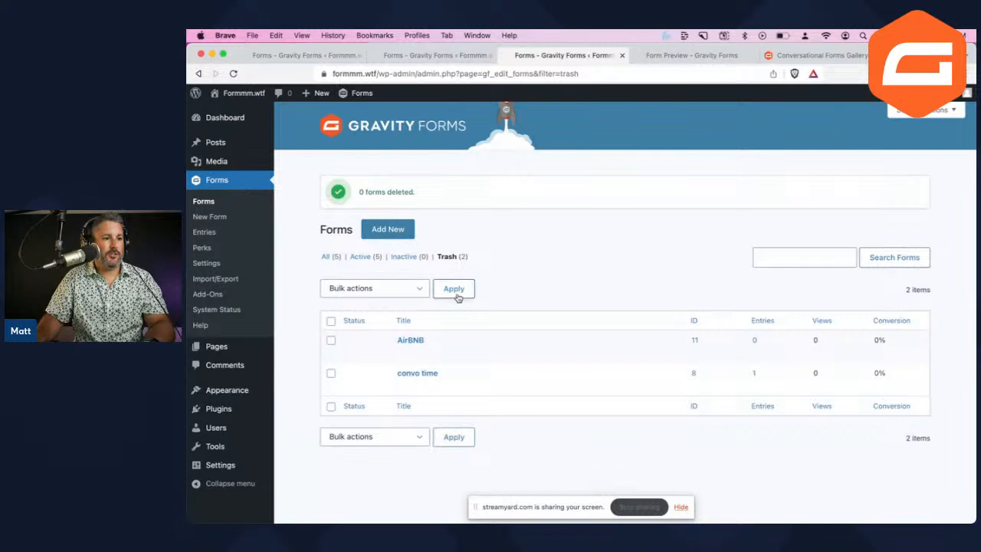
{"action": "left_click", "coordinate": [331, 322]}
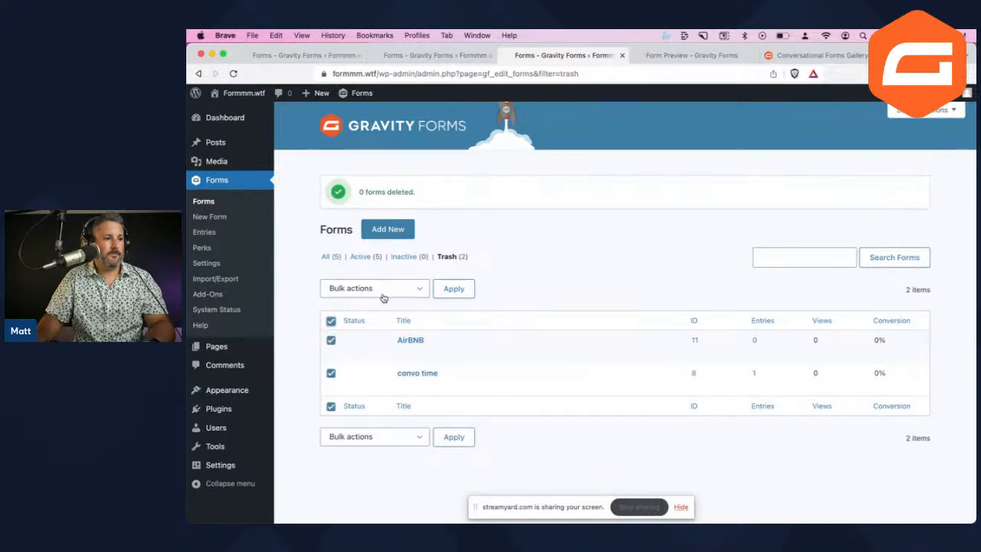
{"action": "left_click", "coordinate": [411, 290]}
{"action": "left_click", "coordinate": [379, 314]}
{"action": "left_click", "coordinate": [453, 289]}
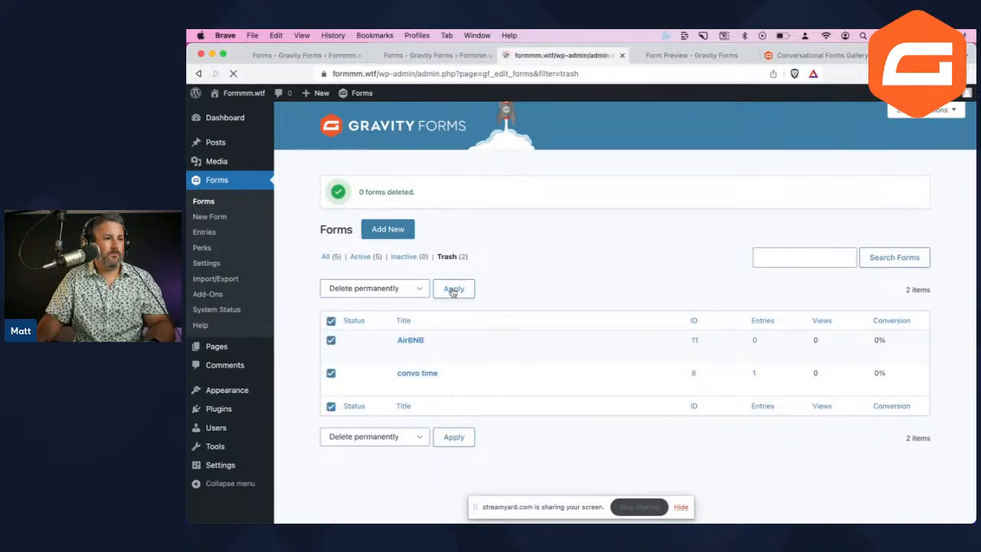
{"action": "left_click", "coordinate": [329, 252]}
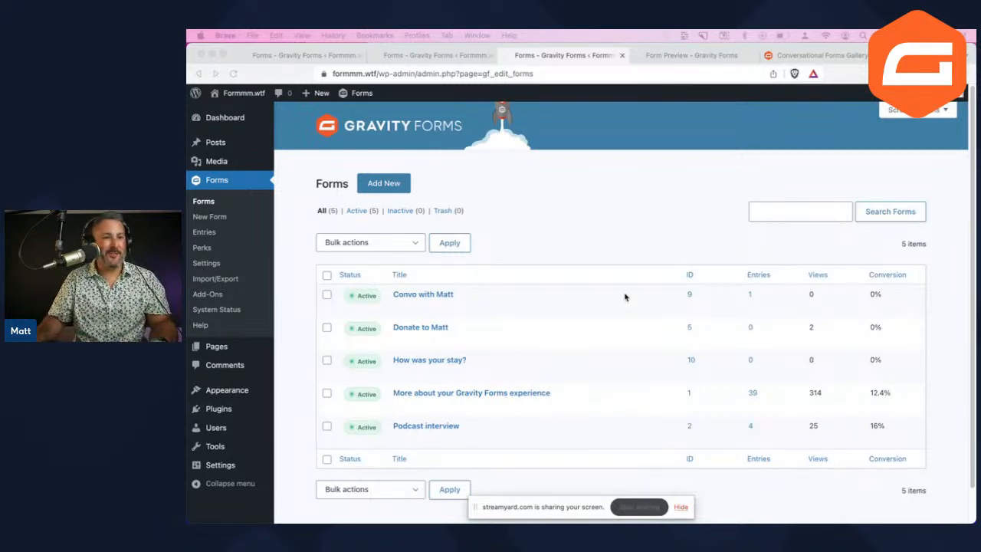
Refocus the browser and use Add New to bring up the Explore Form Templates gallery
{"action": "left_click", "coordinate": [609, 317]}
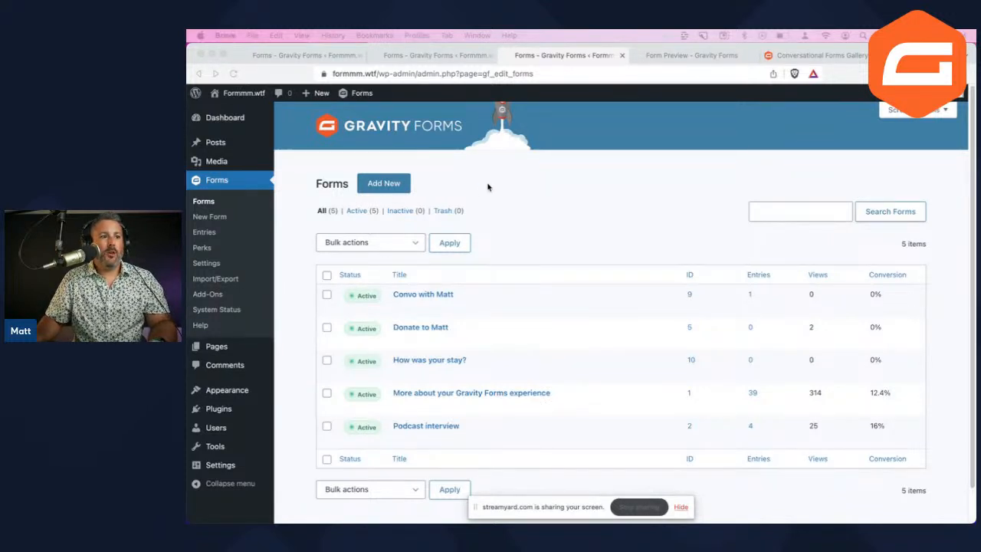
{"action": "left_click", "coordinate": [425, 179]}
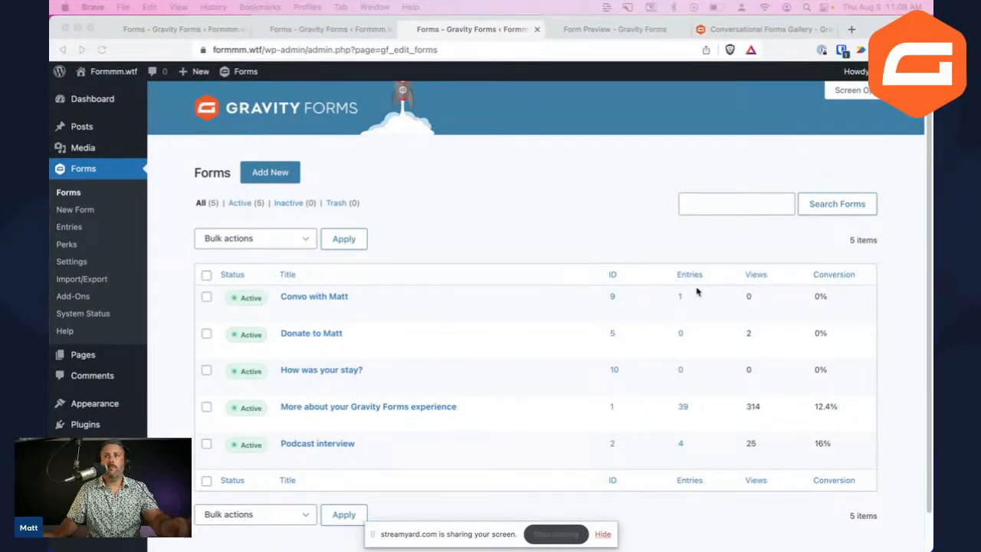
{"action": "left_click", "coordinate": [501, 276]}
{"action": "scroll", "coordinate": [501, 276], "scroll_direction": "up", "scroll_amount": 5}
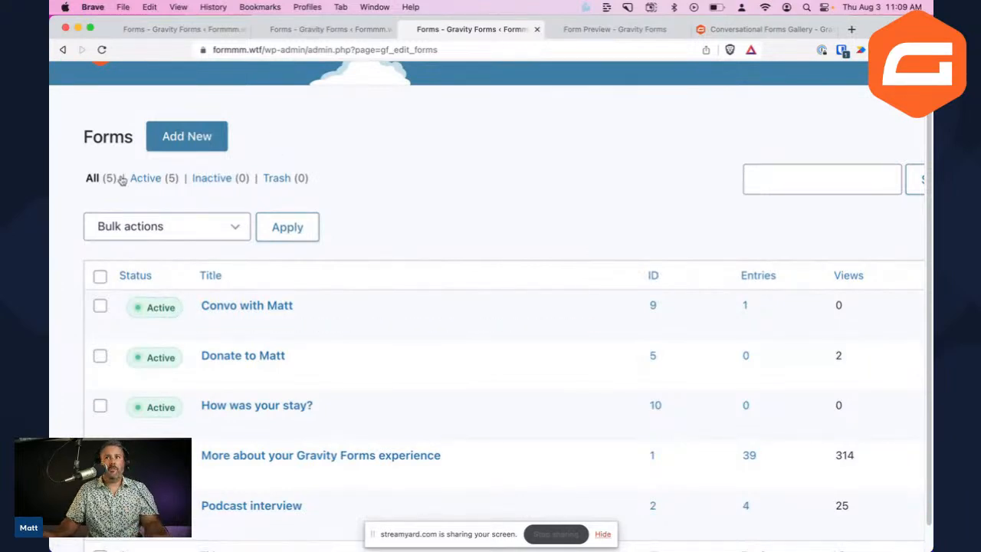
{"action": "left_click", "coordinate": [196, 141]}
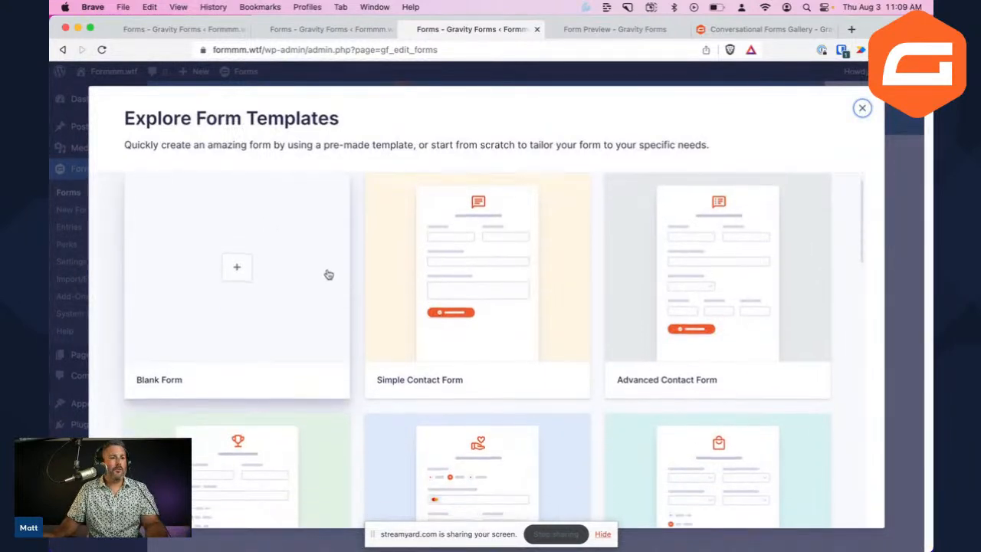
Browse the templates and choose Use Template on Simple Contact Form
{"action": "scroll", "coordinate": [396, 328], "scroll_direction": "down", "scroll_amount": 5}
{"action": "scroll", "coordinate": [414, 330], "scroll_direction": "down", "scroll_amount": 5}
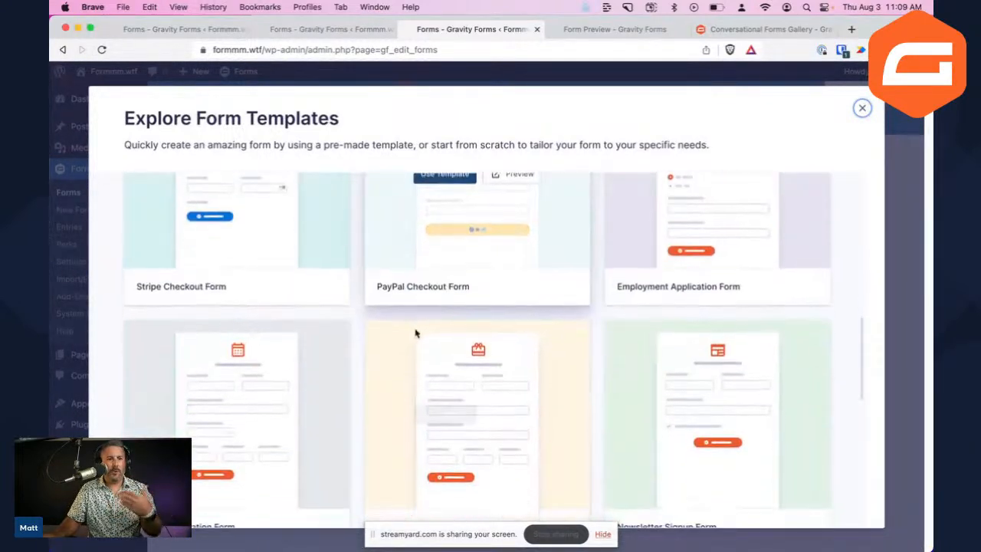
{"action": "scroll", "coordinate": [414, 335], "scroll_direction": "down", "scroll_amount": 5}
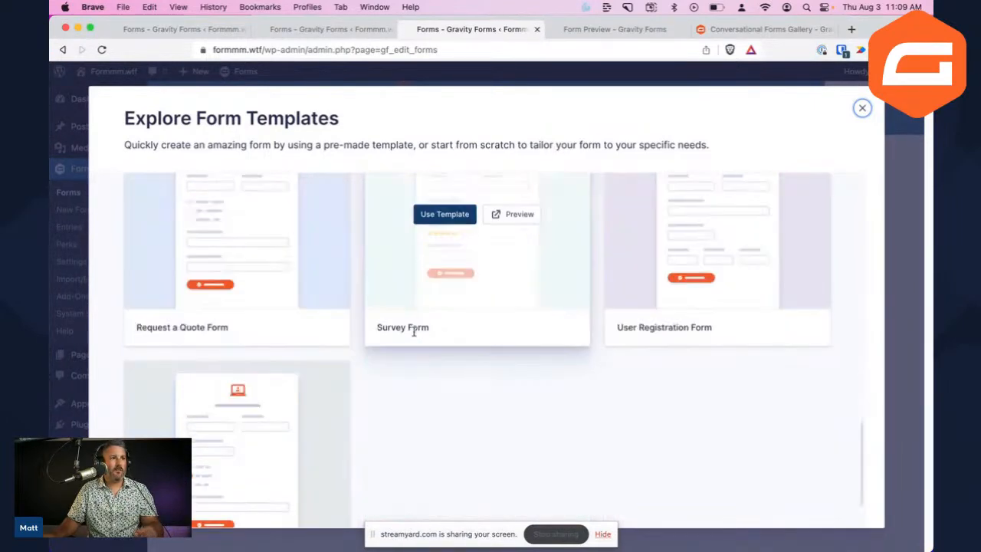
{"action": "scroll", "coordinate": [414, 335], "scroll_direction": "down", "scroll_amount": 2}
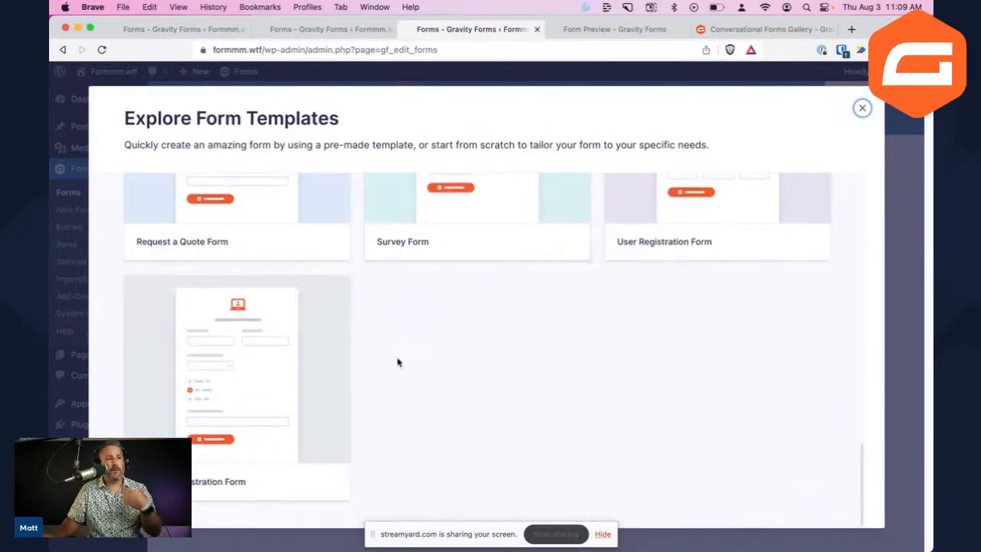
{"action": "scroll", "coordinate": [399, 360], "scroll_direction": "up", "scroll_amount": 5}
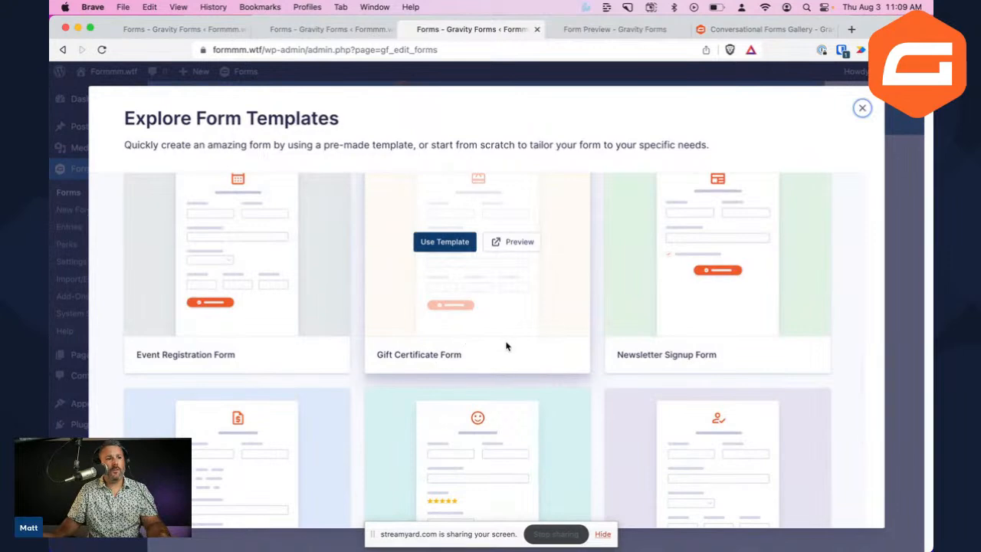
{"action": "scroll", "coordinate": [506, 345], "scroll_direction": "up", "scroll_amount": 8}
{"action": "scroll", "coordinate": [506, 349], "scroll_direction": "up", "scroll_amount": 2}
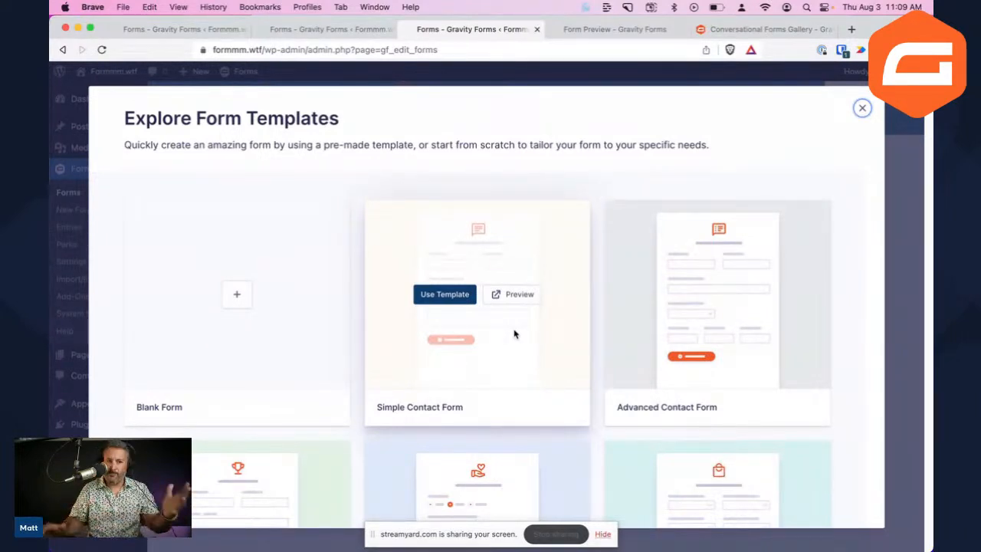
{"action": "scroll", "coordinate": [461, 333], "scroll_direction": "down", "scroll_amount": 3}
{"action": "mouse_move", "coordinate": [463, 331]}
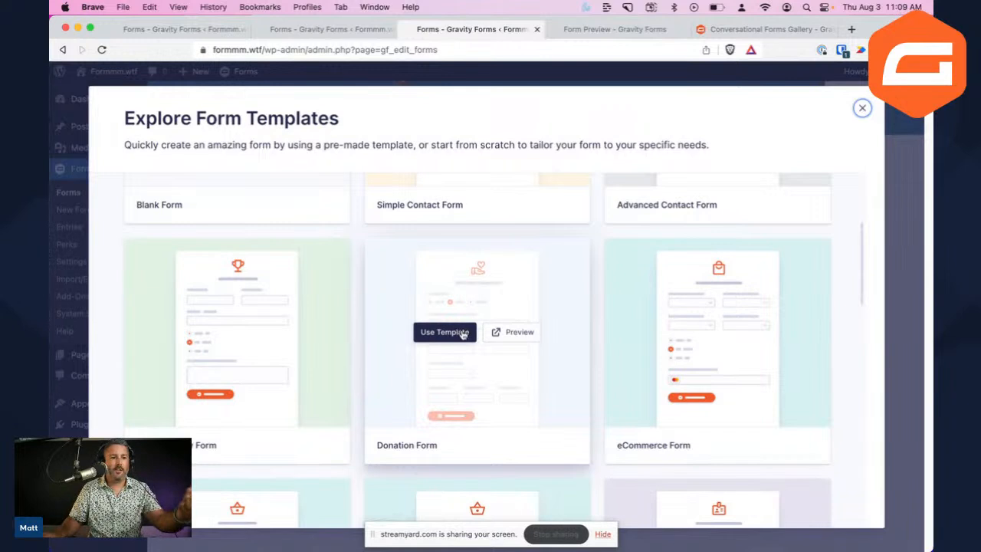
{"action": "scroll", "coordinate": [467, 332], "scroll_direction": "down", "scroll_amount": 2}
{"action": "scroll", "coordinate": [472, 334], "scroll_direction": "up", "scroll_amount": 3}
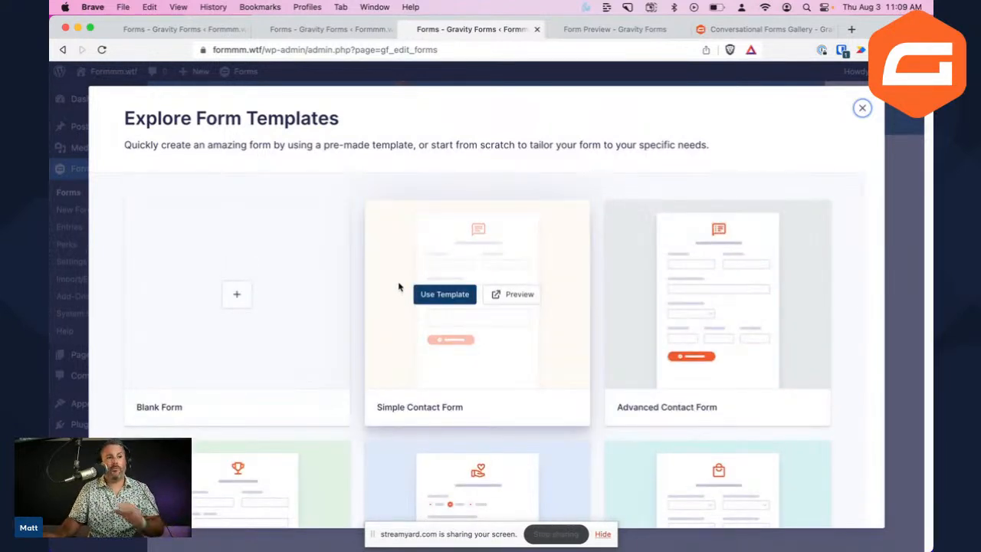
{"action": "left_click", "coordinate": [440, 298]}
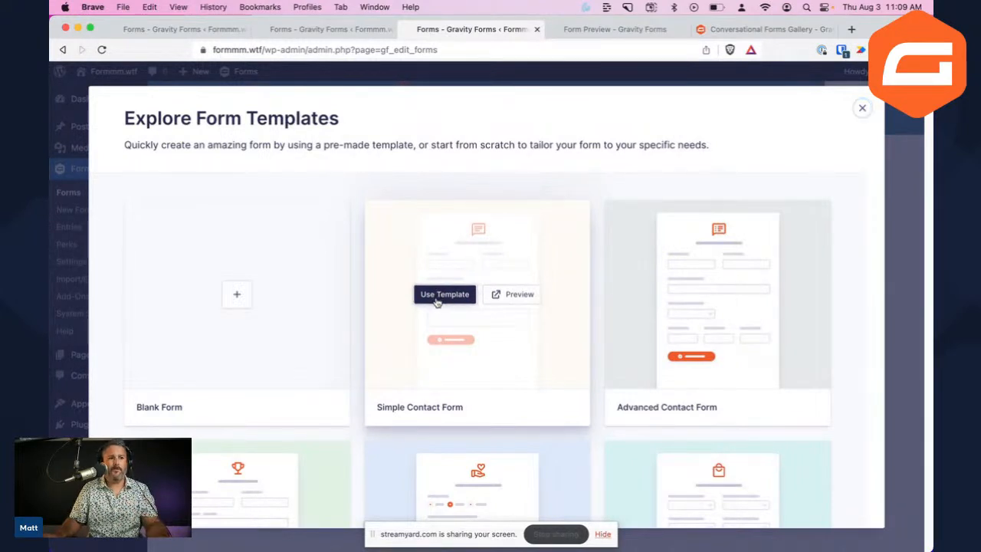
Title the new form 'AirBNB', create it from the template and save it
{"action": "type", "text": "Ai"}
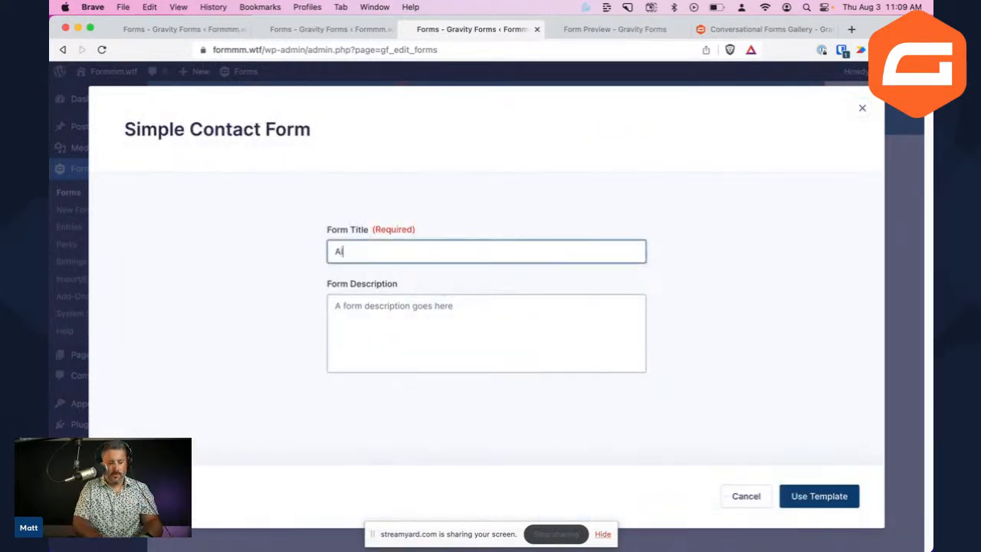
{"action": "type", "text": "rBNB"}
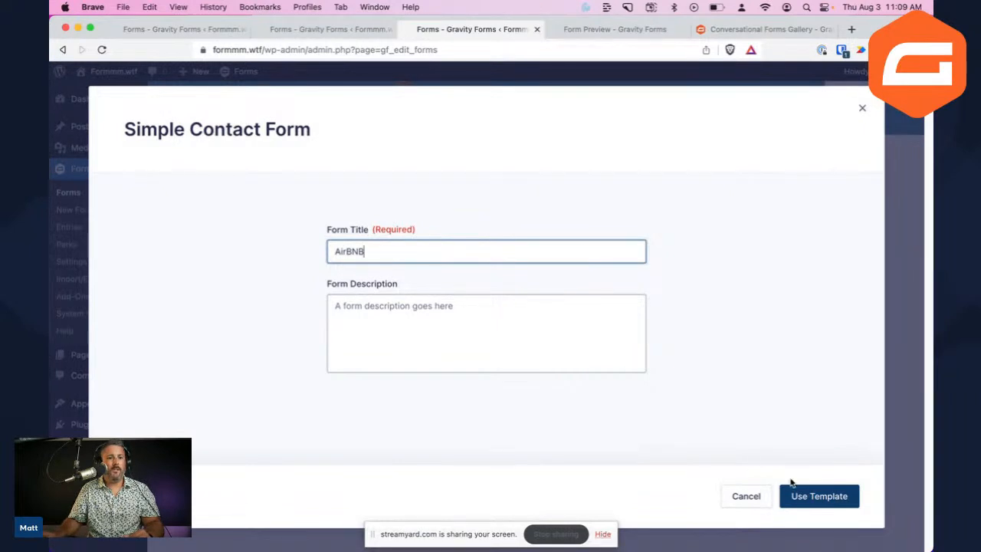
{"action": "left_click", "coordinate": [817, 497]}
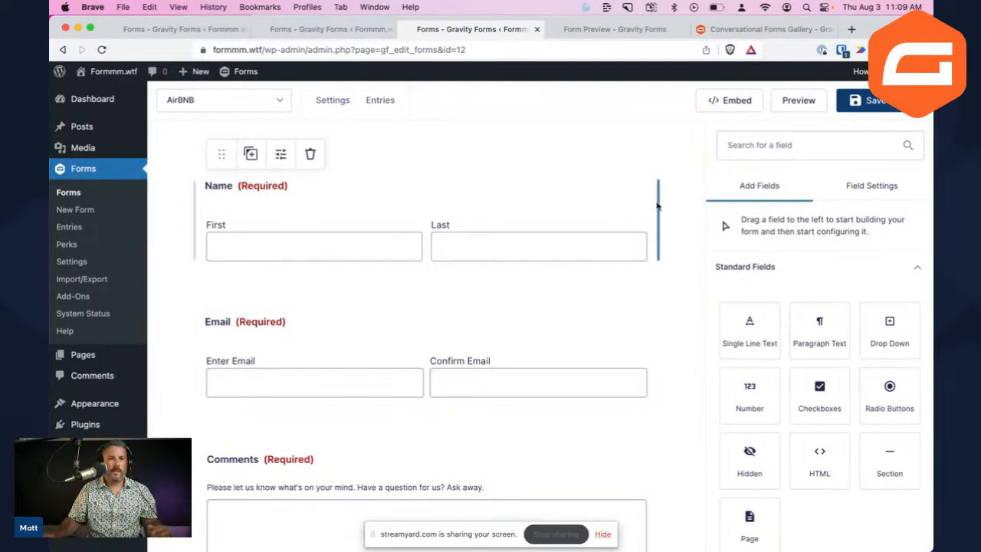
{"action": "left_click", "coordinate": [872, 101]}
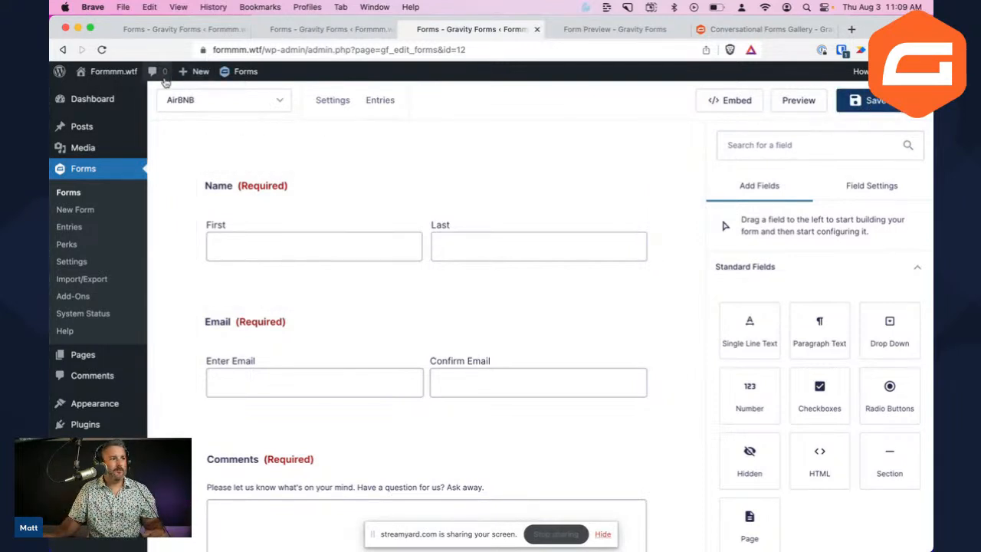
Create and publish a new post titled 'AirBNB form'
{"action": "mouse_move", "coordinate": [147, 135]}
{"action": "left_click", "coordinate": [184, 132]}
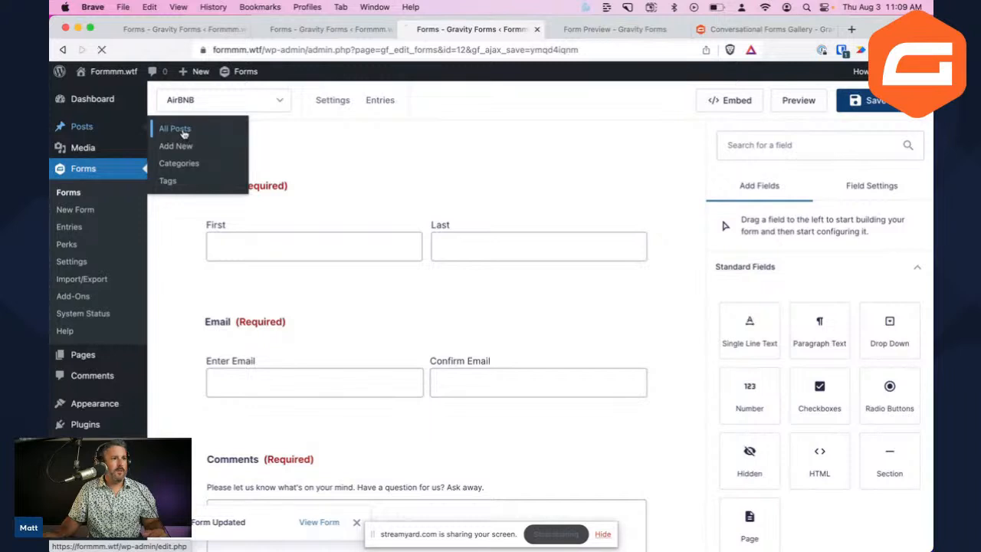
{"action": "left_click", "coordinate": [223, 103]}
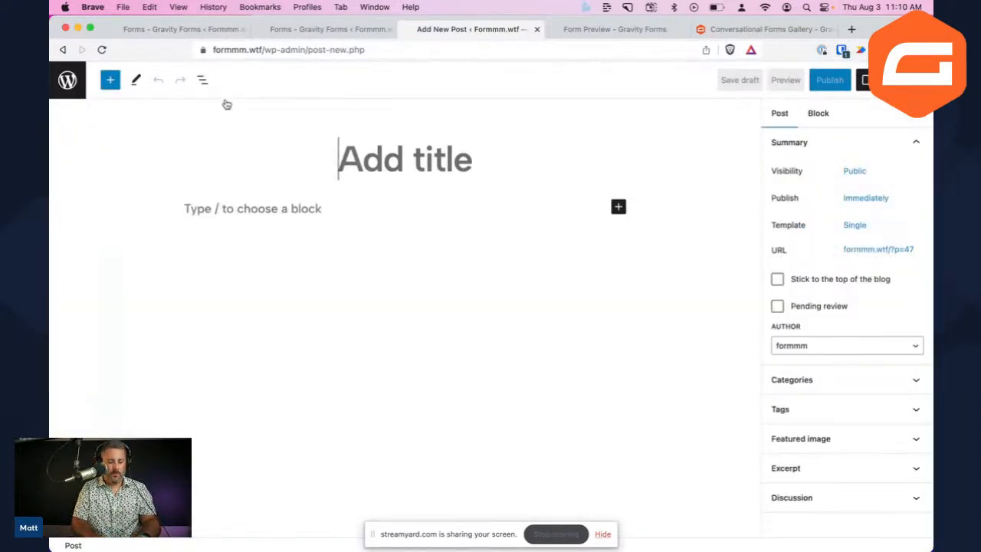
{"action": "type", "text": "AirBNB form"}
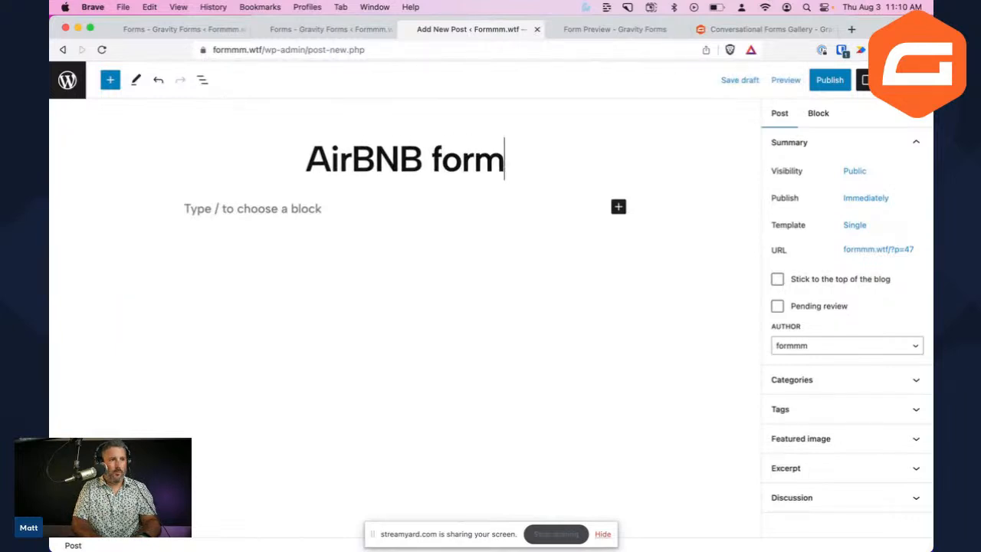
{"action": "left_click", "coordinate": [830, 79]}
{"action": "left_click", "coordinate": [835, 80]}
Add a Gravity Forms block embedding the AirBNB form and update the post
{"action": "left_click", "coordinate": [619, 208]}
{"action": "left_click", "coordinate": [713, 301]}
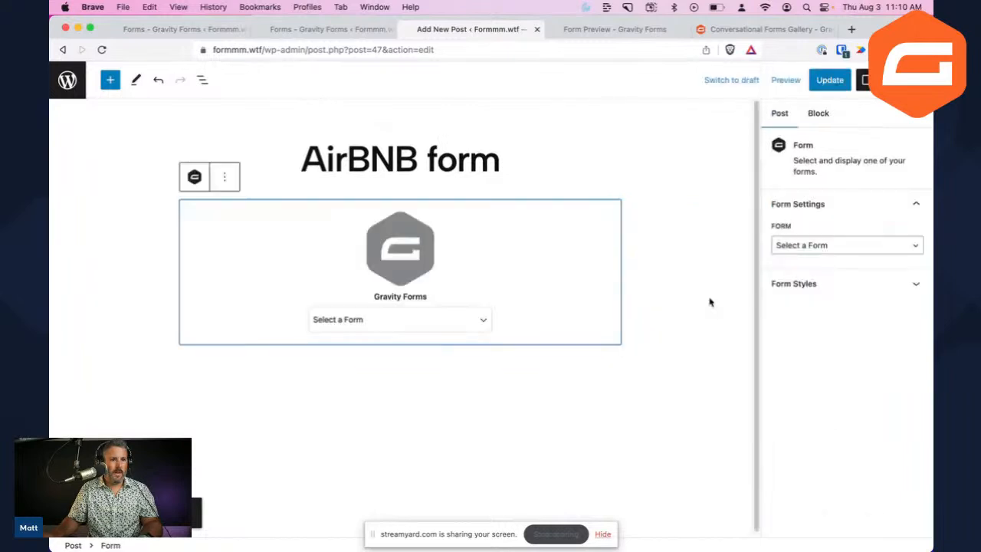
{"action": "left_click", "coordinate": [414, 328]}
{"action": "left_click", "coordinate": [406, 334]}
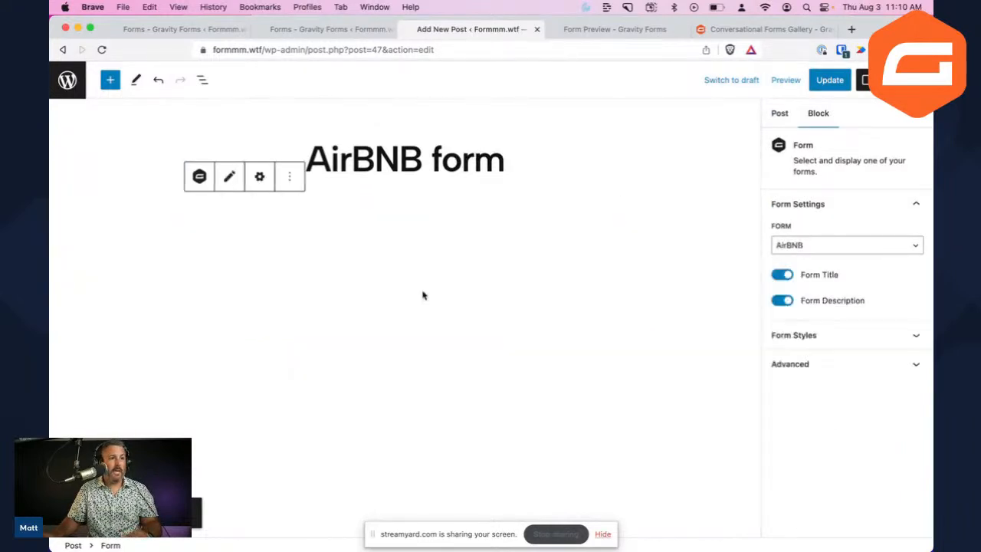
{"action": "left_click", "coordinate": [830, 79]}
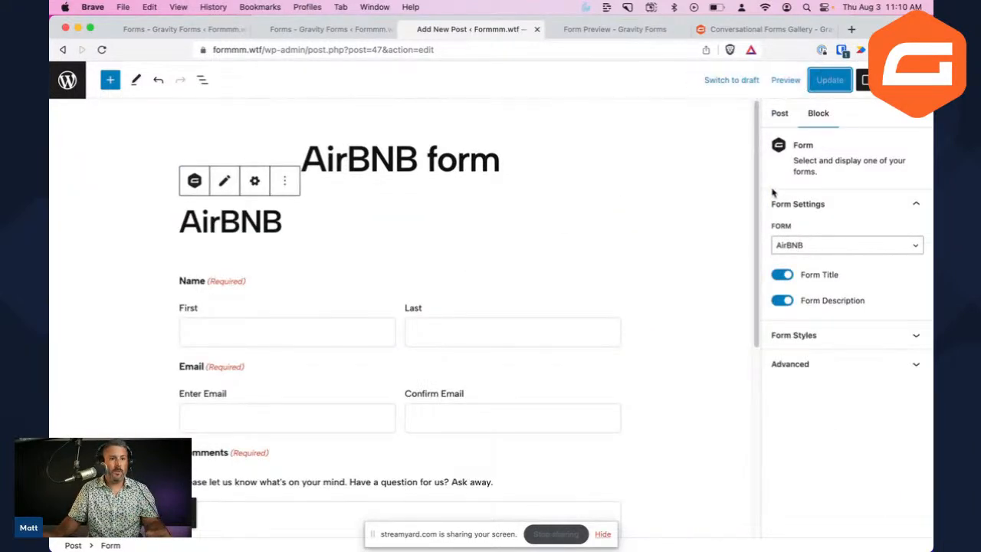
Preview the published AirBNB form post in a new tab
{"action": "scroll", "coordinate": [759, 213], "scroll_direction": "down", "scroll_amount": 2}
{"action": "scroll", "coordinate": [746, 261], "scroll_direction": "down", "scroll_amount": 5}
{"action": "scroll", "coordinate": [735, 306], "scroll_direction": "up", "scroll_amount": 5}
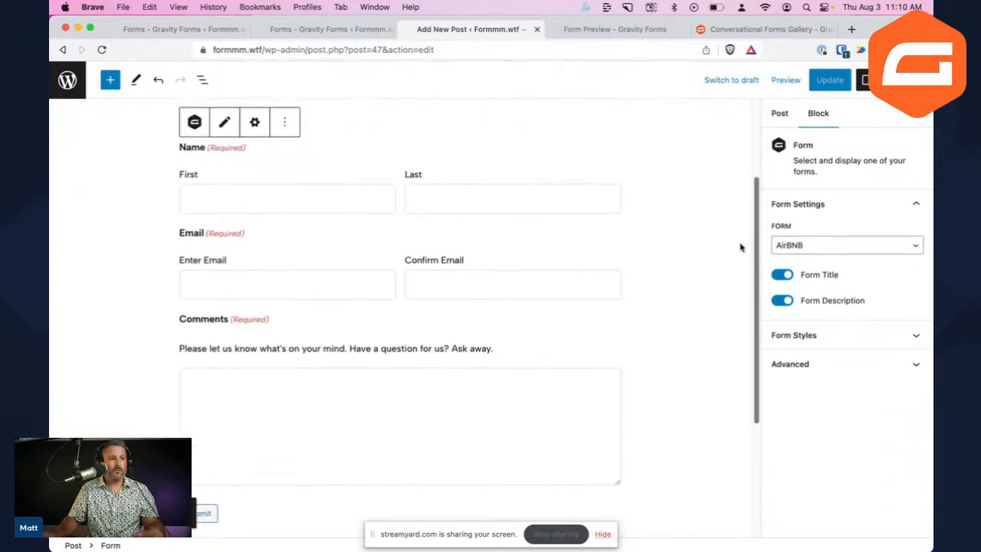
{"action": "left_click", "coordinate": [785, 79]}
{"action": "left_click", "coordinate": [734, 196]}
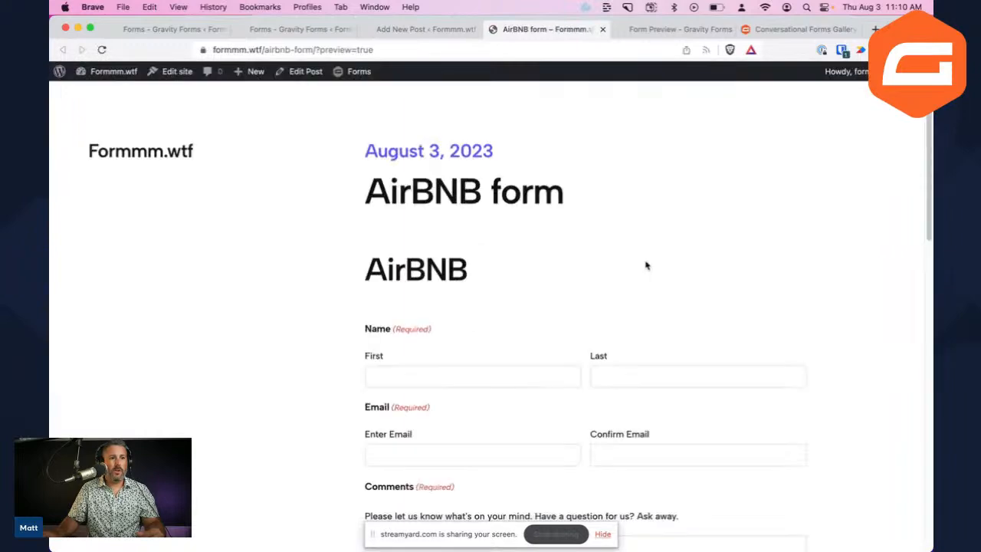
Scroll through the AirBNB form preview page to check the embedded form's fields
{"action": "scroll", "coordinate": [631, 285], "scroll_direction": "down", "scroll_amount": 5}
{"action": "scroll", "coordinate": [627, 285], "scroll_direction": "up", "scroll_amount": 5}
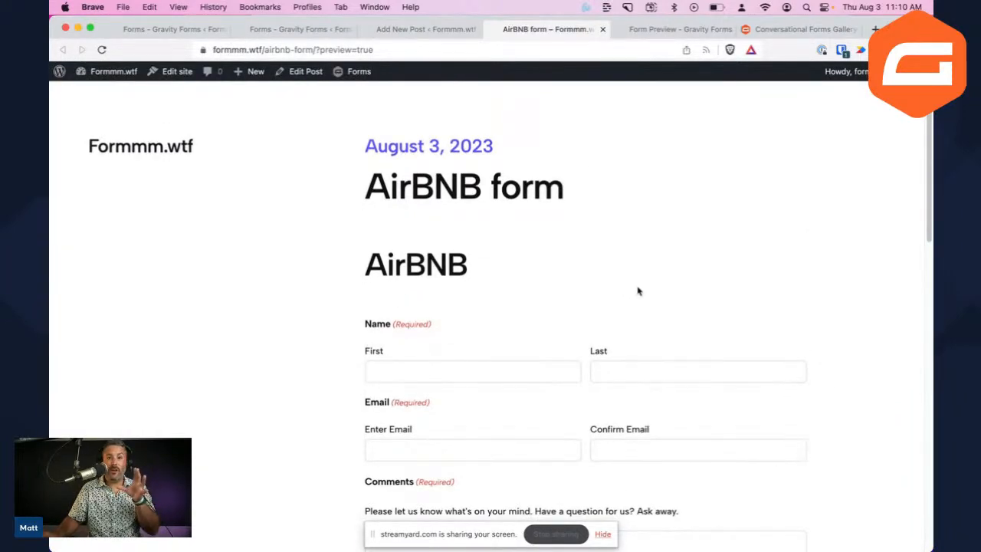
{"action": "scroll", "coordinate": [639, 295], "scroll_direction": "down", "scroll_amount": 10}
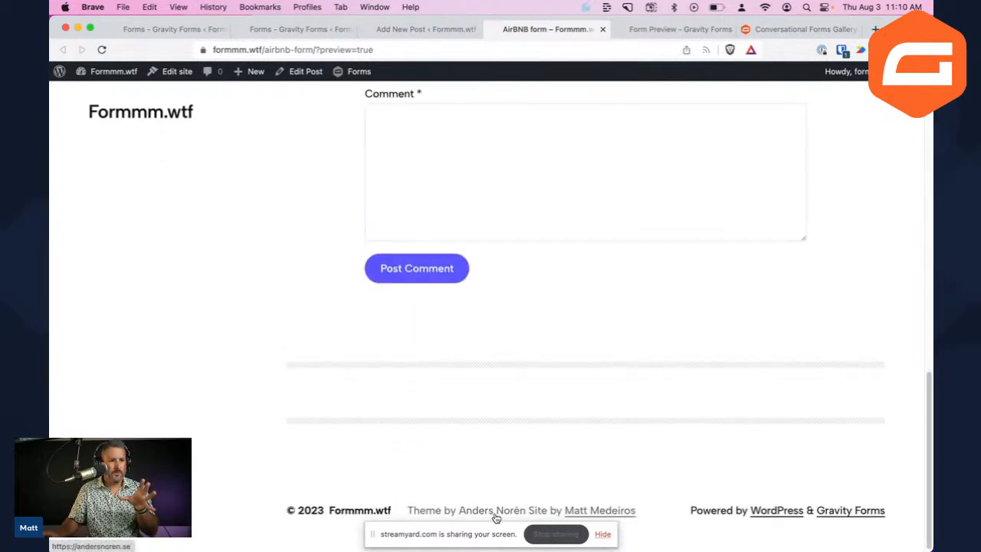
{"action": "scroll", "coordinate": [494, 431], "scroll_direction": "up", "scroll_amount": 6}
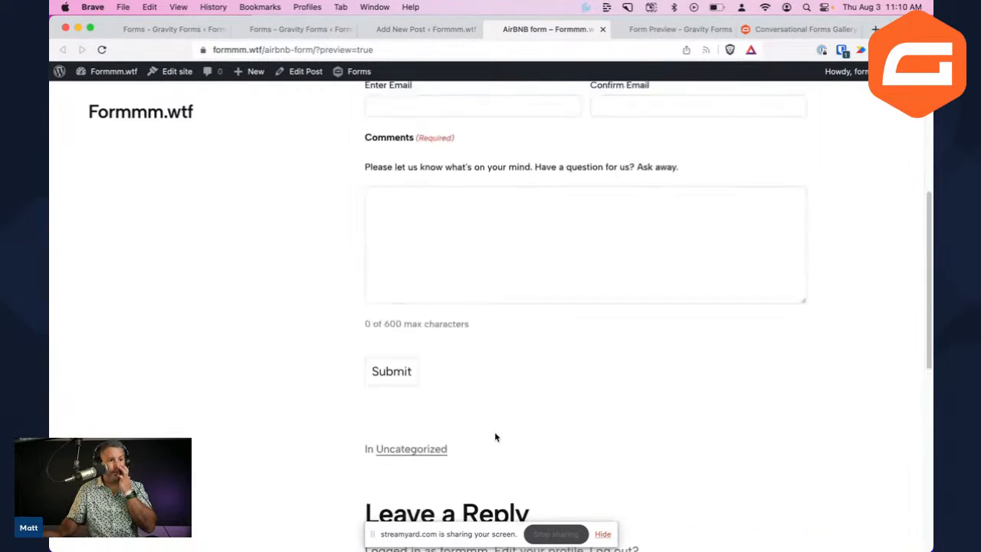
{"action": "scroll", "coordinate": [515, 442], "scroll_direction": "up", "scroll_amount": 5}
{"action": "scroll", "coordinate": [482, 399], "scroll_direction": "down", "scroll_amount": 1}
{"action": "scroll", "coordinate": [482, 397], "scroll_direction": "down", "scroll_amount": 3}
{"action": "scroll", "coordinate": [490, 403], "scroll_direction": "up", "scroll_amount": 4}
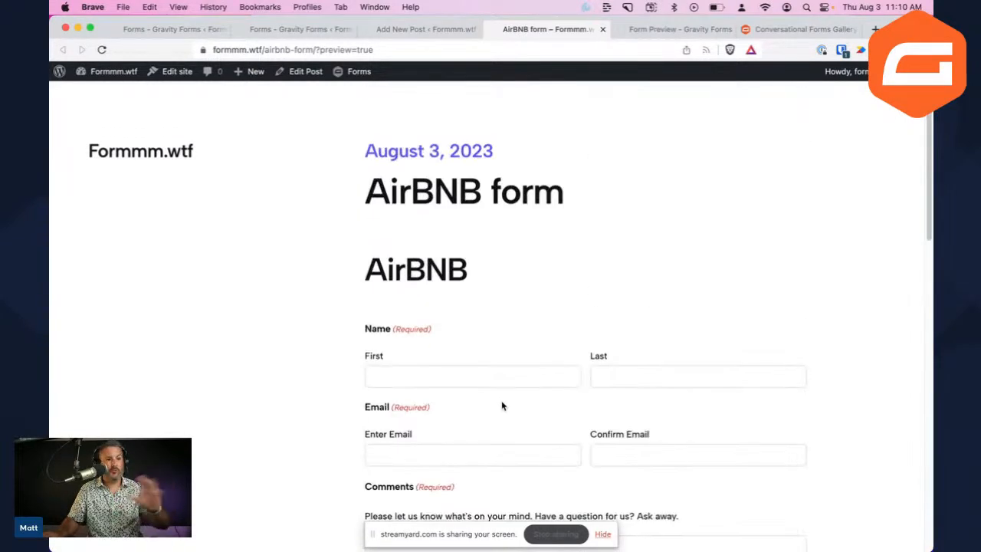
{"action": "scroll", "coordinate": [506, 398], "scroll_direction": "down", "scroll_amount": 2}
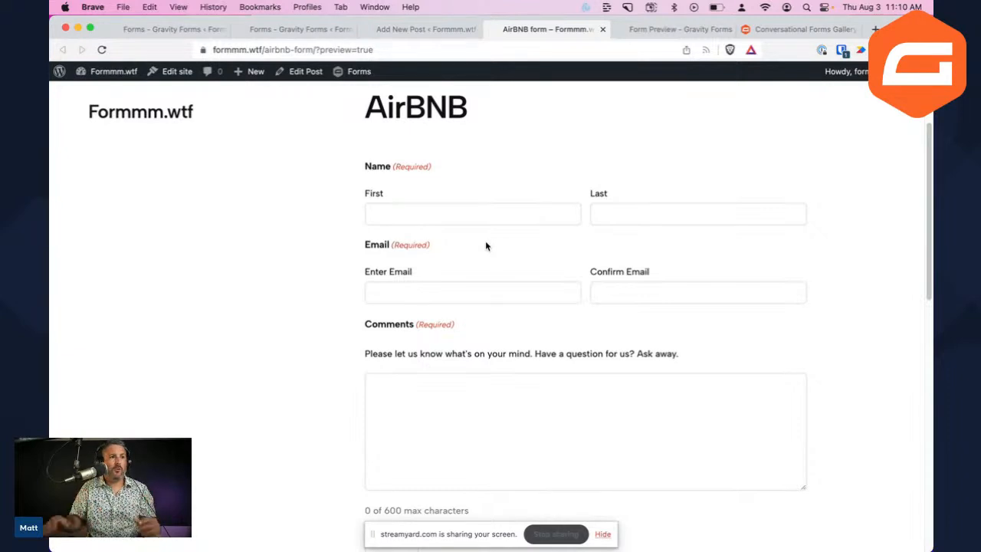
Close the AirBNB form preview tab and return to the Gravity Forms editor
{"action": "left_click", "coordinate": [442, 31]}
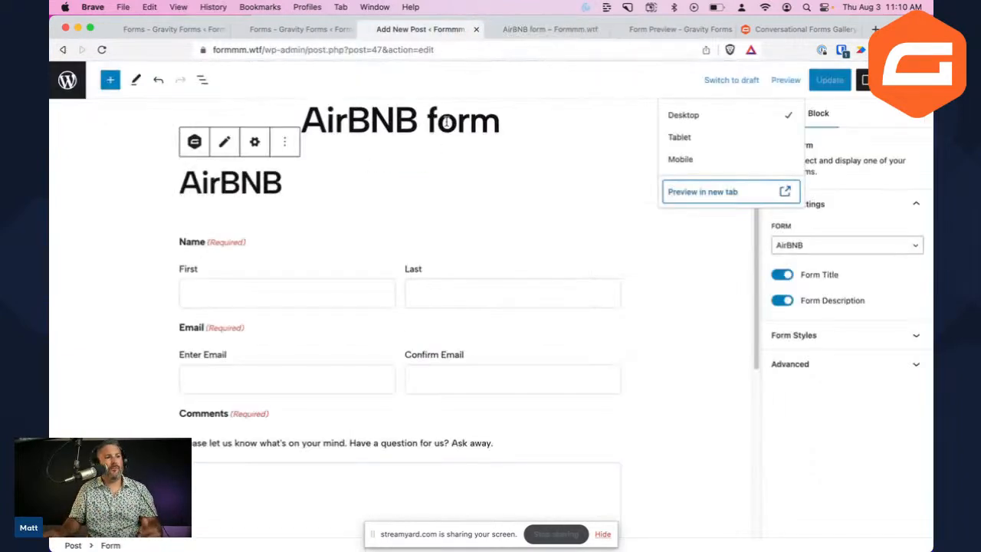
{"action": "left_click", "coordinate": [569, 31]}
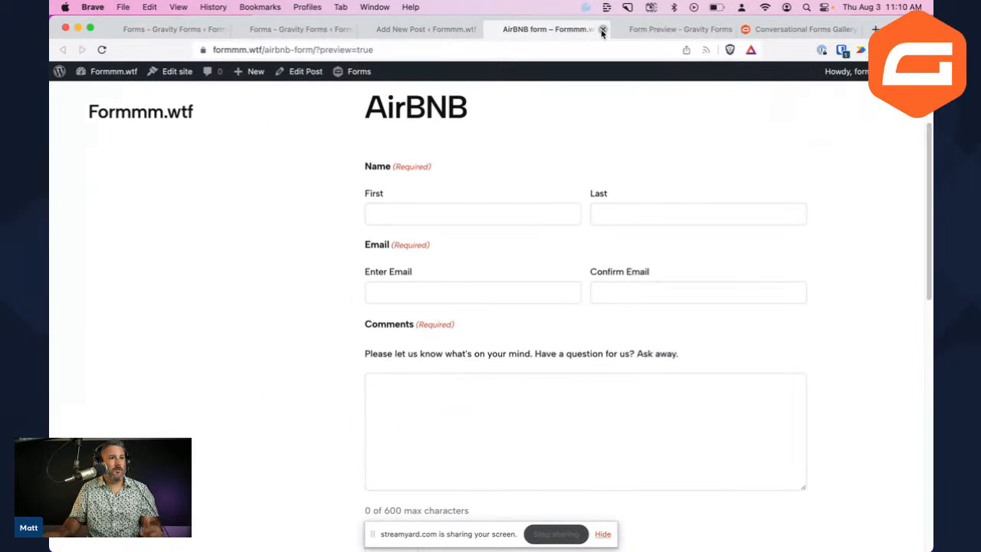
{"action": "left_click", "coordinate": [602, 30]}
{"action": "left_click", "coordinate": [322, 29]}
{"action": "mouse_move", "coordinate": [329, 120]}
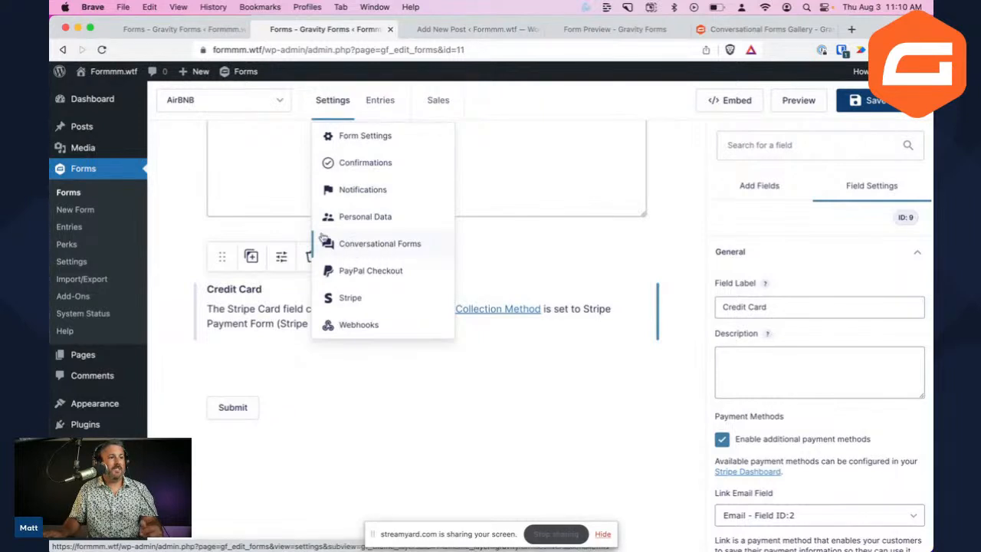
Scroll through the Gravity Forms add-ons page, then return to the Forms list showing AirBNB as ID 12
{"action": "left_click", "coordinate": [98, 297]}
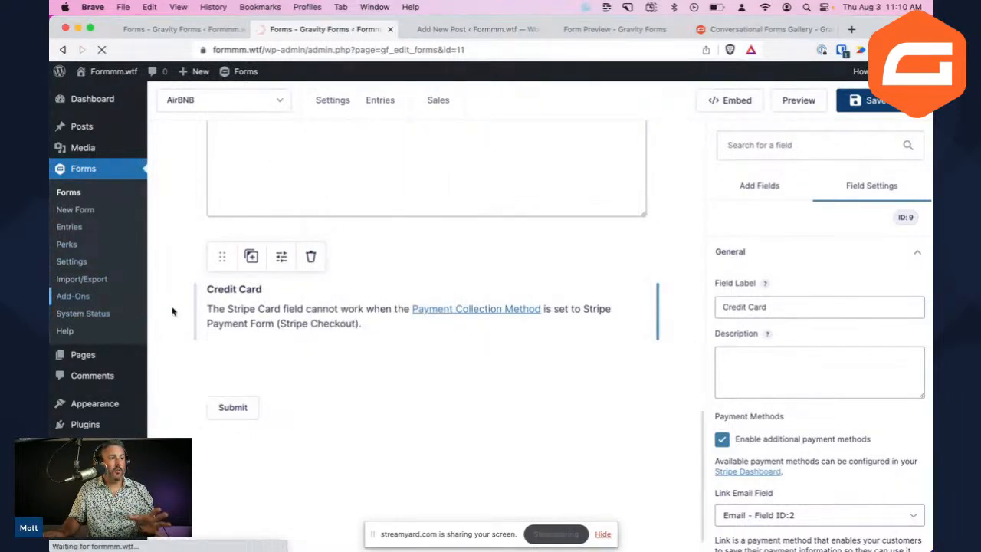
{"action": "scroll", "coordinate": [292, 328], "scroll_direction": "down", "scroll_amount": 10}
{"action": "scroll", "coordinate": [292, 328], "scroll_direction": "down", "scroll_amount": 10}
{"action": "scroll", "coordinate": [294, 325], "scroll_direction": "down", "scroll_amount": 5}
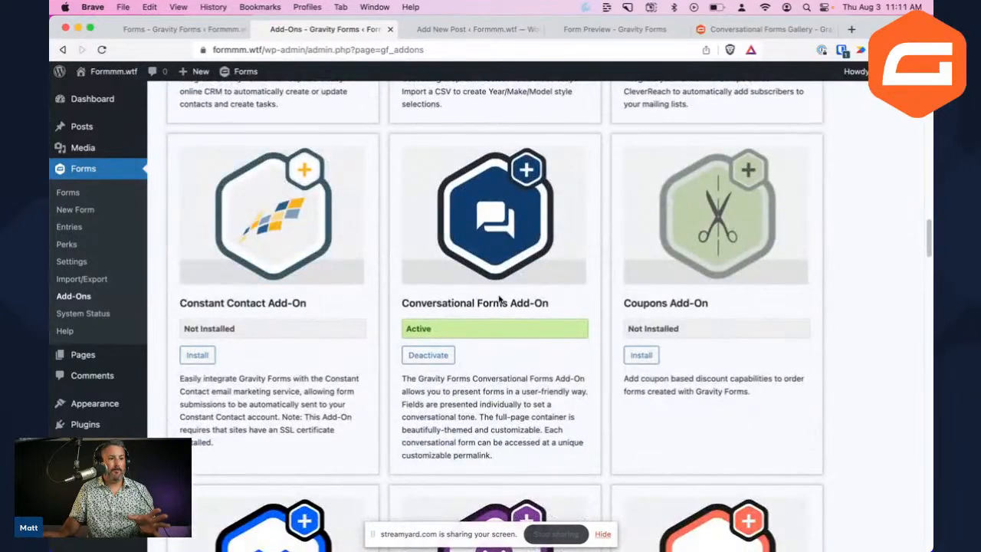
{"action": "scroll", "coordinate": [496, 291], "scroll_direction": "up", "scroll_amount": 4}
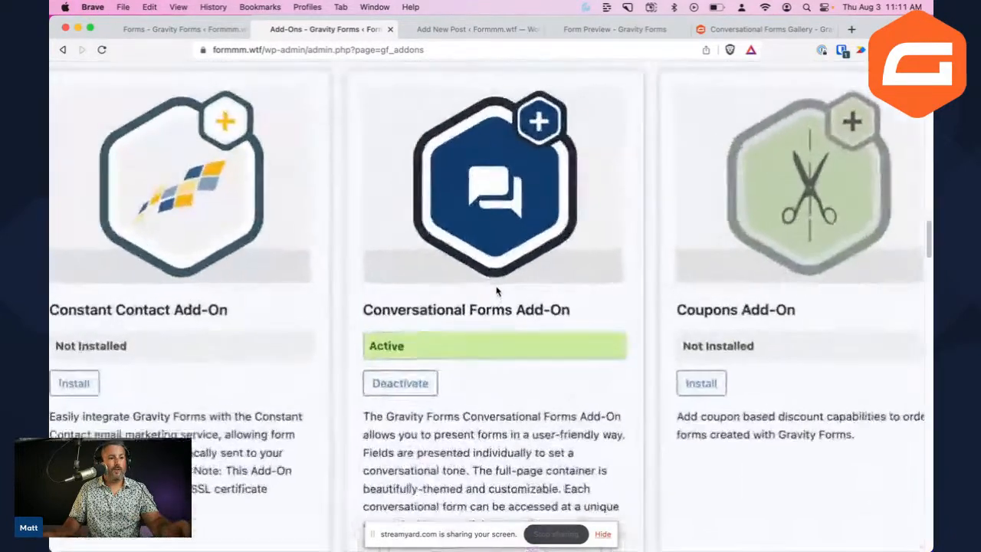
{"action": "scroll", "coordinate": [496, 291], "scroll_direction": "down", "scroll_amount": 3}
{"action": "scroll", "coordinate": [497, 291], "scroll_direction": "down", "scroll_amount": 3}
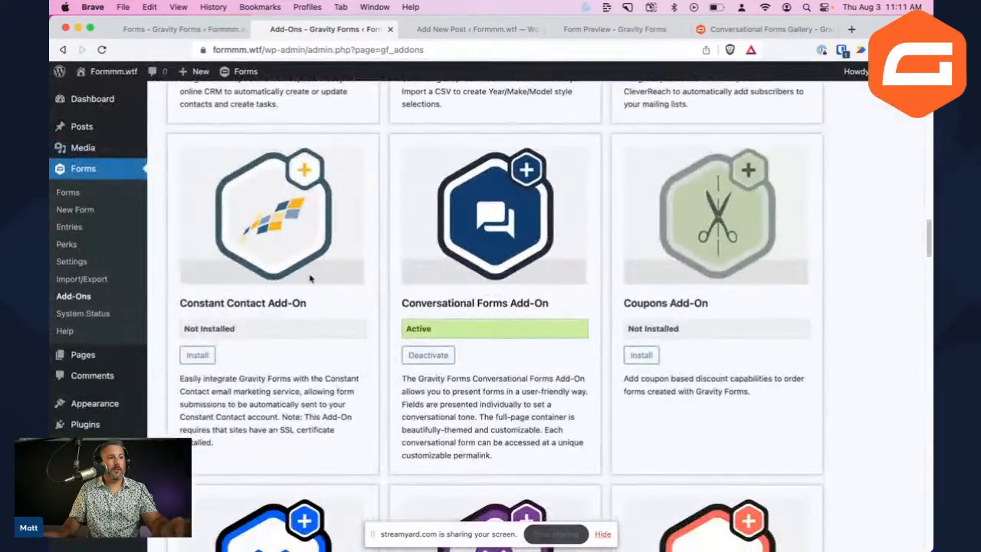
{"action": "left_click", "coordinate": [83, 196]}
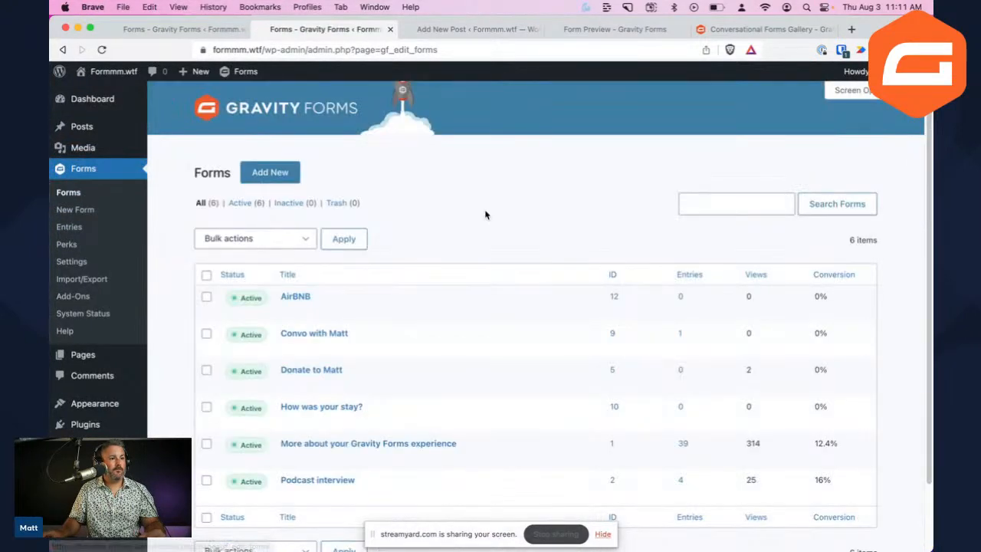
Switch on Enable Conversational Page in the AirBNB form's Conversational Forms settings
{"action": "mouse_move", "coordinate": [304, 316]}
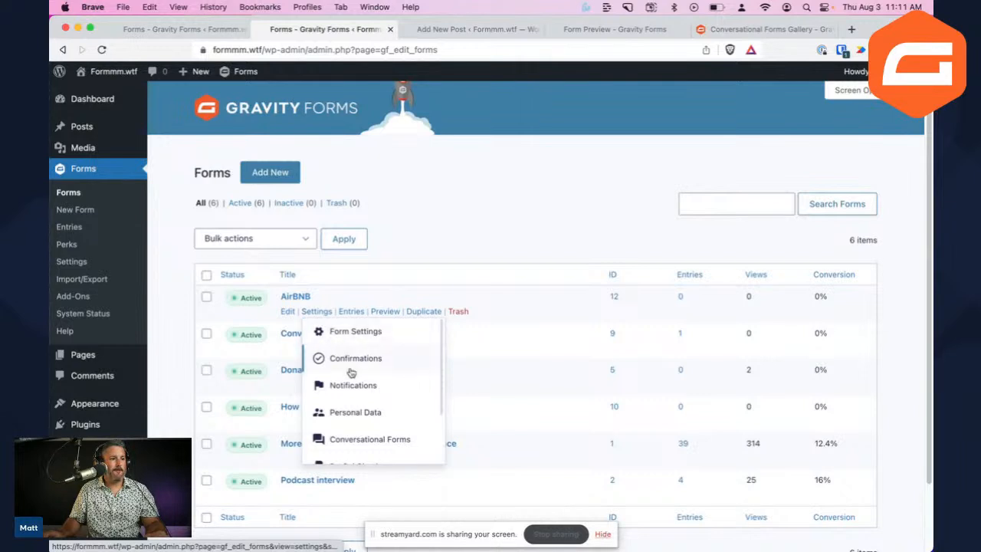
{"action": "left_click", "coordinate": [372, 447]}
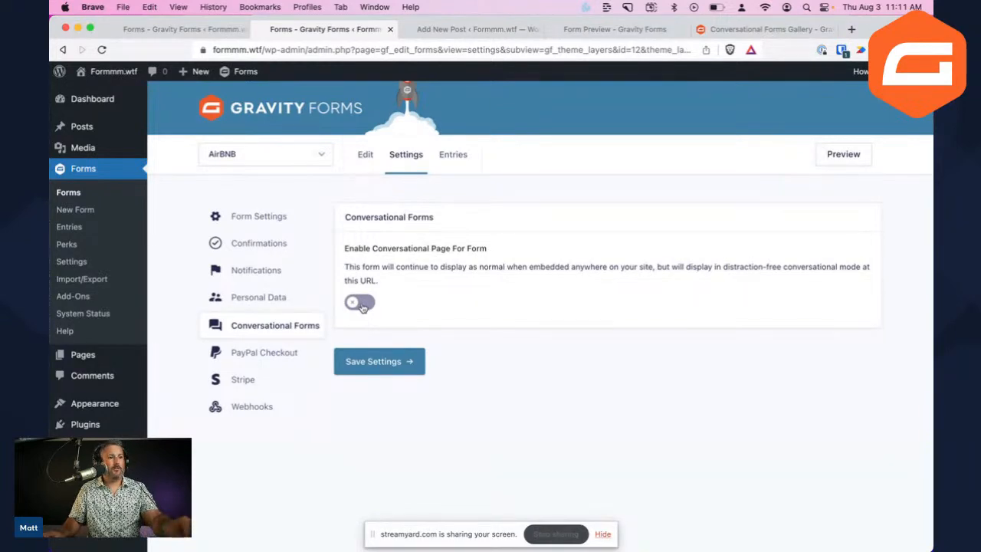
{"action": "scroll", "coordinate": [363, 307], "scroll_direction": "up", "scroll_amount": 5}
{"action": "scroll", "coordinate": [363, 307], "scroll_direction": "right", "scroll_amount": 2}
{"action": "scroll", "coordinate": [363, 307], "scroll_direction": "left", "scroll_amount": 2}
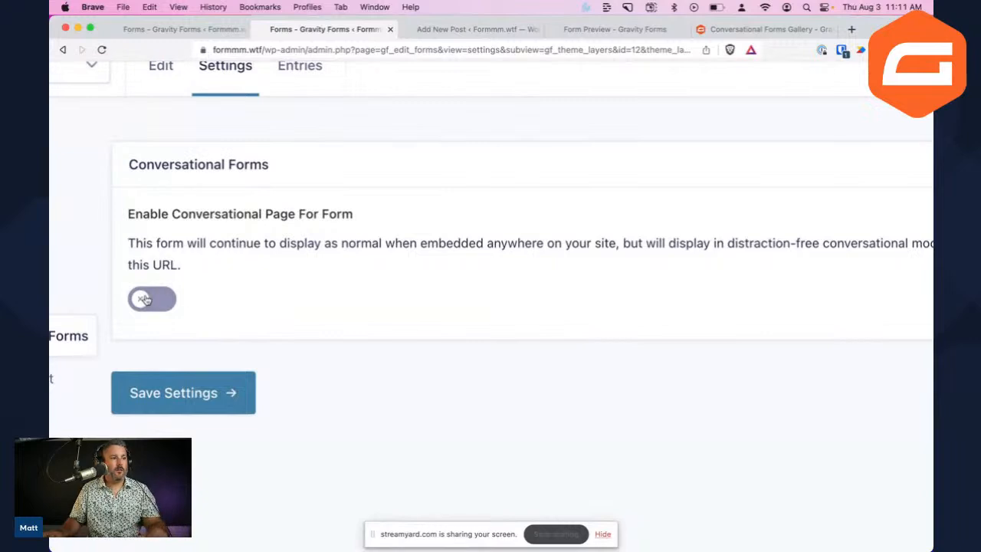
{"action": "left_click", "coordinate": [144, 298]}
Set the permalink to airbnbform, save the settings, and view the live form
{"action": "scroll", "coordinate": [227, 331], "scroll_direction": "down", "scroll_amount": 5}
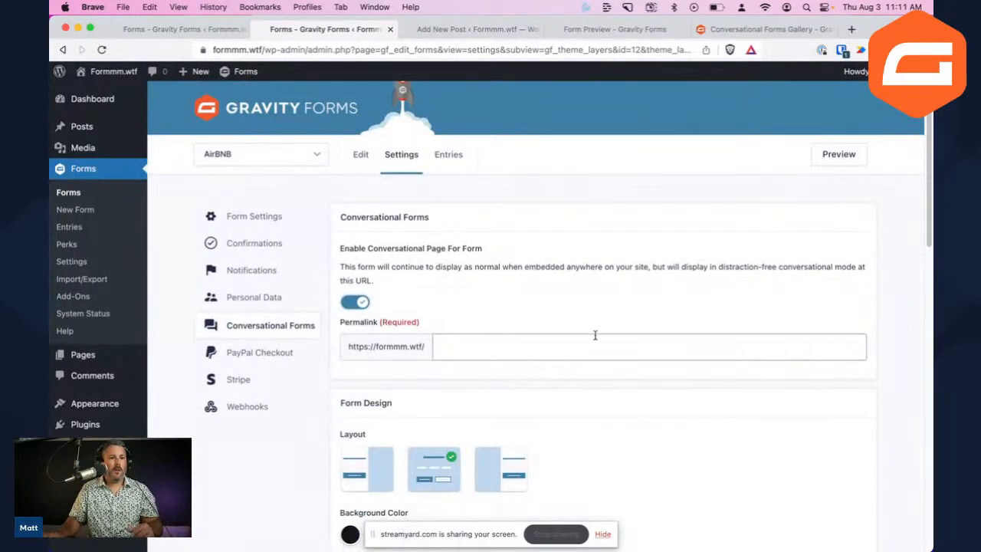
{"action": "scroll", "coordinate": [595, 335], "scroll_direction": "down", "scroll_amount": 3}
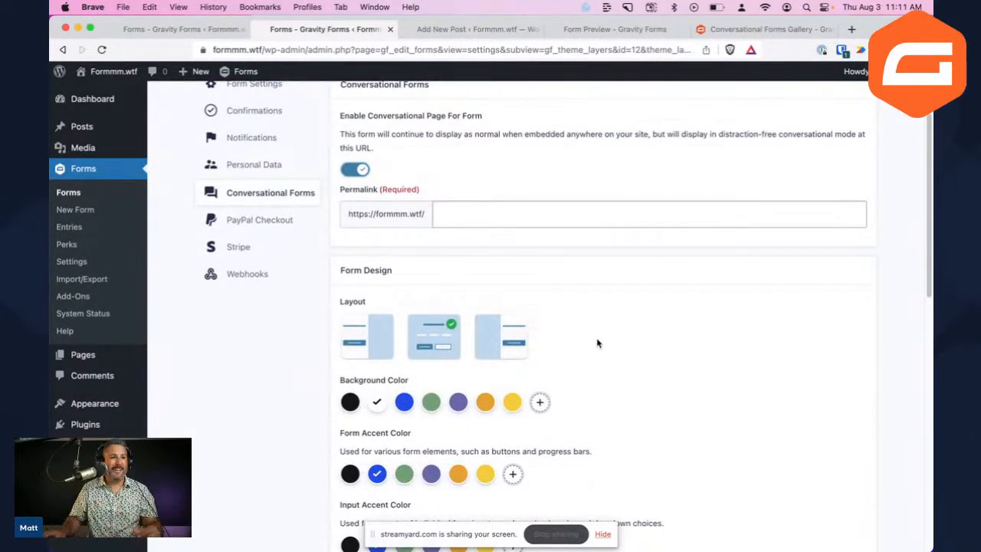
{"action": "left_click", "coordinate": [463, 216]}
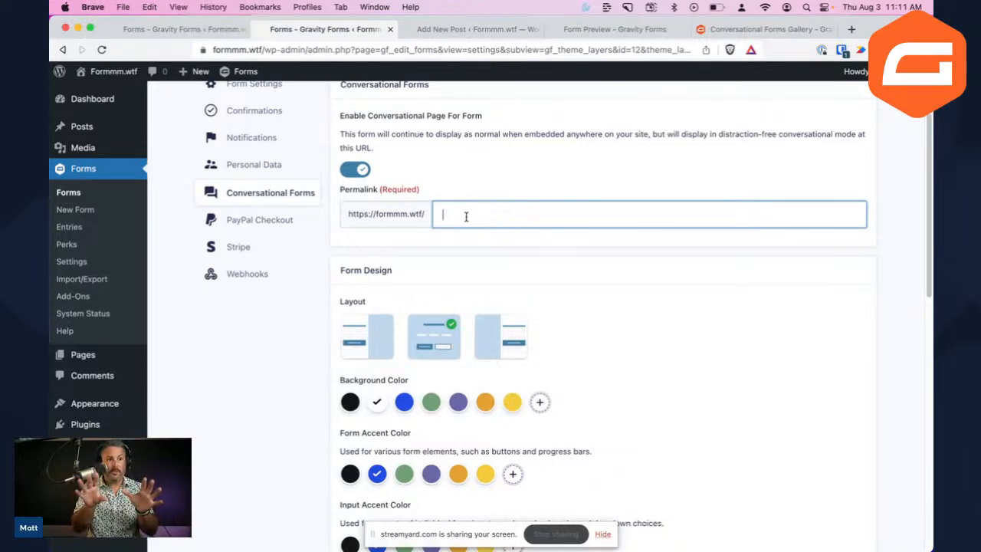
{"action": "type", "text": "air"}
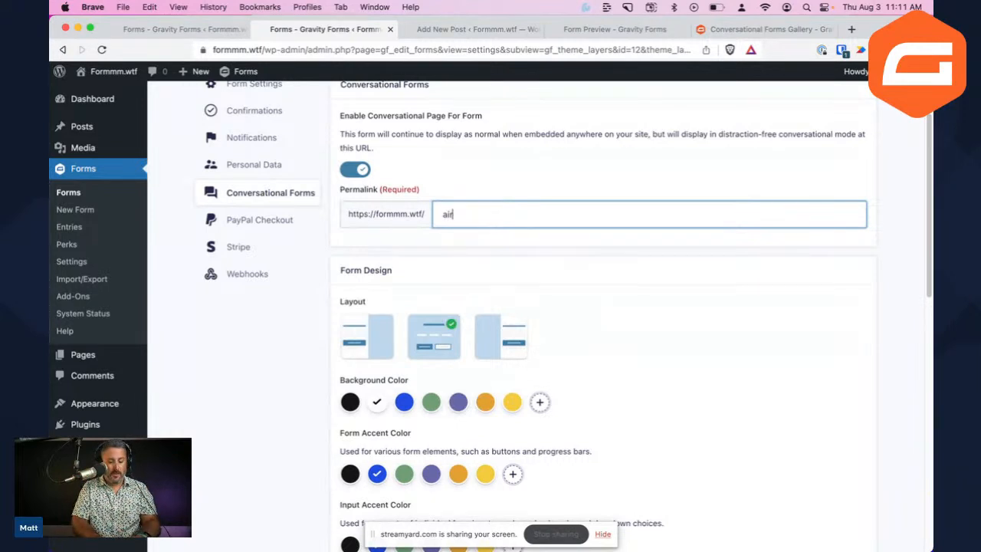
{"action": "type", "text": "bnbform"}
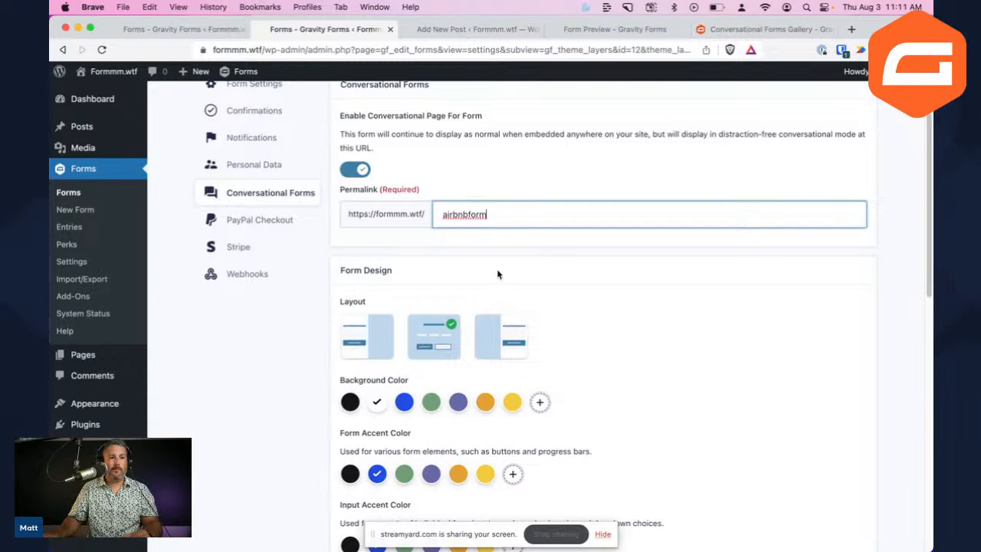
{"action": "scroll", "coordinate": [498, 291], "scroll_direction": "down", "scroll_amount": 15}
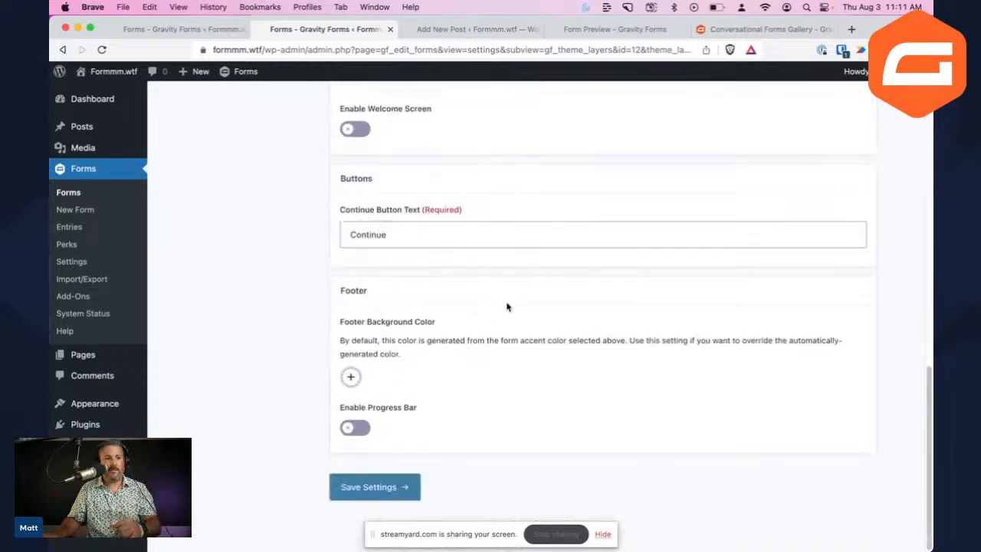
{"action": "left_click", "coordinate": [355, 481]}
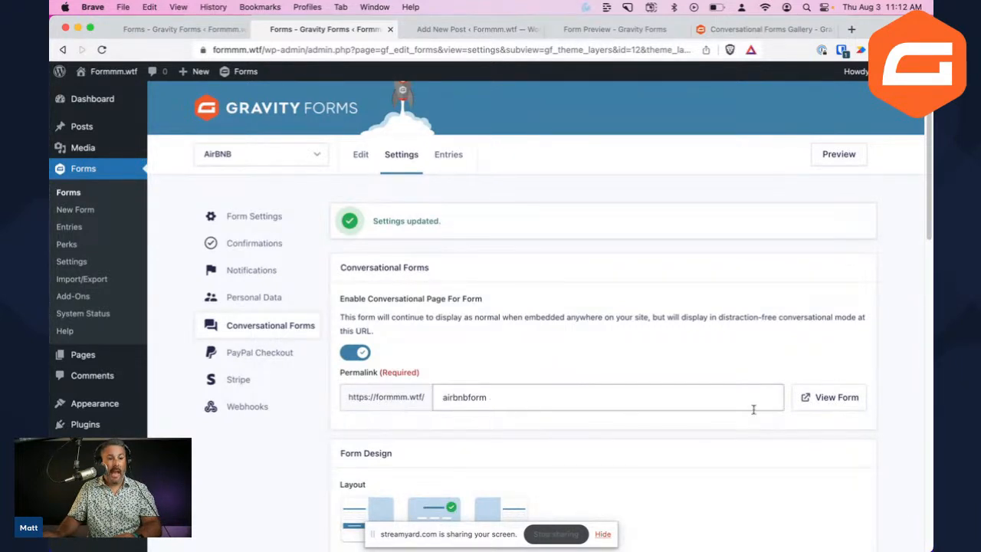
{"action": "left_click", "coordinate": [828, 407]}
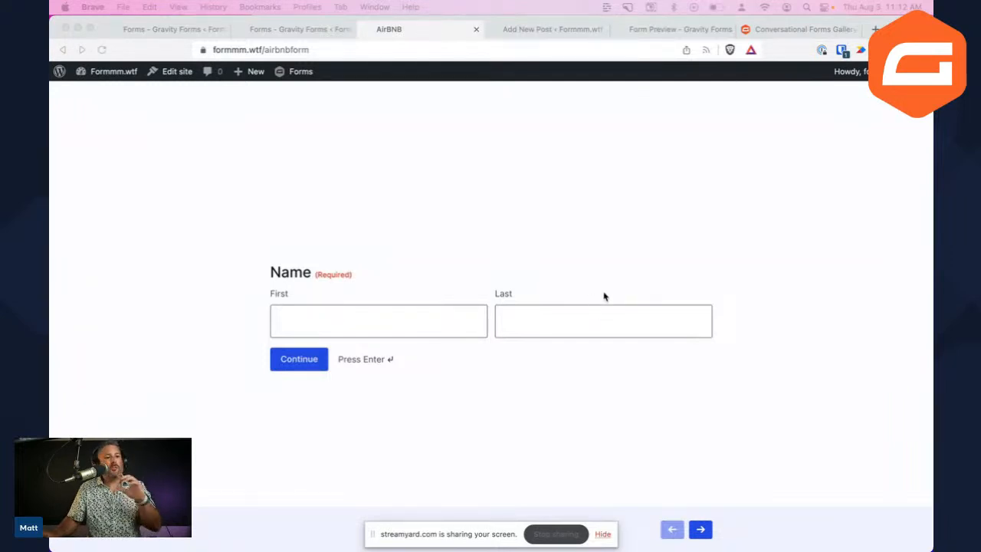
Enter a test first and last name on the conversational form's Name step and continue
{"action": "left_click", "coordinate": [626, 246]}
{"action": "left_click", "coordinate": [440, 313]}
{"action": "left_click", "coordinate": [637, 227]}
{"action": "left_click", "coordinate": [390, 325]}
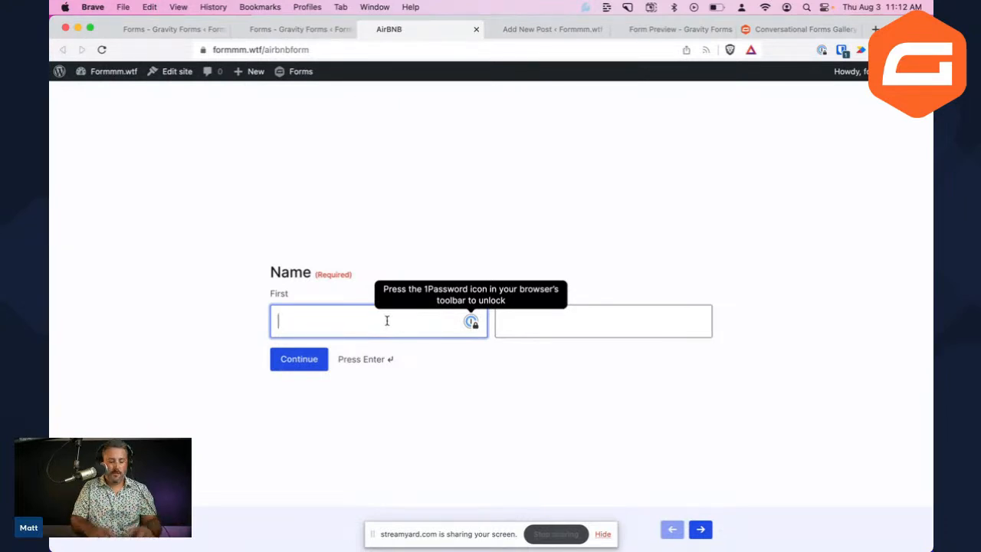
{"action": "type", "text": "Matt"}
{"action": "key", "text": "Tab"}
{"action": "type", "text": "Medeiros"}
{"action": "left_click", "coordinate": [273, 368]}
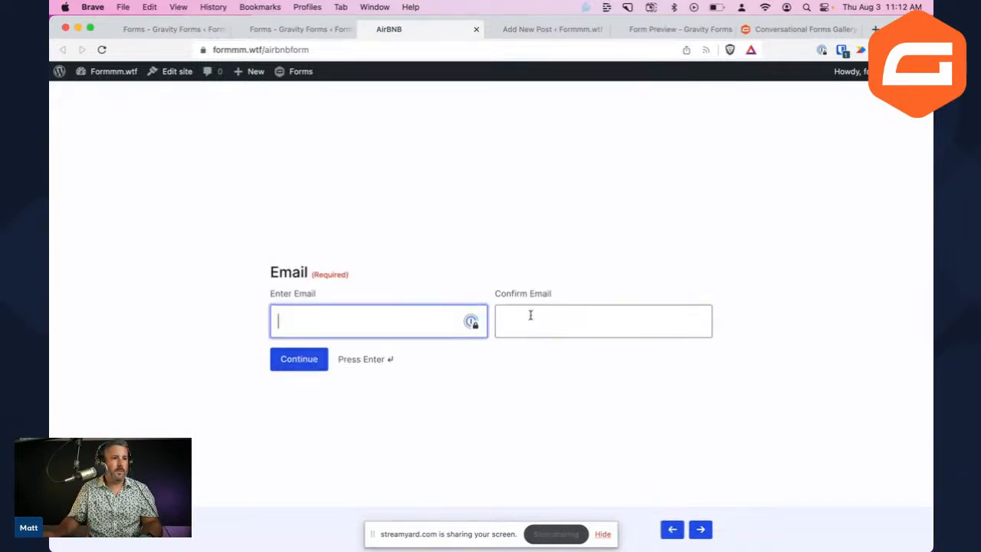
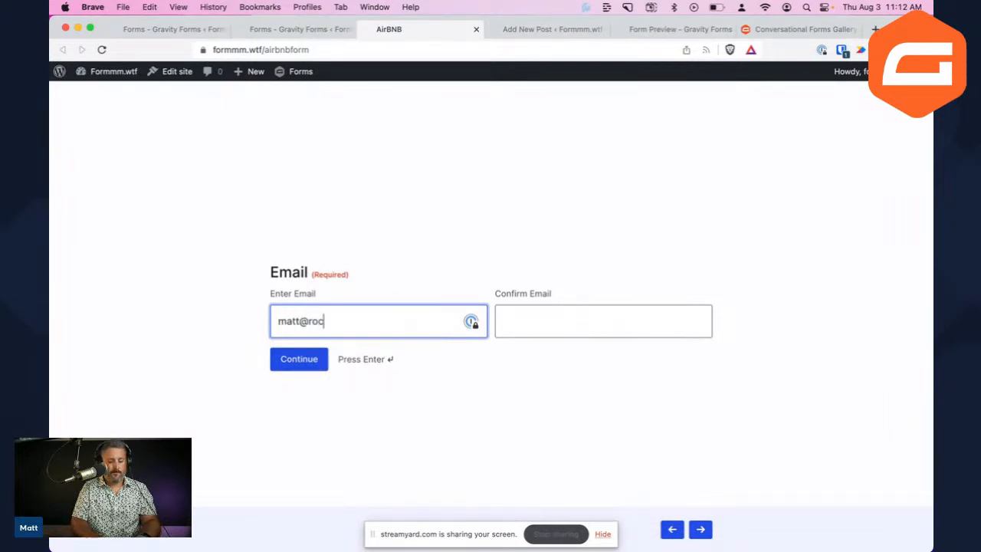
Enter and confirm a test email, comment 'This is my text.', submit, and return to settings
{"action": "key", "text": "Tab"}
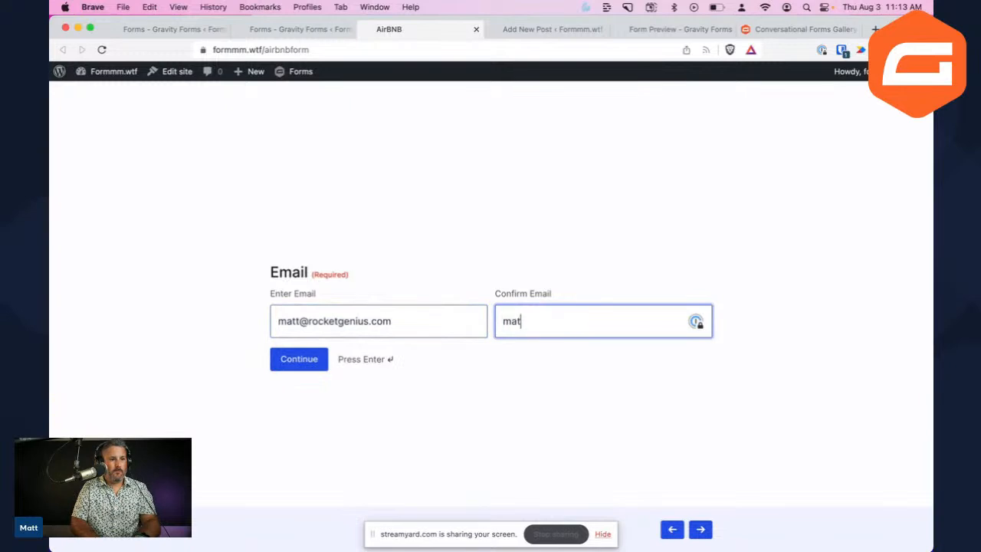
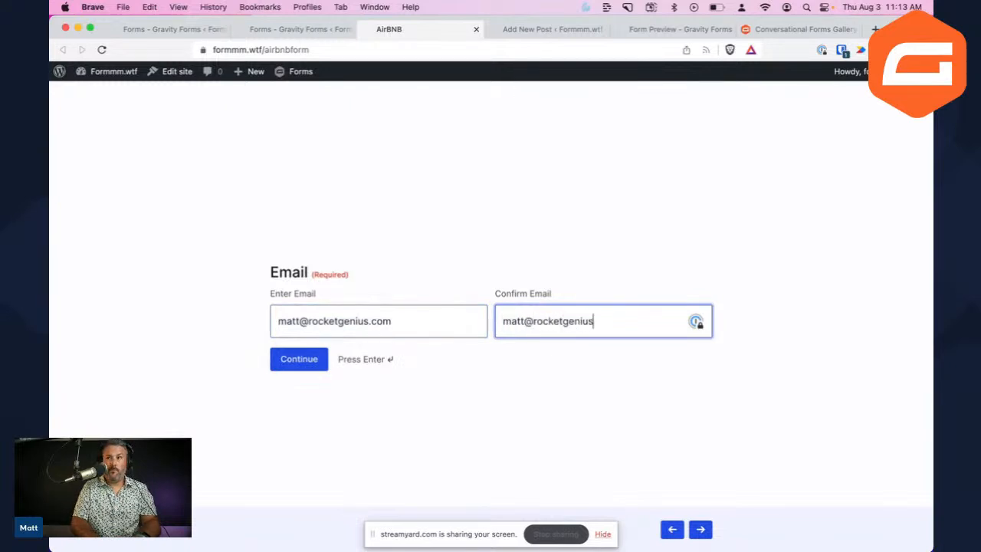
{"action": "left_click", "coordinate": [306, 361]}
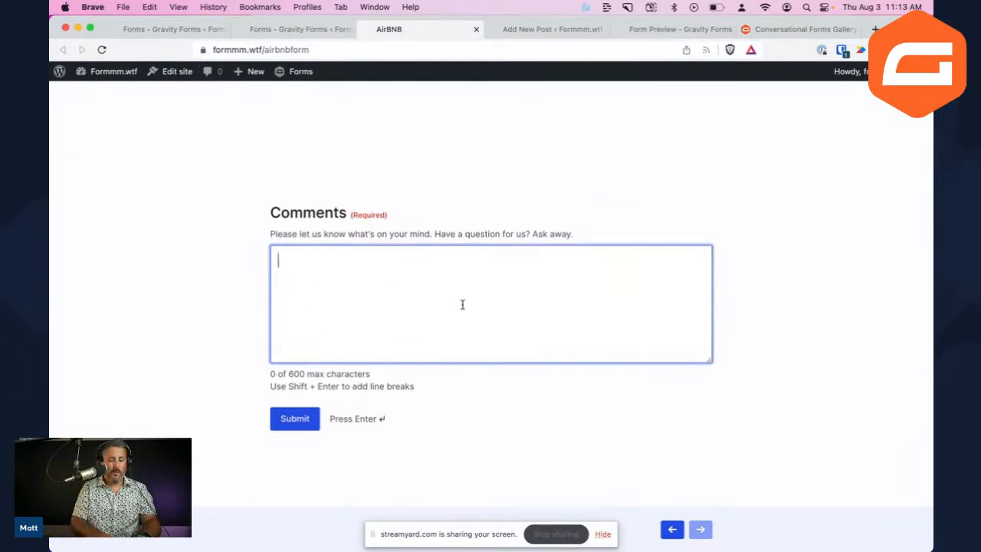
{"action": "type", "text": "This is"}
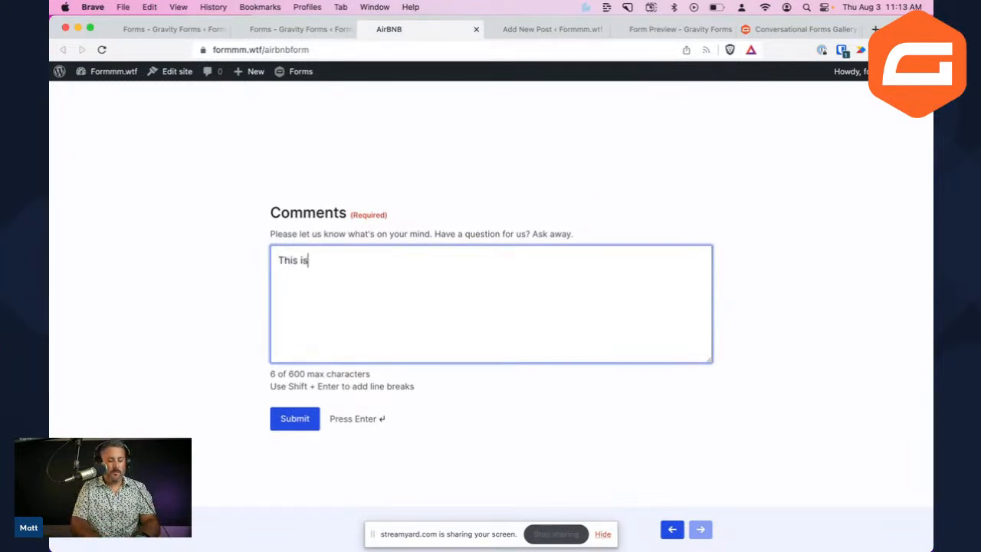
{"action": "type", "text": " my text."}
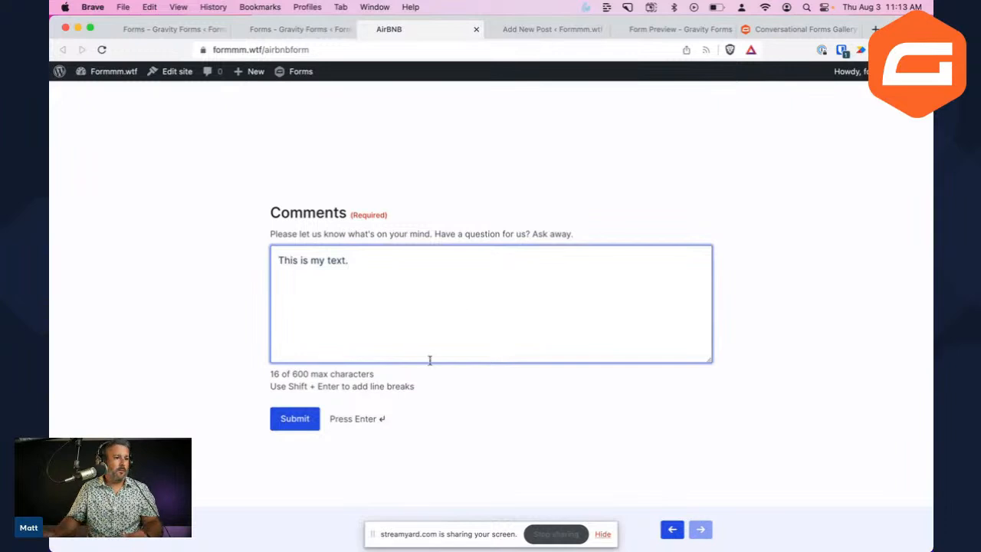
{"action": "left_click", "coordinate": [296, 424]}
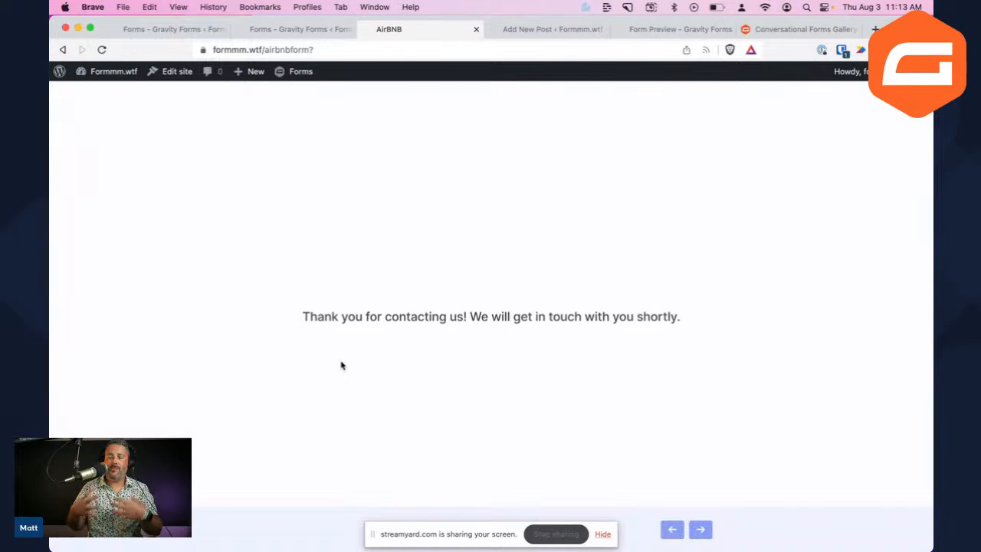
{"action": "left_click", "coordinate": [307, 33]}
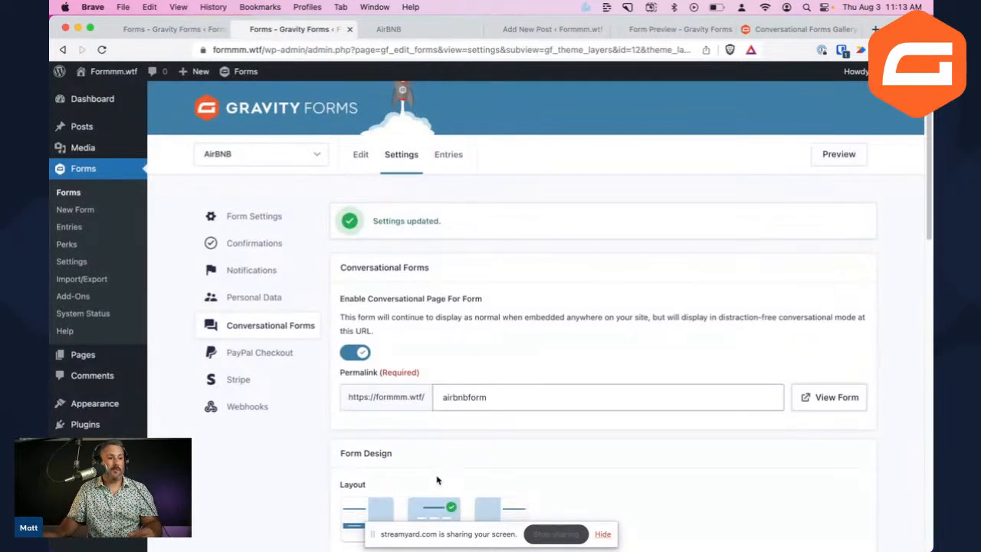
Look over the open form tabs, then load the Gravity Forms website from the address bar
{"action": "scroll", "coordinate": [444, 471], "scroll_direction": "down", "scroll_amount": 5}
{"action": "scroll", "coordinate": [461, 481], "scroll_direction": "down", "scroll_amount": 1}
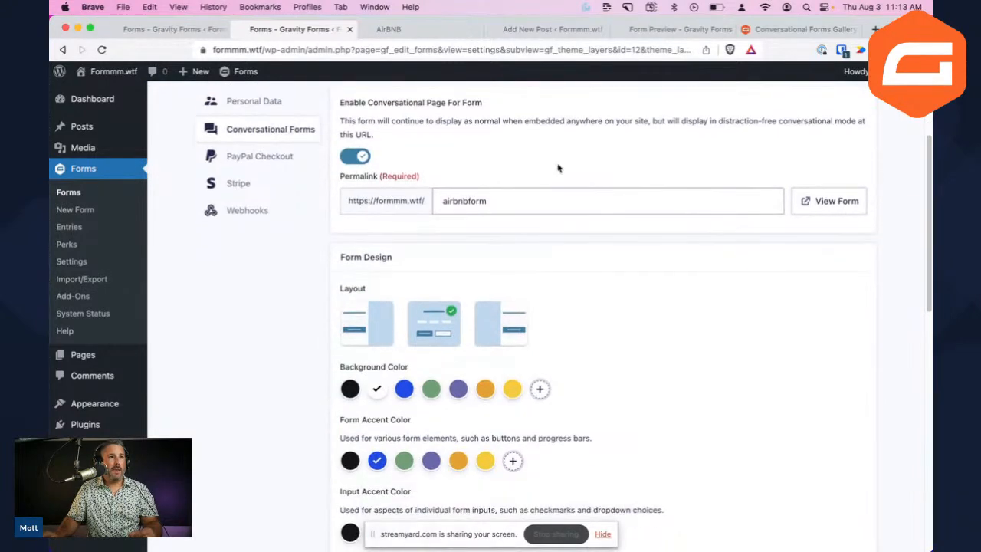
{"action": "left_click", "coordinate": [425, 31]}
{"action": "left_click", "coordinate": [551, 30]}
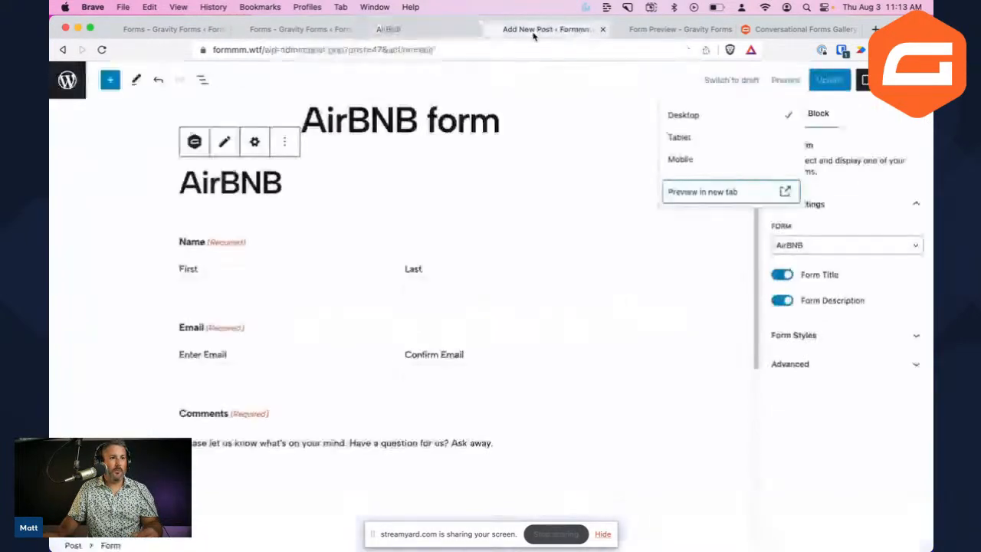
{"action": "left_click", "coordinate": [674, 29]}
{"action": "left_click", "coordinate": [543, 44]}
{"action": "type", "text": "gravit"}
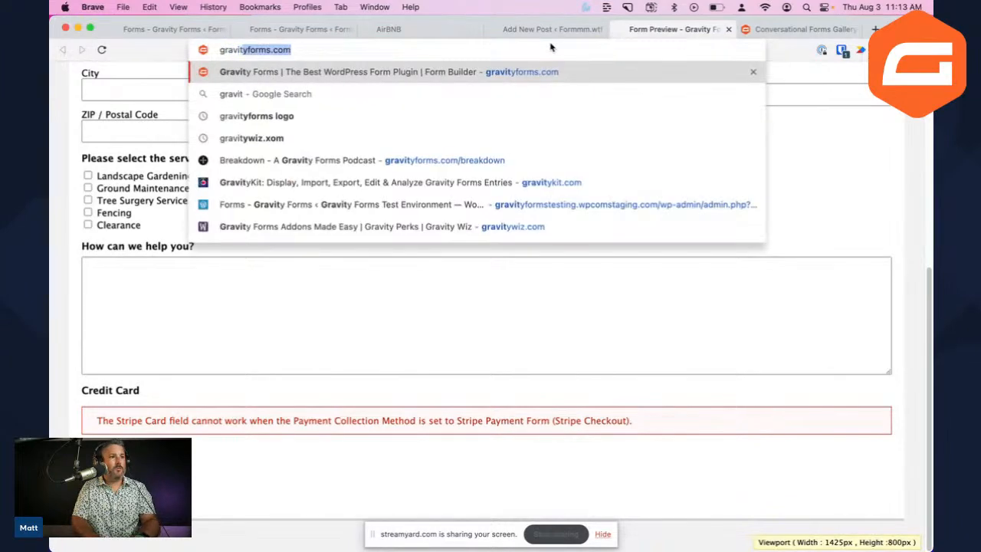
{"action": "key", "text": "Return"}
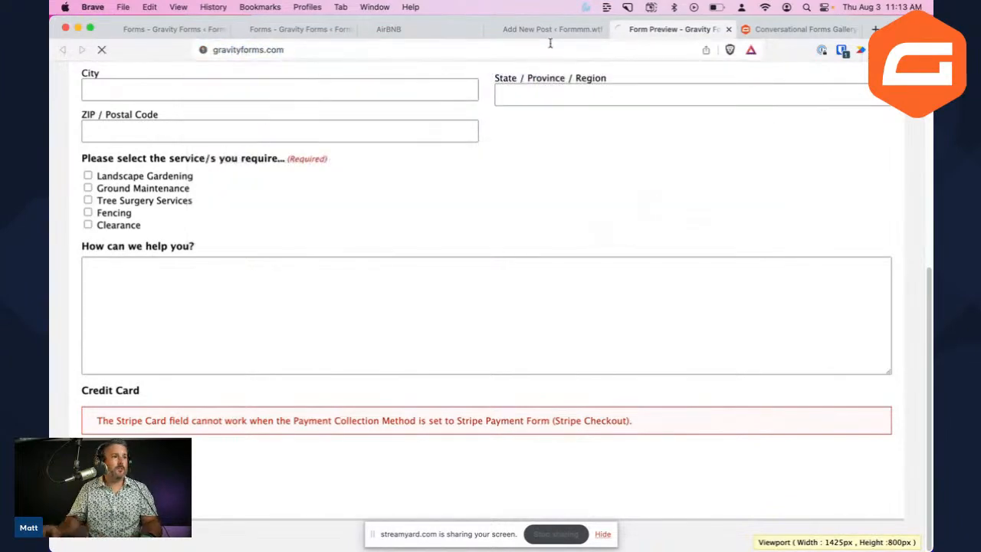
Open the Booking Request demo from the Conversational Forms Gallery, then return to the AirBNB settings
{"action": "scroll", "coordinate": [557, 339], "scroll_direction": "down", "scroll_amount": 20}
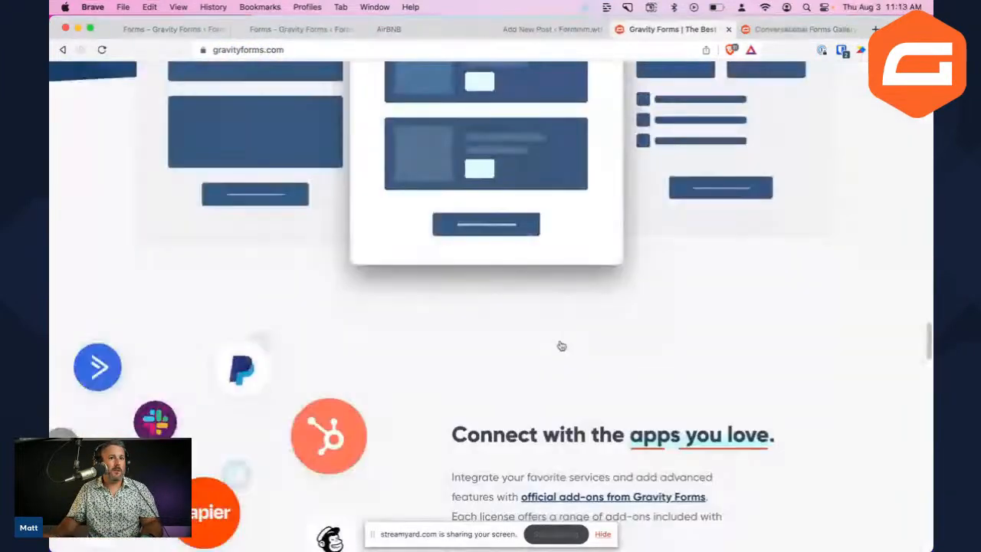
{"action": "left_click", "coordinate": [441, 280]}
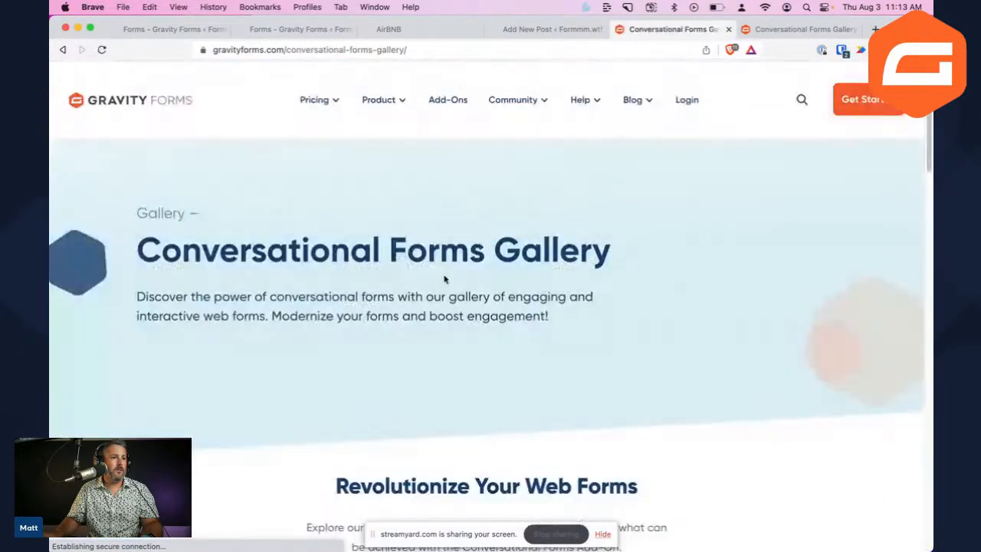
{"action": "scroll", "coordinate": [448, 280], "scroll_direction": "down", "scroll_amount": 5}
{"action": "scroll", "coordinate": [379, 416], "scroll_direction": "down", "scroll_amount": 10}
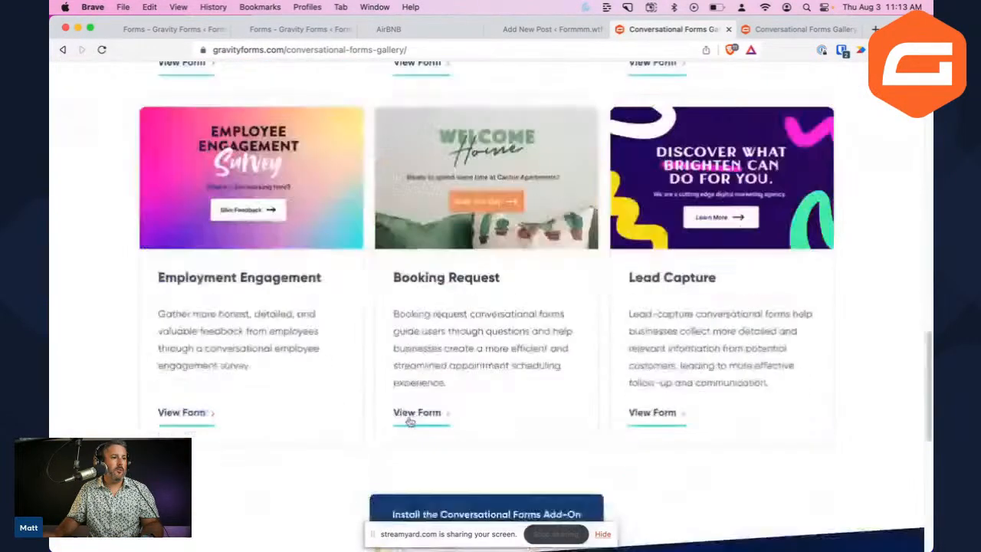
{"action": "scroll", "coordinate": [437, 416], "scroll_direction": "up", "scroll_amount": 3}
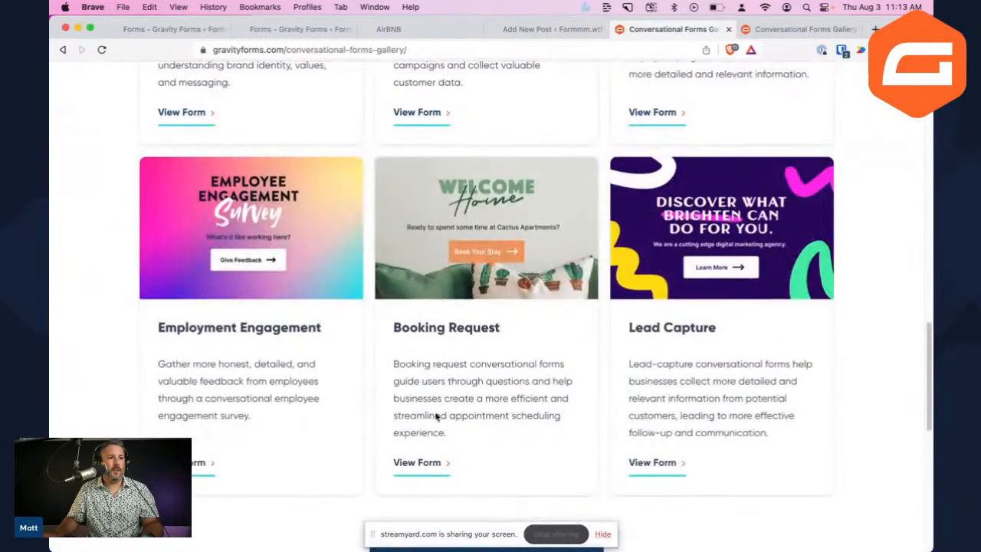
{"action": "left_click", "coordinate": [410, 463]}
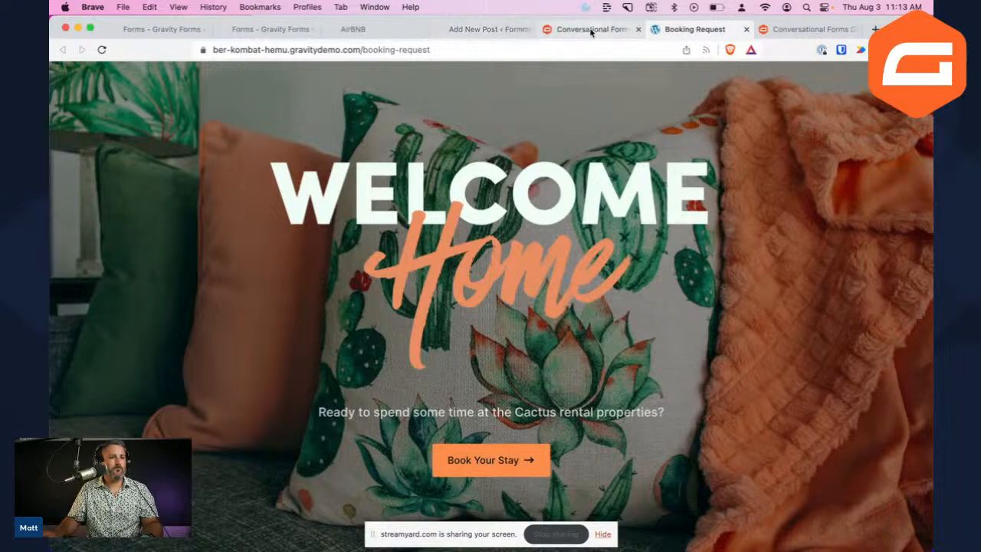
{"action": "left_click", "coordinate": [486, 28]}
{"action": "left_click", "coordinate": [380, 28]}
{"action": "left_click", "coordinate": [276, 29]}
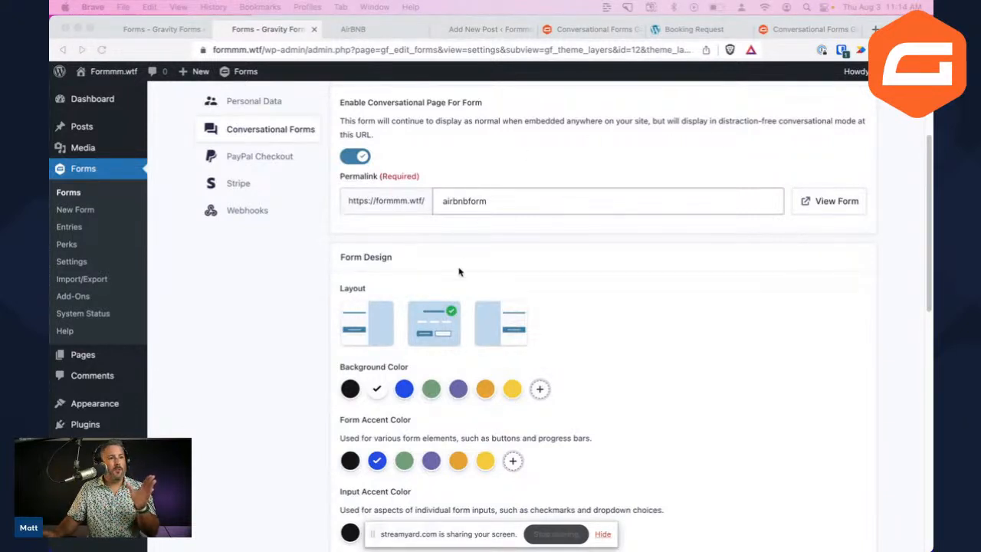
Reset the page zoom and switch on Enable Background Image for the AirBNB form
{"action": "scroll", "coordinate": [462, 363], "scroll_direction": "down", "scroll_amount": 1}
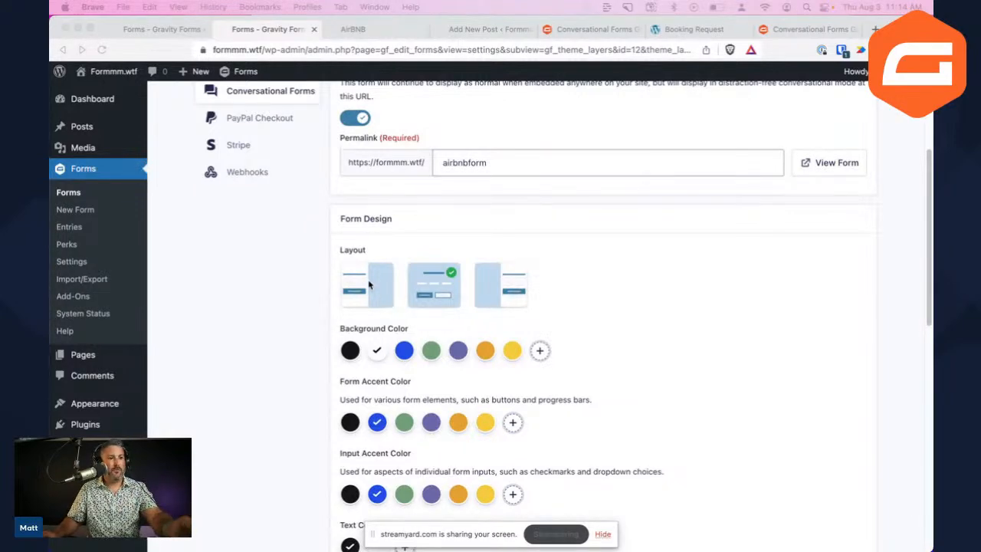
{"action": "scroll", "coordinate": [467, 261], "scroll_direction": "up", "scroll_amount": 5}
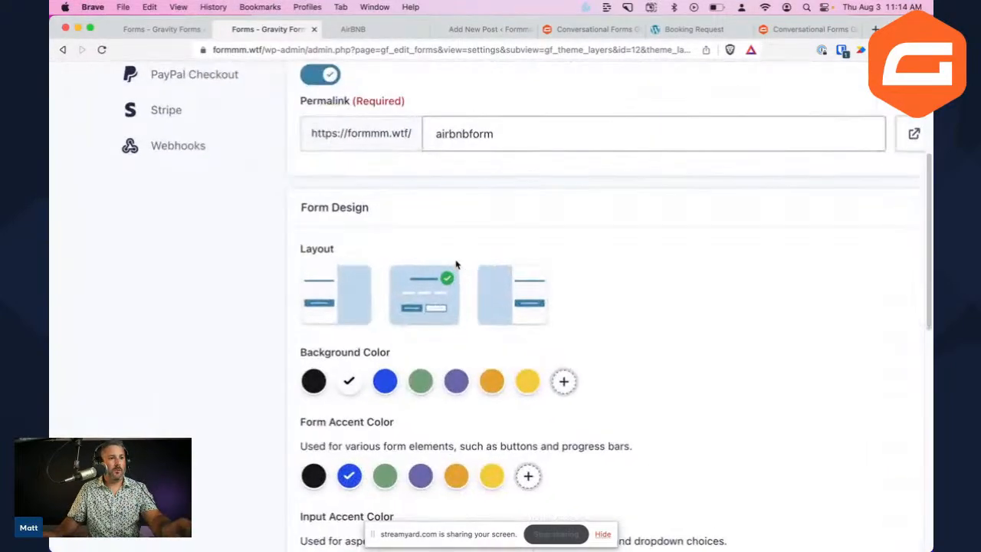
{"action": "scroll", "coordinate": [455, 265], "scroll_direction": "up", "scroll_amount": 3}
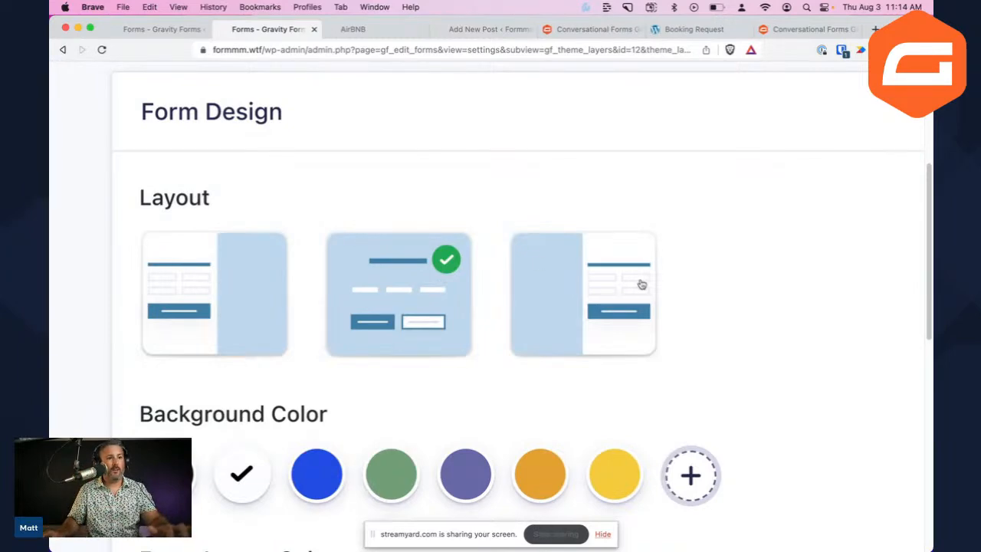
{"action": "key", "text": "super+minus"}
{"action": "key", "text": "super+minus"}
{"action": "key", "text": "super+minus"}
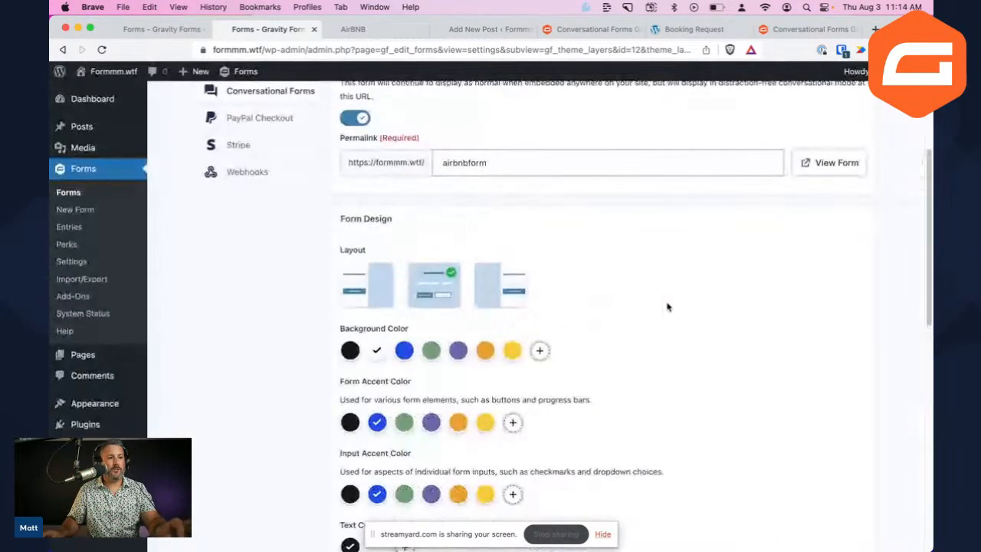
{"action": "scroll", "coordinate": [728, 308], "scroll_direction": "down", "scroll_amount": 1}
{"action": "scroll", "coordinate": [730, 309], "scroll_direction": "down", "scroll_amount": 1}
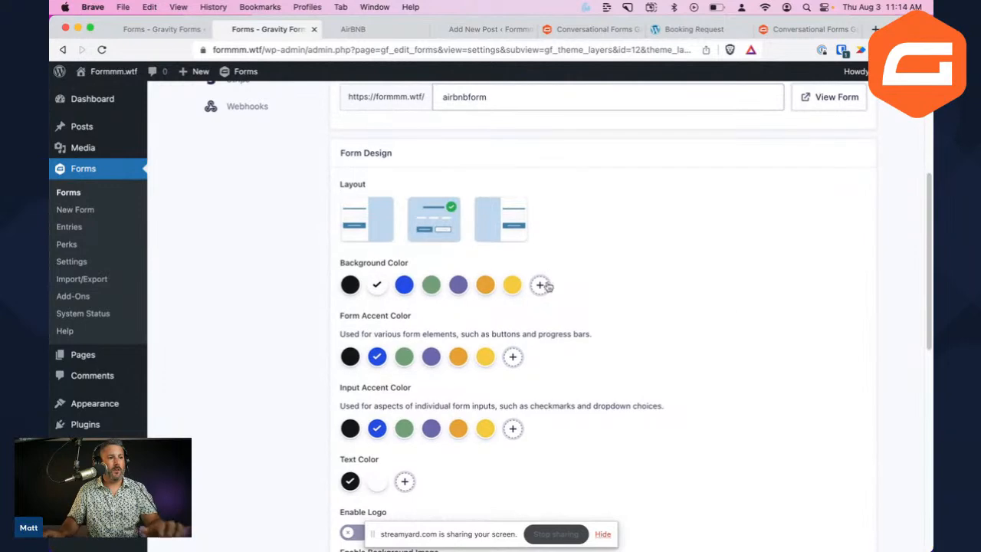
{"action": "scroll", "coordinate": [460, 387], "scroll_direction": "down", "scroll_amount": 3}
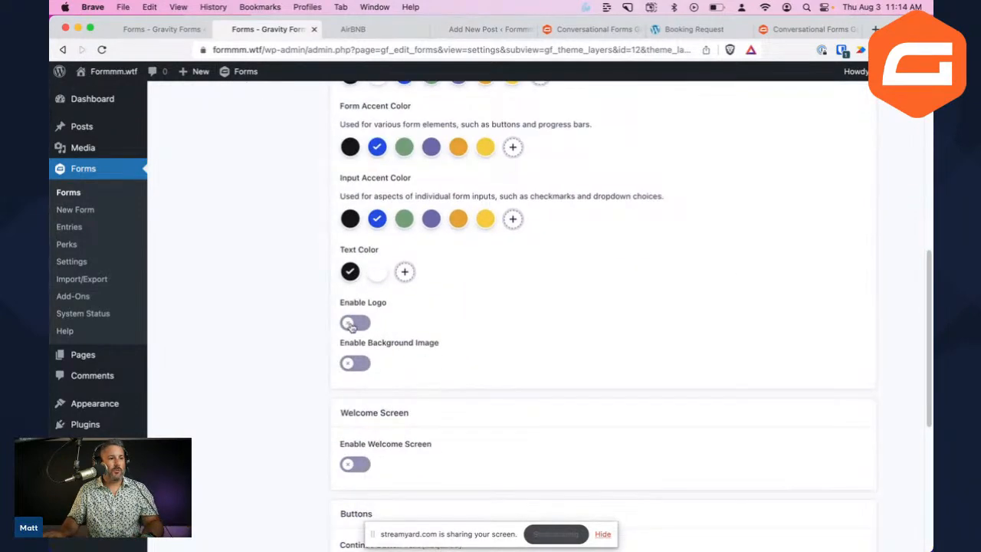
{"action": "left_click", "coordinate": [356, 365]}
{"action": "scroll", "coordinate": [529, 375], "scroll_direction": "down", "scroll_amount": 3}
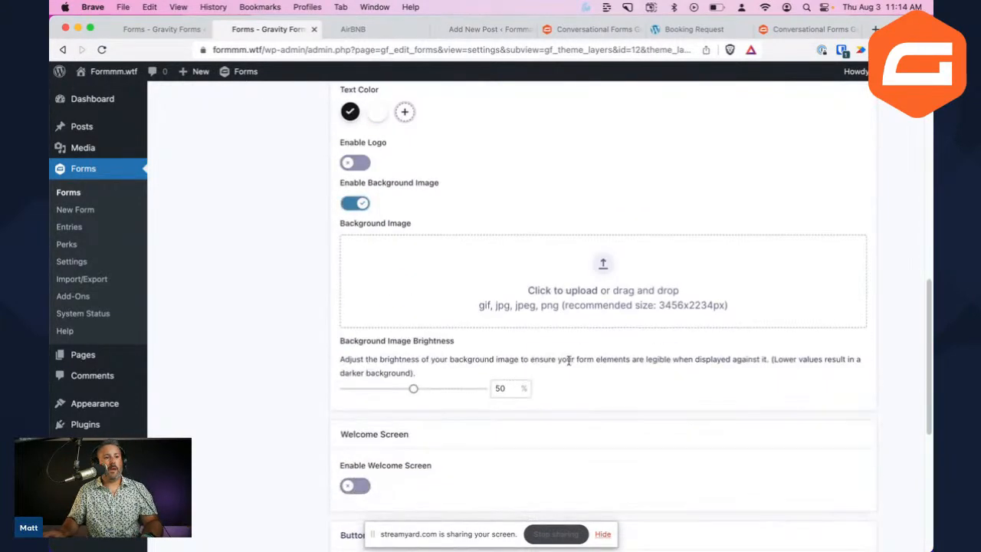
Choose the bedroom photo from the Media Library as the background image
{"action": "left_click", "coordinate": [592, 268]}
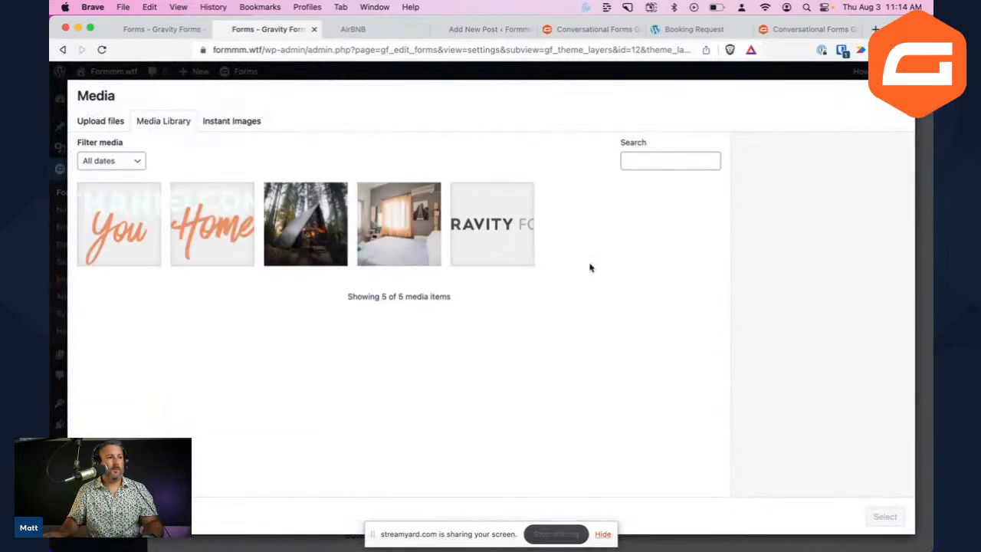
{"action": "left_click", "coordinate": [402, 224]}
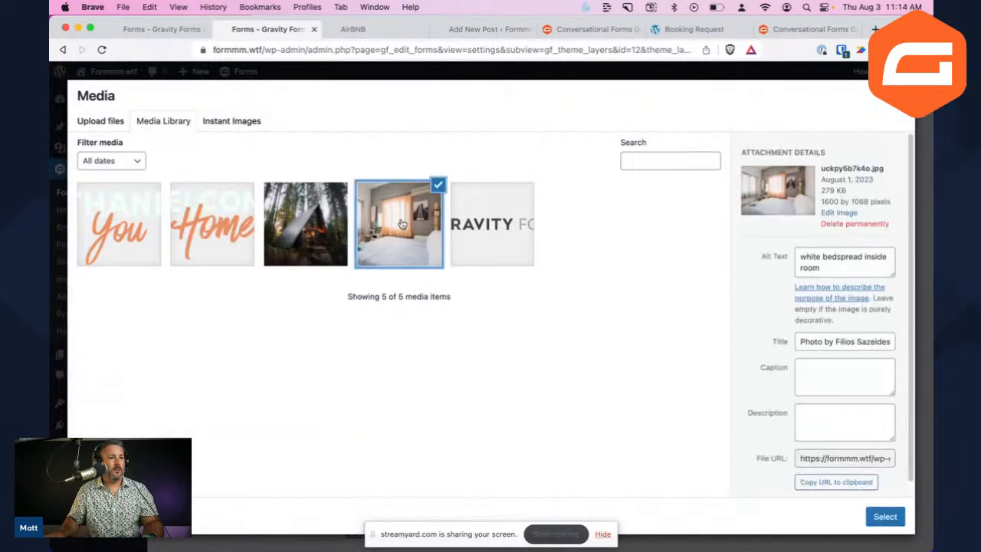
{"action": "left_click", "coordinate": [885, 516]}
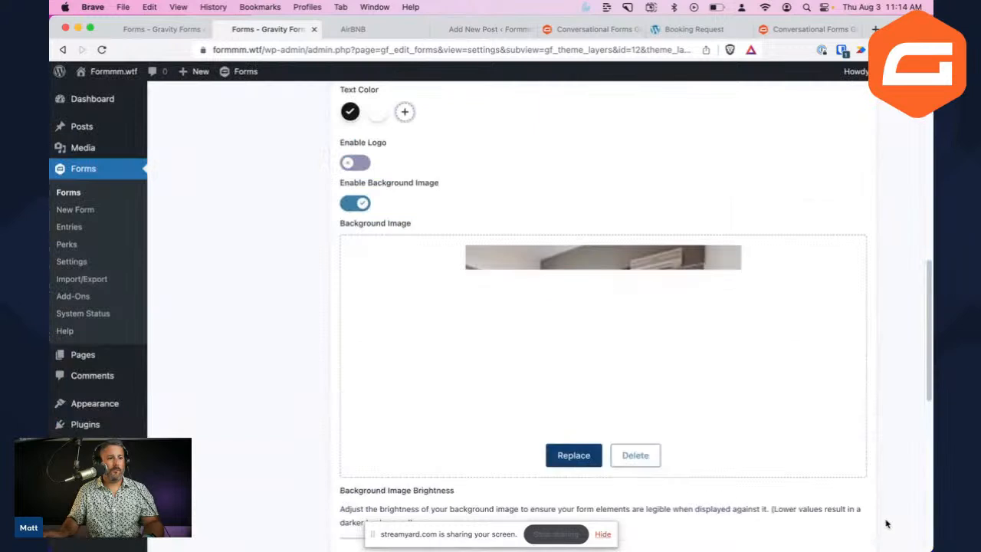
{"action": "scroll", "coordinate": [318, 455], "scroll_direction": "down", "scroll_amount": 3}
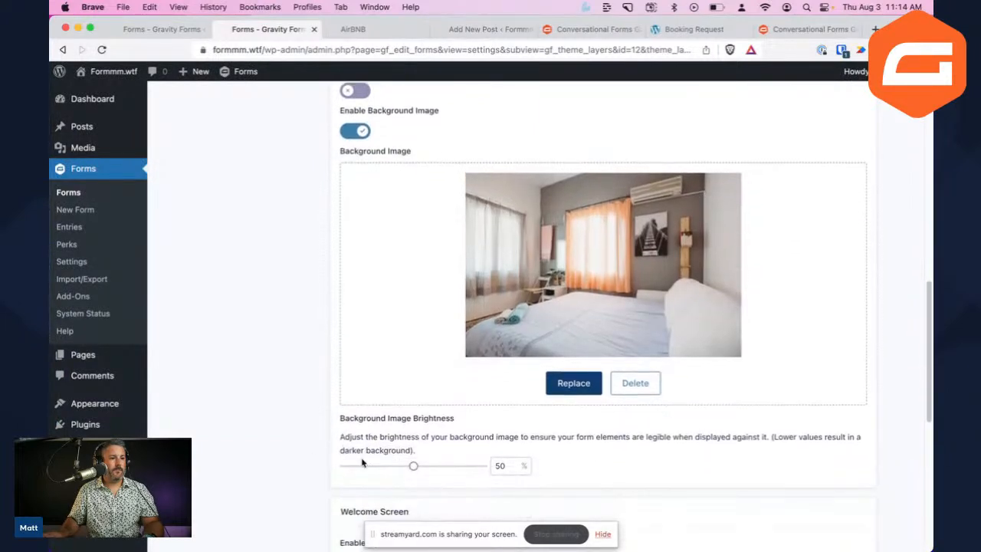
Lower the background image brightness to 31%, save the settings, and view the form
{"action": "left_click_drag", "start_coordinate": [412, 430], "coordinate": [387, 433]}
{"action": "scroll", "coordinate": [421, 421], "scroll_direction": "down", "scroll_amount": 1}
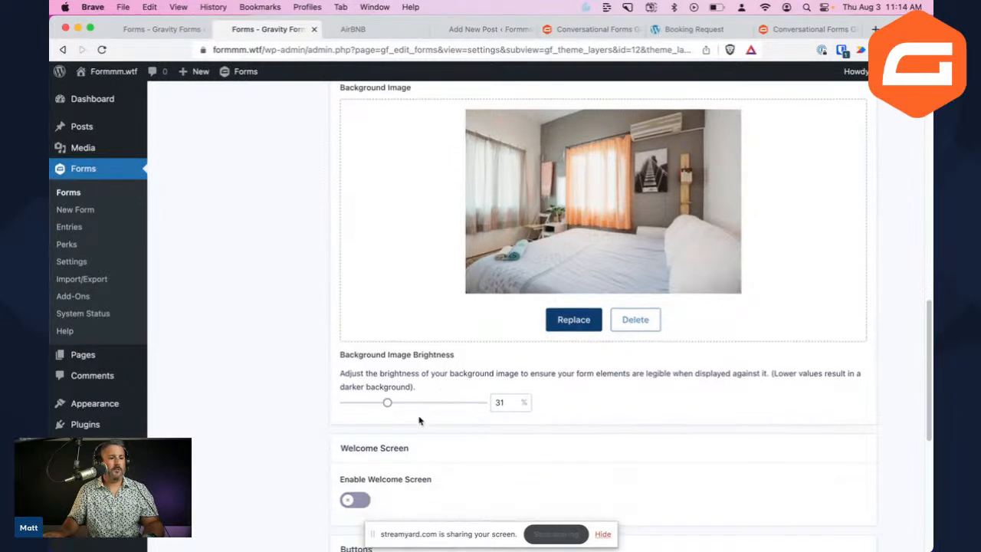
{"action": "scroll", "coordinate": [421, 425], "scroll_direction": "down", "scroll_amount": 10}
{"action": "left_click", "coordinate": [378, 484]}
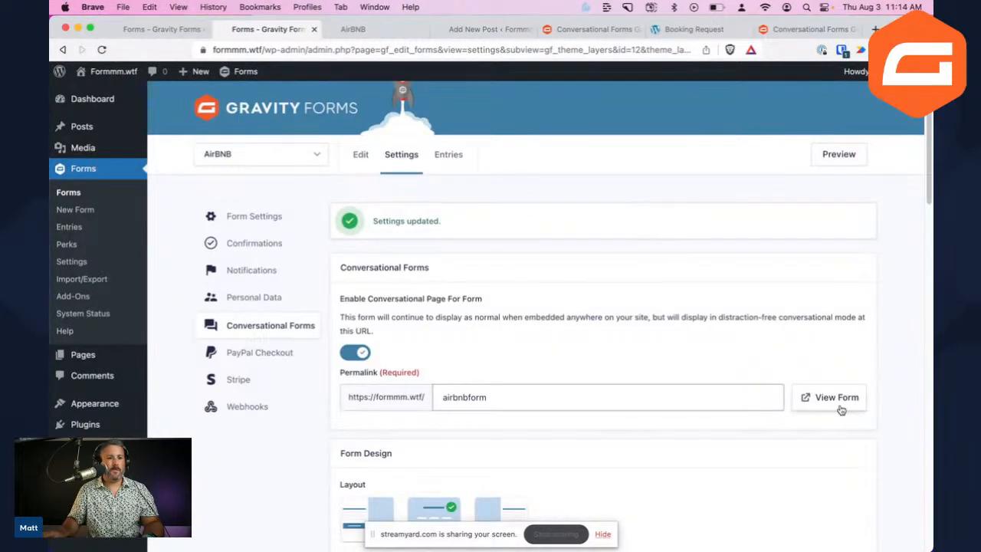
{"action": "left_click", "coordinate": [835, 399]}
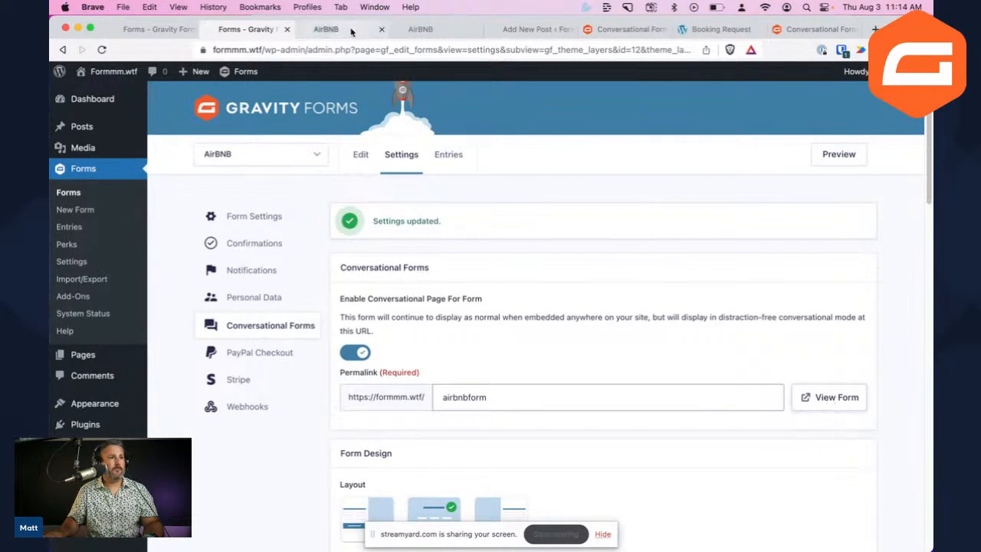
Check the live bedroom background, then save the Booking Request's Welcome Home image to the desktop as hero.png
{"action": "left_click", "coordinate": [350, 31]}
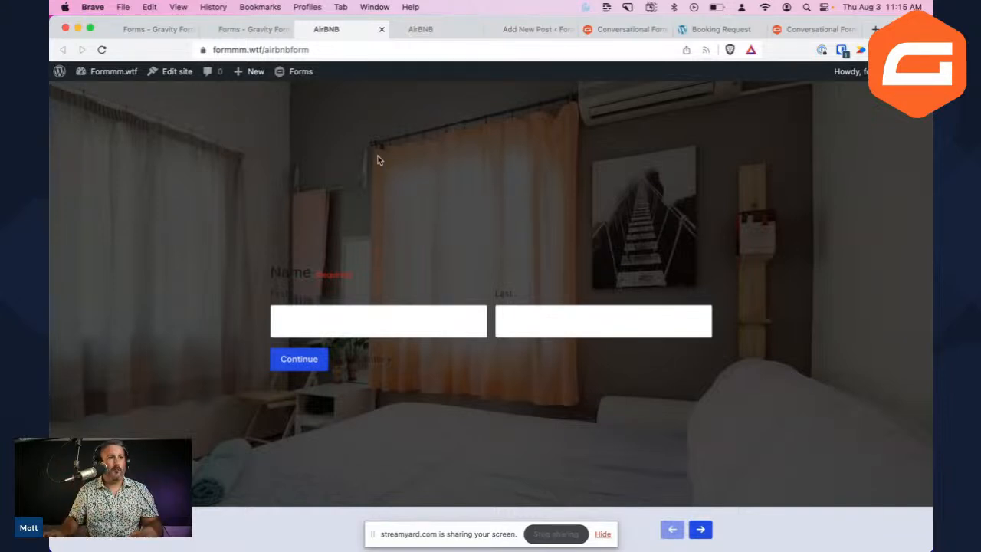
{"action": "left_click", "coordinate": [719, 31]}
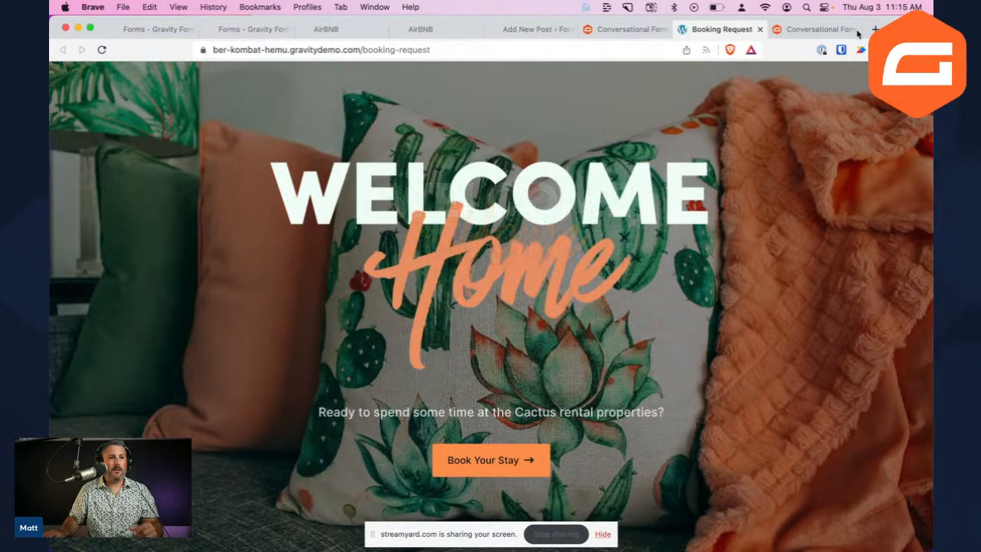
{"action": "left_click_drag", "start_coordinate": [880, 36], "coordinate": [880, 119]}
{"action": "left_click_drag", "start_coordinate": [527, 283], "coordinate": [588, 50]}
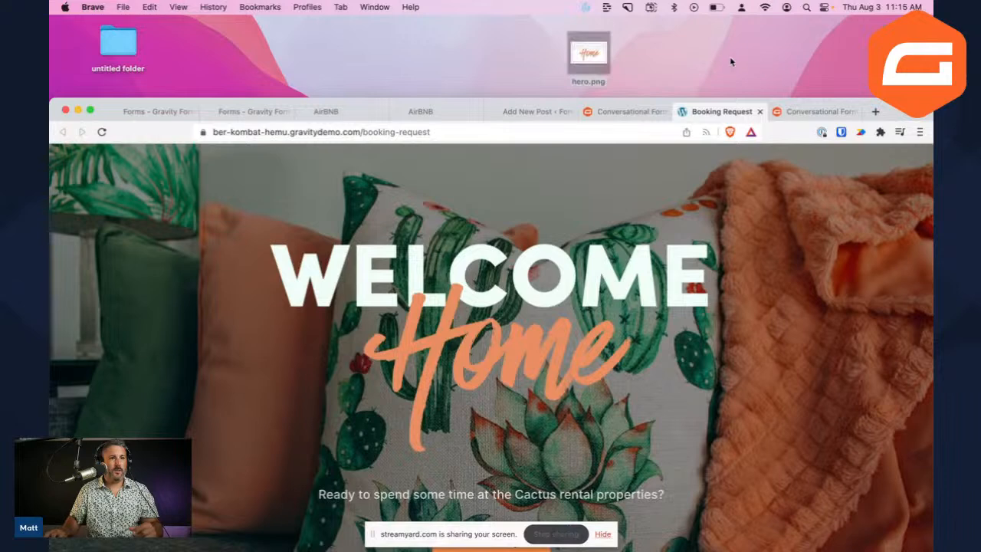
{"action": "left_click_drag", "start_coordinate": [897, 116], "coordinate": [897, 34]}
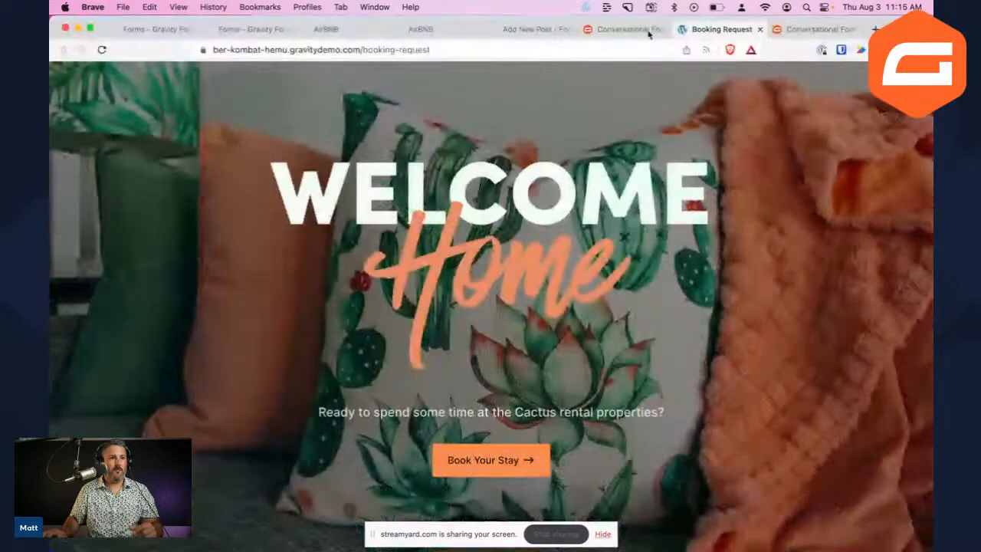
Go back to the AirBNB form's Conversational Forms settings tab
{"action": "left_click", "coordinate": [535, 31]}
{"action": "left_click", "coordinate": [419, 29]}
{"action": "left_click", "coordinate": [326, 29]}
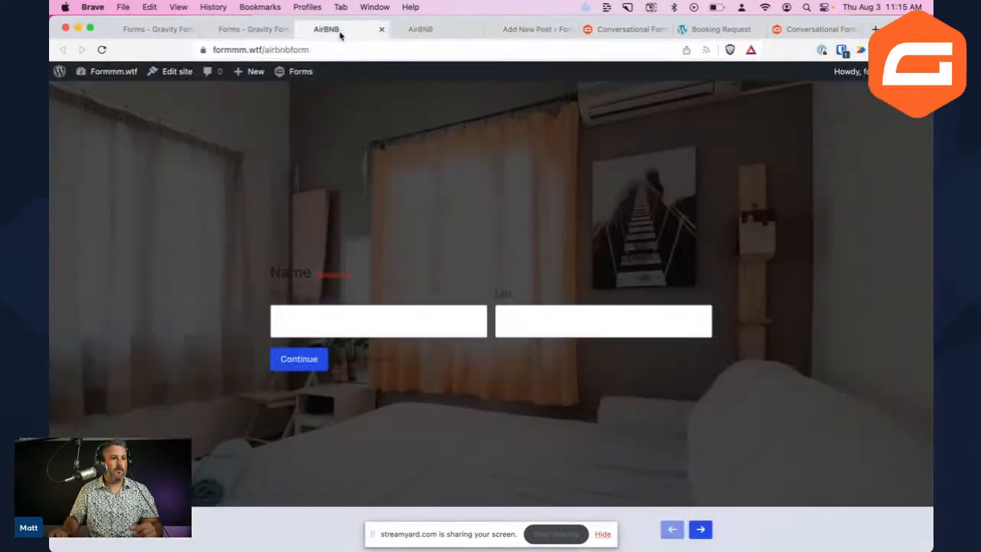
{"action": "left_click", "coordinate": [252, 29]}
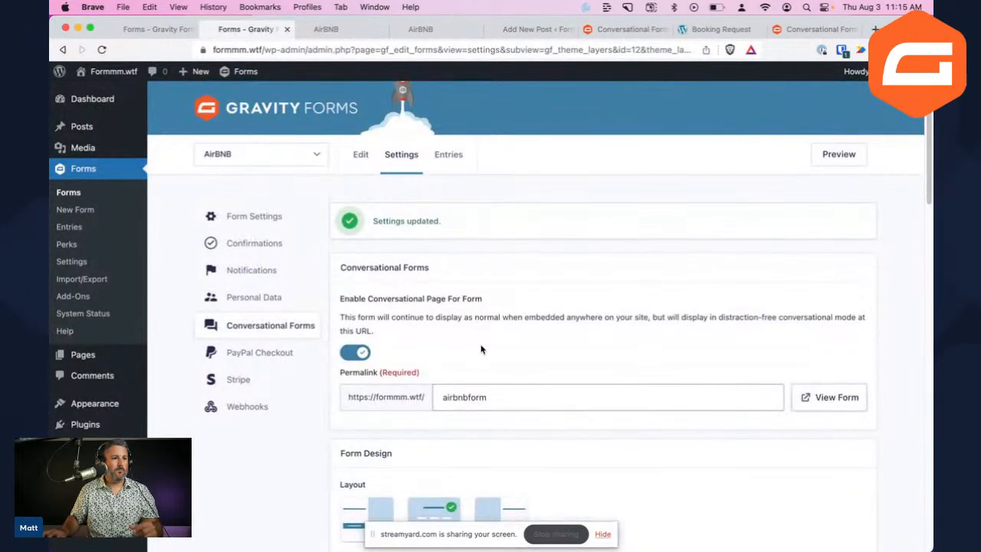
Switch on the welcome screen for the AirBNB conversational form
{"action": "scroll", "coordinate": [481, 350], "scroll_direction": "down", "scroll_amount": 10}
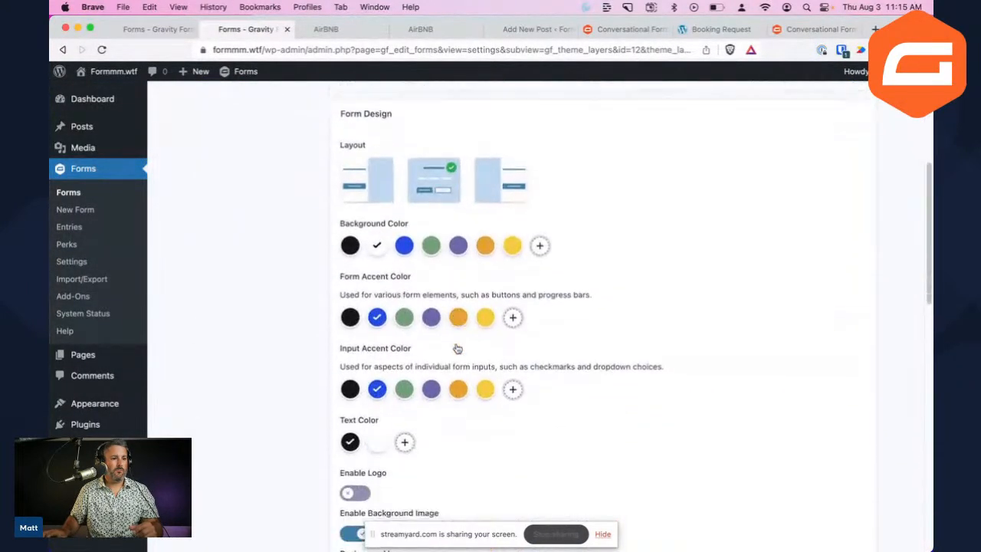
{"action": "scroll", "coordinate": [468, 347], "scroll_direction": "down", "scroll_amount": 1}
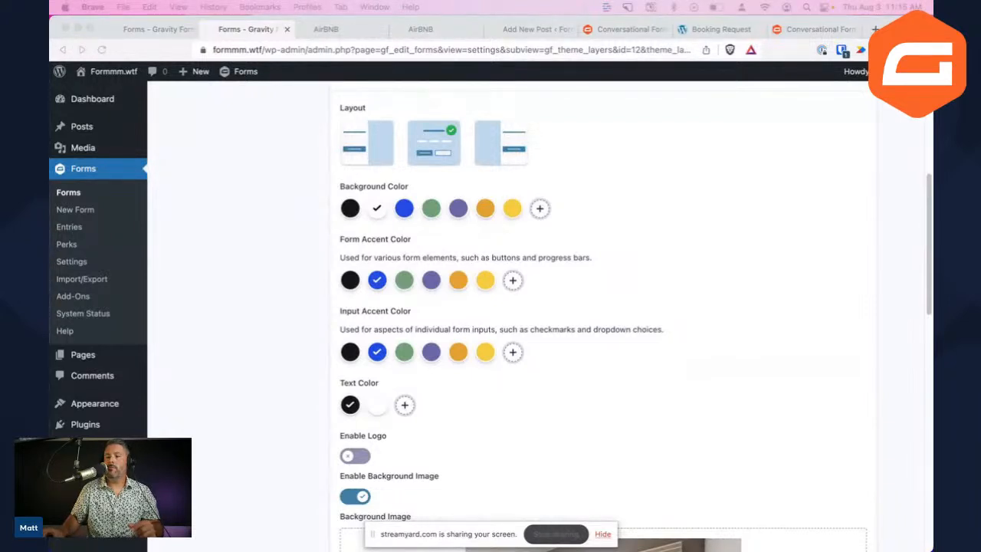
{"action": "left_click", "coordinate": [413, 370]}
{"action": "scroll", "coordinate": [491, 426], "scroll_direction": "down", "scroll_amount": 5}
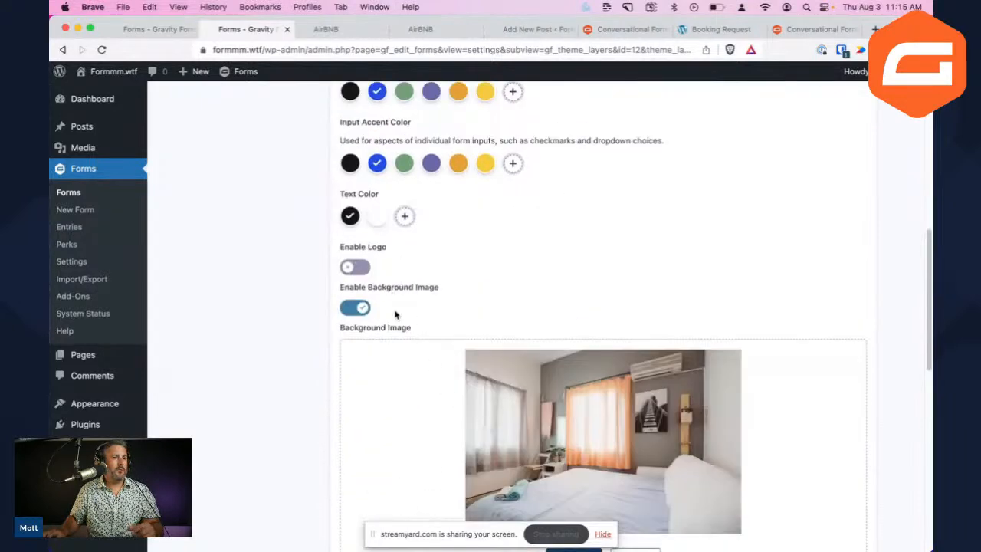
{"action": "scroll", "coordinate": [409, 332], "scroll_direction": "down", "scroll_amount": 9}
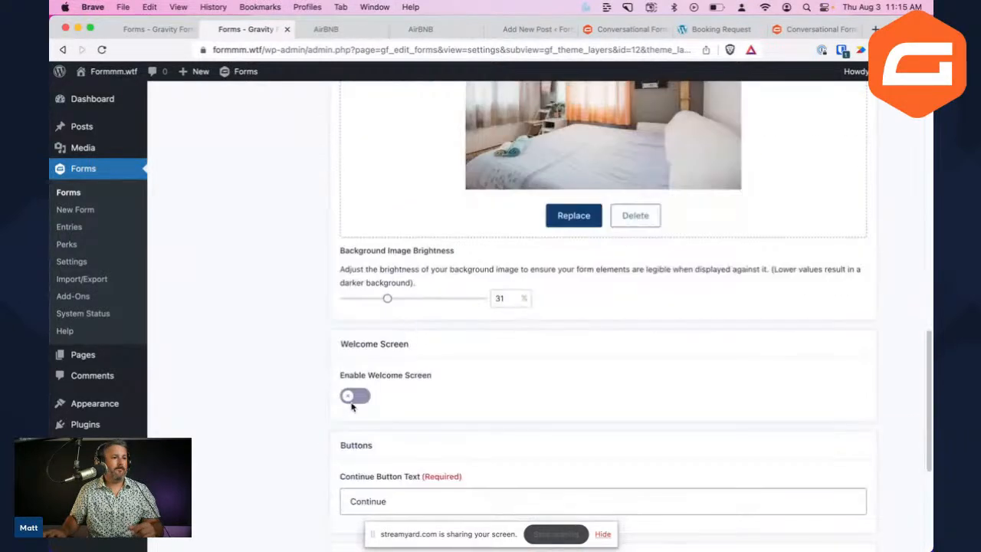
{"action": "left_click", "coordinate": [354, 396]}
{"action": "scroll", "coordinate": [410, 407], "scroll_direction": "down", "scroll_amount": 5}
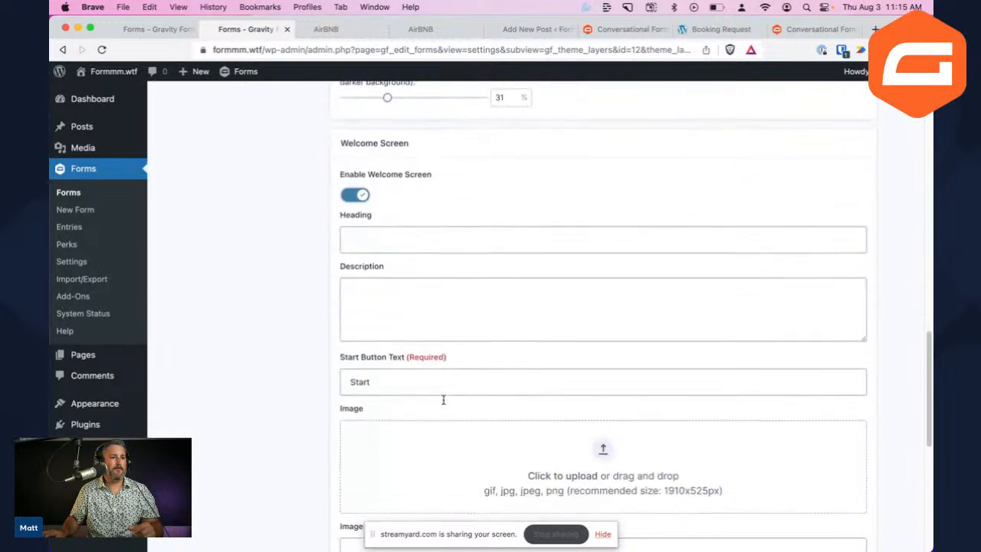
Enter heading 'Rate your stay with us!', a review-invitation description, and button text 'Start survey'
{"action": "left_click", "coordinate": [386, 244]}
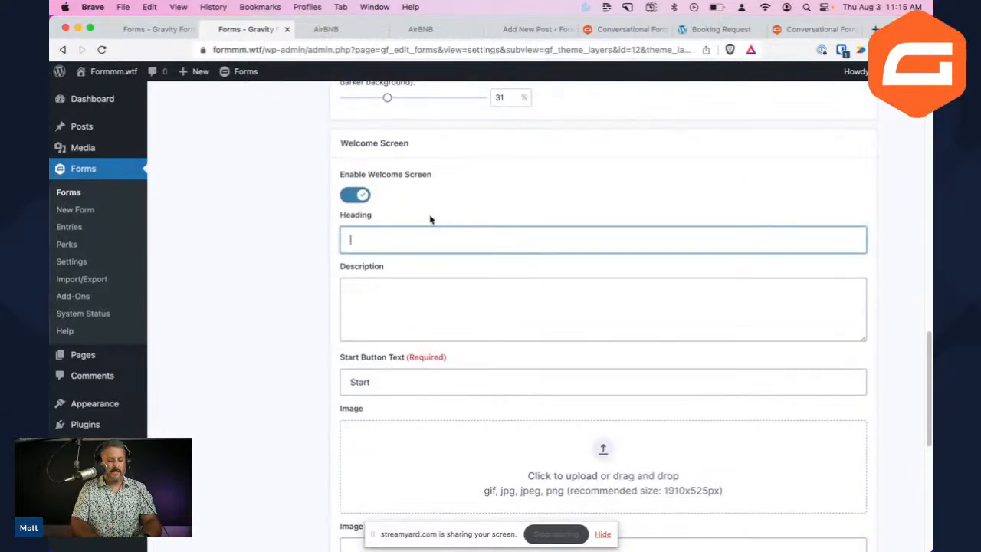
{"action": "type", "text": "Rate your stay with us!"}
{"action": "key", "text": "Tab"}
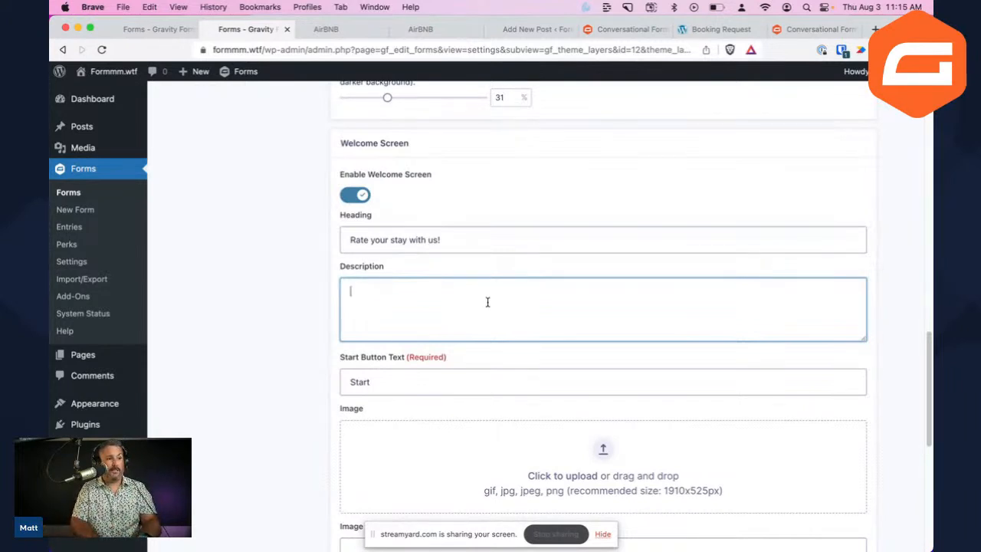
{"action": "type", "text": "Le"}
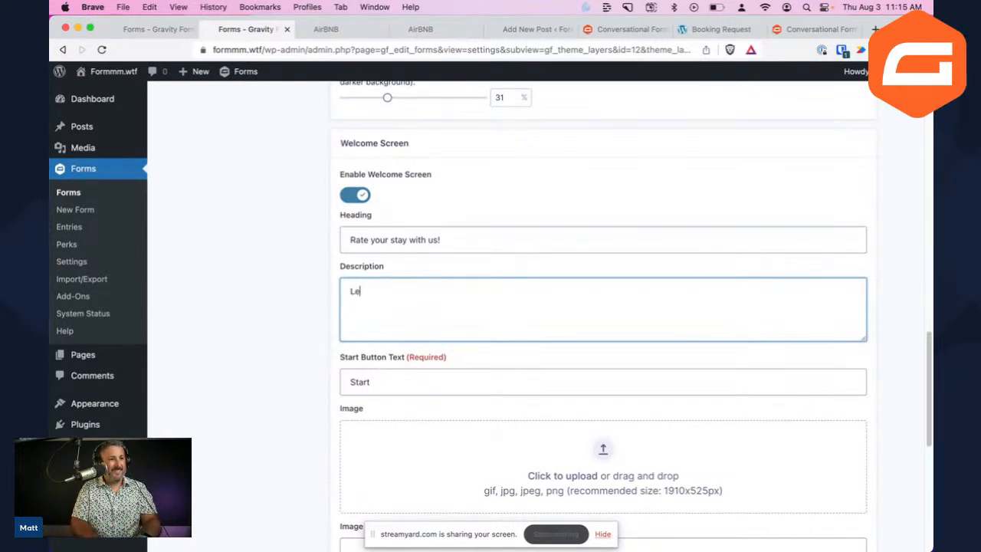
{"action": "type", "text": "ave us a review on your stay at our"}
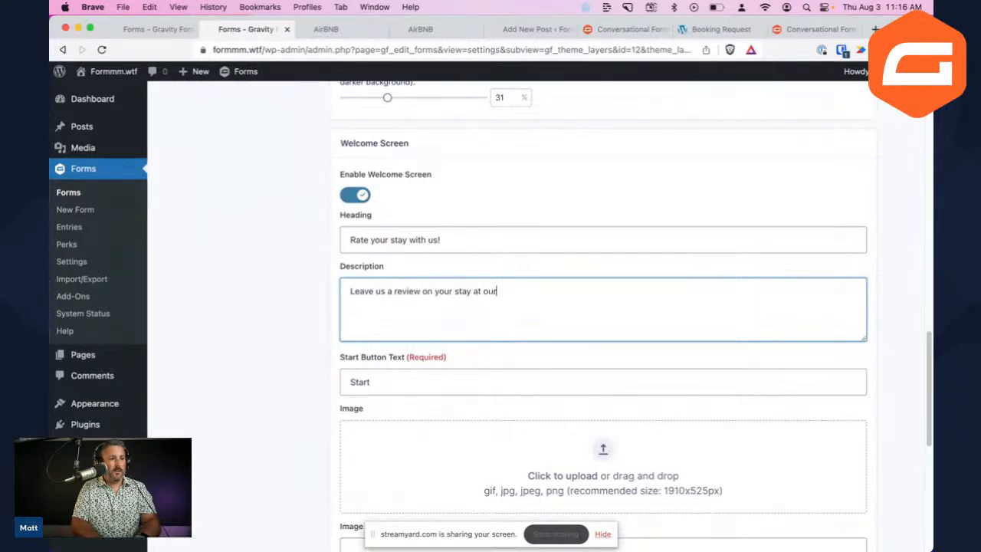
{"action": "type", "text": " AirBN"}
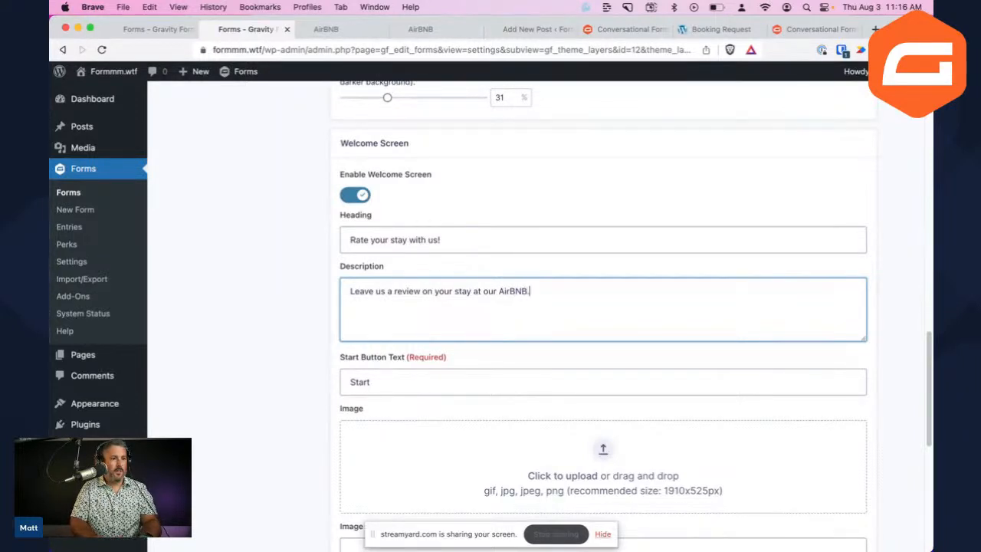
{"action": "type", "text": "B."}
{"action": "key", "text": "Tab"}
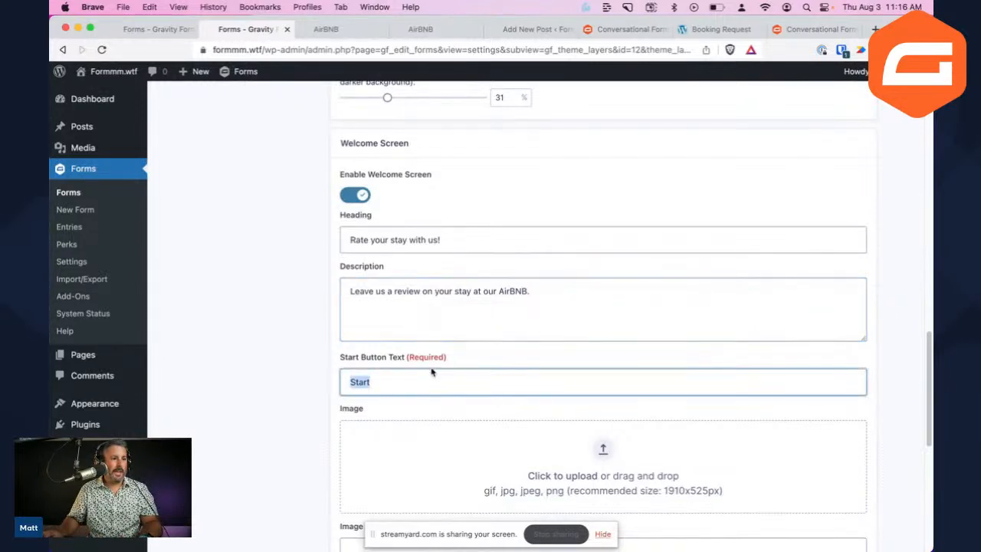
{"action": "type", "text": "Start su"}
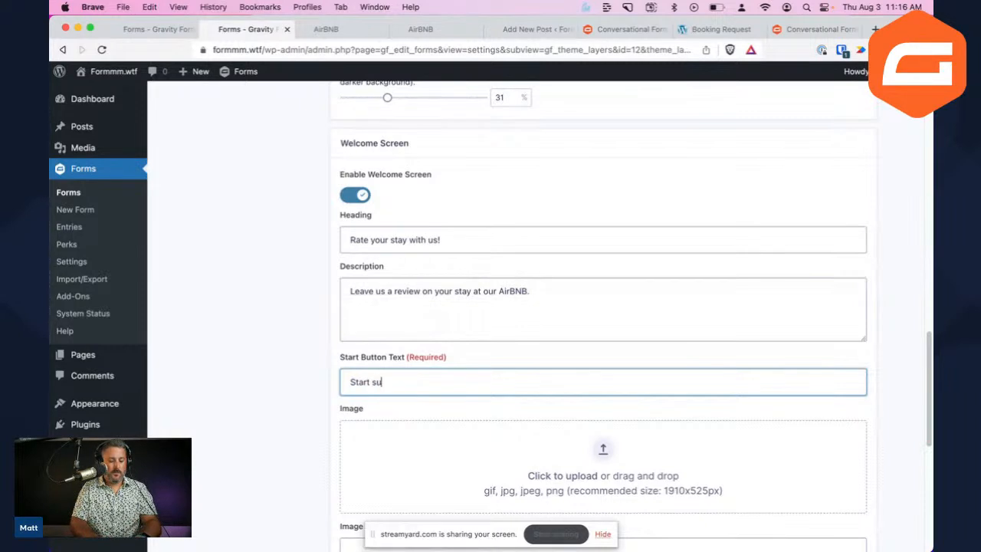
{"action": "type", "text": "rvey"}
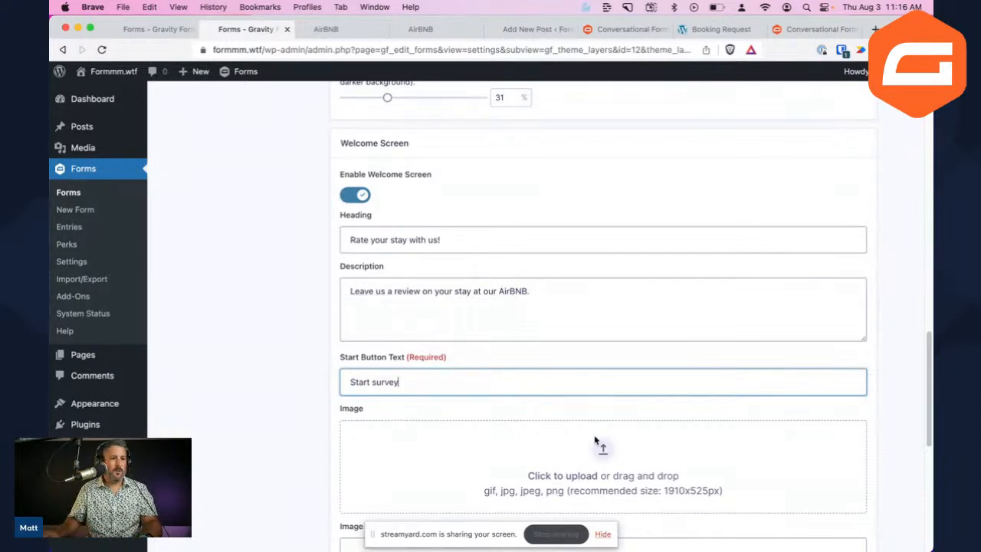
Use the Home image (hero.png) as the welcome screen image and save the settings
{"action": "scroll", "coordinate": [599, 441], "scroll_direction": "down", "scroll_amount": 1}
{"action": "left_click", "coordinate": [602, 416]}
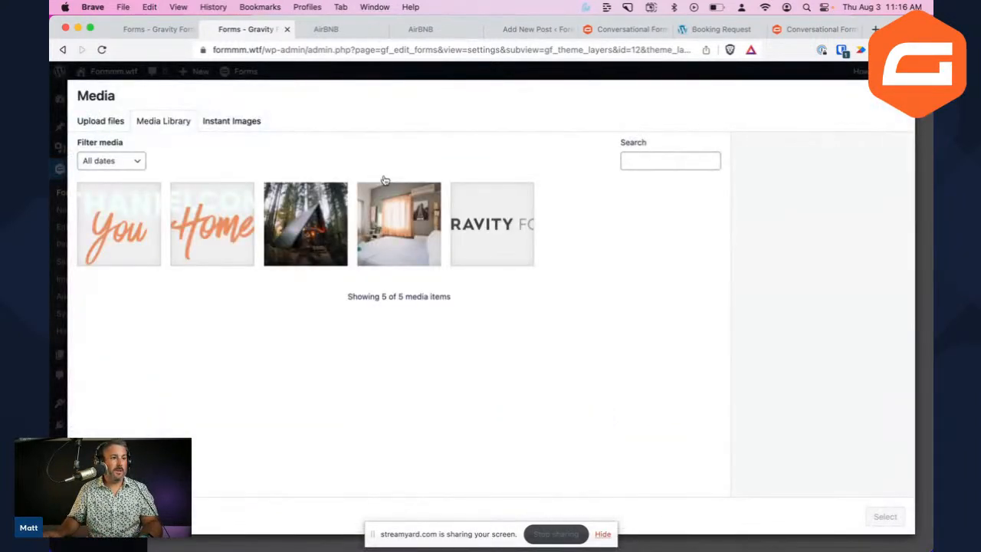
{"action": "left_click", "coordinate": [219, 226]}
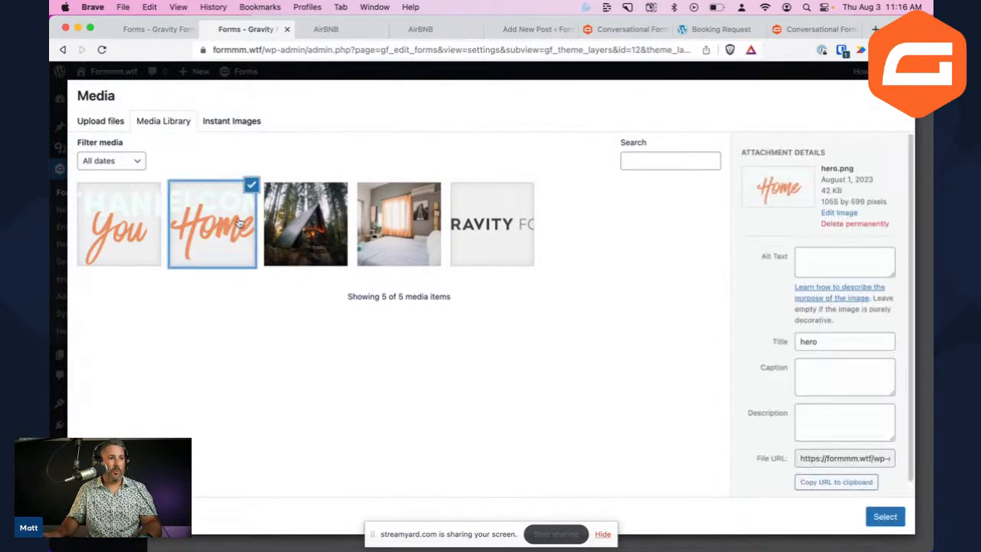
{"action": "left_click", "coordinate": [884, 517]}
{"action": "scroll", "coordinate": [408, 396], "scroll_direction": "down", "scroll_amount": 3}
{"action": "scroll", "coordinate": [406, 364], "scroll_direction": "down", "scroll_amount": 5}
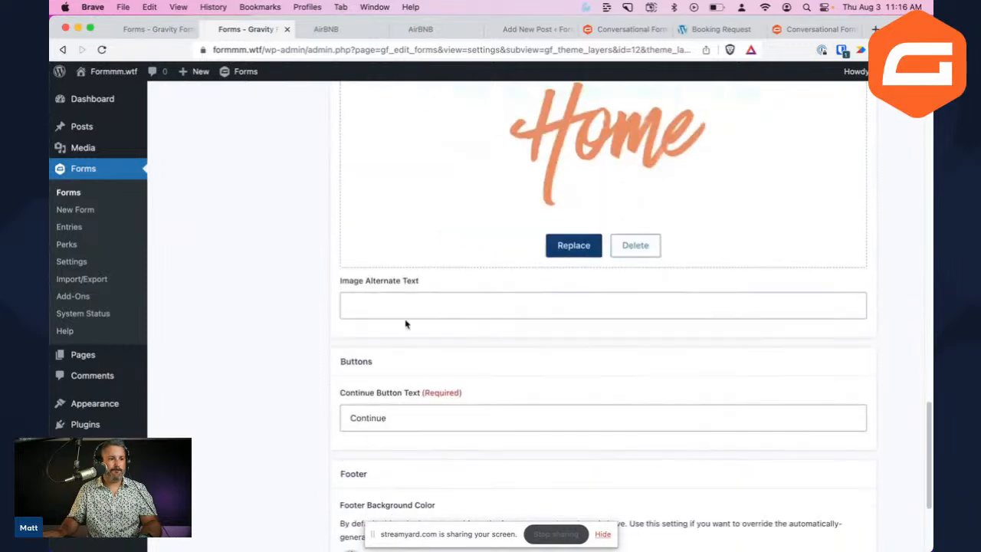
{"action": "scroll", "coordinate": [390, 354], "scroll_direction": "down", "scroll_amount": 1}
{"action": "scroll", "coordinate": [406, 365], "scroll_direction": "down", "scroll_amount": 4}
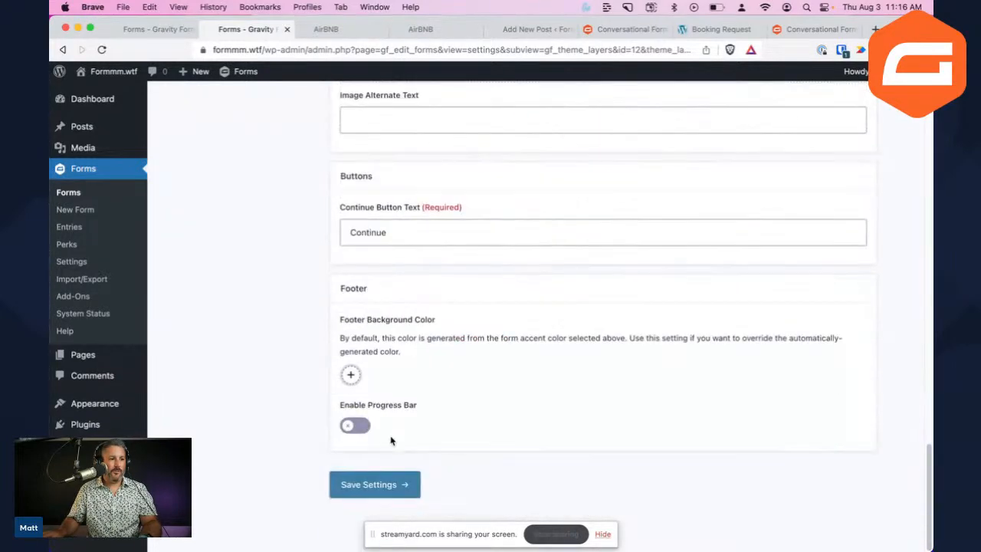
{"action": "left_click", "coordinate": [389, 489]}
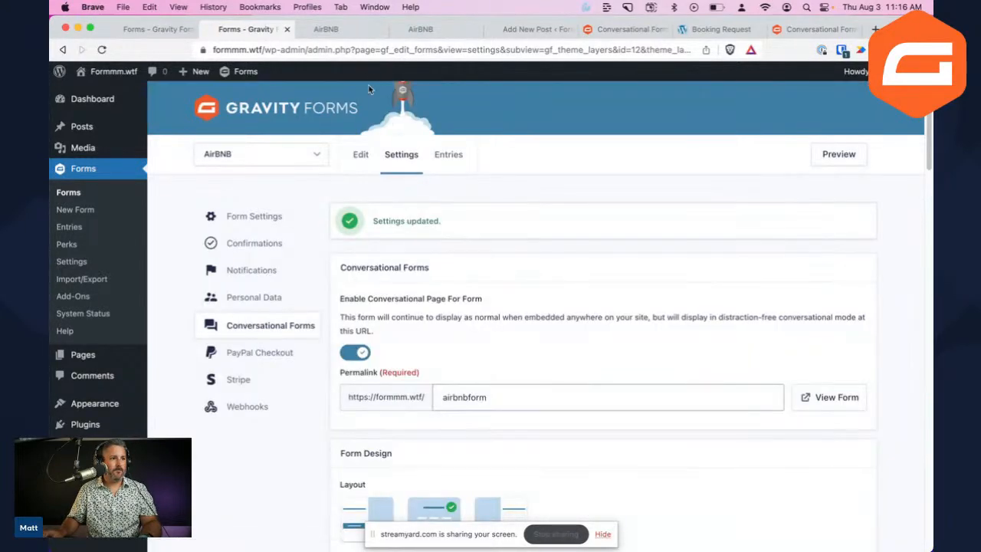
Inspect the live form's 'Rate your stay with us!' welcome text, then return to the settings tab
{"action": "left_click", "coordinate": [821, 397]}
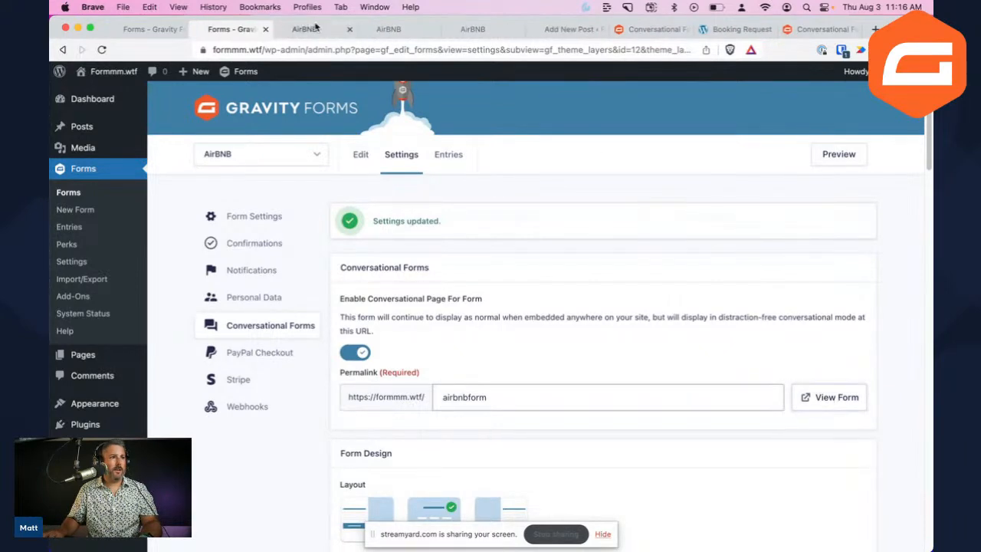
{"action": "scroll", "coordinate": [496, 232], "scroll_direction": "down", "scroll_amount": 1}
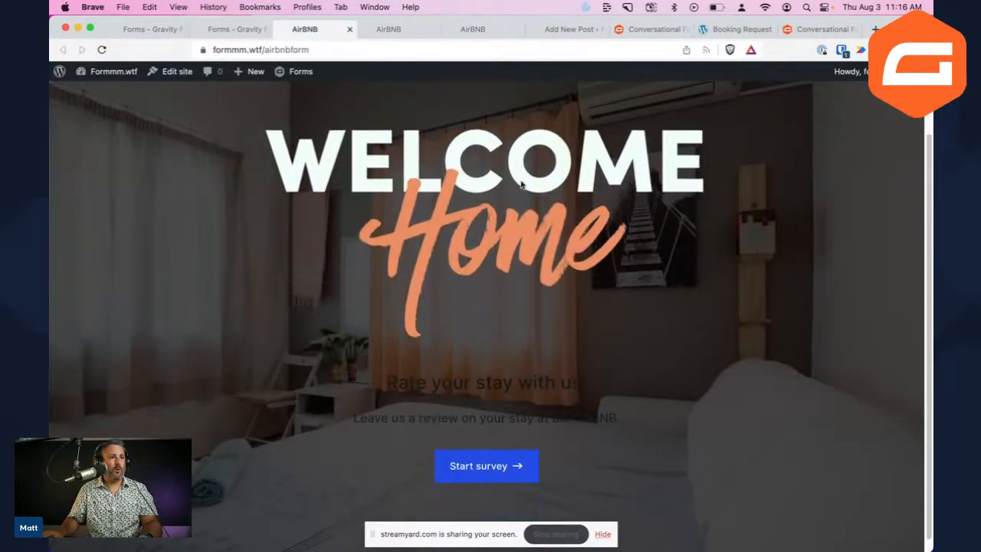
{"action": "left_click_drag", "start_coordinate": [394, 381], "coordinate": [647, 438]}
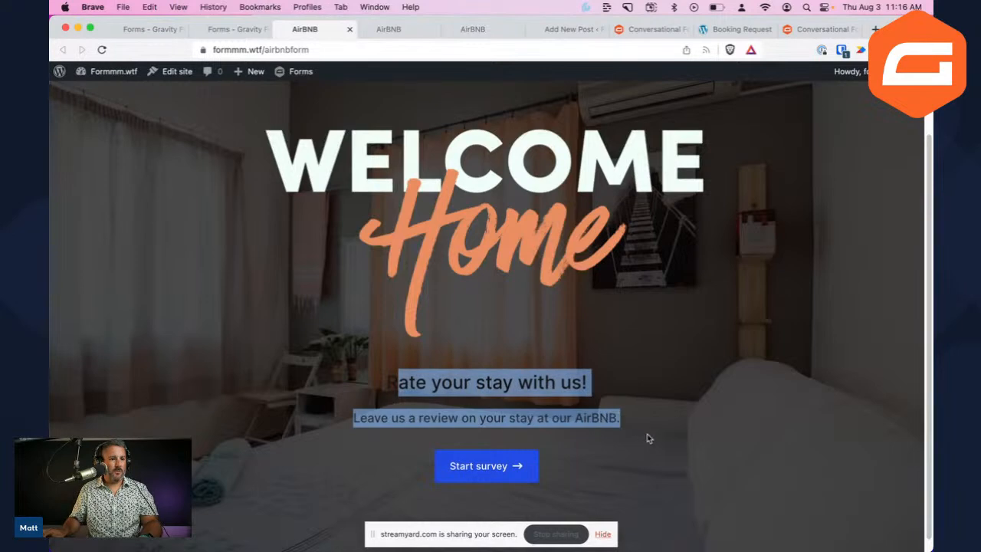
{"action": "left_click", "coordinate": [649, 436]}
{"action": "left_click", "coordinate": [234, 29]}
{"action": "scroll", "coordinate": [411, 350], "scroll_direction": "down", "scroll_amount": 3}
{"action": "scroll", "coordinate": [412, 349], "scroll_direction": "down", "scroll_amount": 15}
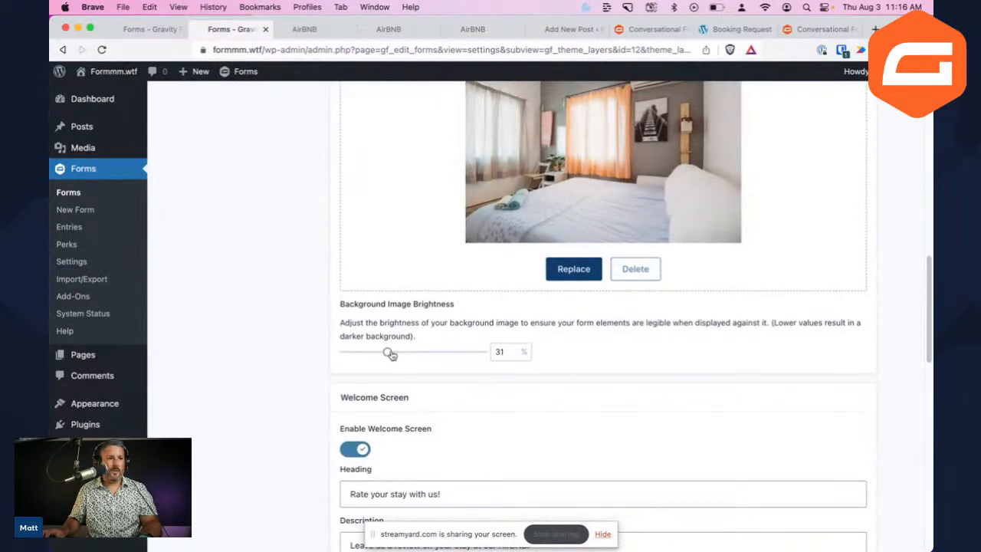
Raise the background image brightness to 56% and save the settings
{"action": "left_click_drag", "start_coordinate": [388, 354], "coordinate": [422, 355]}
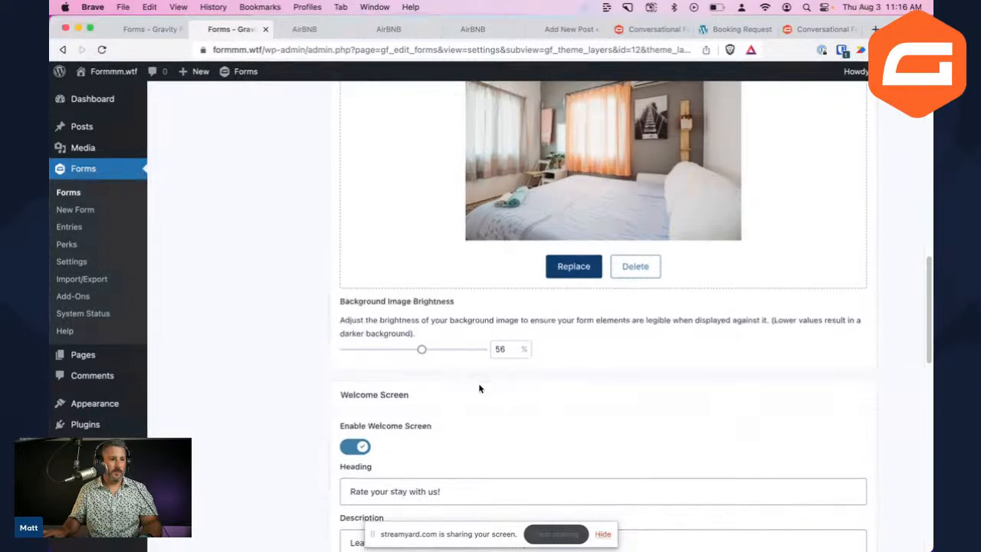
{"action": "scroll", "coordinate": [479, 388], "scroll_direction": "down", "scroll_amount": 10}
{"action": "left_click", "coordinate": [403, 482]}
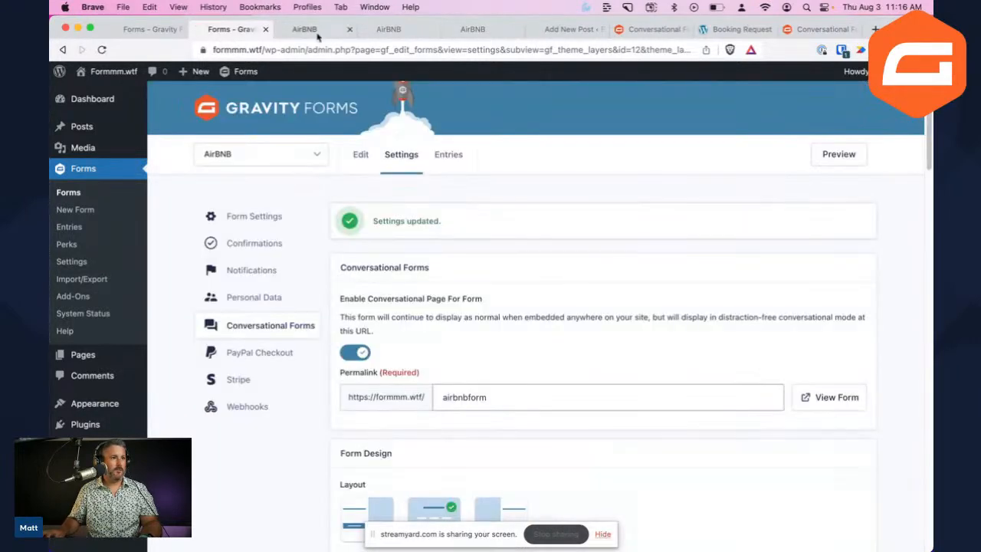
Reload the live AirBNB page to check the brighter background, then return to the settings
{"action": "left_click", "coordinate": [314, 31]}
{"action": "key", "text": "super+r"}
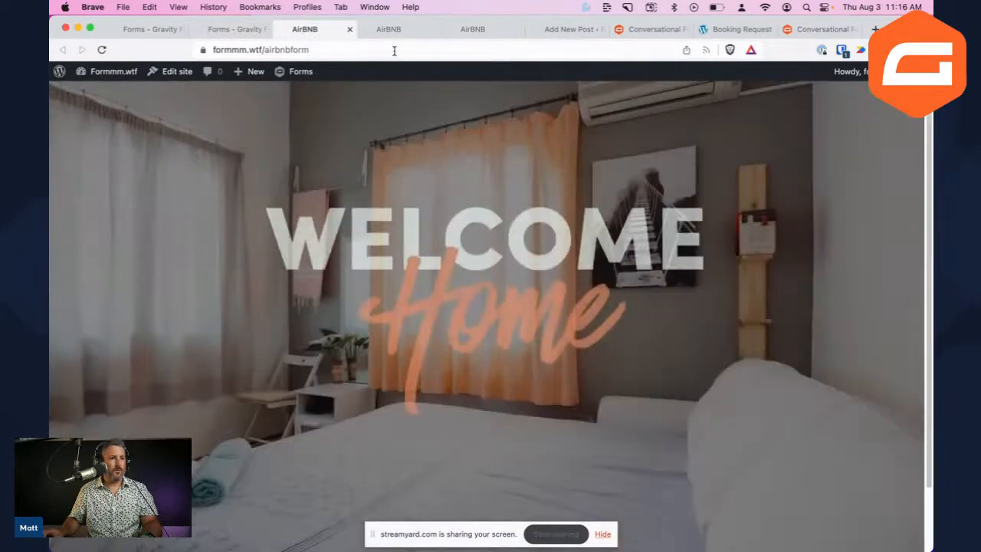
{"action": "scroll", "coordinate": [450, 235], "scroll_direction": "down", "scroll_amount": 2}
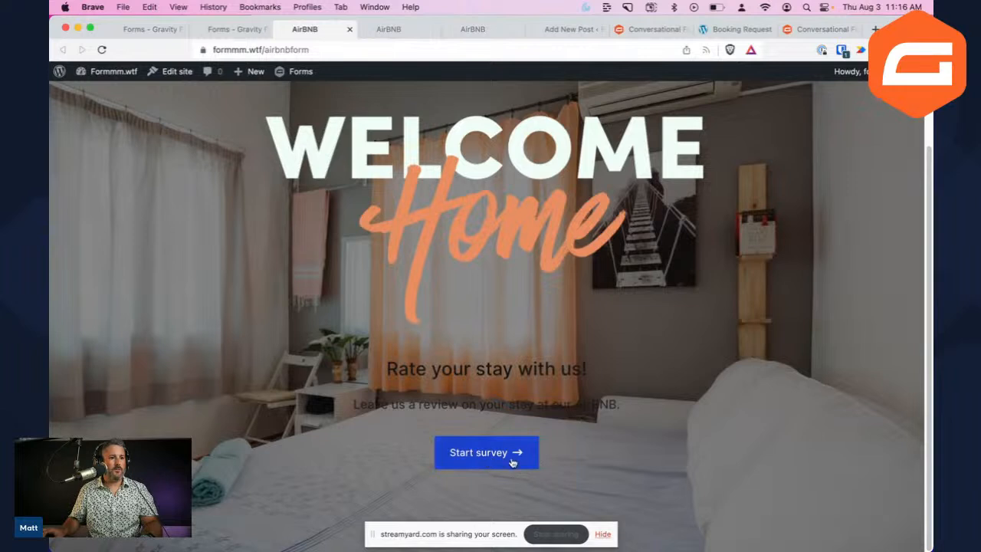
{"action": "scroll", "coordinate": [504, 460], "scroll_direction": "up", "scroll_amount": 2}
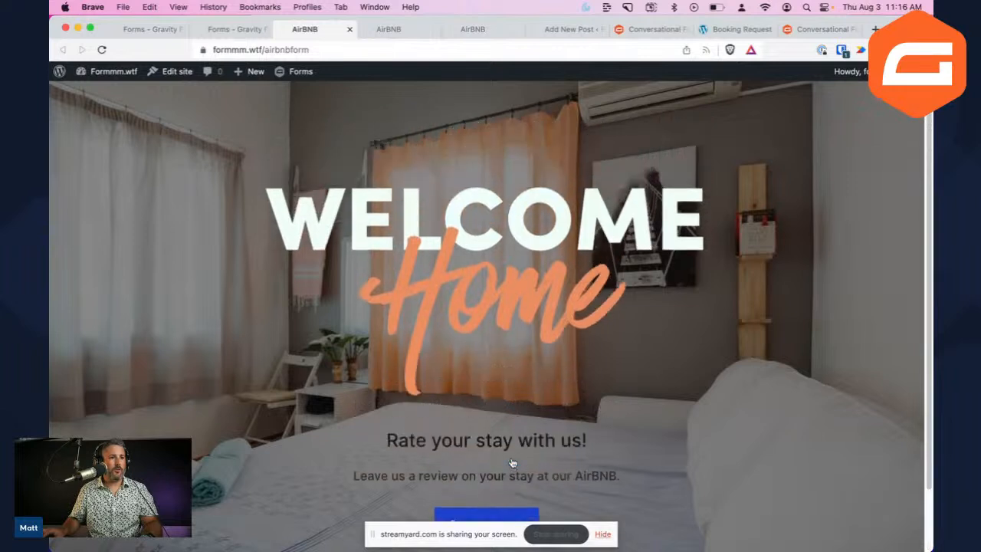
{"action": "left_click", "coordinate": [266, 48]}
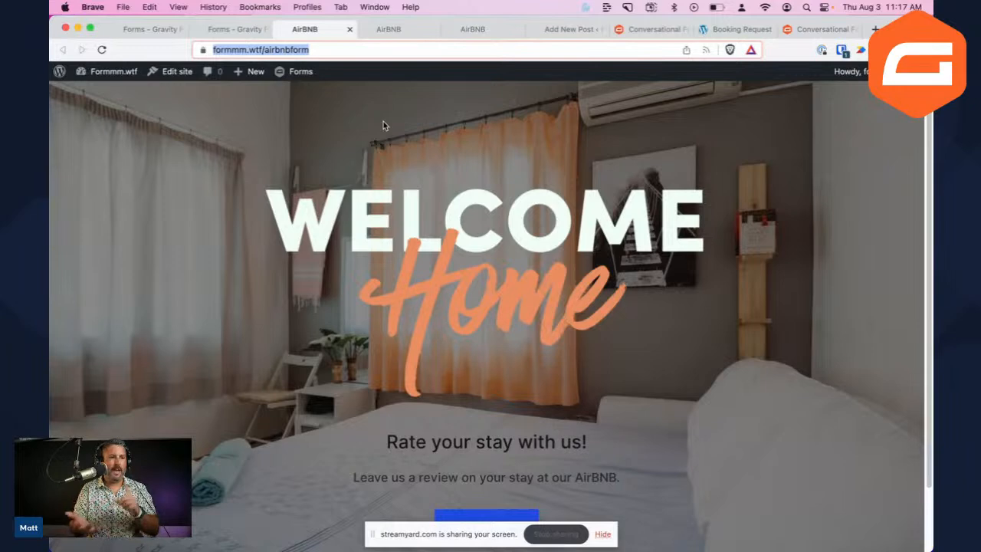
{"action": "left_click", "coordinate": [238, 30]}
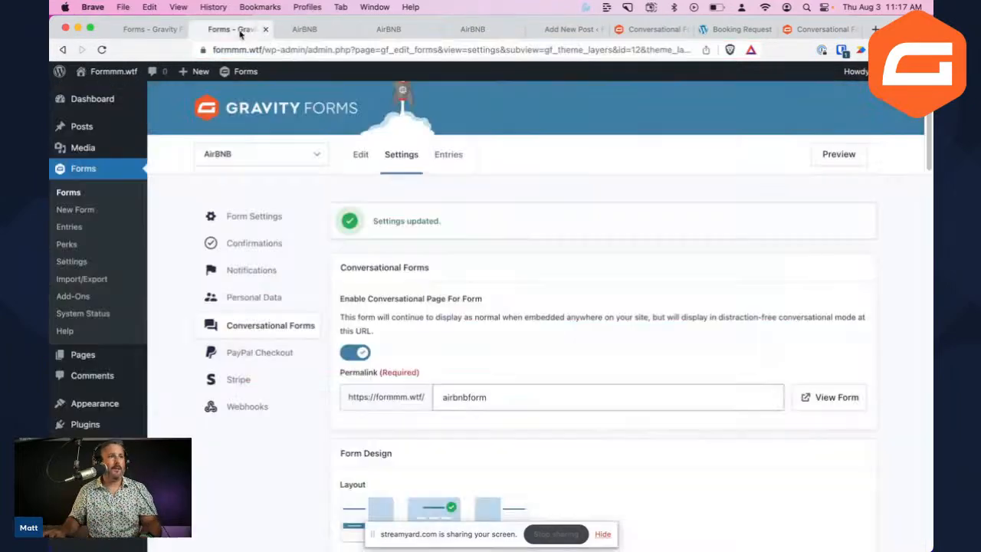
Set the form and input accent colours to orange and the text colour to white, then save
{"action": "scroll", "coordinate": [506, 361], "scroll_direction": "down", "scroll_amount": 10}
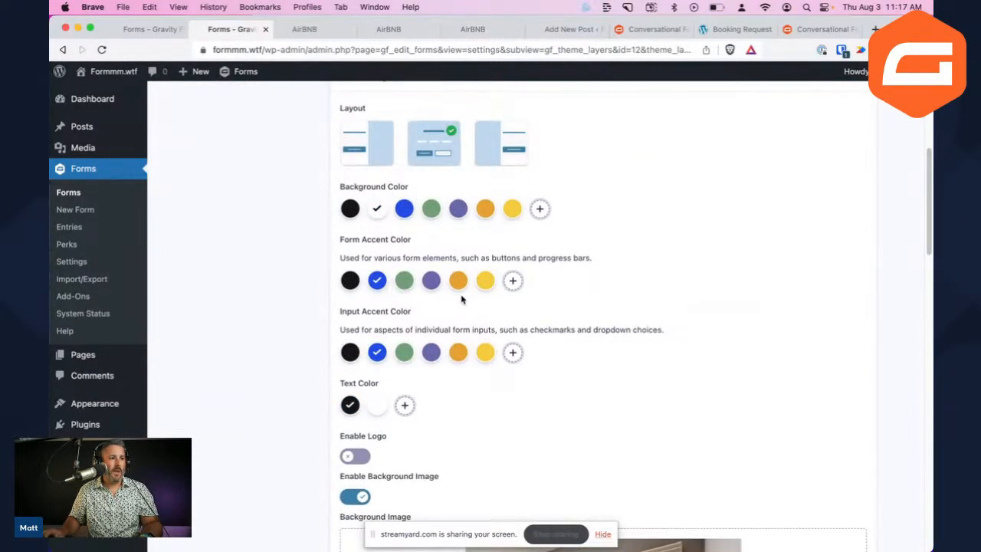
{"action": "left_click", "coordinate": [459, 284]}
{"action": "left_click", "coordinate": [456, 357]}
{"action": "left_click", "coordinate": [376, 405]}
{"action": "scroll", "coordinate": [459, 418], "scroll_direction": "down", "scroll_amount": 8}
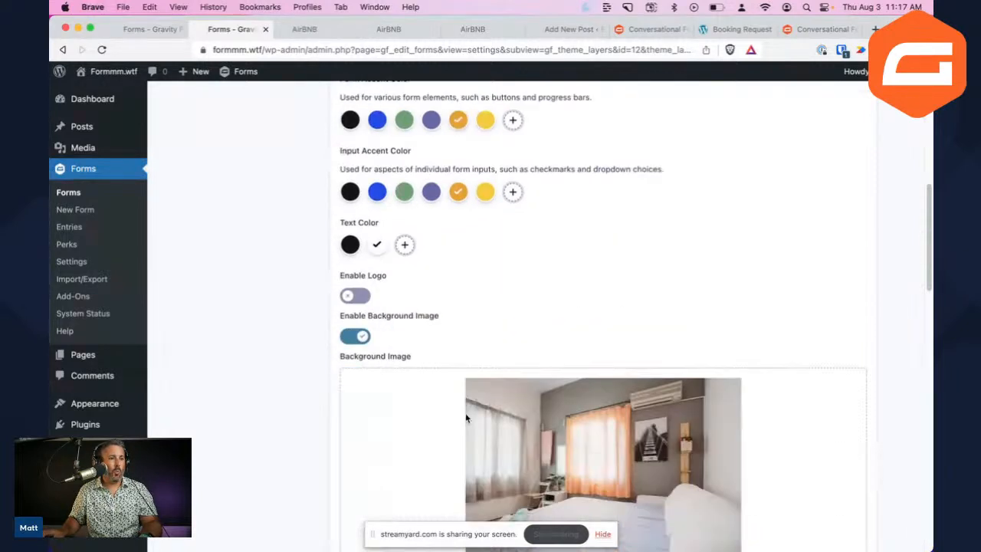
{"action": "scroll", "coordinate": [449, 412], "scroll_direction": "down", "scroll_amount": 8}
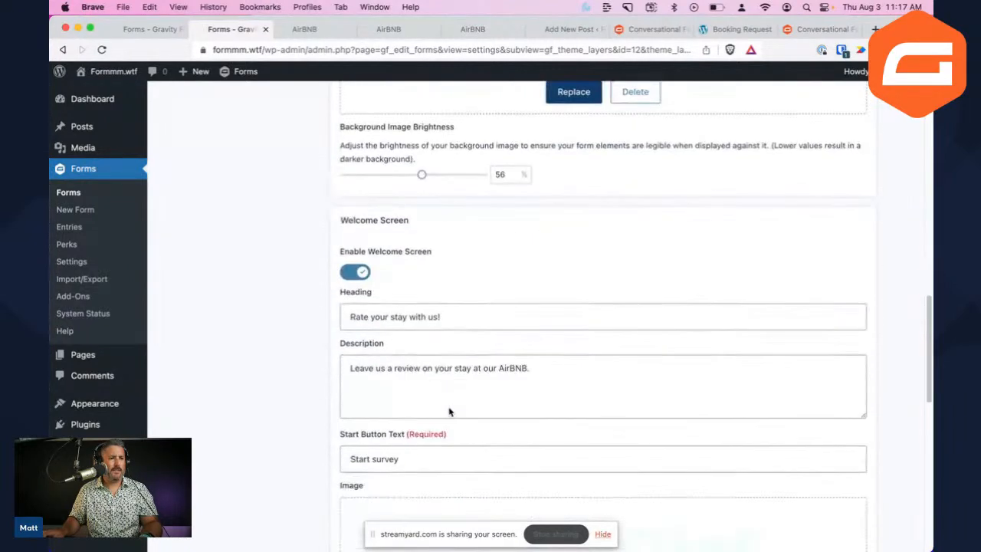
{"action": "scroll", "coordinate": [447, 404], "scroll_direction": "down", "scroll_amount": 5}
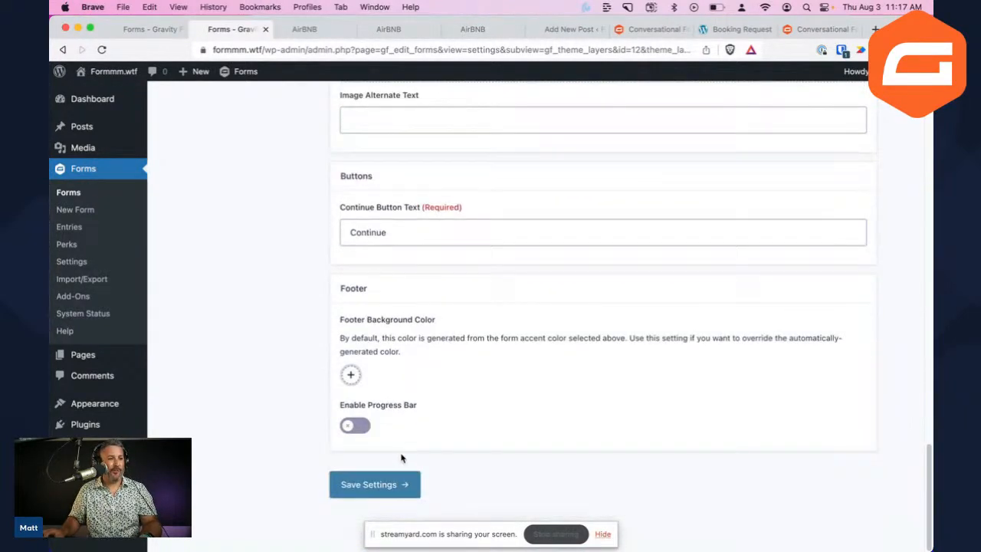
{"action": "left_click", "coordinate": [375, 483]}
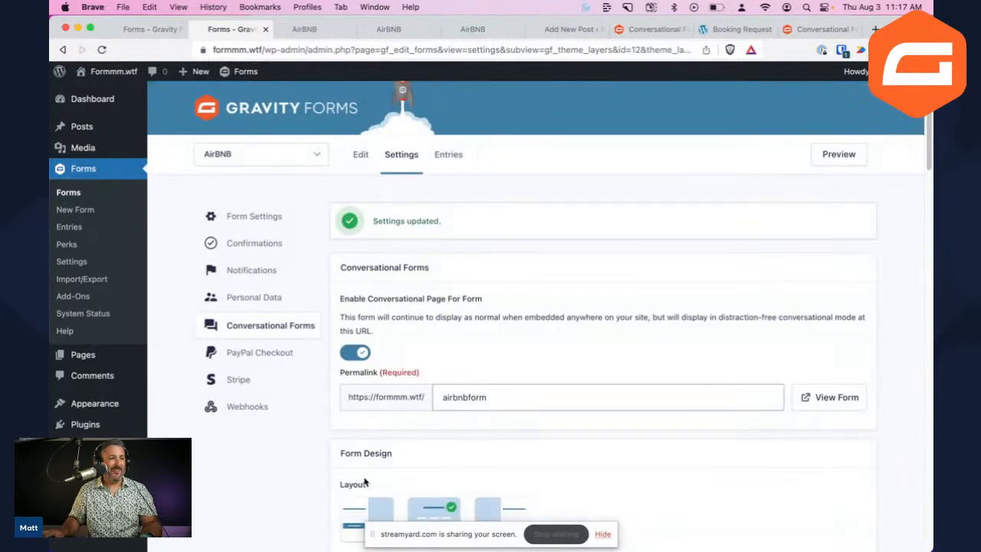
Set the footer background colour to dark green 036038
{"action": "scroll", "coordinate": [375, 460], "scroll_direction": "down", "scroll_amount": 15}
{"action": "scroll", "coordinate": [363, 457], "scroll_direction": "down", "scroll_amount": 1}
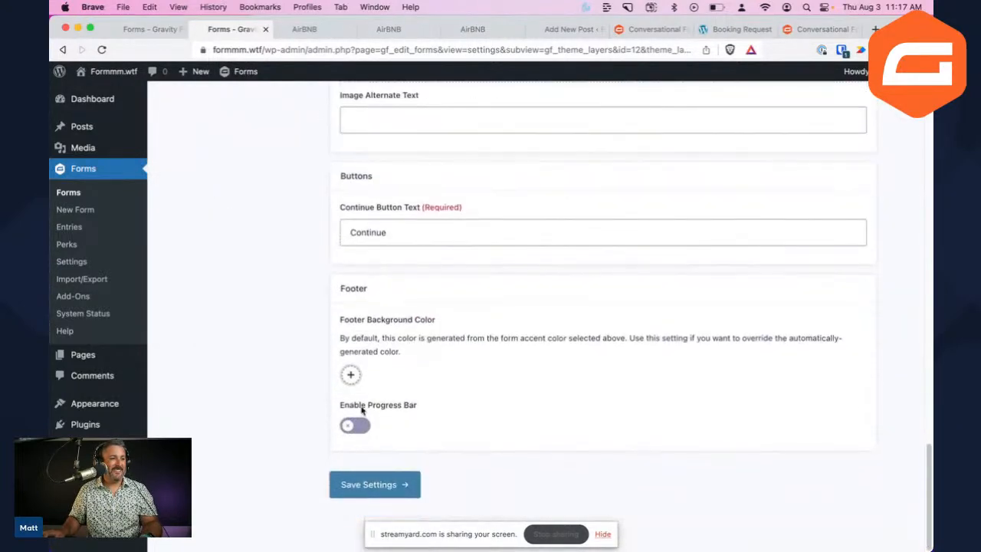
{"action": "left_click", "coordinate": [351, 374]}
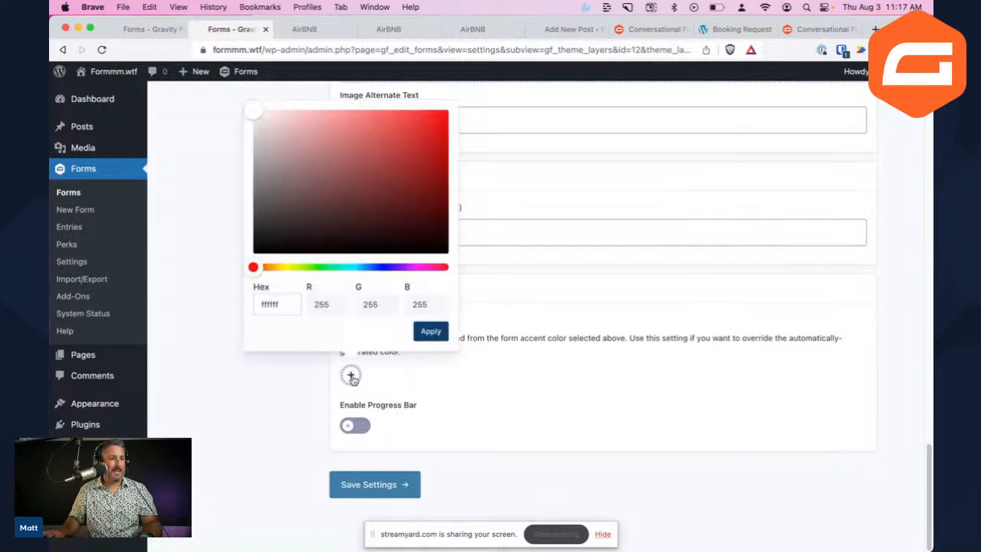
{"action": "left_click", "coordinate": [398, 377]}
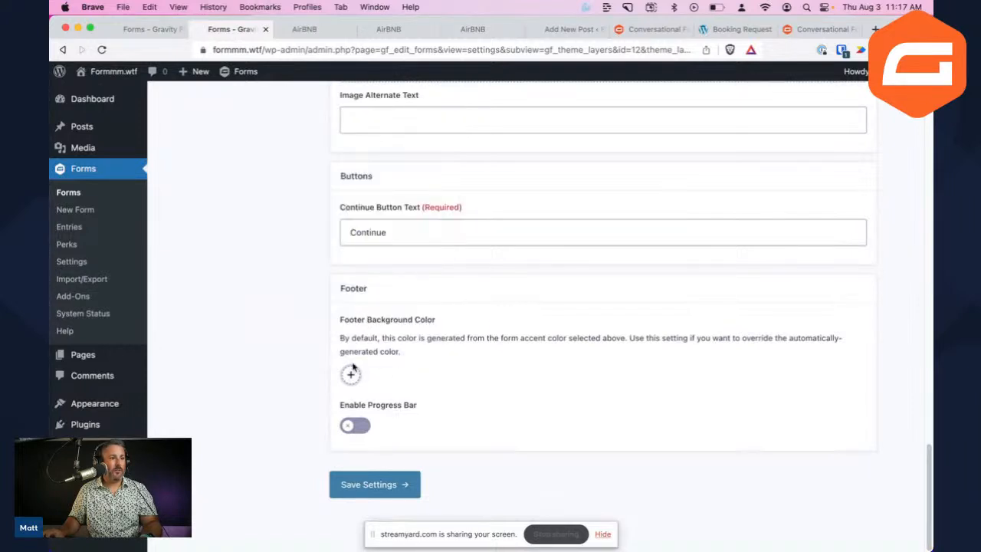
{"action": "left_click", "coordinate": [351, 376]}
{"action": "left_click", "coordinate": [337, 266]}
{"action": "left_click_drag", "start_coordinate": [363, 200], "coordinate": [441, 200]}
{"action": "left_click", "coordinate": [430, 331]}
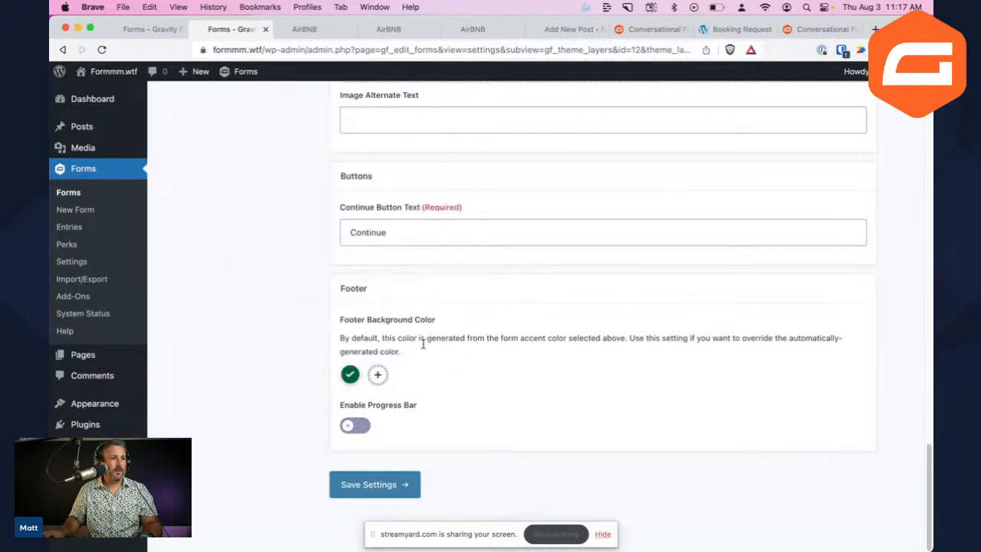
Enable the progress bar in Percentage style and save the settings
{"action": "left_click", "coordinate": [354, 426]}
{"action": "scroll", "coordinate": [447, 447], "scroll_direction": "down", "scroll_amount": 4}
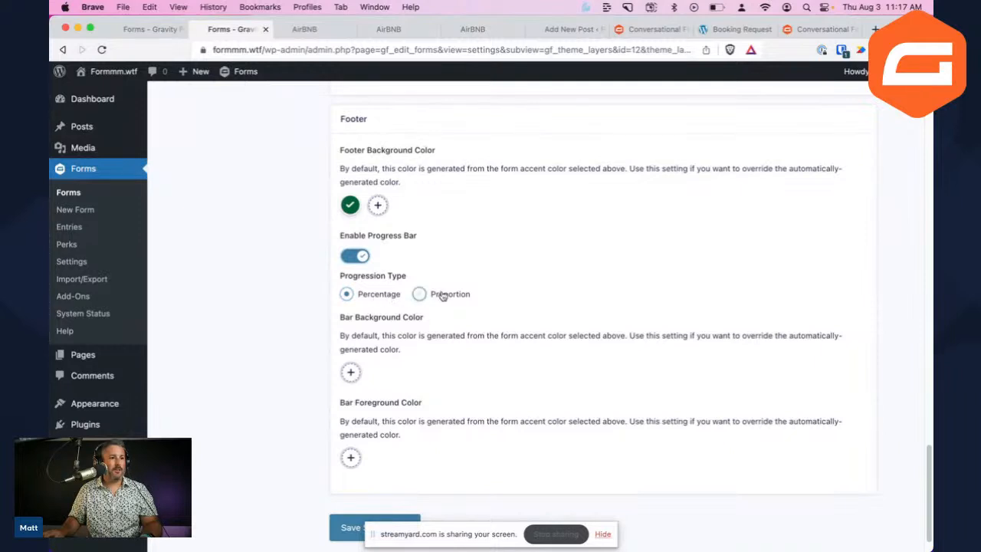
{"action": "scroll", "coordinate": [457, 310], "scroll_direction": "down", "scroll_amount": 1}
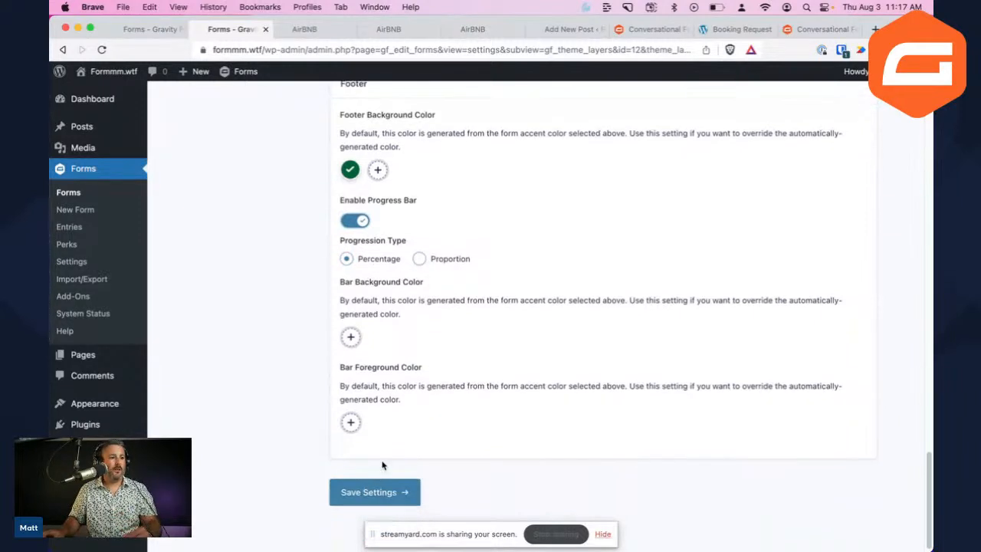
{"action": "left_click", "coordinate": [368, 482]}
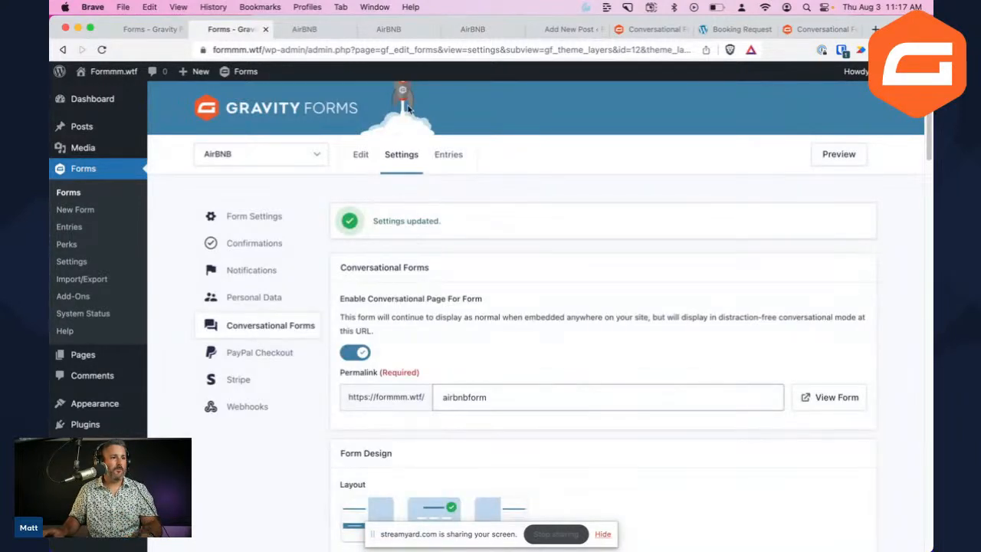
Reload the live AirBNB form to pick up the changes and start the survey
{"action": "left_click", "coordinate": [310, 31]}
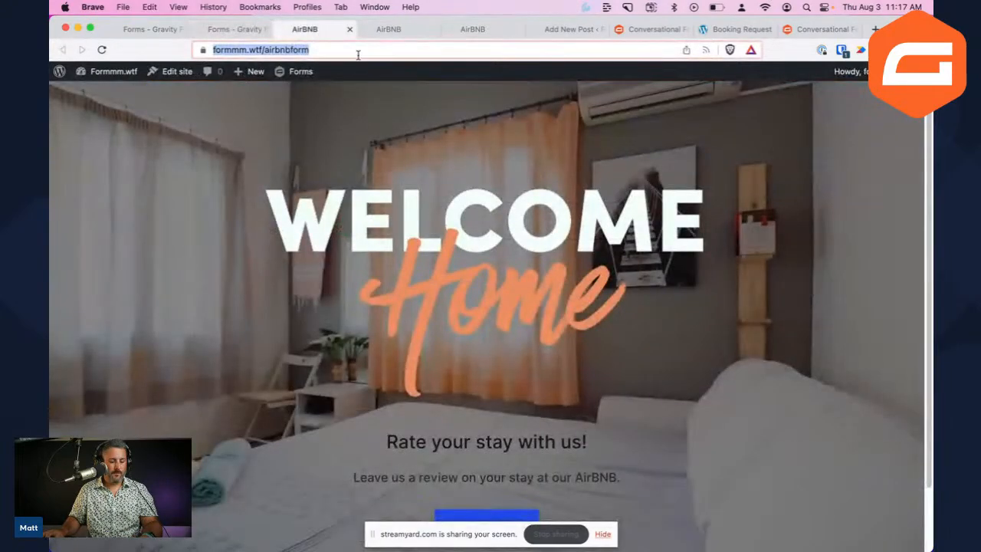
{"action": "key", "text": "Return"}
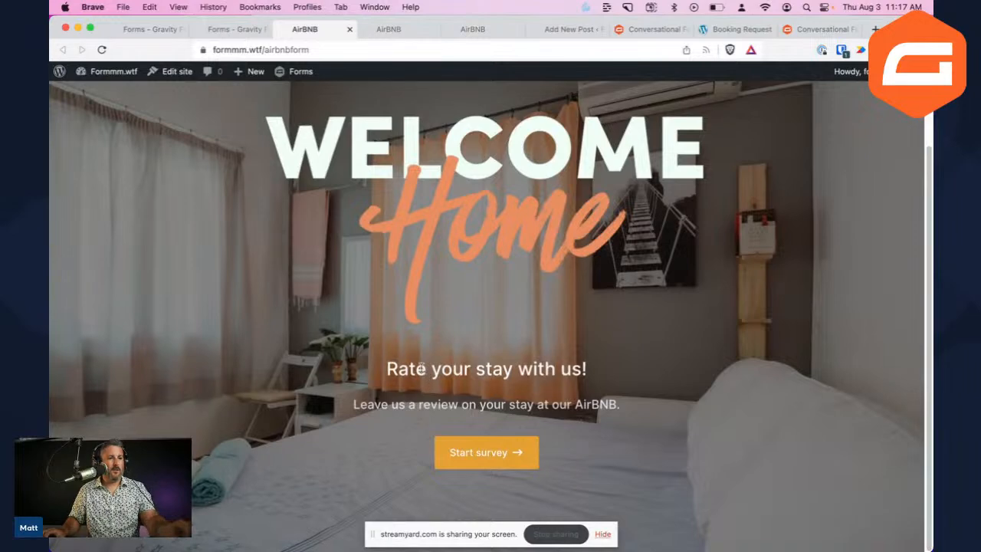
{"action": "scroll", "coordinate": [424, 372], "scroll_direction": "up", "scroll_amount": 5}
{"action": "scroll", "coordinate": [438, 385], "scroll_direction": "down", "scroll_amount": 1}
{"action": "scroll", "coordinate": [438, 385], "scroll_direction": "right", "scroll_amount": 2}
{"action": "scroll", "coordinate": [438, 385], "scroll_direction": "down", "scroll_amount": 3}
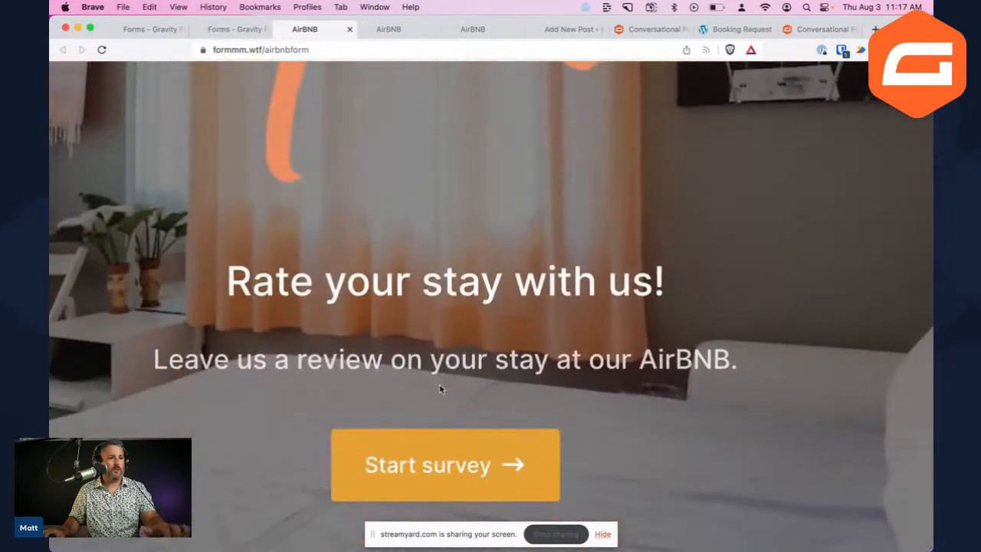
{"action": "scroll", "coordinate": [501, 284], "scroll_direction": "down", "scroll_amount": 5}
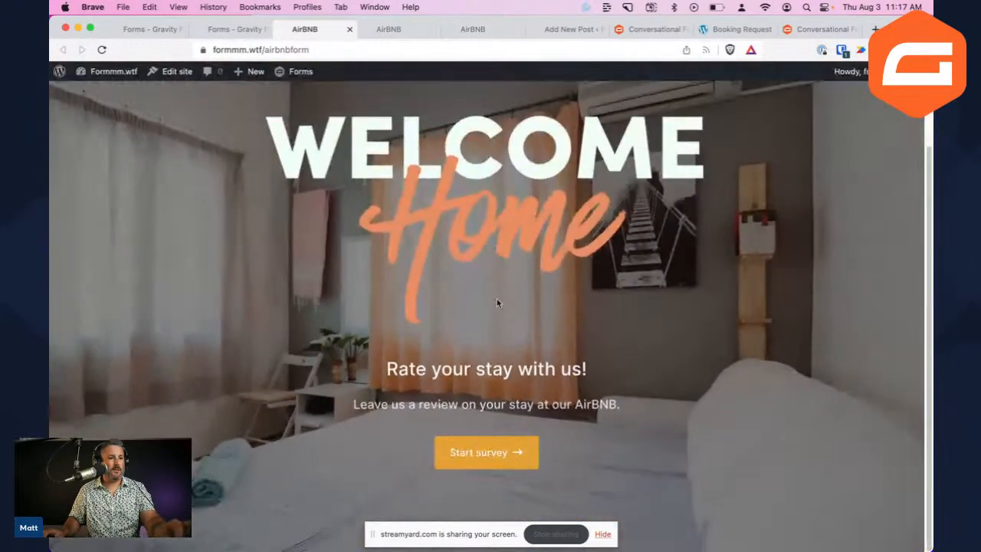
{"action": "left_click", "coordinate": [483, 456]}
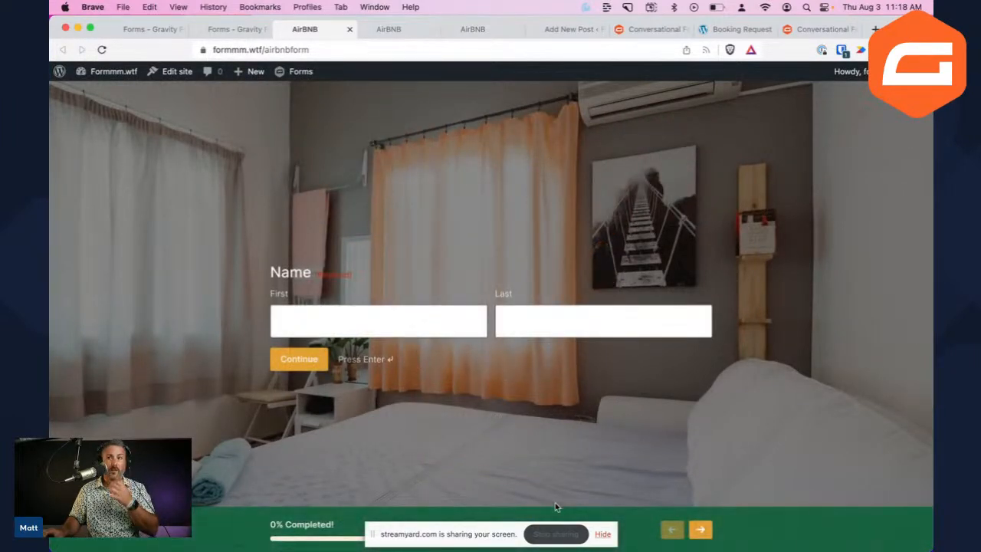
Try advancing past the name question without answering it
{"action": "left_click", "coordinate": [606, 535]}
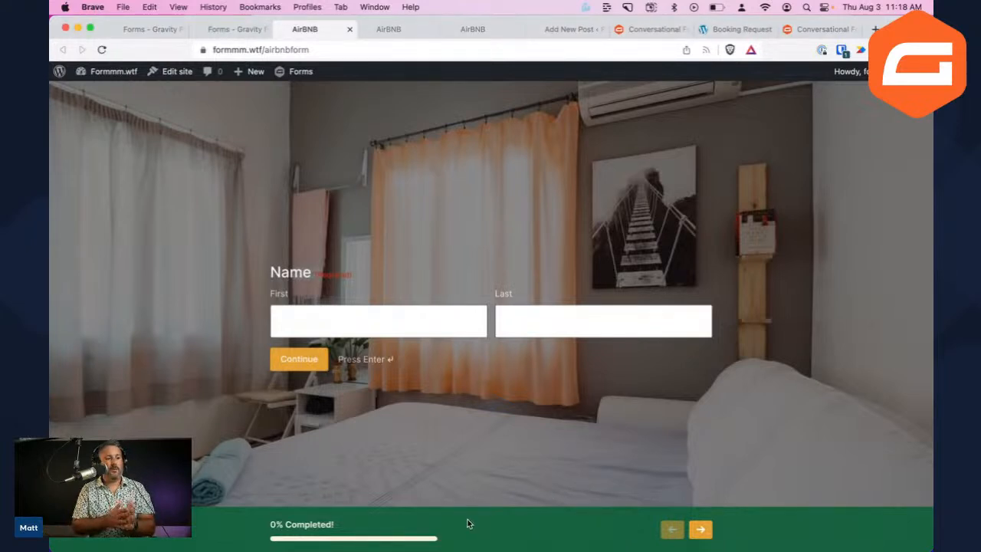
{"action": "scroll", "coordinate": [469, 523], "scroll_direction": "up", "scroll_amount": 5}
{"action": "scroll", "coordinate": [469, 523], "scroll_direction": "down", "scroll_amount": 1}
{"action": "scroll", "coordinate": [469, 524], "scroll_direction": "left", "scroll_amount": 5}
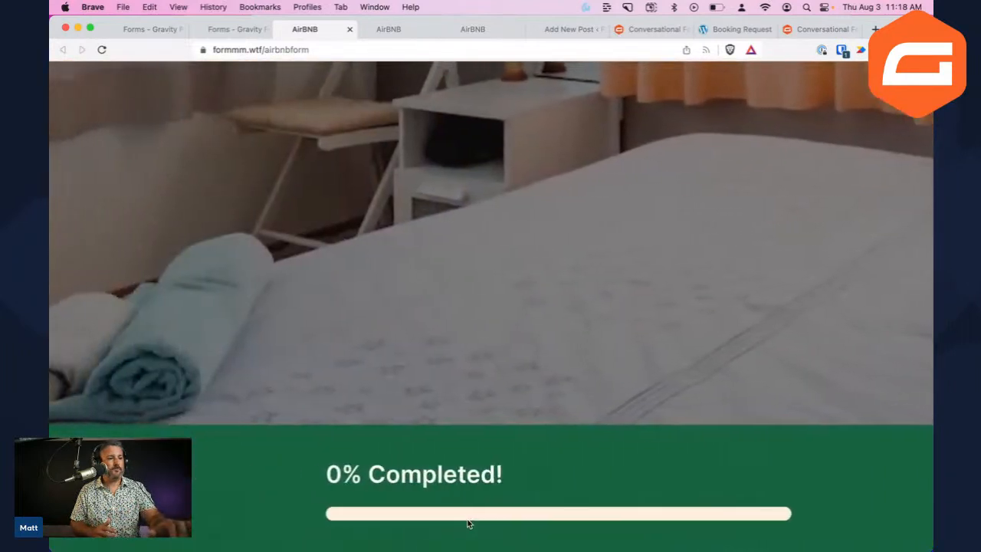
{"action": "scroll", "coordinate": [469, 523], "scroll_direction": "right", "scroll_amount": 10}
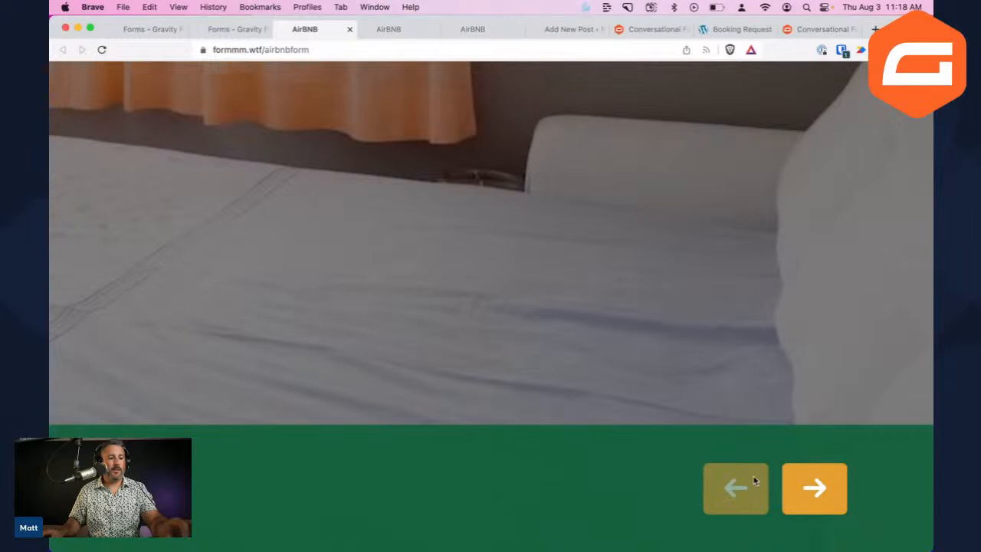
{"action": "scroll", "coordinate": [753, 480], "scroll_direction": "down", "scroll_amount": 5}
{"action": "left_click", "coordinate": [701, 536]}
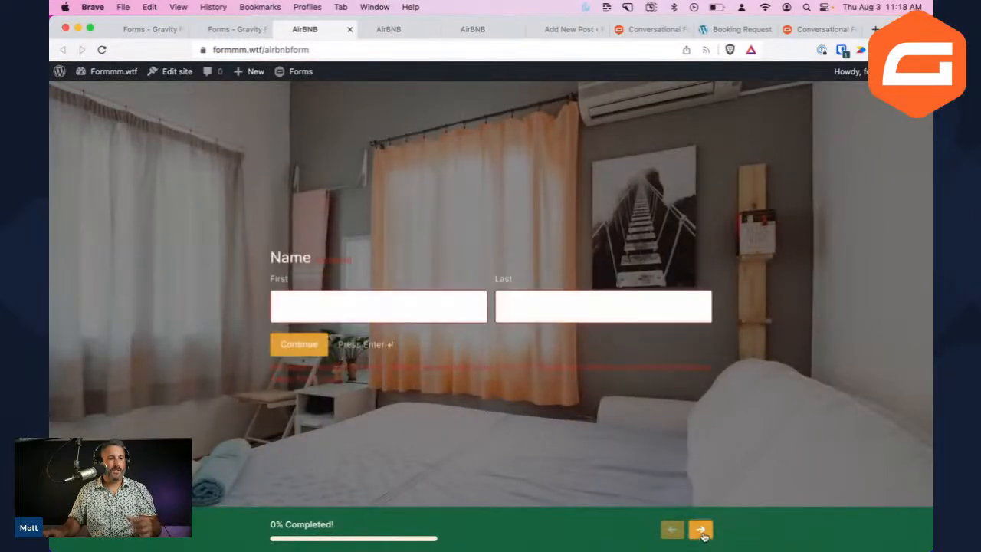
Enter a first and last name, advance to the 33% Email step, and zoom out
{"action": "left_click", "coordinate": [431, 316]}
{"action": "type", "text": "Matt"}
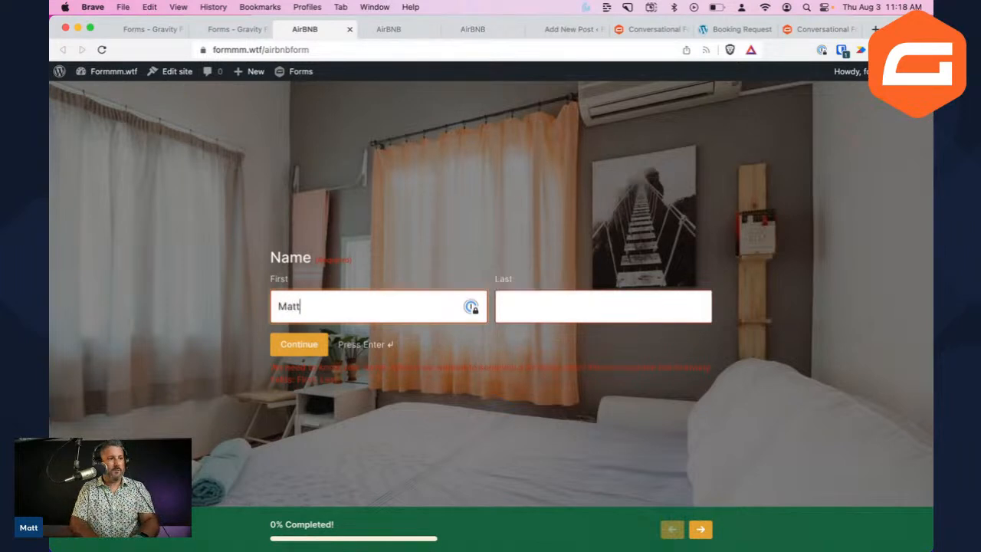
{"action": "key", "text": "Tab"}
{"action": "type", "text": "Medeiros"}
{"action": "key", "text": "Return"}
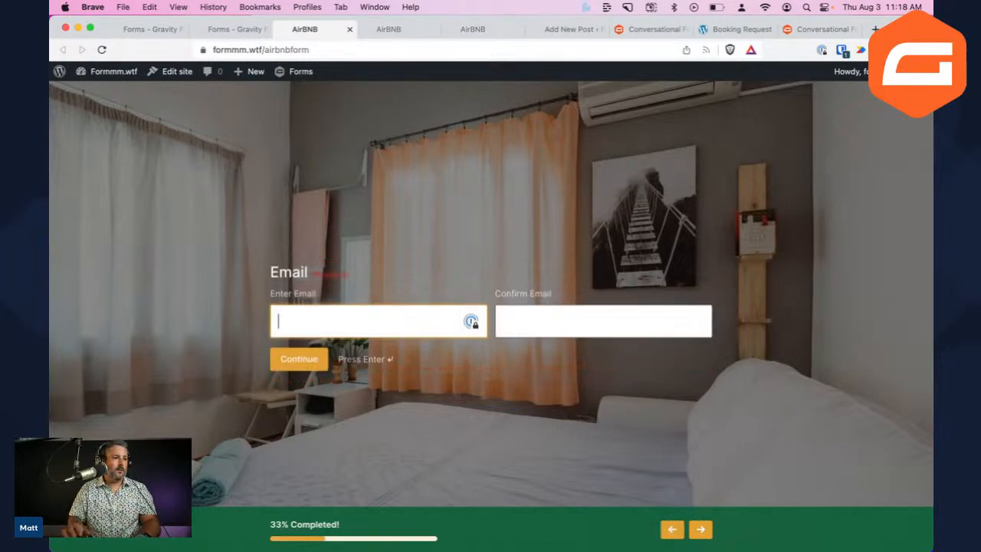
{"action": "scroll", "coordinate": [380, 463], "scroll_direction": "up", "scroll_amount": 5}
{"action": "scroll", "coordinate": [380, 463], "scroll_direction": "down", "scroll_amount": 1}
{"action": "scroll", "coordinate": [380, 459], "scroll_direction": "up", "scroll_amount": 5}
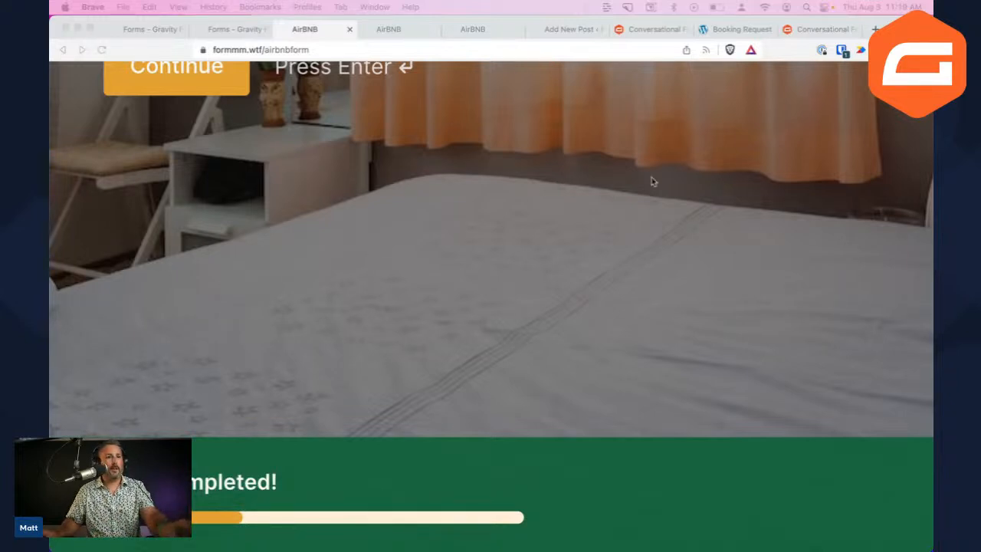
{"action": "left_click", "coordinate": [410, 204]}
{"action": "key", "text": "super+minus"}
{"action": "key", "text": "super+minus"}
{"action": "key", "text": "super+minus"}
{"action": "key", "text": "super+minus"}
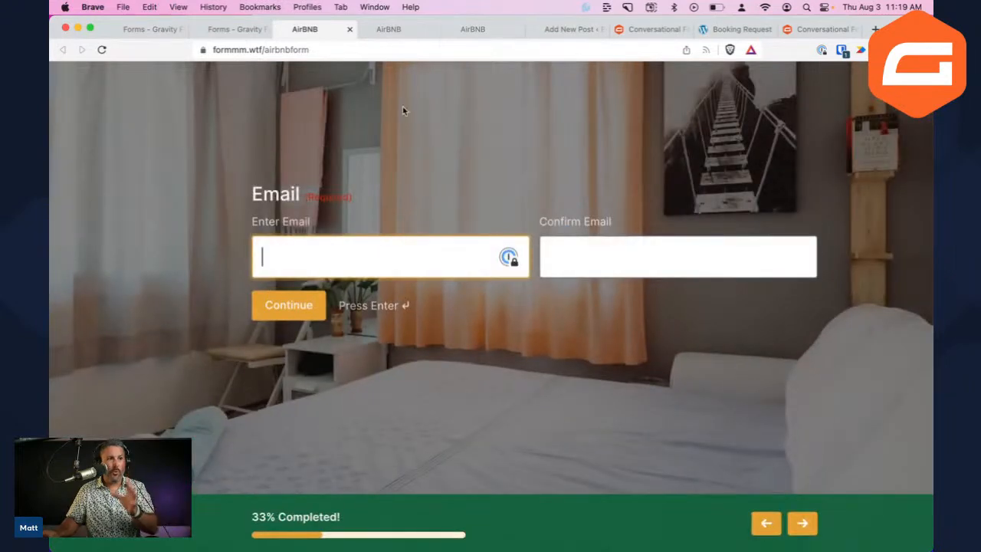
Close the extra live AirBNB form tabs
{"action": "left_click", "coordinate": [349, 30]}
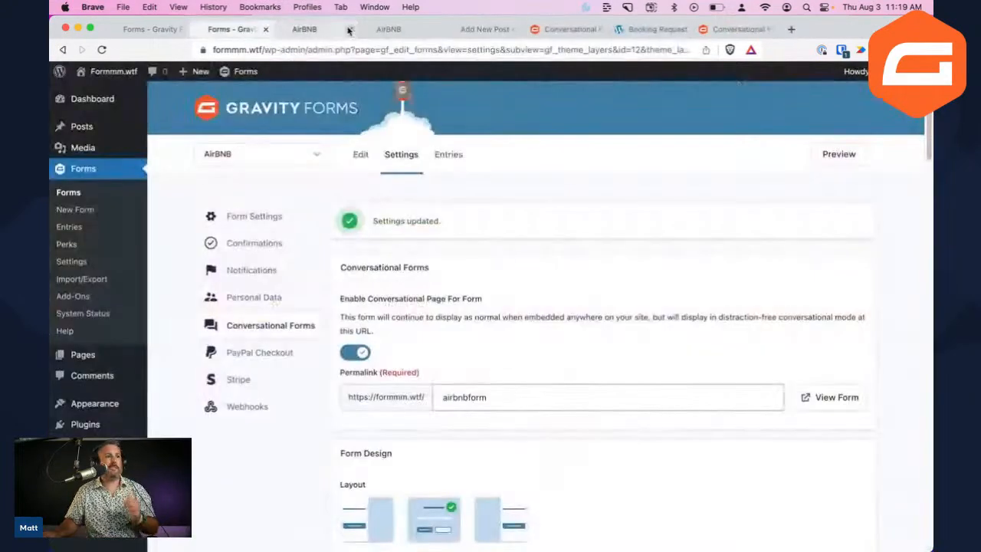
{"action": "left_click", "coordinate": [349, 29]}
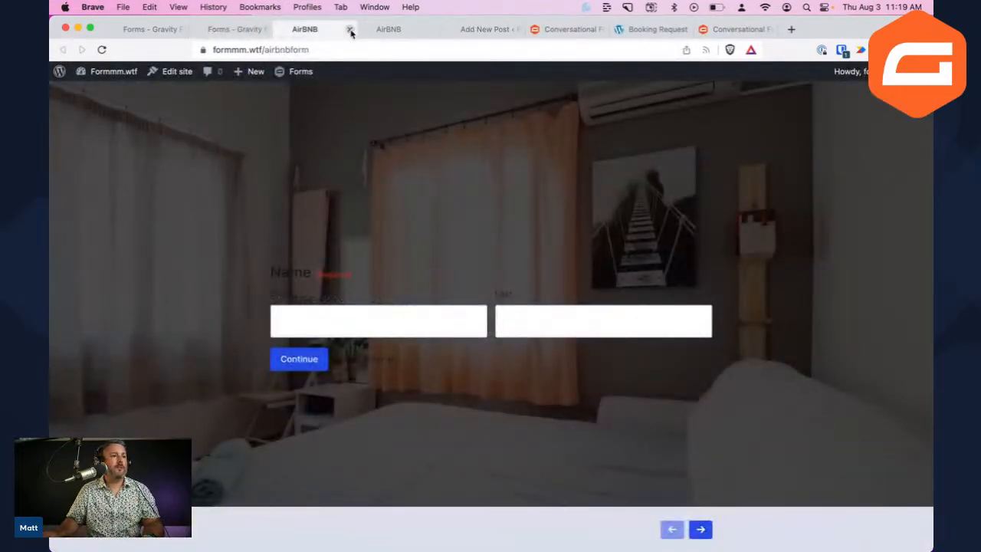
{"action": "left_click", "coordinate": [349, 29]}
{"action": "left_click", "coordinate": [349, 29]}
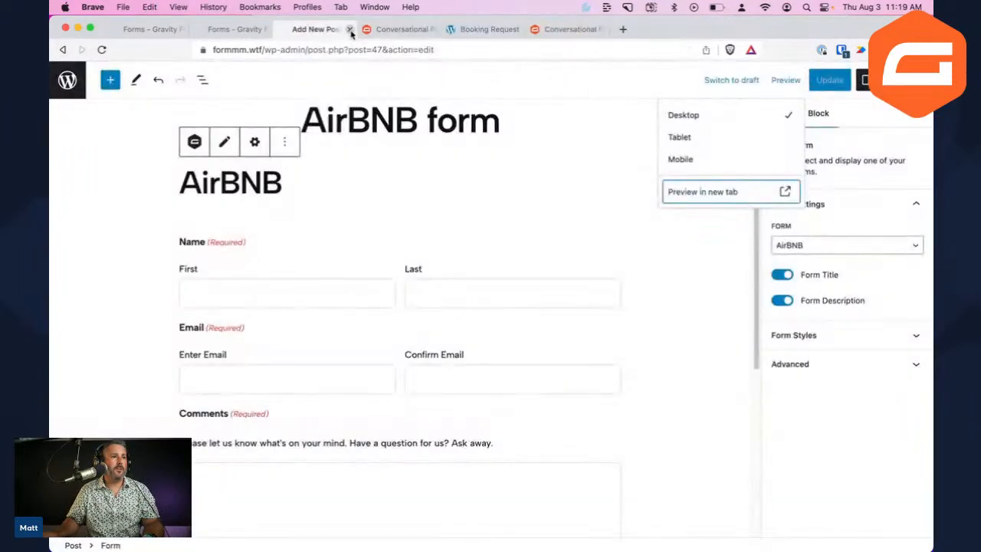
{"action": "scroll", "coordinate": [467, 258], "scroll_direction": "down", "scroll_amount": 3}
{"action": "scroll", "coordinate": [470, 260], "scroll_direction": "up", "scroll_amount": 3}
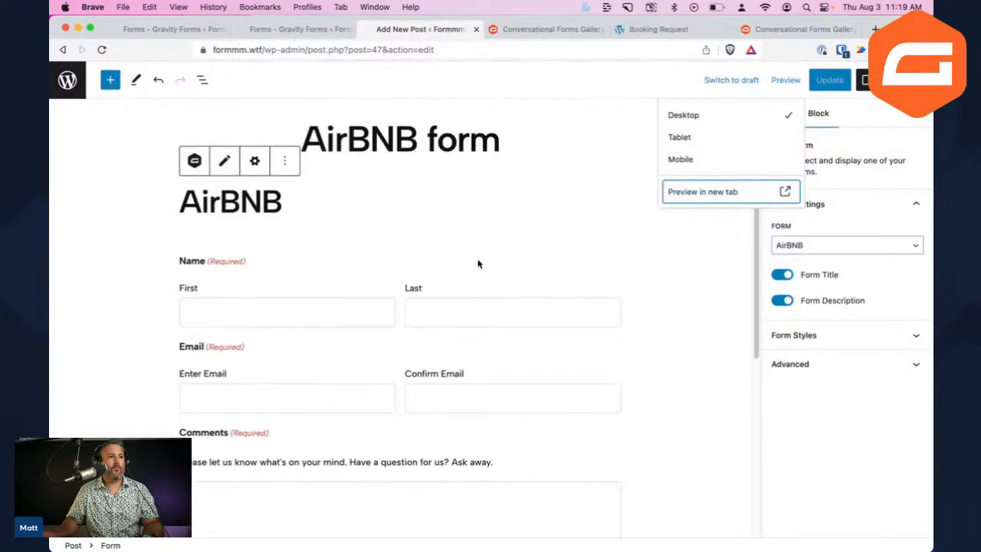
{"action": "scroll", "coordinate": [477, 264], "scroll_direction": "down", "scroll_amount": 2}
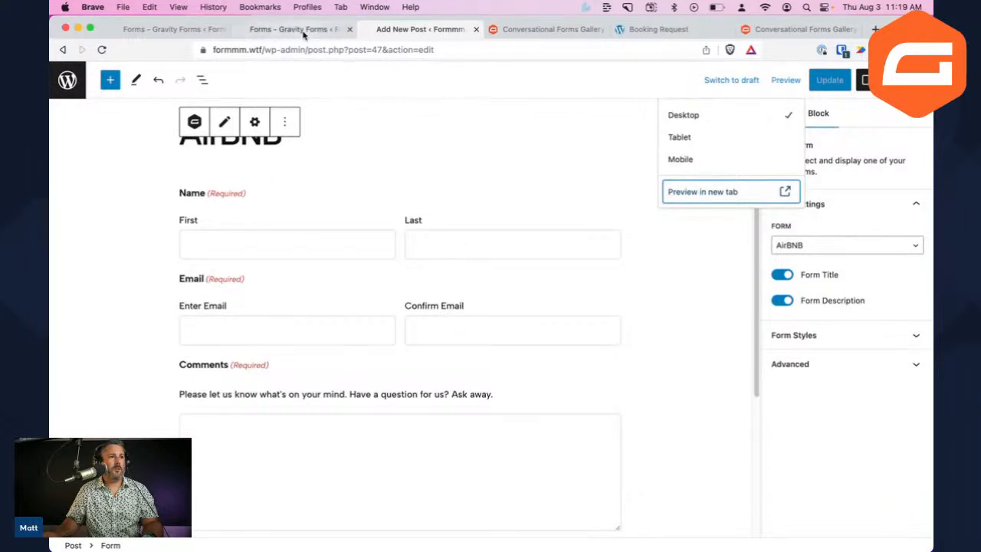
Choose the third layout with the form panel on the right, save, and view it live
{"action": "left_click", "coordinate": [299, 30]}
{"action": "scroll", "coordinate": [334, 340], "scroll_direction": "down", "scroll_amount": 3}
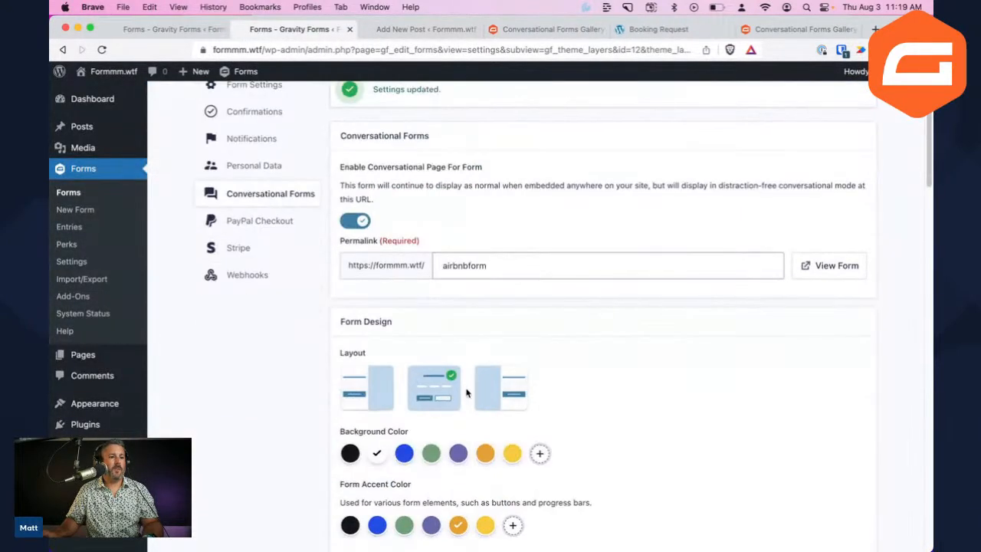
{"action": "left_click", "coordinate": [503, 398]}
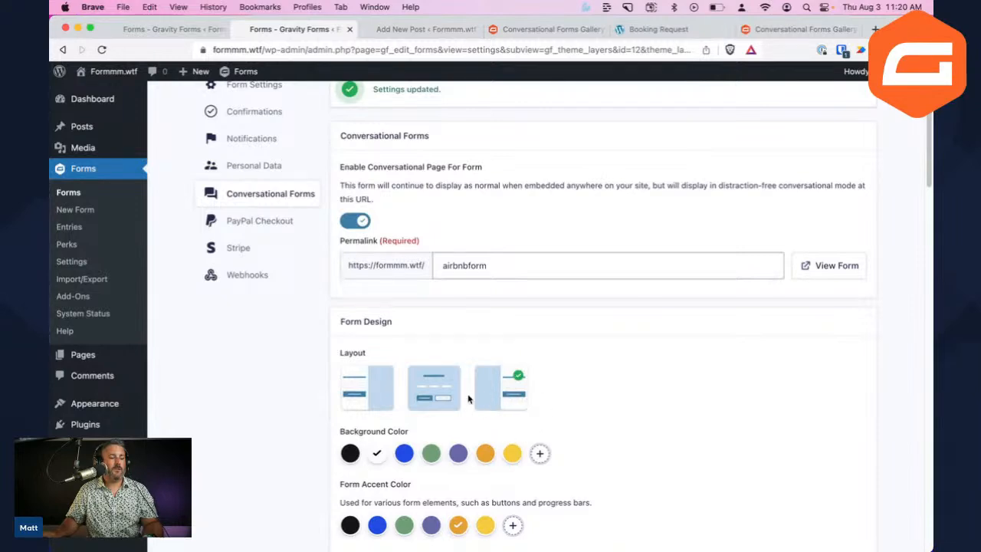
{"action": "scroll", "coordinate": [483, 410], "scroll_direction": "down", "scroll_amount": 9}
{"action": "scroll", "coordinate": [479, 410], "scroll_direction": "down", "scroll_amount": 20}
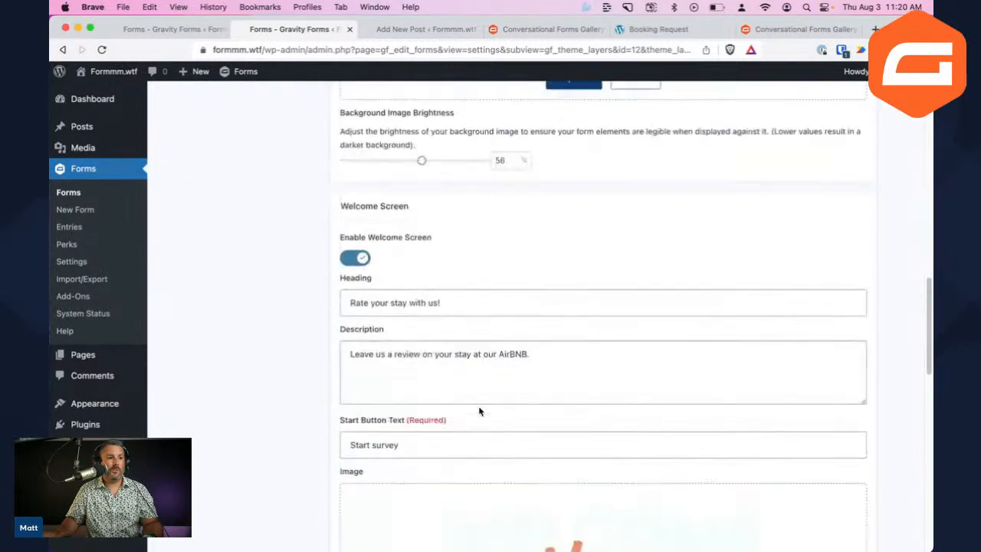
{"action": "left_click", "coordinate": [392, 486]}
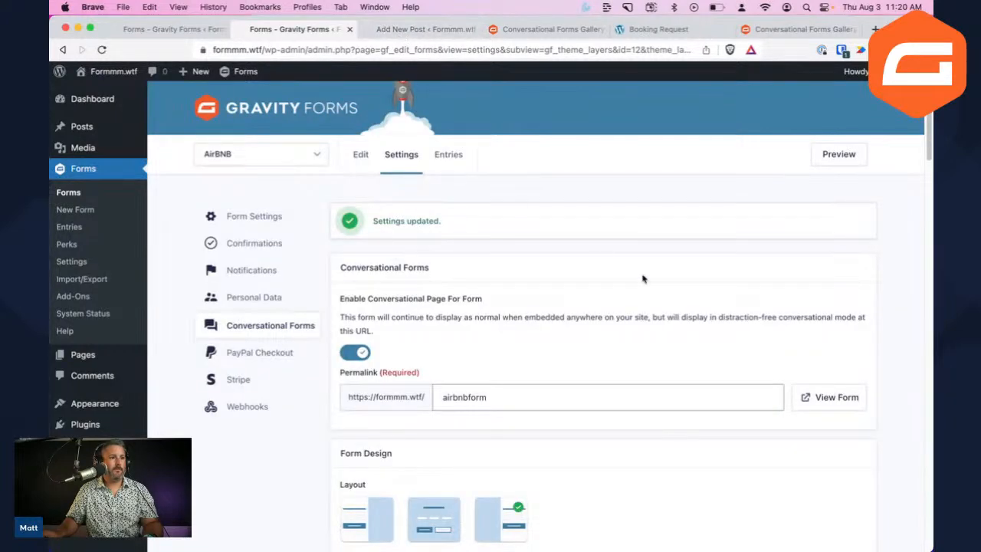
{"action": "left_click", "coordinate": [833, 397]}
{"action": "left_click", "coordinate": [392, 29]}
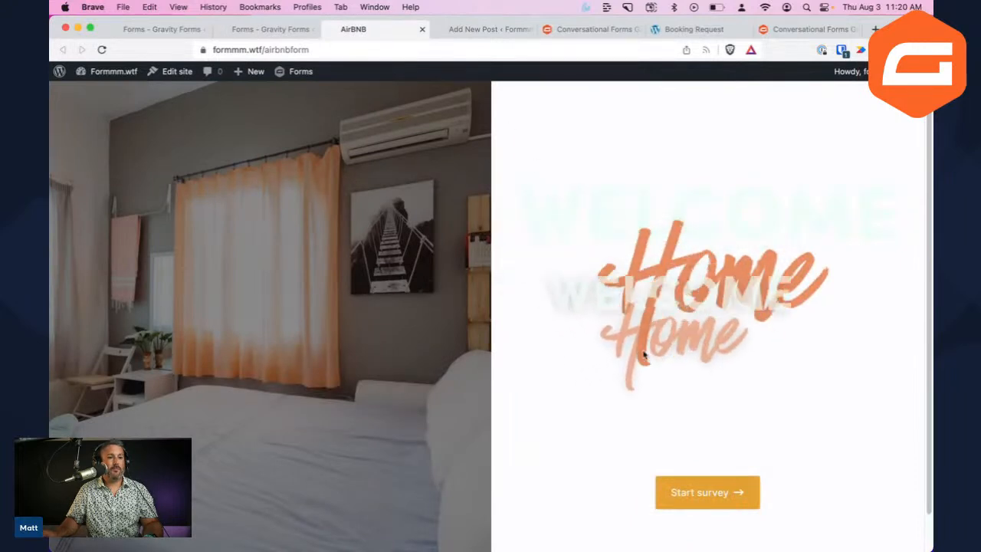
Set the form Background Color to the green swatch, save, and reload the live form
{"action": "left_click", "coordinate": [263, 29]}
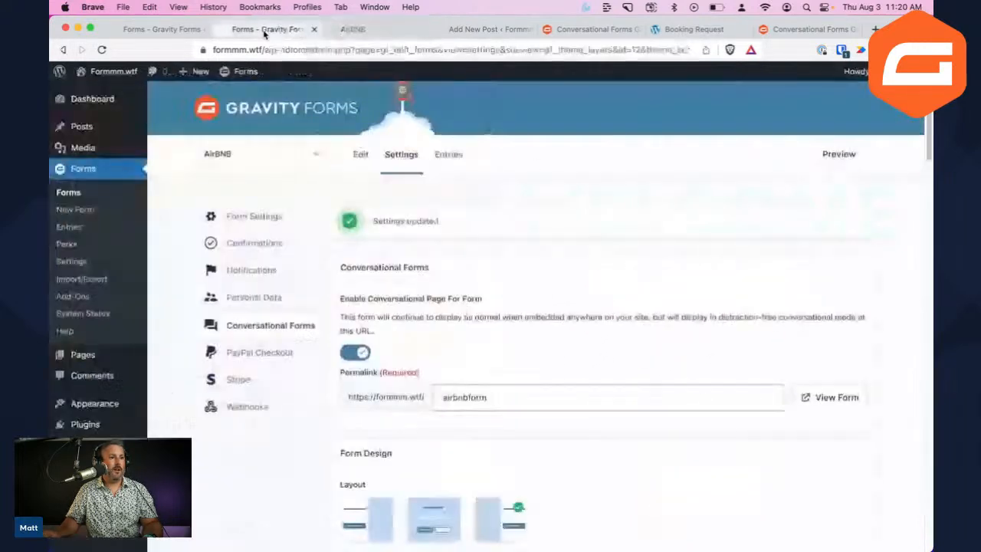
{"action": "scroll", "coordinate": [429, 377], "scroll_direction": "down", "scroll_amount": 4}
{"action": "scroll", "coordinate": [429, 377], "scroll_direction": "down", "scroll_amount": 5}
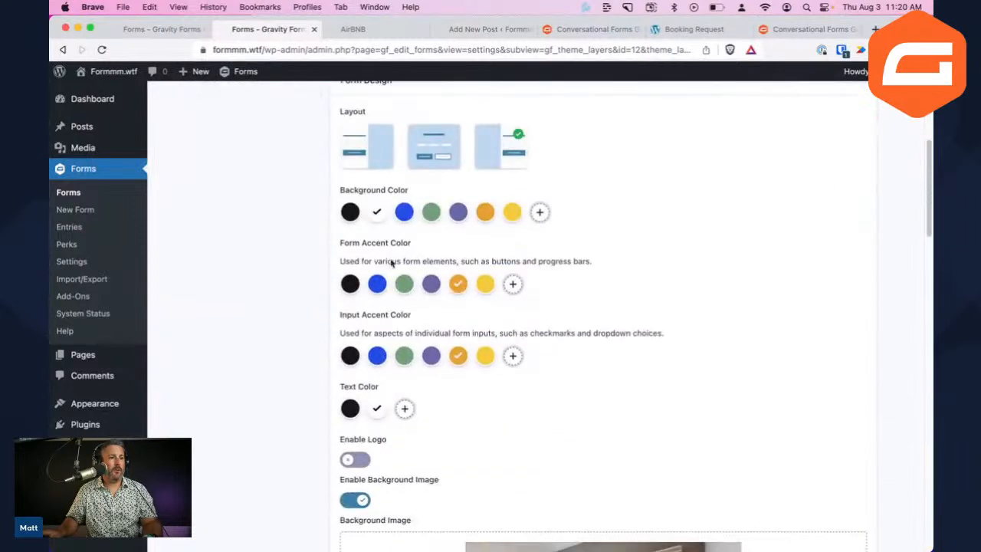
{"action": "left_click", "coordinate": [431, 214]}
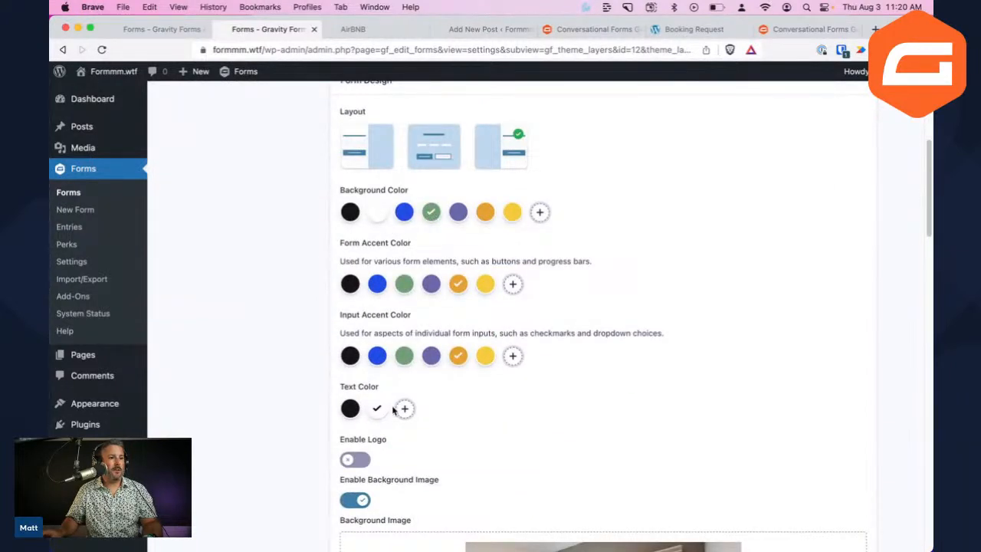
{"action": "scroll", "coordinate": [540, 309], "scroll_direction": "down", "scroll_amount": 15}
{"action": "left_click", "coordinate": [381, 483]}
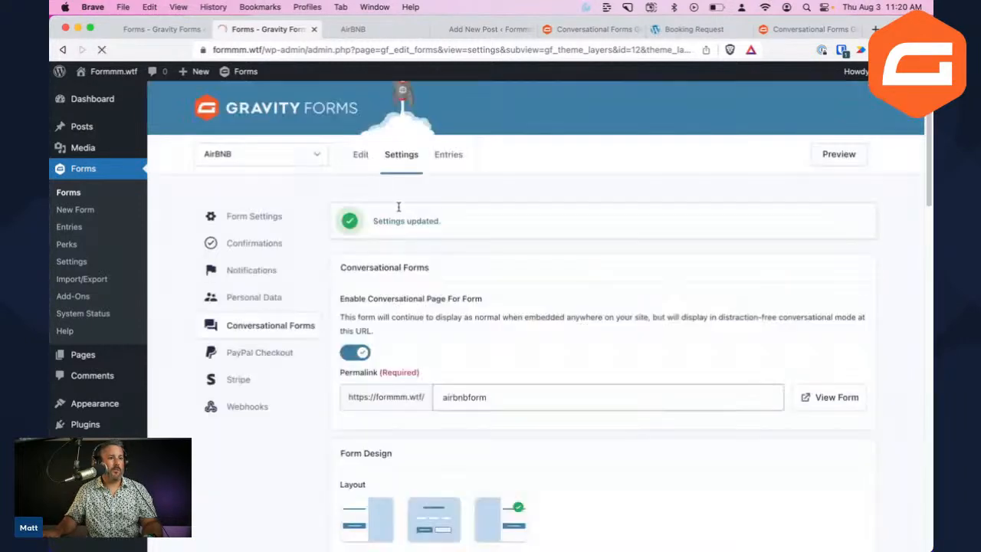
{"action": "left_click", "coordinate": [360, 29]}
{"action": "key", "text": "super+r"}
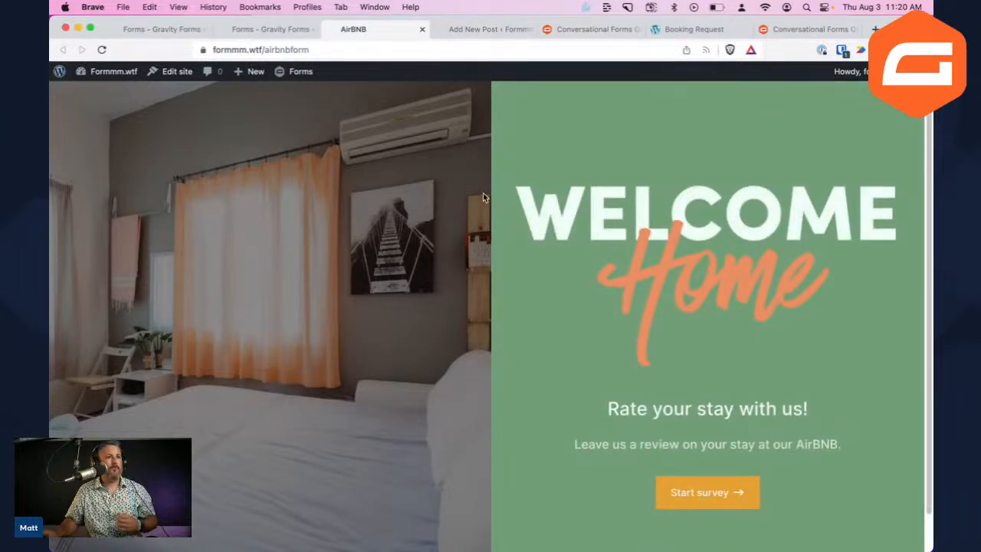
Start the live AirBNB survey, try the Last and First name fields, then return to the gallery
{"action": "left_click", "coordinate": [716, 501]}
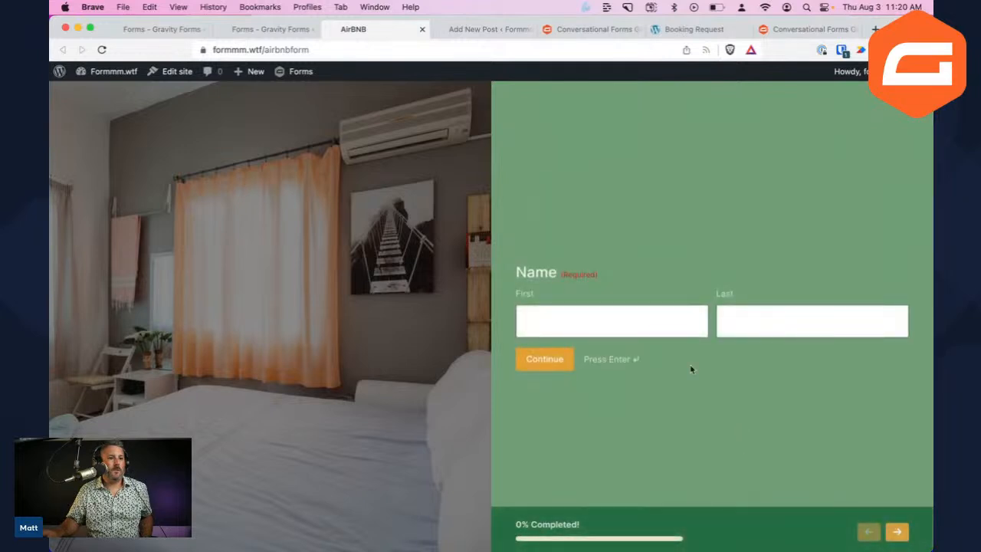
{"action": "left_click", "coordinate": [837, 327]}
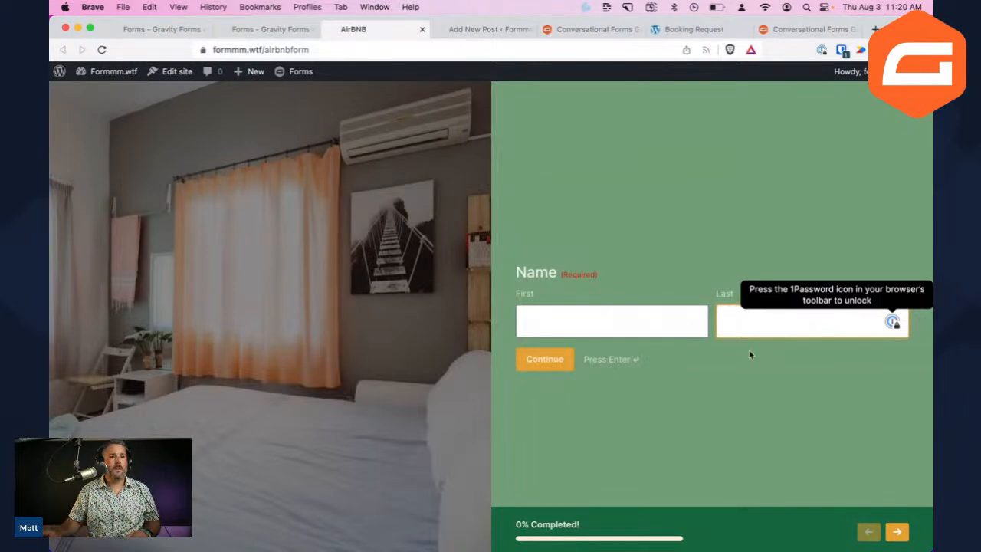
{"action": "left_click", "coordinate": [651, 327]}
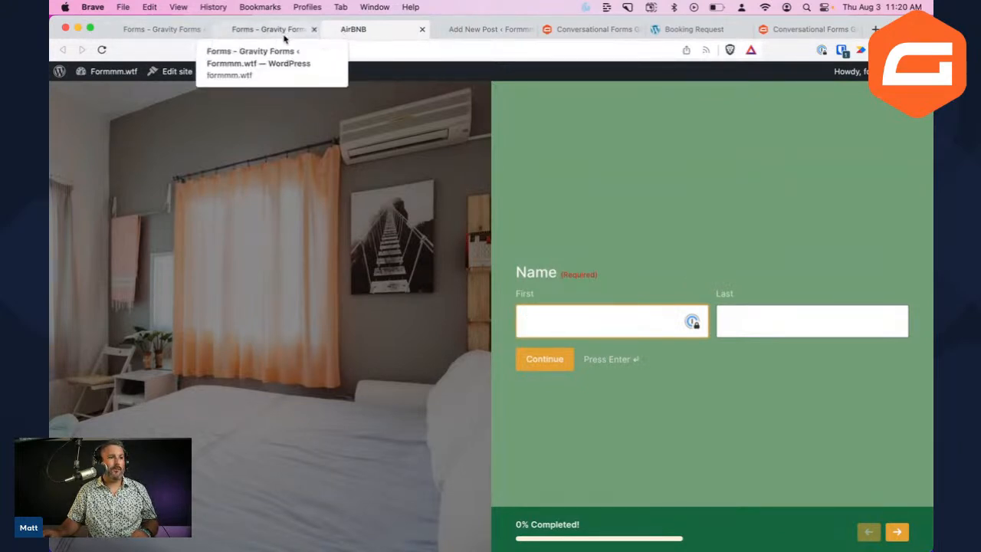
{"action": "left_click", "coordinate": [485, 27]}
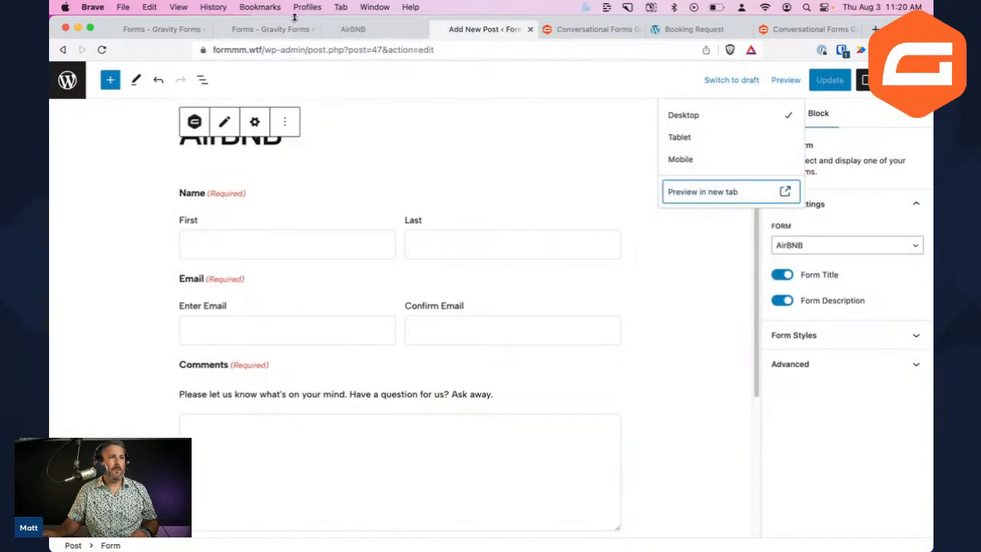
{"action": "left_click", "coordinate": [586, 31]}
Browse the gallery and Employee Engagement demo, then return to the post editor
{"action": "scroll", "coordinate": [494, 166], "scroll_direction": "down", "scroll_amount": 3}
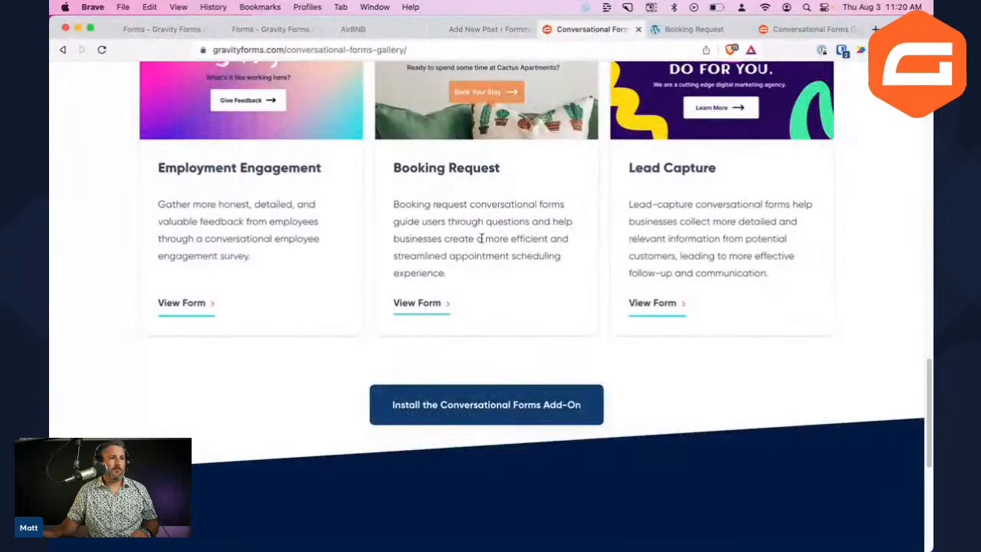
{"action": "scroll", "coordinate": [483, 230], "scroll_direction": "up", "scroll_amount": 3}
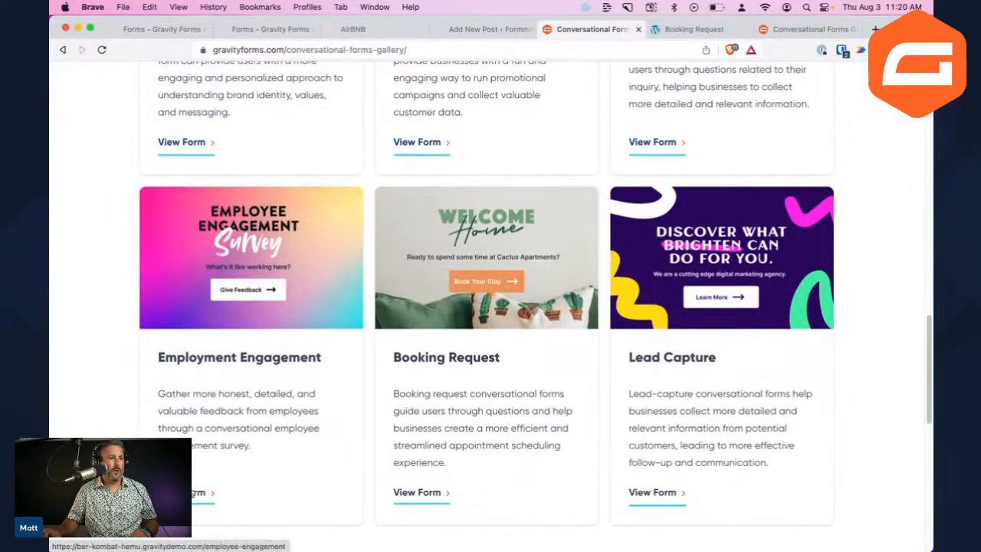
{"action": "left_click", "coordinate": [203, 497]}
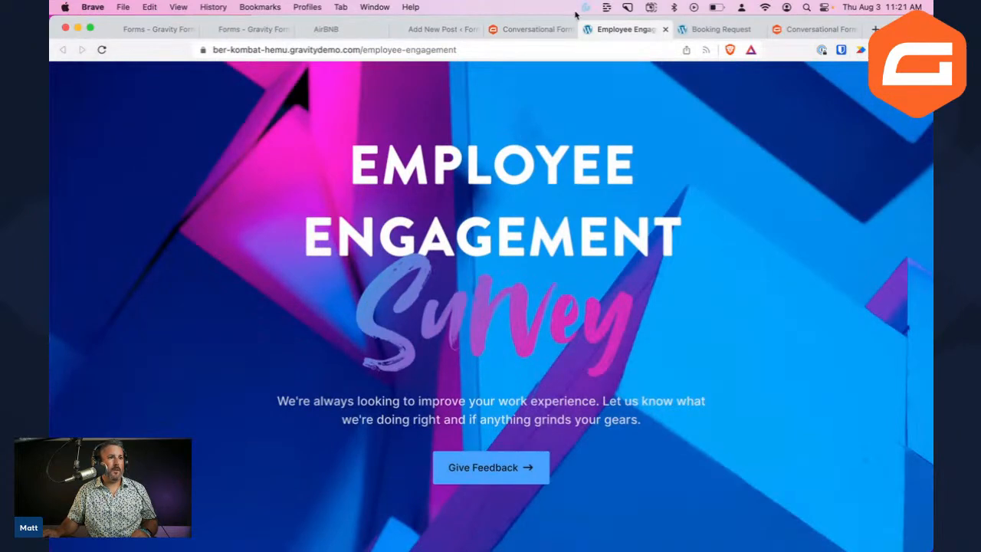
{"action": "left_click", "coordinate": [534, 30]}
{"action": "scroll", "coordinate": [505, 247], "scroll_direction": "up", "scroll_amount": 5}
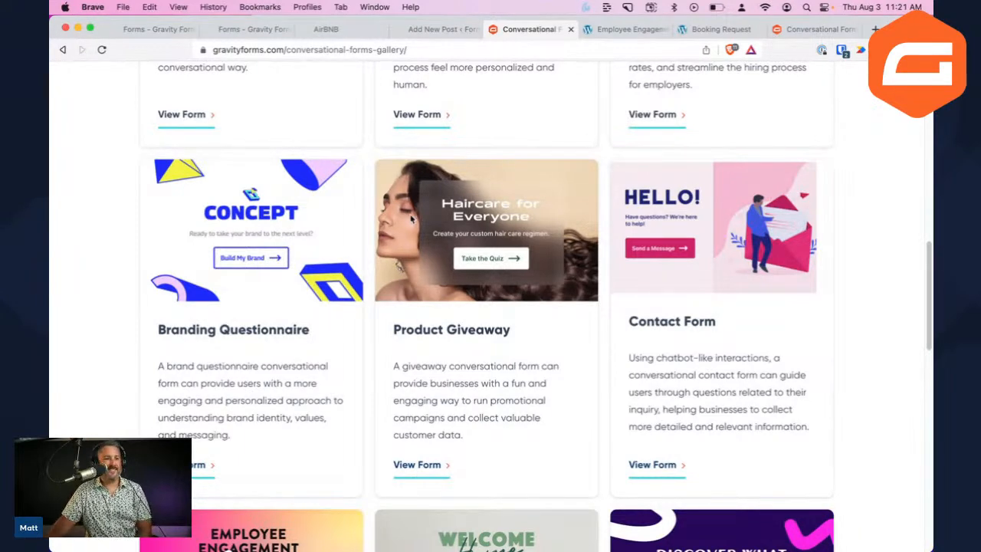
{"action": "scroll", "coordinate": [328, 263], "scroll_direction": "up", "scroll_amount": 1}
{"action": "scroll", "coordinate": [381, 266], "scroll_direction": "up", "scroll_amount": 5}
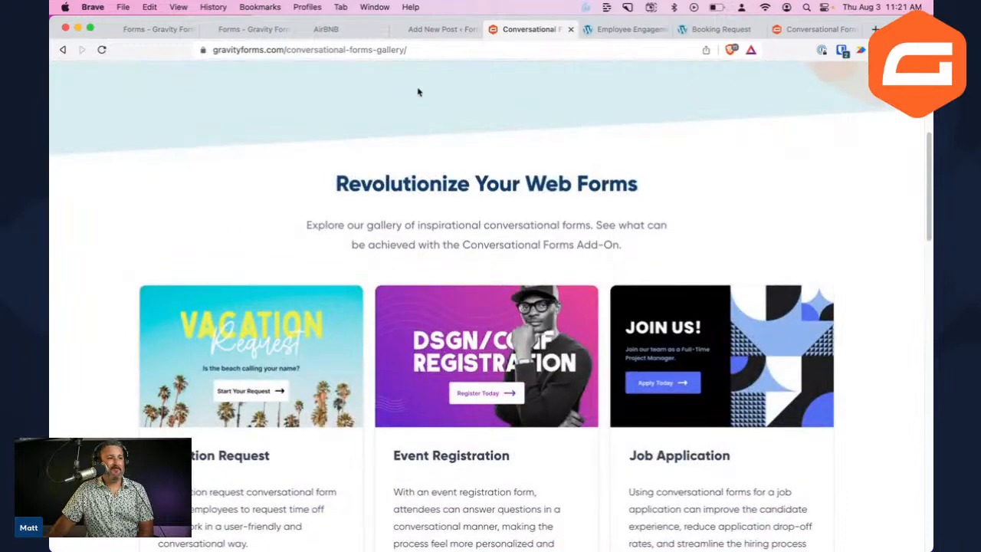
{"action": "left_click", "coordinate": [450, 28]}
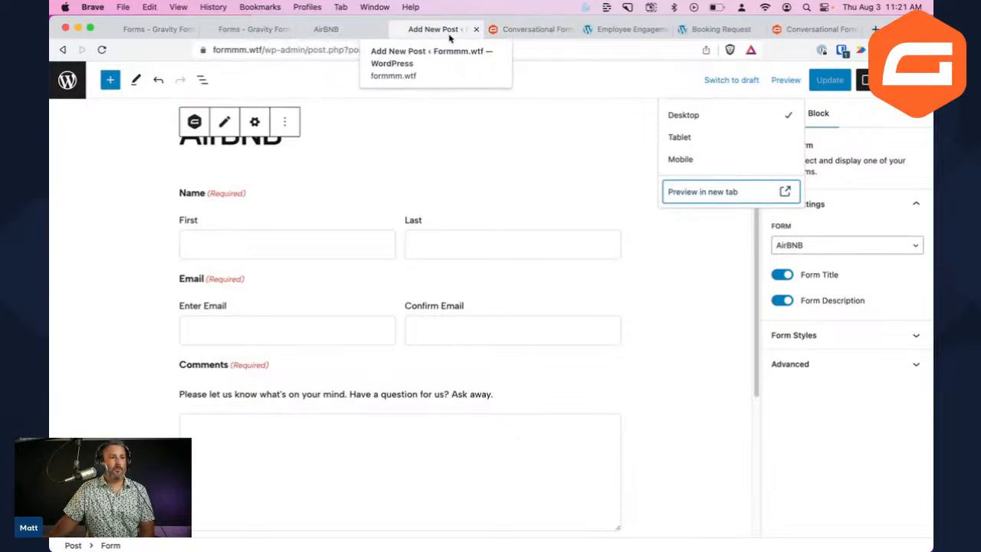
Close the post editor, Employee Engagement, Booking Request, leftover and AirBNB tabs
{"action": "left_click", "coordinate": [476, 29]}
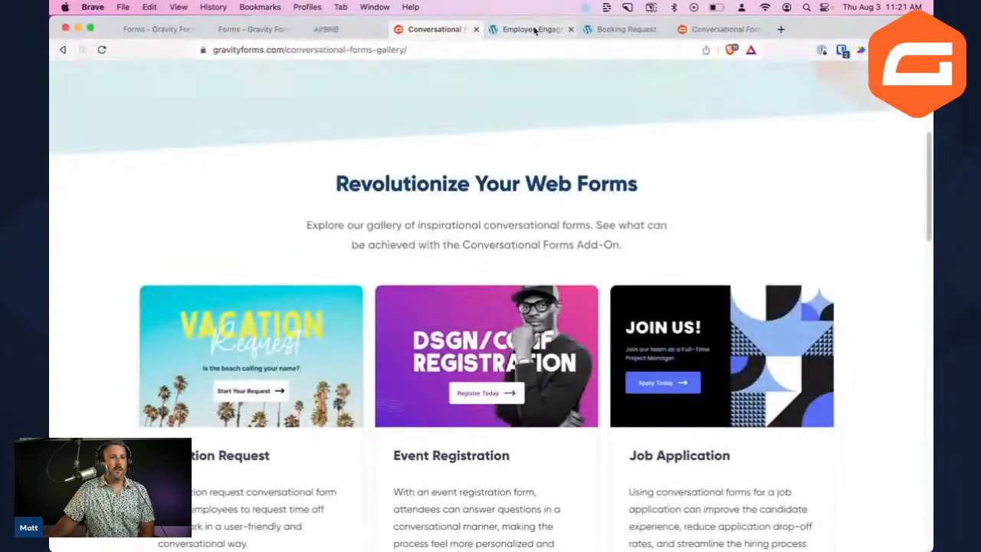
{"action": "left_click", "coordinate": [569, 29]}
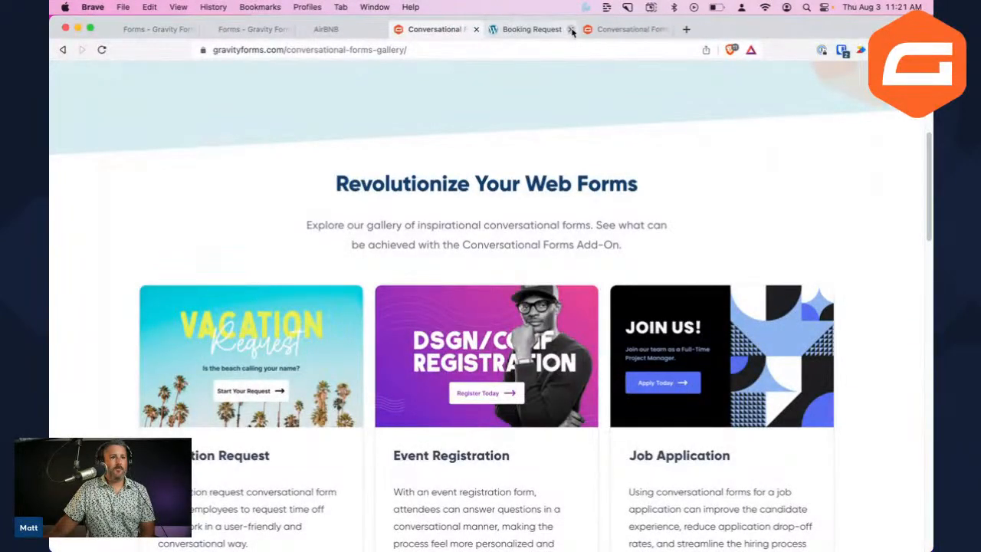
{"action": "left_click", "coordinate": [570, 29]}
{"action": "left_click", "coordinate": [570, 29]}
{"action": "left_click", "coordinate": [452, 29]}
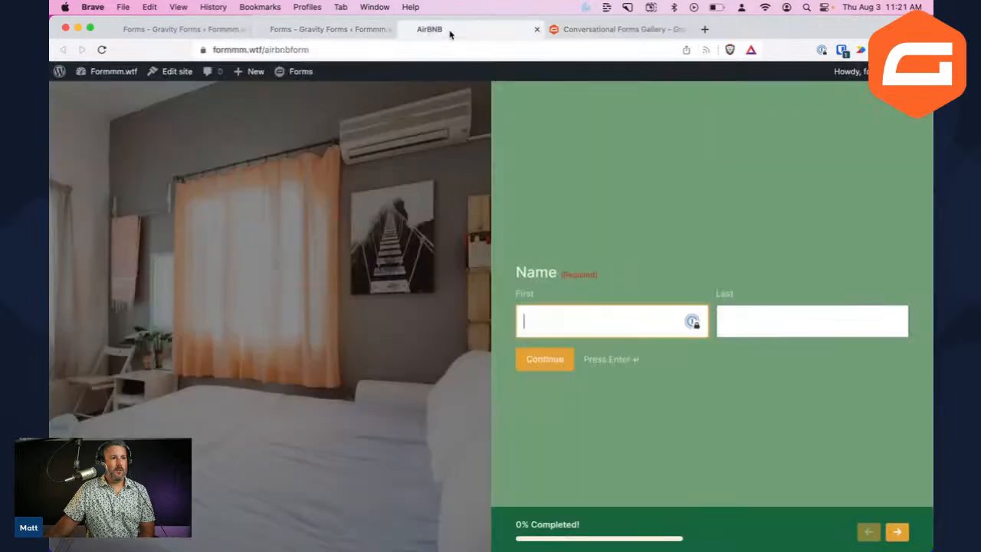
{"action": "left_click", "coordinate": [350, 29]}
{"action": "left_click", "coordinate": [437, 32]}
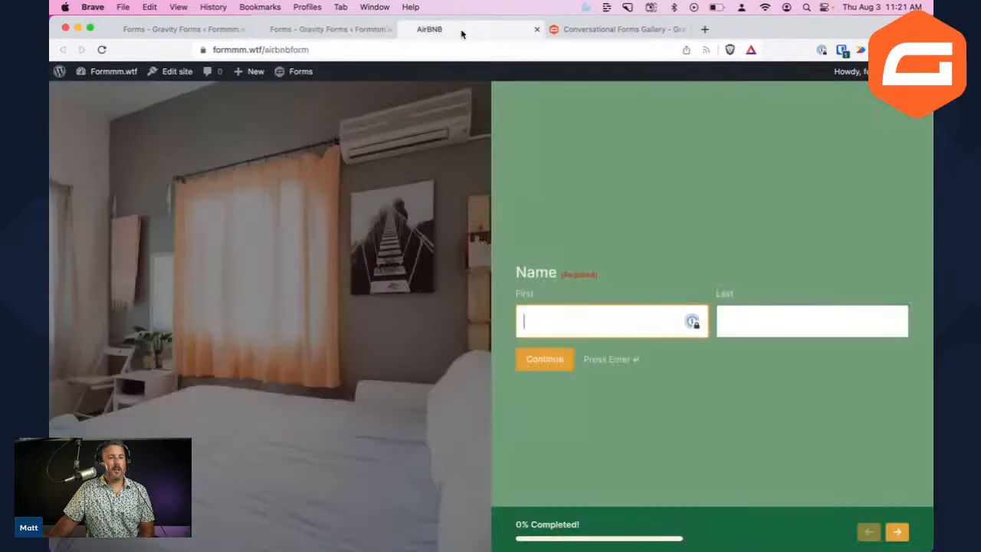
{"action": "left_click", "coordinate": [536, 29]}
Go to the global Gravity Forms Settings page
{"action": "left_click", "coordinate": [345, 31]}
{"action": "left_click", "coordinate": [276, 164]}
{"action": "left_click", "coordinate": [88, 262]}
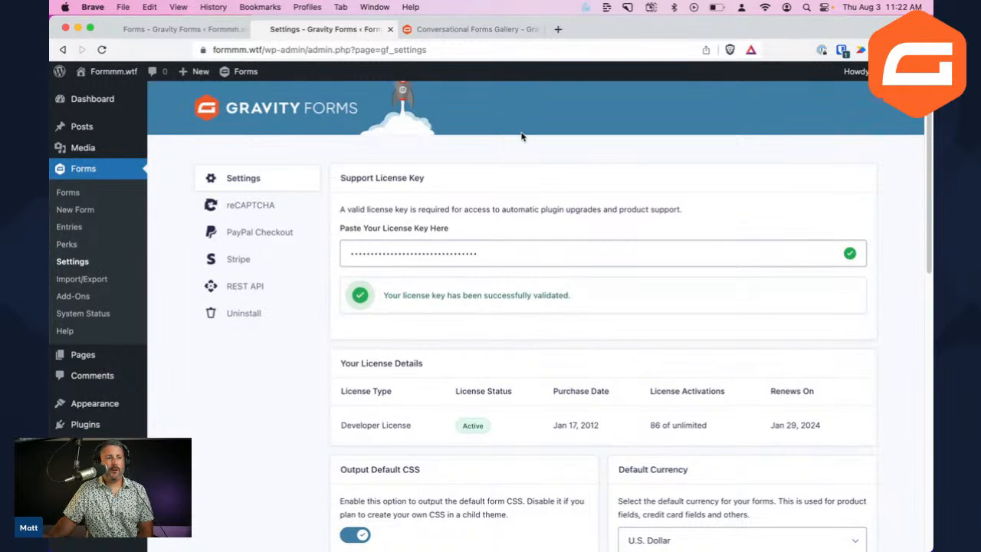
Open the Stripe add-on settings, currently in Test mode
{"action": "left_click", "coordinate": [238, 262]}
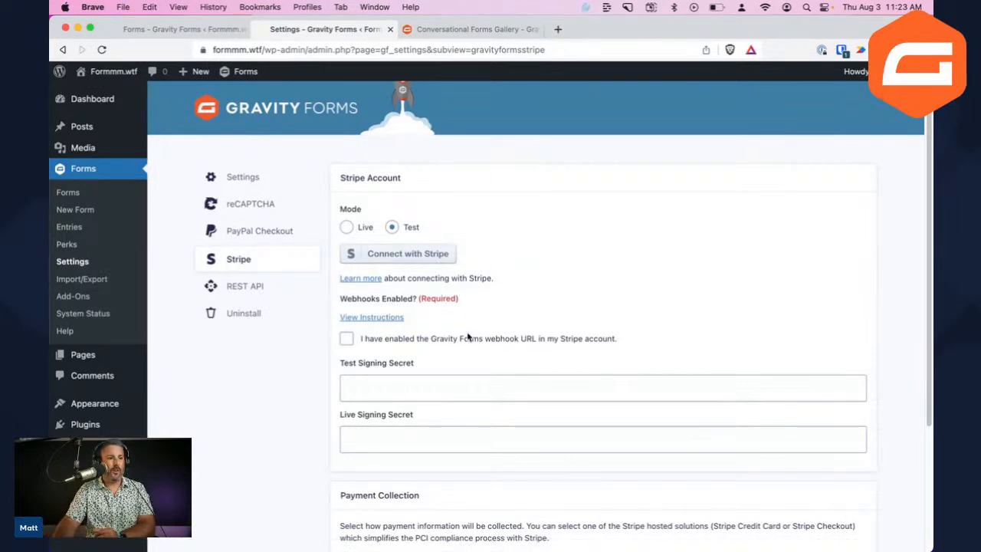
Start Connect with Stripe and skip the test-mode account details form
{"action": "left_click", "coordinate": [403, 261]}
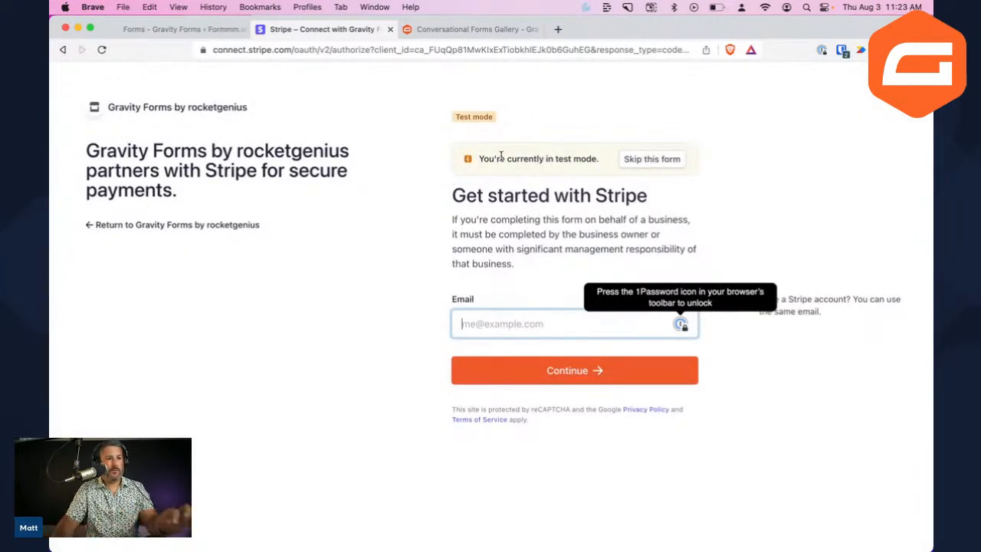
{"action": "scroll", "coordinate": [501, 156], "scroll_direction": "up", "scroll_amount": 5}
{"action": "scroll", "coordinate": [502, 156], "scroll_direction": "right", "scroll_amount": 3}
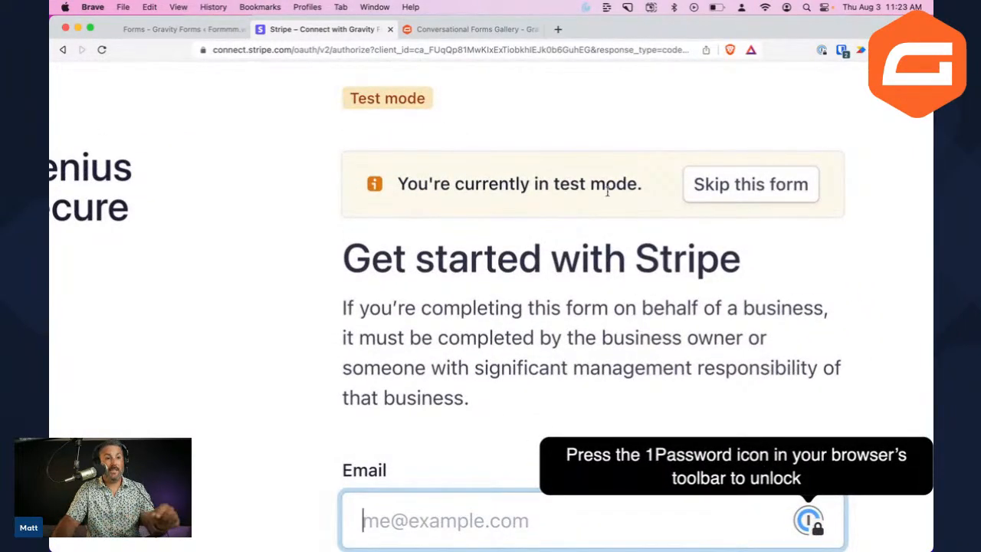
{"action": "scroll", "coordinate": [596, 191], "scroll_direction": "down", "scroll_amount": 5}
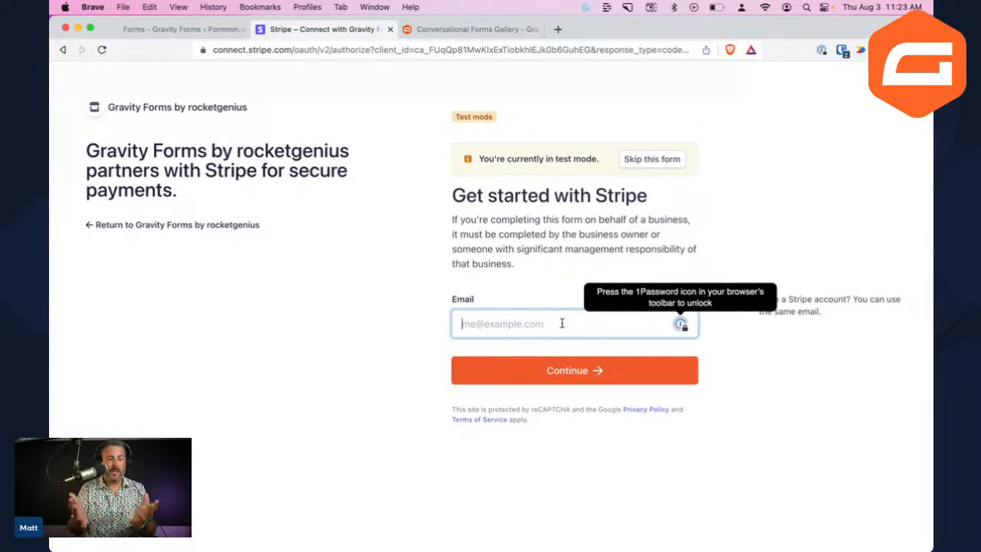
{"action": "left_click", "coordinate": [657, 160]}
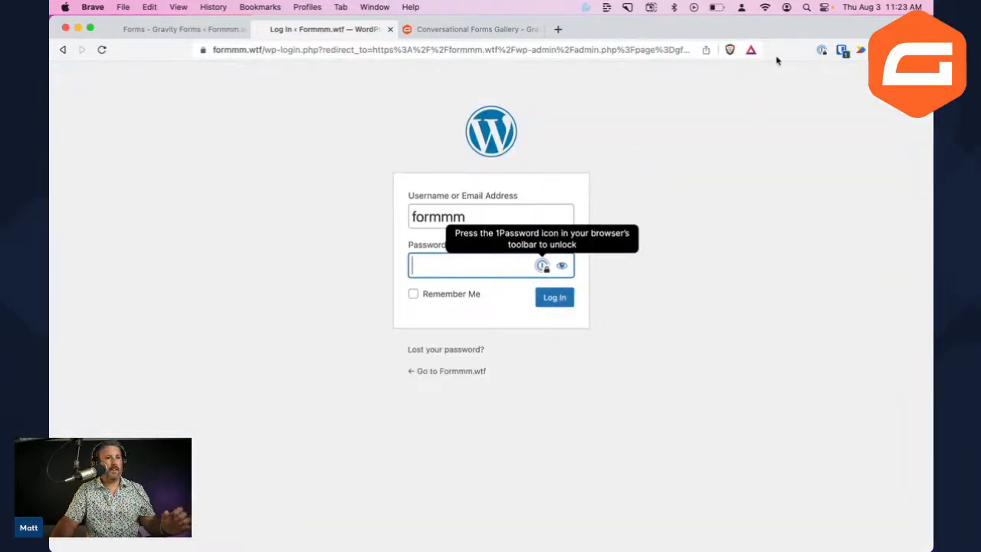
Log back in to WordPress with the saved 1Password login
{"action": "left_click", "coordinate": [841, 50]}
{"action": "left_click", "coordinate": [710, 129]}
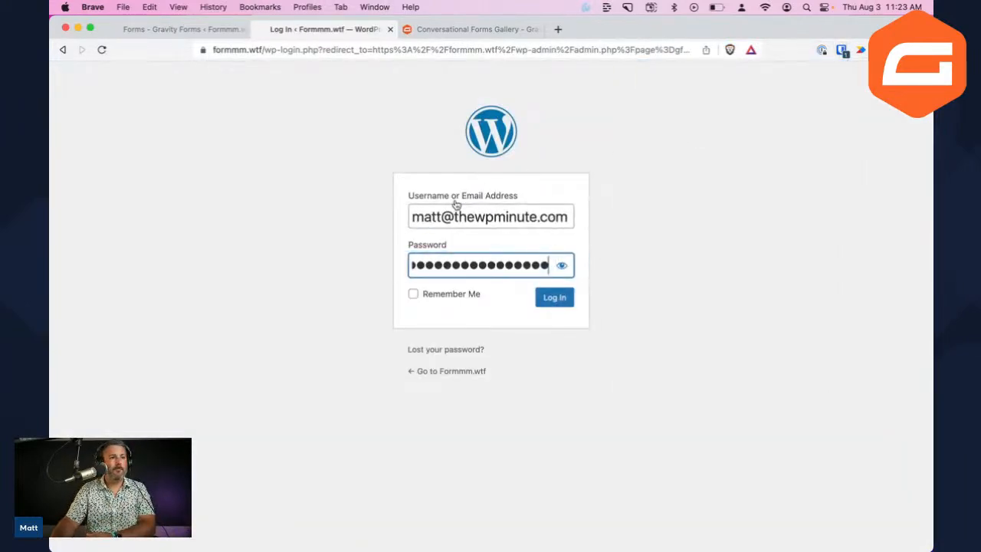
{"action": "left_click", "coordinate": [552, 304]}
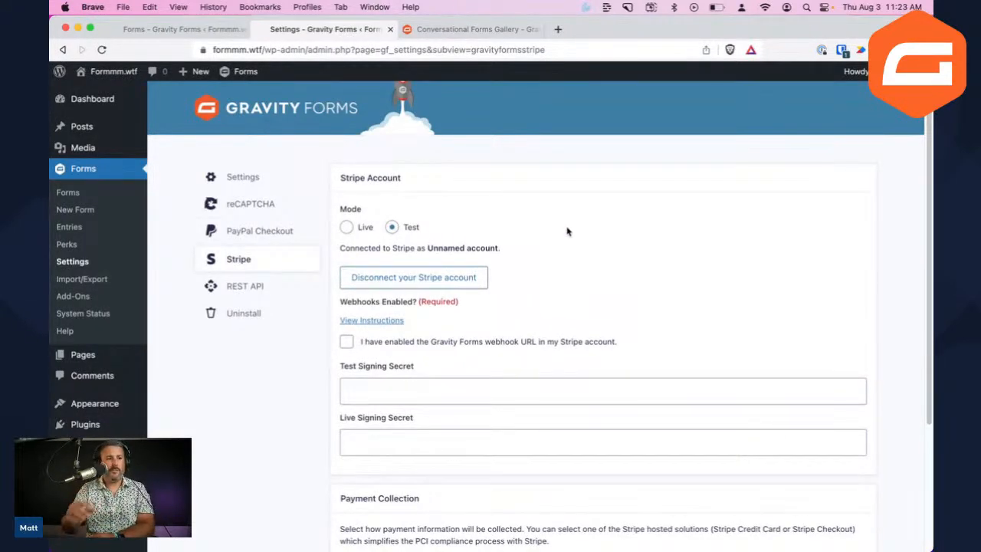
Mark the Stripe webhook as enabled, save the Stripe settings, and open the Forms list
{"action": "left_click", "coordinate": [416, 345]}
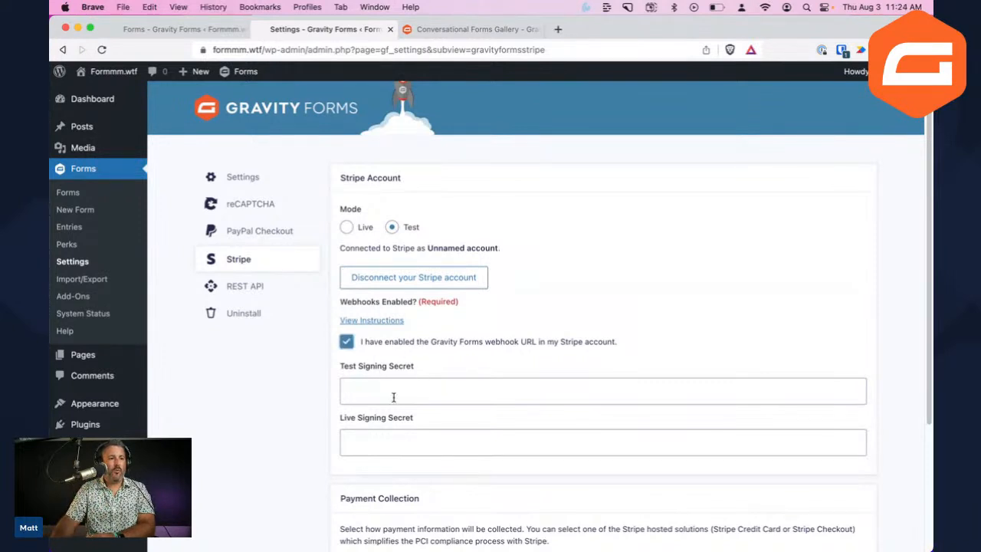
{"action": "scroll", "coordinate": [442, 389], "scroll_direction": "down", "scroll_amount": 2}
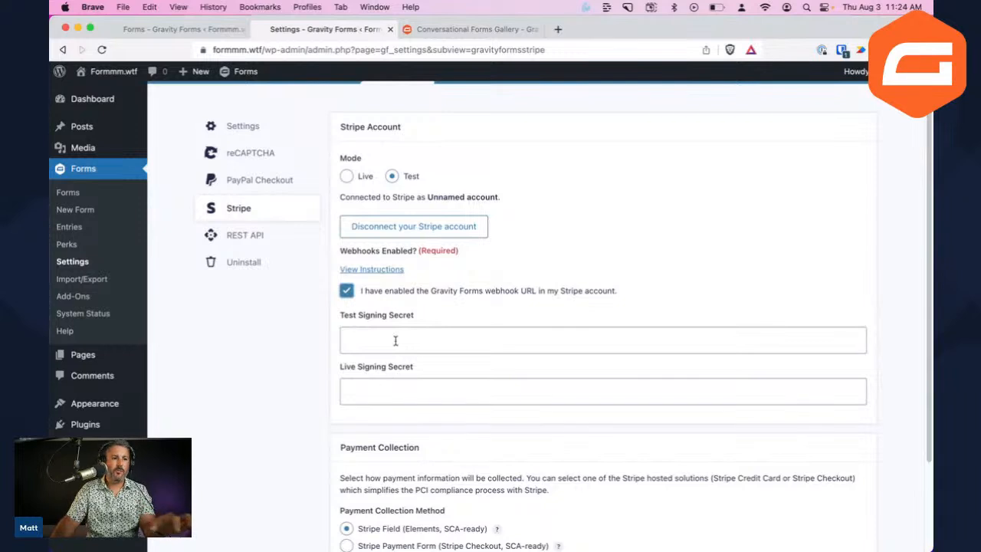
{"action": "left_click", "coordinate": [385, 273]}
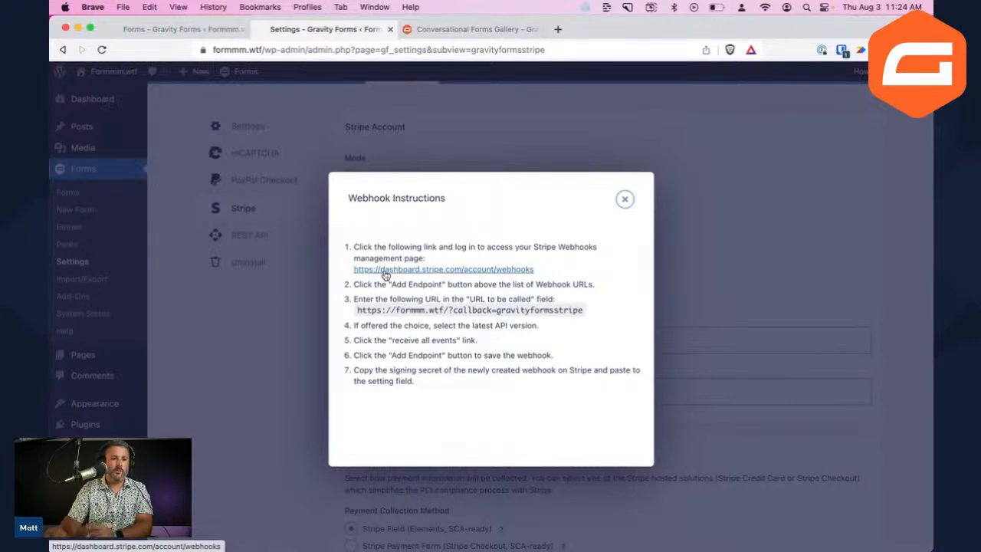
{"action": "left_click", "coordinate": [624, 199]}
{"action": "scroll", "coordinate": [525, 362], "scroll_direction": "down", "scroll_amount": 3}
{"action": "left_click", "coordinate": [380, 481]}
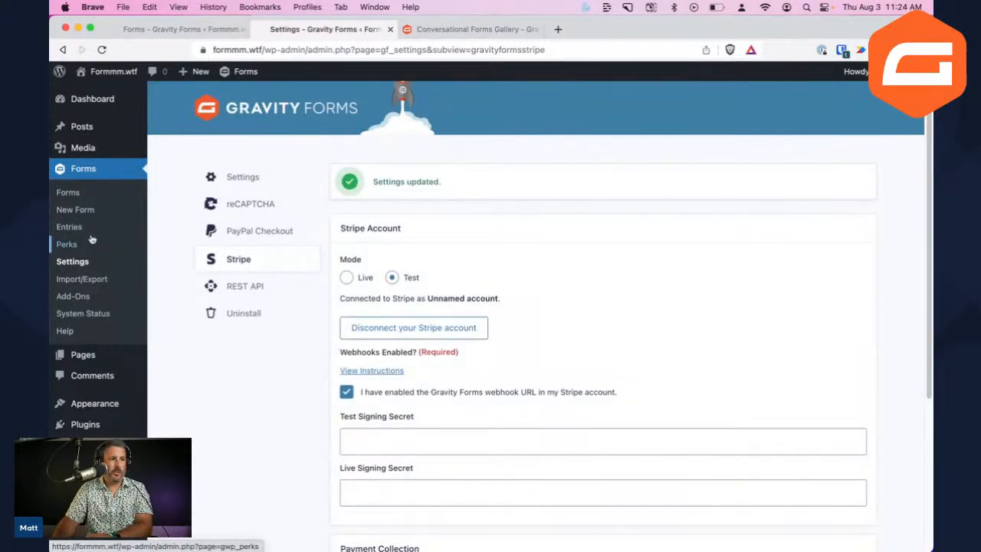
{"action": "left_click", "coordinate": [80, 198]}
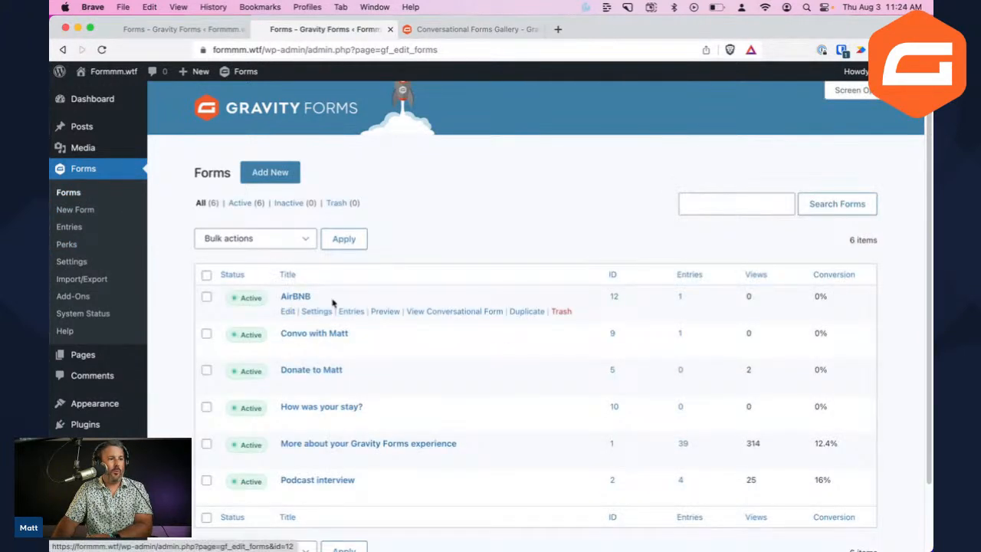
Start a form from the Donation Form template titled 'Donate to Matt'
{"action": "left_click", "coordinate": [265, 174]}
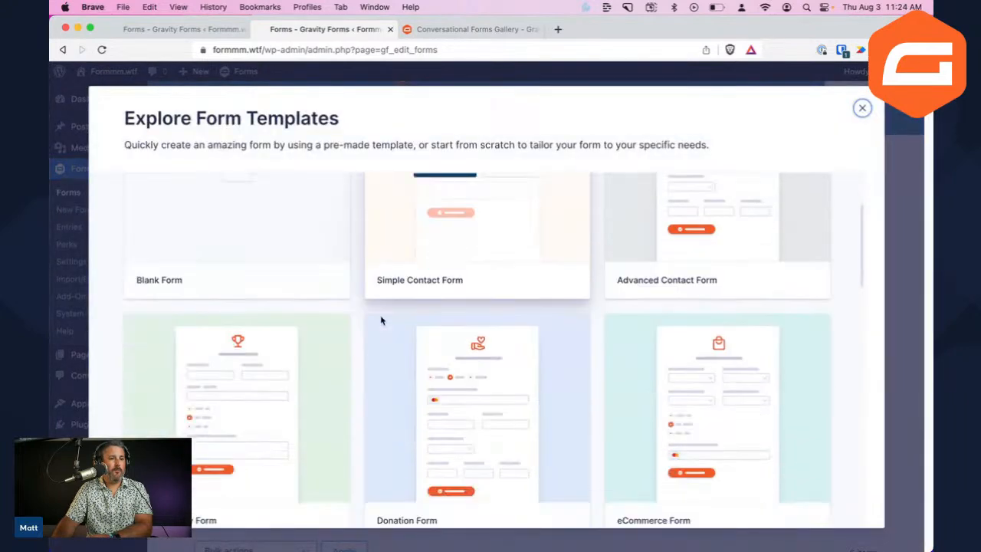
{"action": "scroll", "coordinate": [384, 320], "scroll_direction": "down", "scroll_amount": 5}
{"action": "scroll", "coordinate": [273, 333], "scroll_direction": "down", "scroll_amount": 1}
{"action": "scroll", "coordinate": [527, 301], "scroll_direction": "up", "scroll_amount": 2}
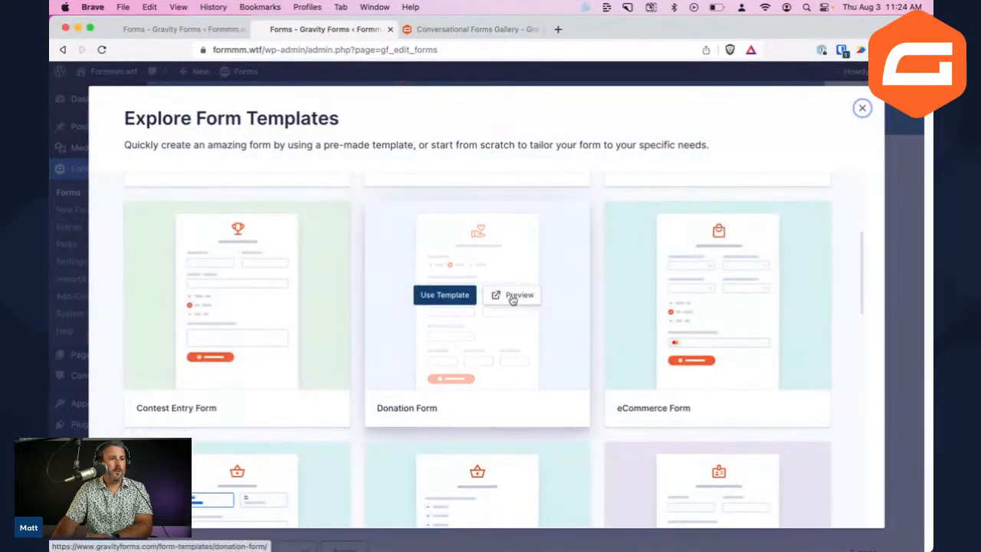
{"action": "left_click", "coordinate": [447, 297]}
{"action": "type", "text": "Donate to Matt"}
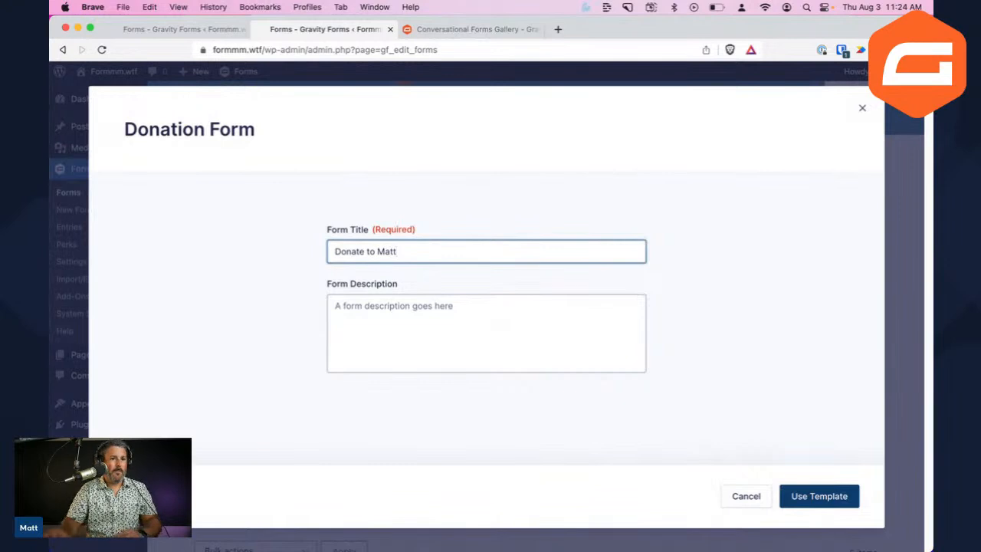
{"action": "left_click", "coordinate": [825, 497]}
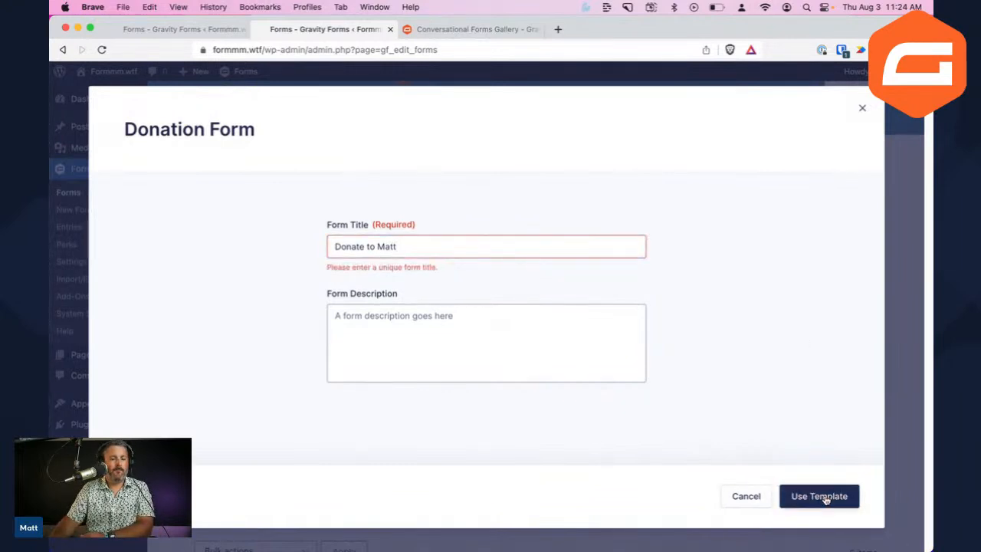
Make the title unique as 'Donate to Matt (again!)' and create the form
{"action": "left_click", "coordinate": [488, 241]}
{"action": "type", "text": "(agai"}
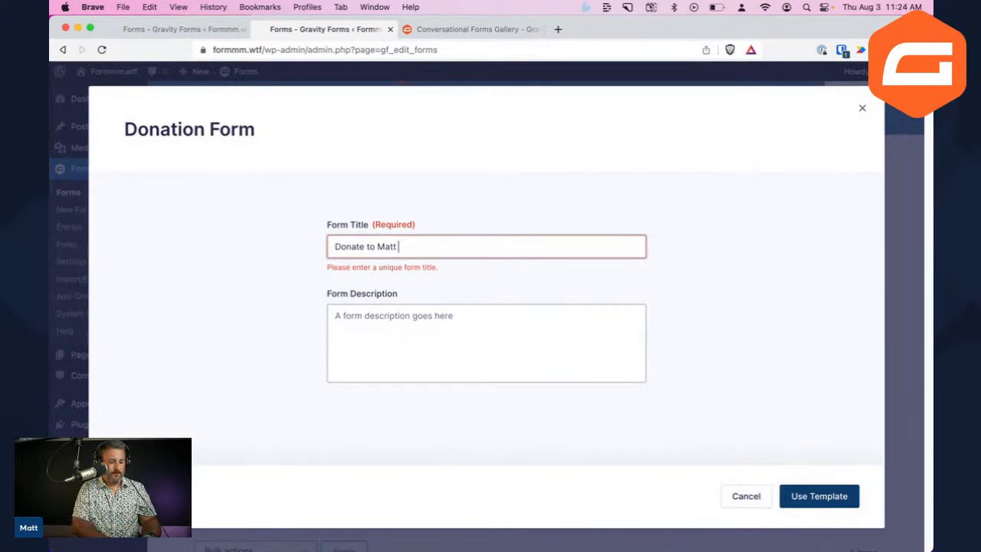
{"action": "type", "text": "n!)"}
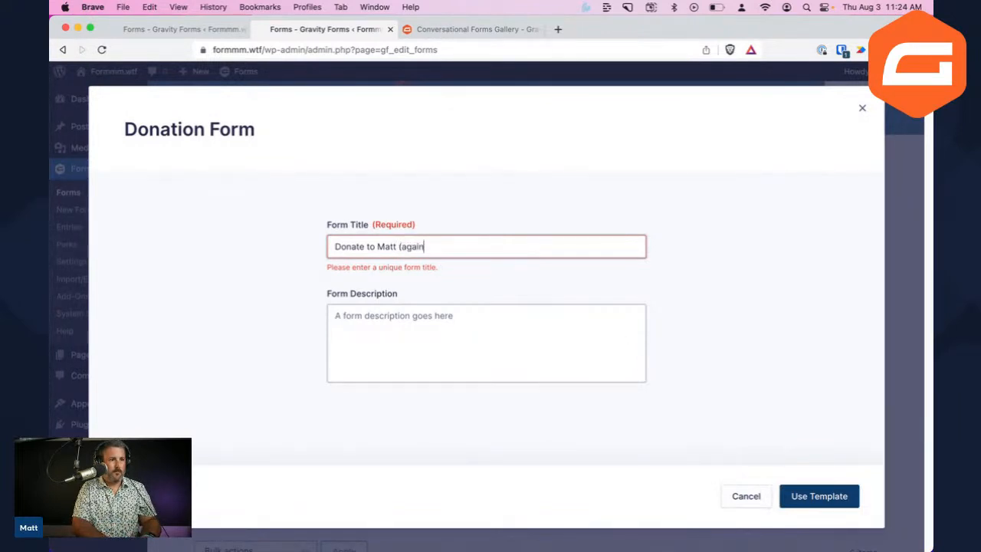
{"action": "left_click", "coordinate": [818, 497]}
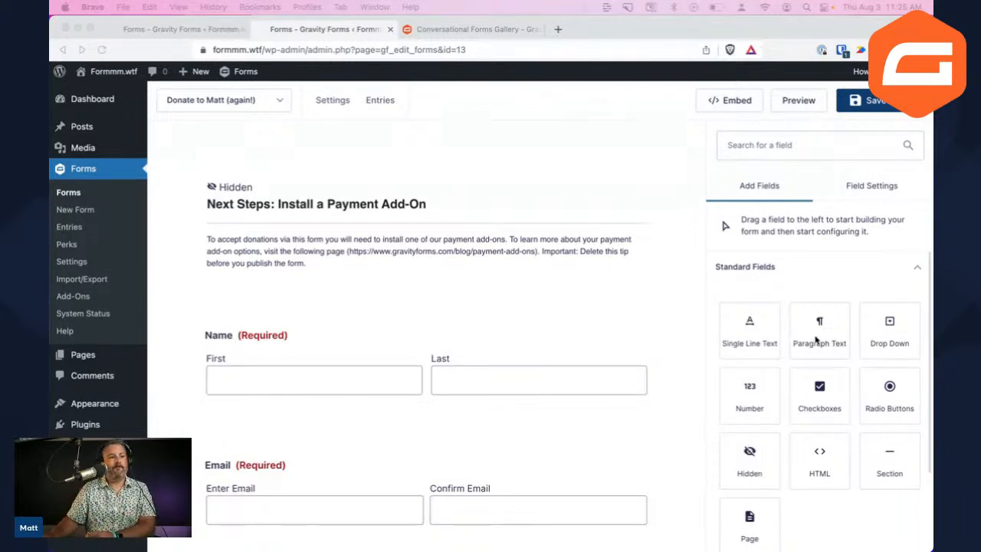
Look through the new form's fields, selecting Donation Amount, Total, then the placeholder Credit Card section
{"action": "left_click", "coordinate": [432, 281]}
{"action": "scroll", "coordinate": [393, 337], "scroll_direction": "down", "scroll_amount": 3}
{"action": "scroll", "coordinate": [396, 339], "scroll_direction": "up", "scroll_amount": 3}
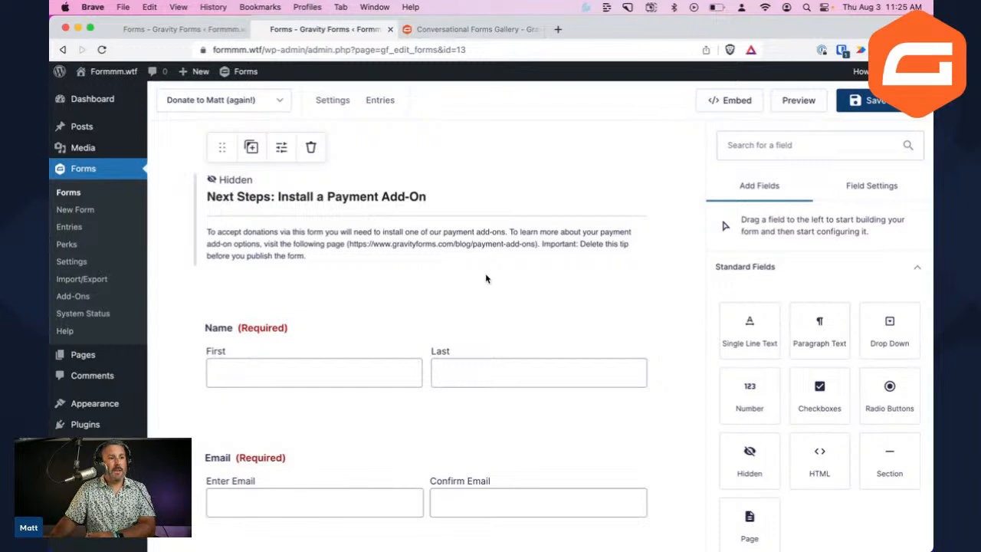
{"action": "scroll", "coordinate": [464, 284], "scroll_direction": "down", "scroll_amount": 1}
{"action": "scroll", "coordinate": [413, 322], "scroll_direction": "down", "scroll_amount": 5}
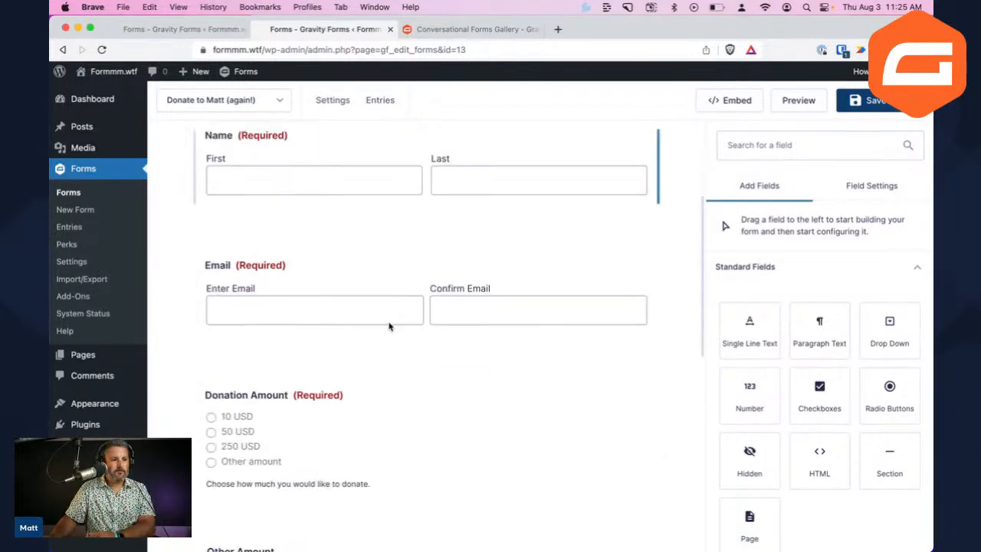
{"action": "scroll", "coordinate": [296, 296], "scroll_direction": "up", "scroll_amount": 1}
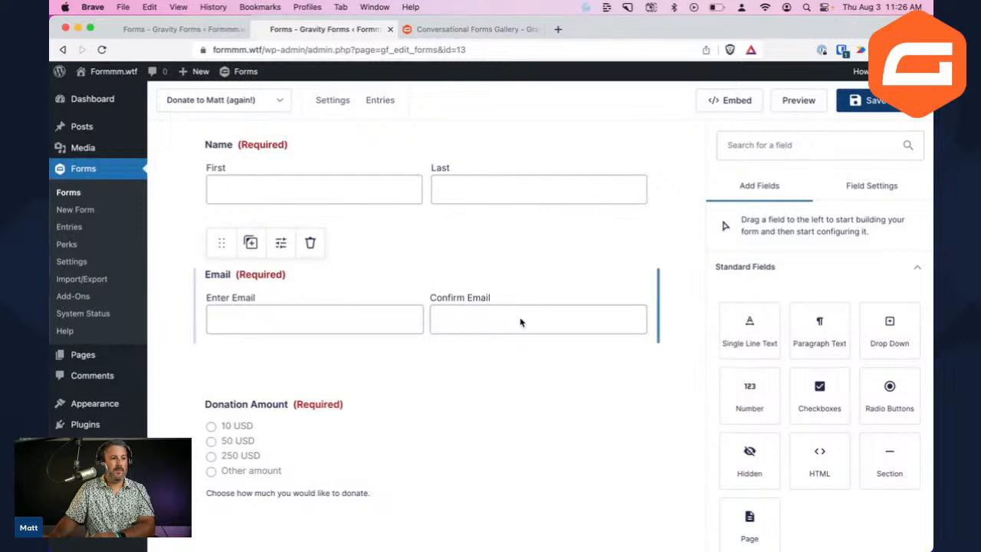
{"action": "scroll", "coordinate": [511, 363], "scroll_direction": "down", "scroll_amount": 1}
{"action": "left_click", "coordinate": [337, 422]}
{"action": "scroll", "coordinate": [337, 422], "scroll_direction": "down", "scroll_amount": 5}
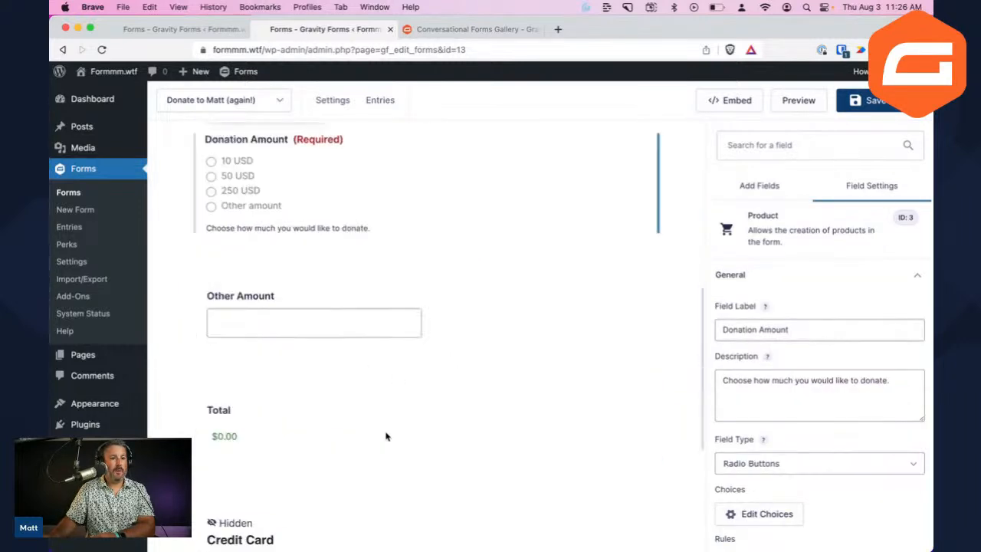
{"action": "left_click", "coordinate": [271, 349]}
{"action": "left_click", "coordinate": [329, 458]}
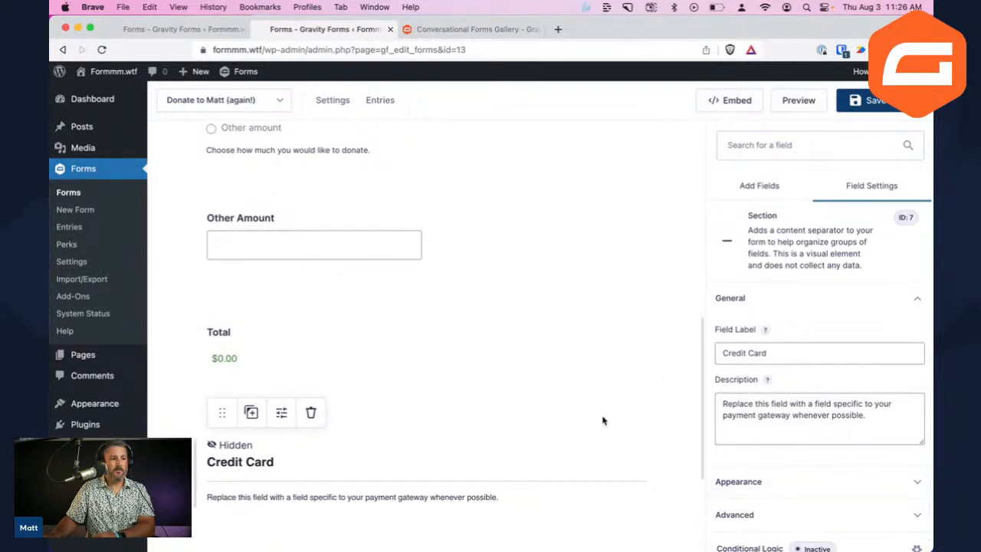
Delete the placeholder Credit Card section from the form
{"action": "left_click", "coordinate": [311, 413]}
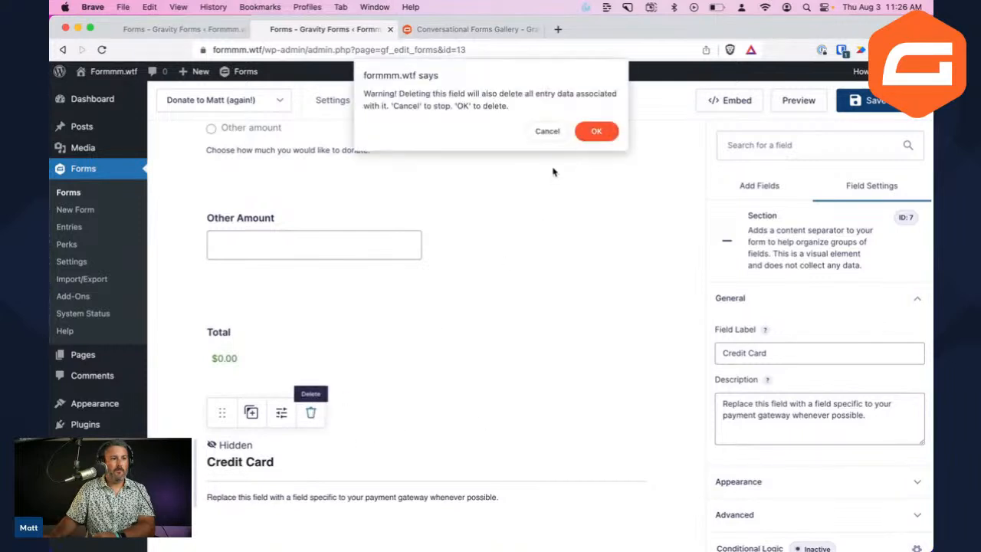
{"action": "left_click", "coordinate": [595, 131]}
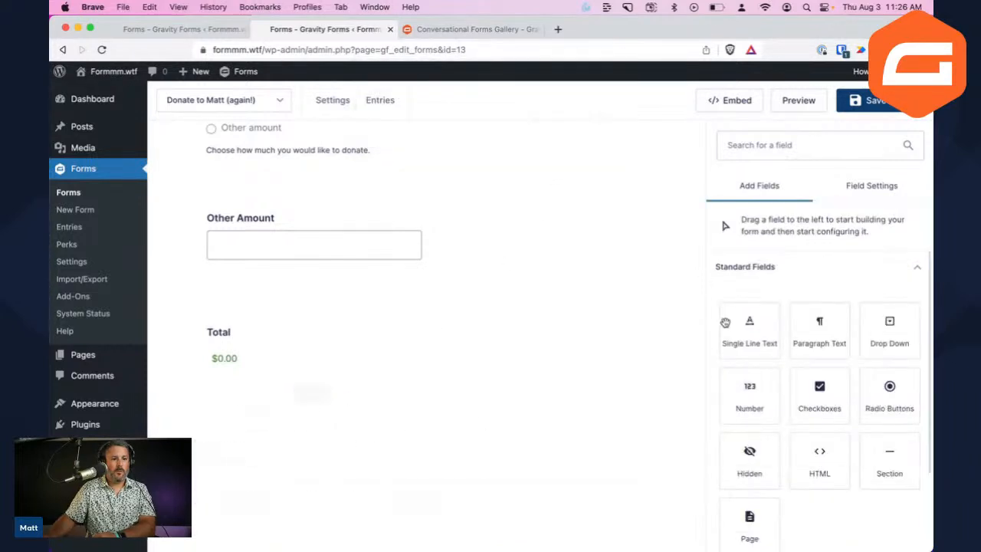
{"action": "scroll", "coordinate": [786, 368], "scroll_direction": "down", "scroll_amount": 3}
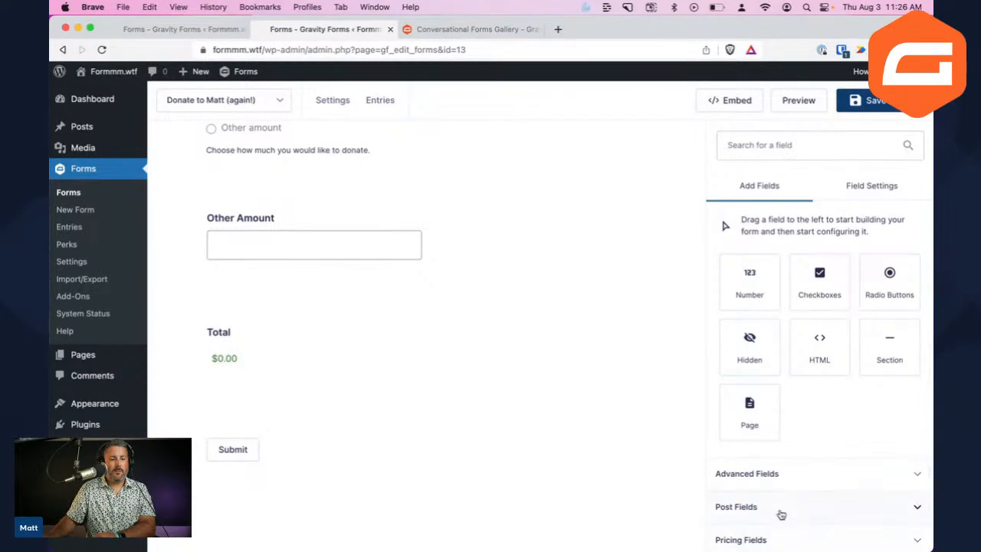
Add a Stripe credit card field after Total, save, and go to the Stripe feed settings
{"action": "left_click", "coordinate": [780, 536]}
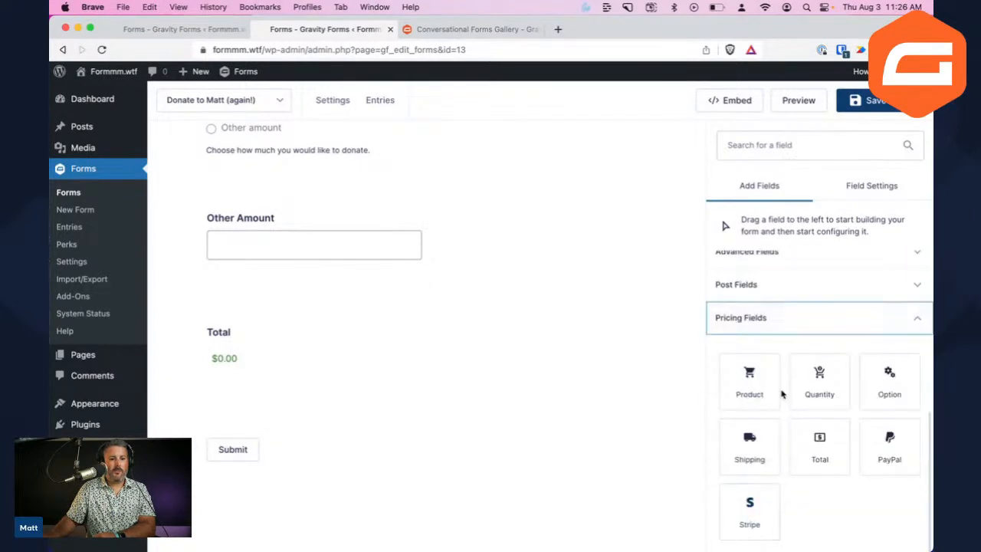
{"action": "left_click_drag", "start_coordinate": [755, 511], "coordinate": [310, 484]}
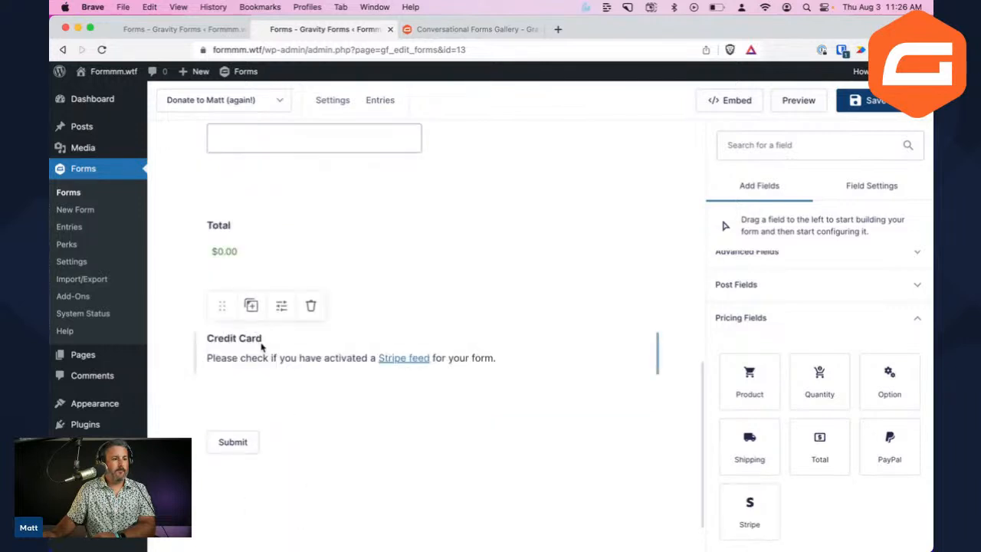
{"action": "left_click_drag", "start_coordinate": [218, 308], "coordinate": [267, 453]}
{"action": "mouse_move", "coordinate": [234, 304]}
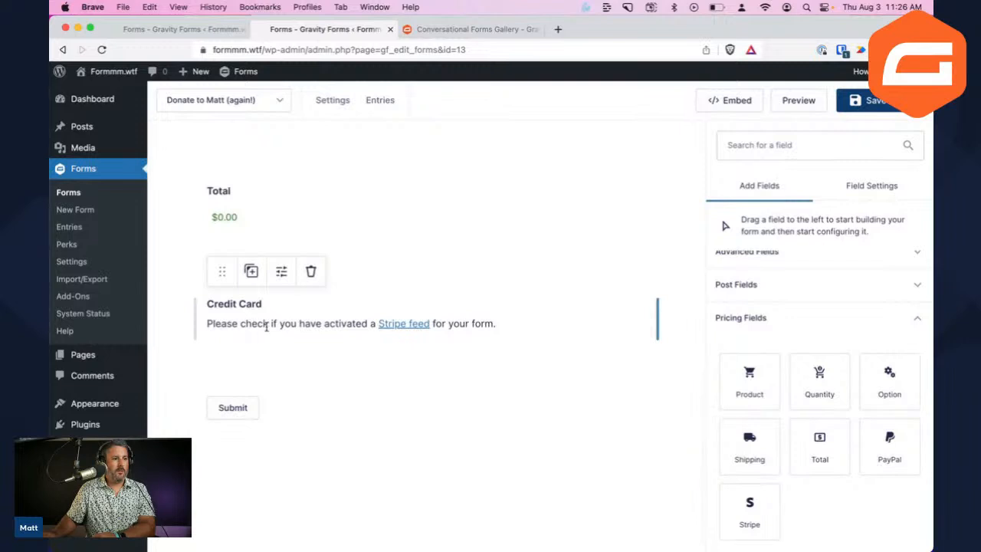
{"action": "left_click", "coordinate": [864, 101]}
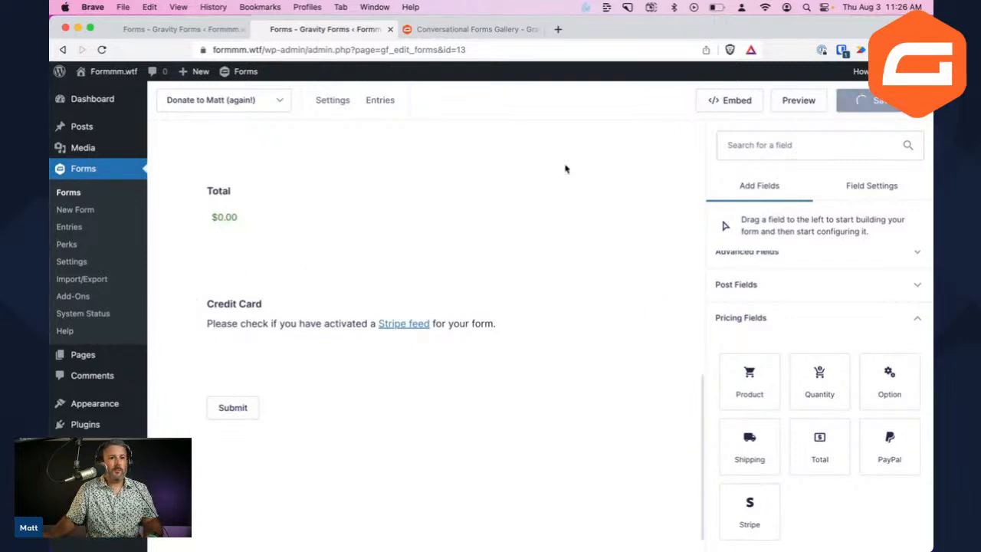
{"action": "left_click", "coordinate": [399, 326]}
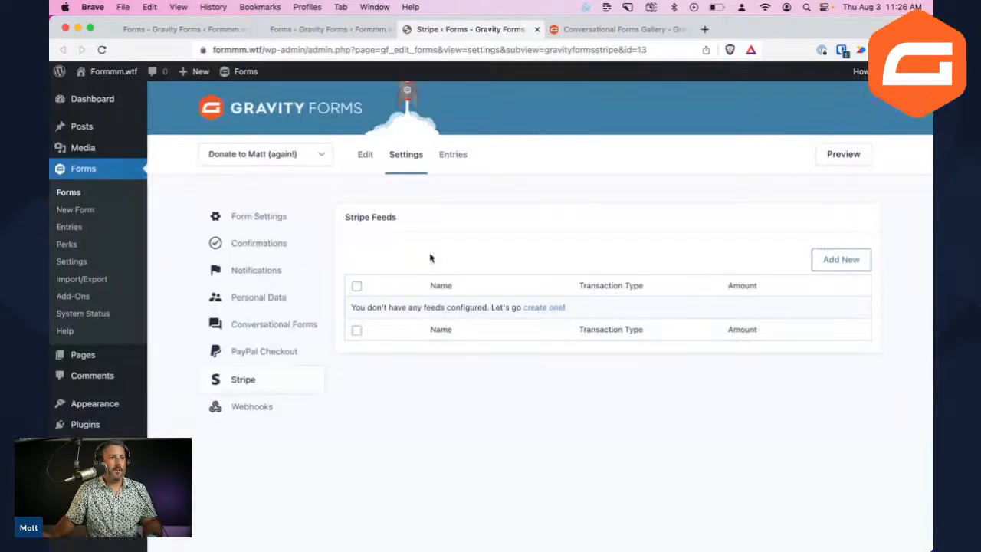
Create Stripe Feed 1 with transaction type Products and Services
{"action": "left_click", "coordinate": [543, 309]}
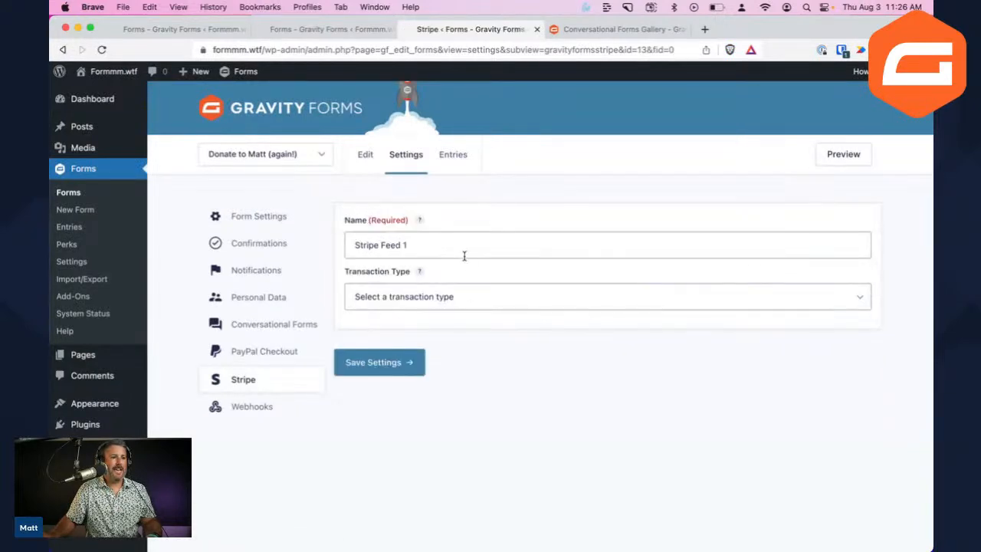
{"action": "left_click", "coordinate": [463, 253]}
{"action": "left_click", "coordinate": [486, 297]}
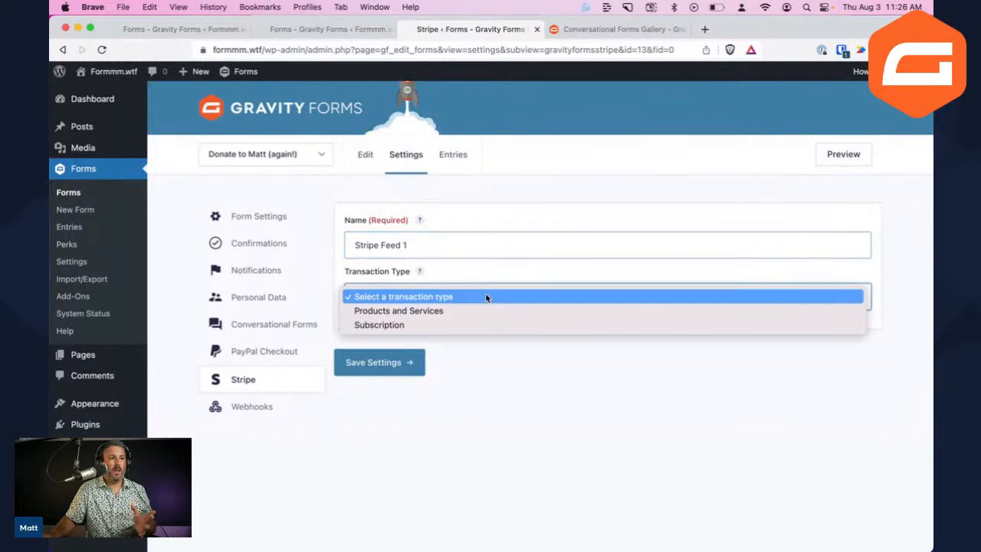
{"action": "left_click", "coordinate": [443, 312]}
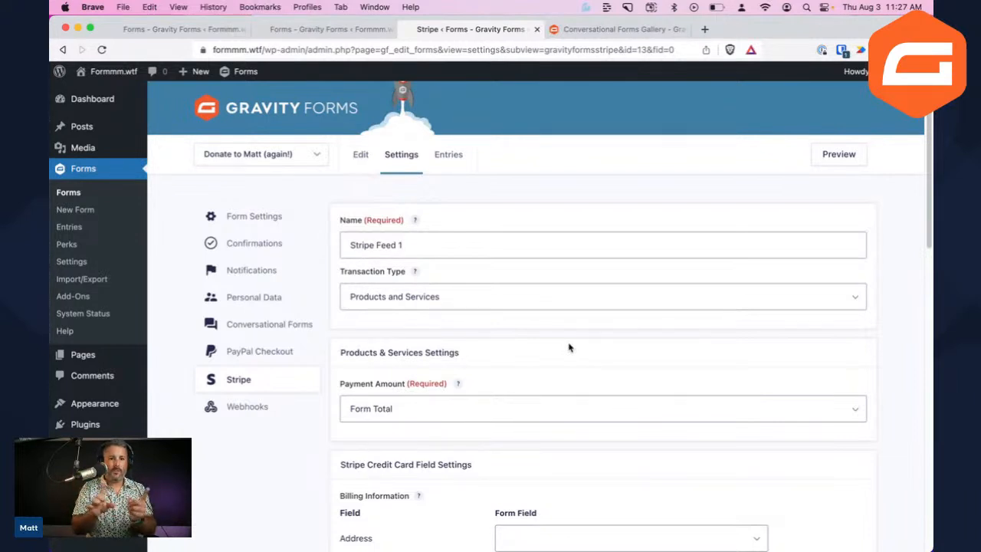
Review the billing address and customer email, description and name mappings, leaving description unmapped
{"action": "scroll", "coordinate": [556, 344], "scroll_direction": "down", "scroll_amount": 5}
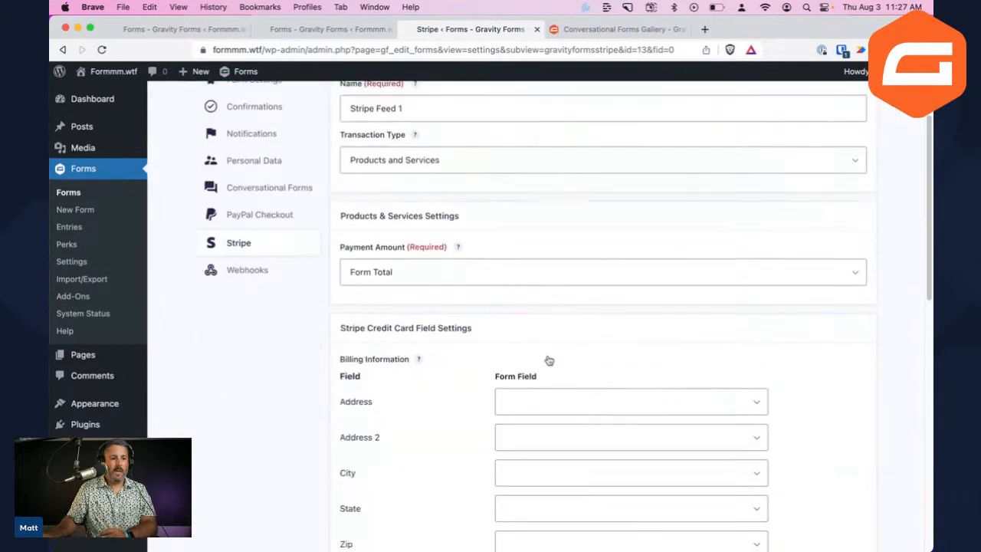
{"action": "left_click", "coordinate": [557, 323]}
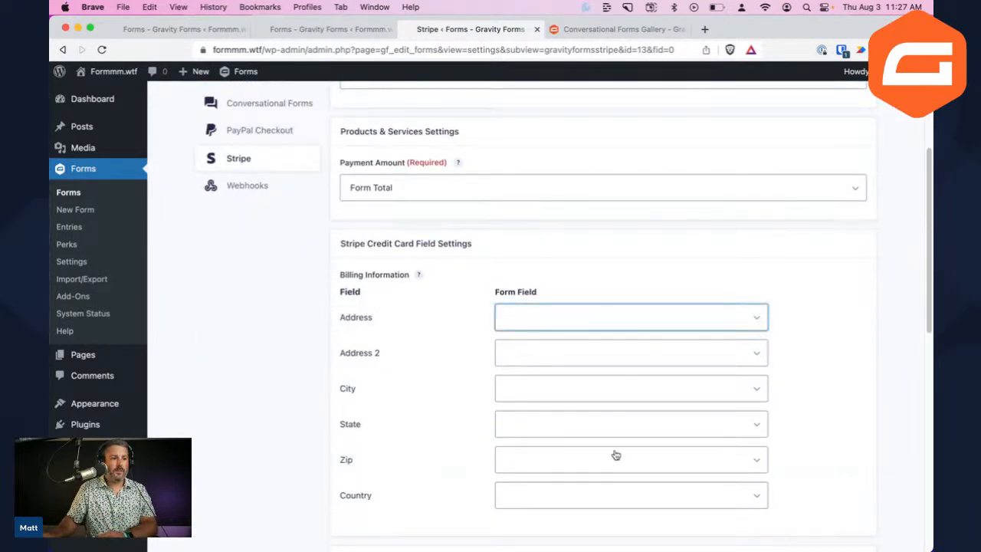
{"action": "scroll", "coordinate": [556, 448], "scroll_direction": "down", "scroll_amount": 1}
{"action": "scroll", "coordinate": [533, 435], "scroll_direction": "down", "scroll_amount": 5}
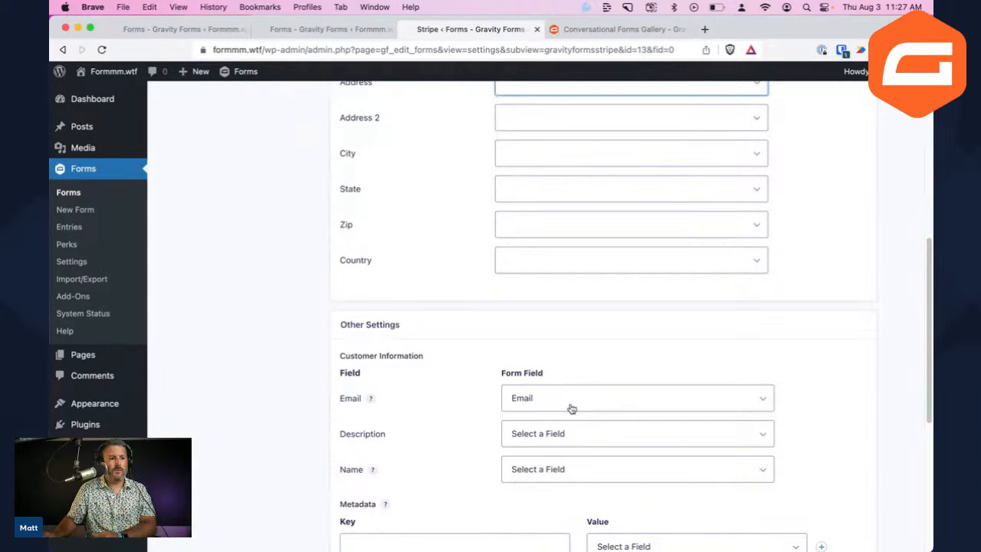
{"action": "left_click", "coordinate": [570, 407]}
{"action": "left_click", "coordinate": [592, 440]}
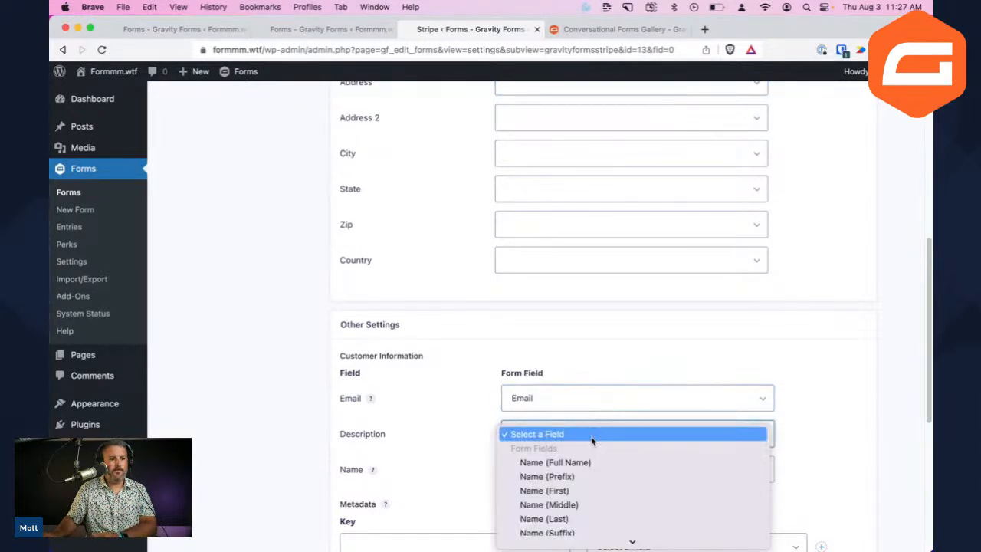
{"action": "left_click", "coordinate": [593, 433]}
{"action": "scroll", "coordinate": [559, 413], "scroll_direction": "down", "scroll_amount": 5}
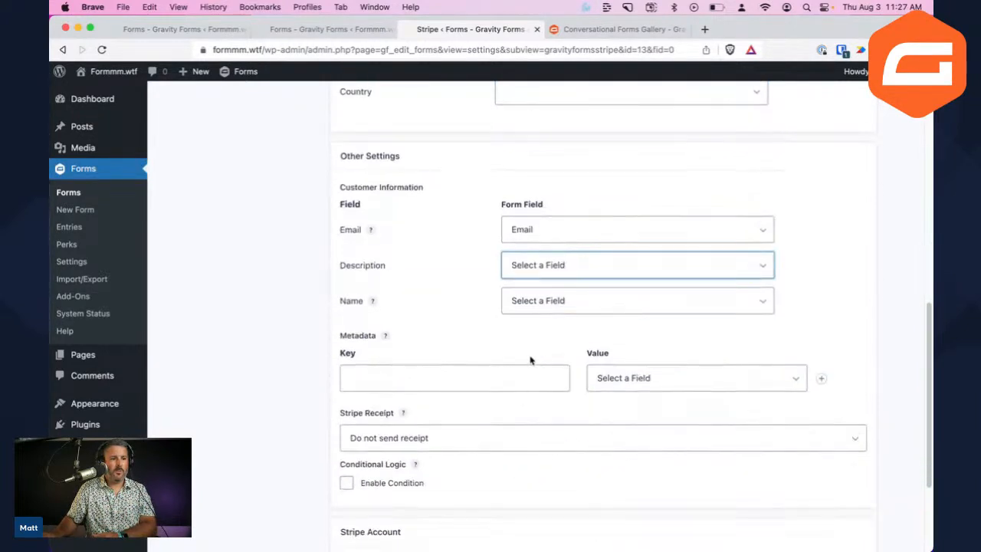
{"action": "left_click", "coordinate": [568, 304]}
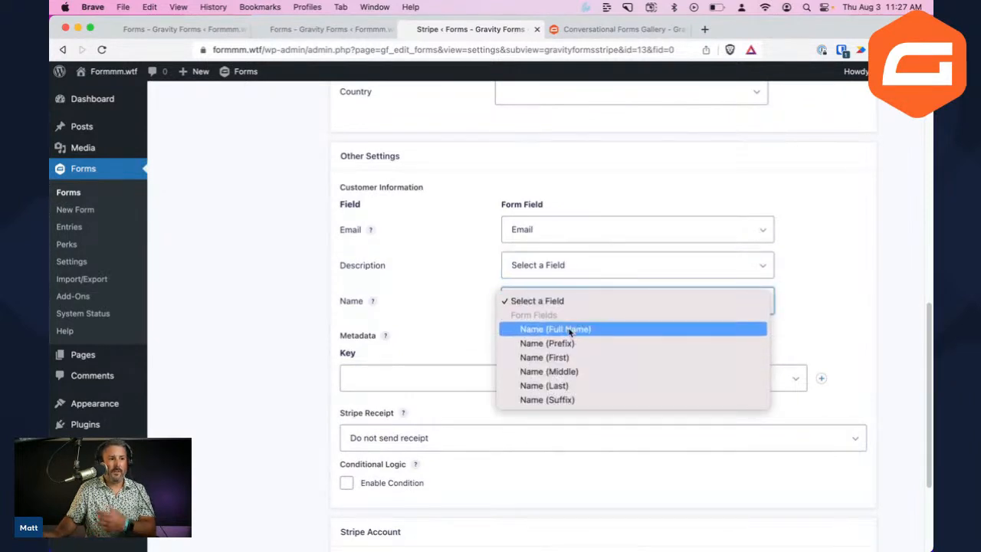
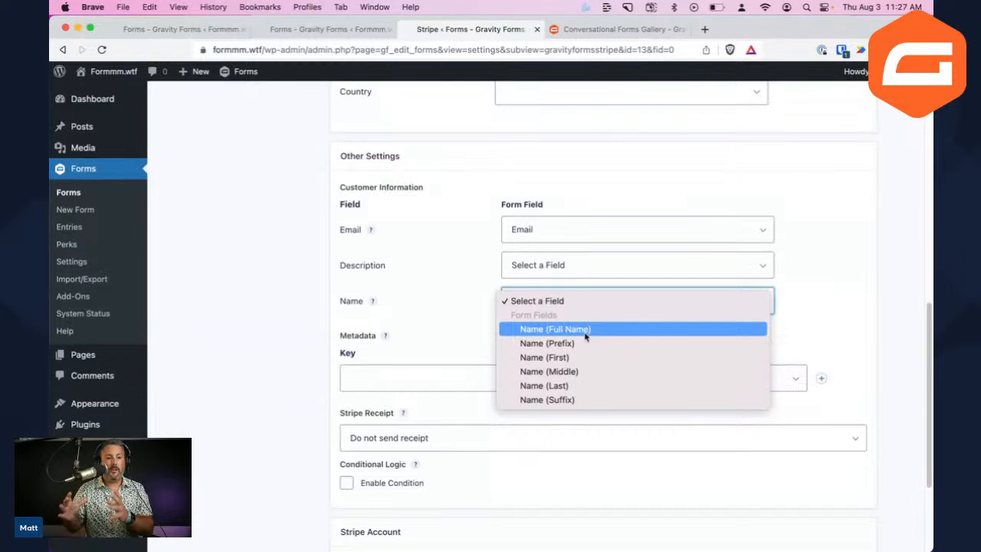
Save Stripe Feed 1 with the customer Name mapping left unset
{"action": "left_click", "coordinate": [823, 314]}
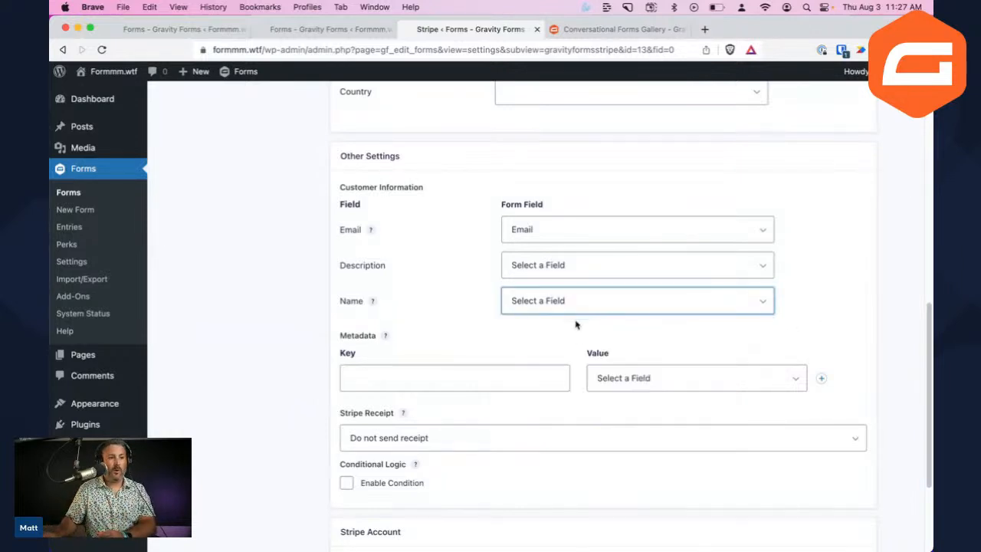
{"action": "scroll", "coordinate": [602, 350], "scroll_direction": "down", "scroll_amount": 1}
{"action": "scroll", "coordinate": [541, 320], "scroll_direction": "up", "scroll_amount": 3}
{"action": "scroll", "coordinate": [529, 368], "scroll_direction": "down", "scroll_amount": 4}
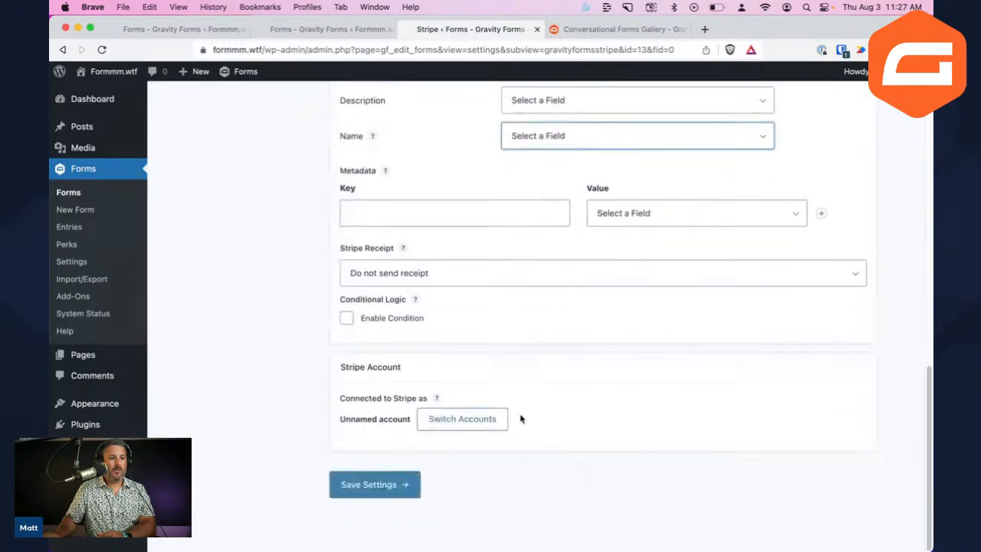
{"action": "left_click", "coordinate": [399, 483]}
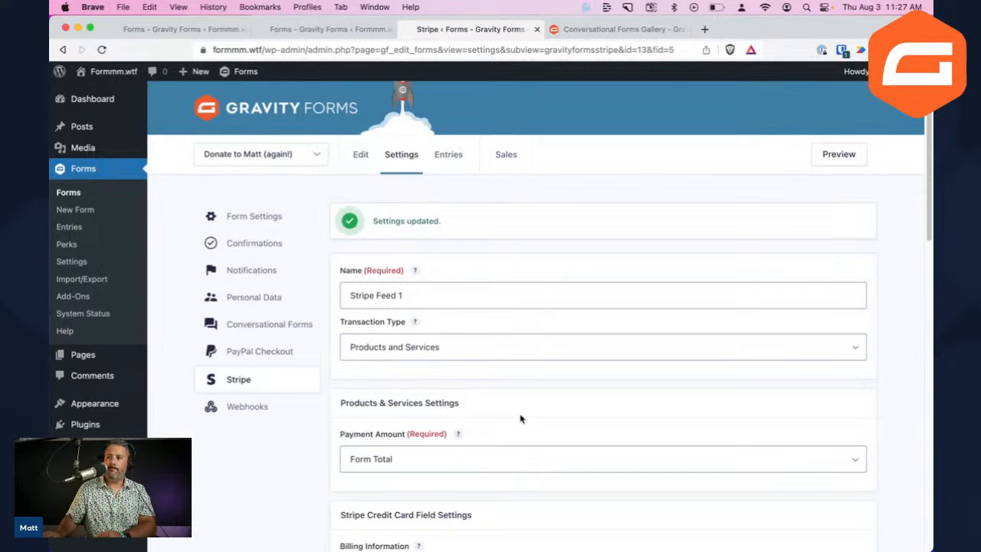
Open the donation form in the Gravity Forms form editor
{"action": "scroll", "coordinate": [406, 390], "scroll_direction": "down", "scroll_amount": 4}
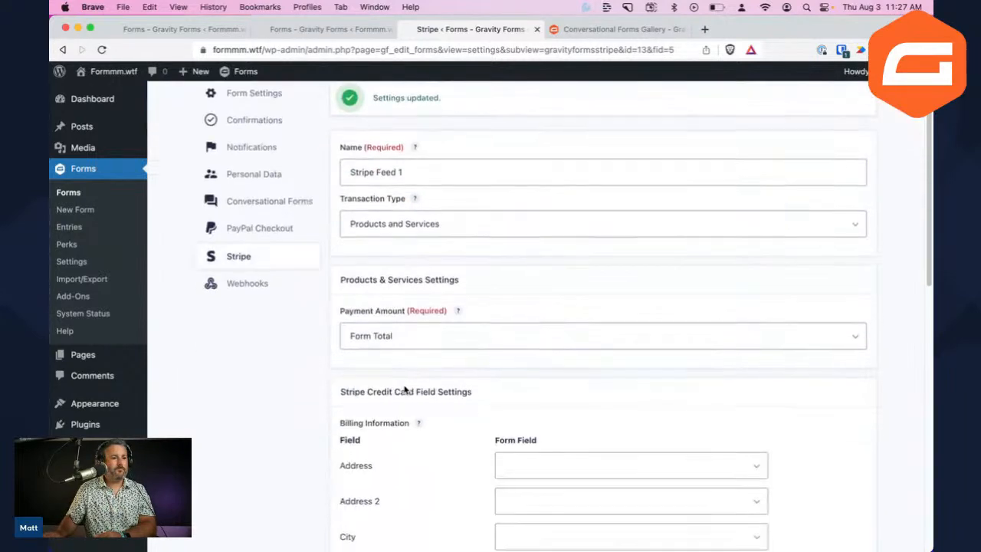
{"action": "scroll", "coordinate": [375, 368], "scroll_direction": "down", "scroll_amount": 3}
{"action": "scroll", "coordinate": [337, 344], "scroll_direction": "up", "scroll_amount": 5}
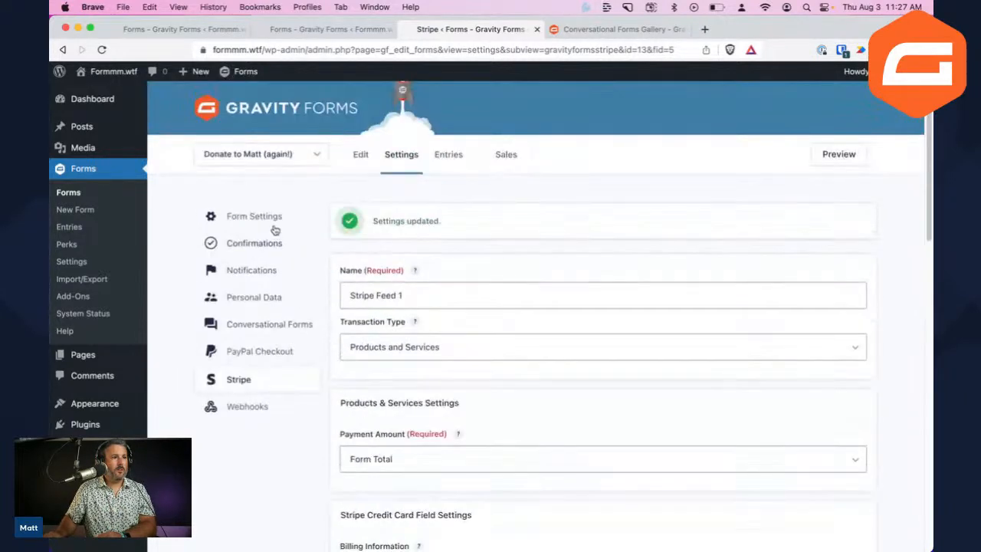
{"action": "left_click", "coordinate": [356, 155]}
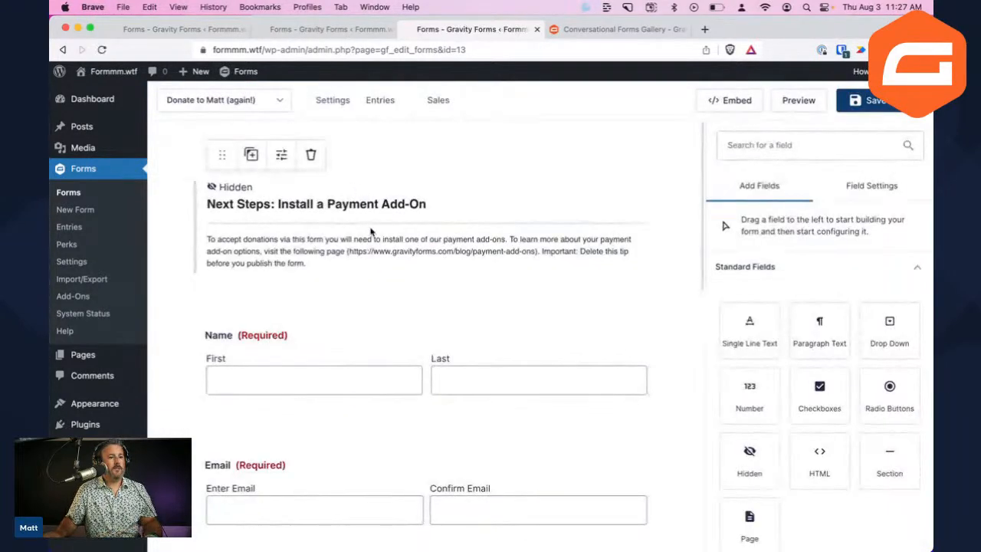
Preview 'Donate to Matt (again!)' in a new tab, toggling grid and structure overlays, then return to the editor
{"action": "scroll", "coordinate": [375, 307], "scroll_direction": "down", "scroll_amount": 10}
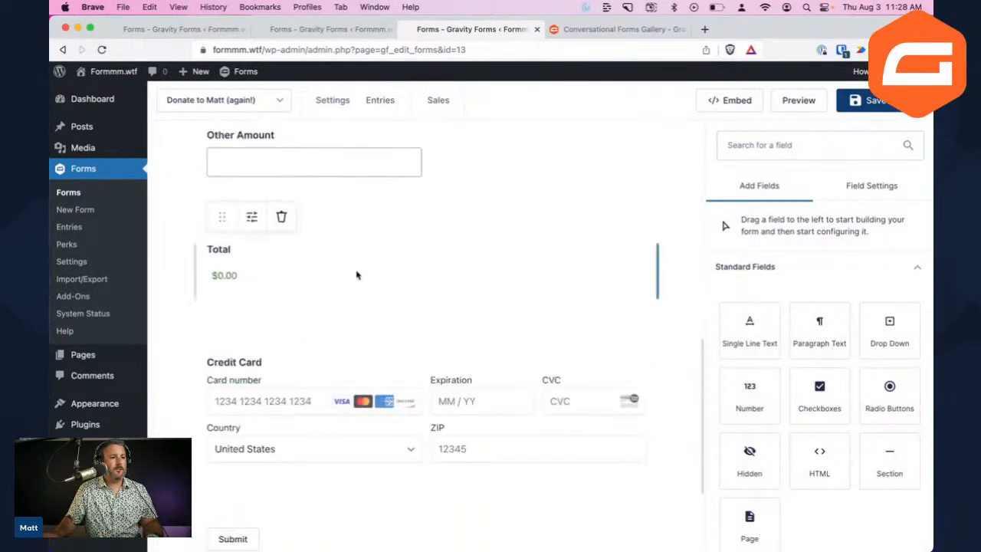
{"action": "left_click", "coordinate": [808, 104]}
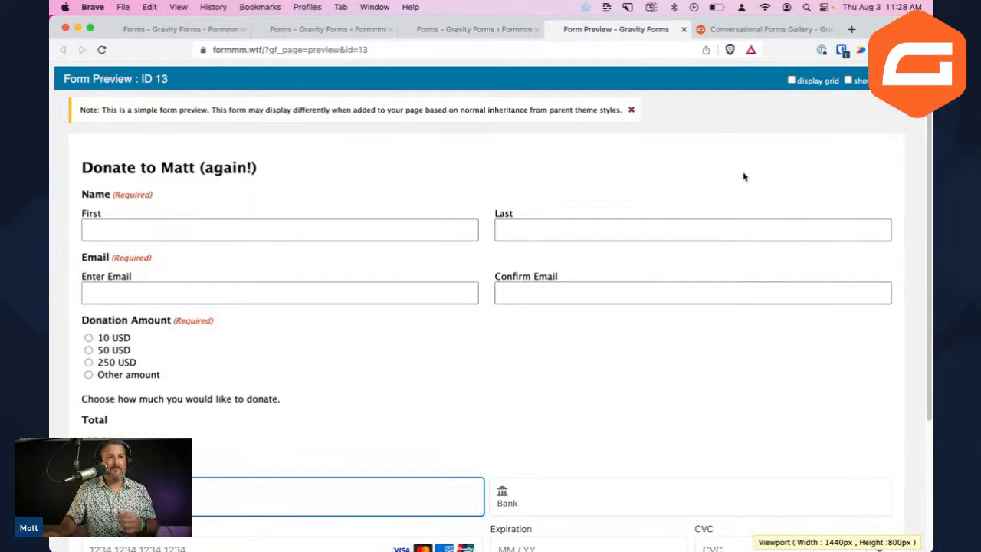
{"action": "left_click", "coordinate": [792, 80]}
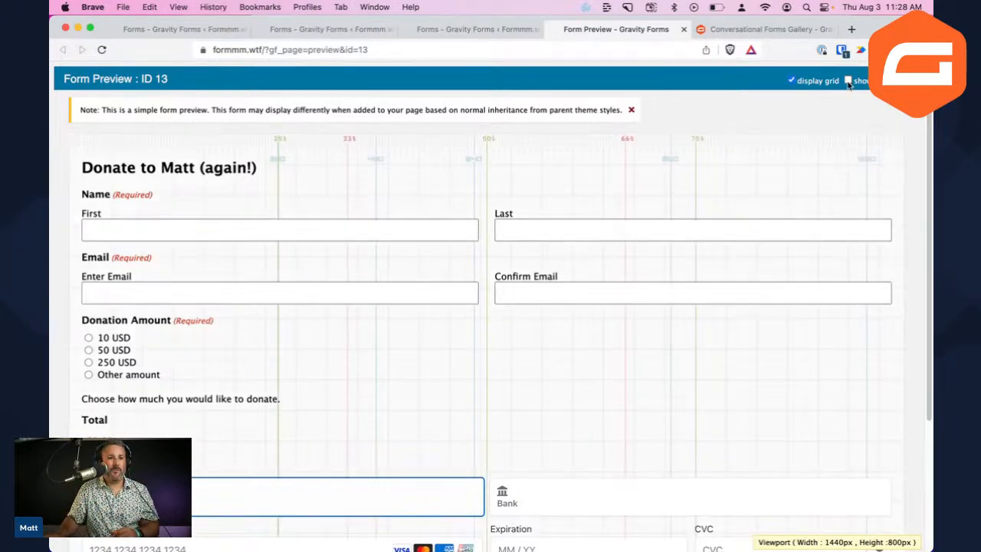
{"action": "left_click", "coordinate": [848, 81]}
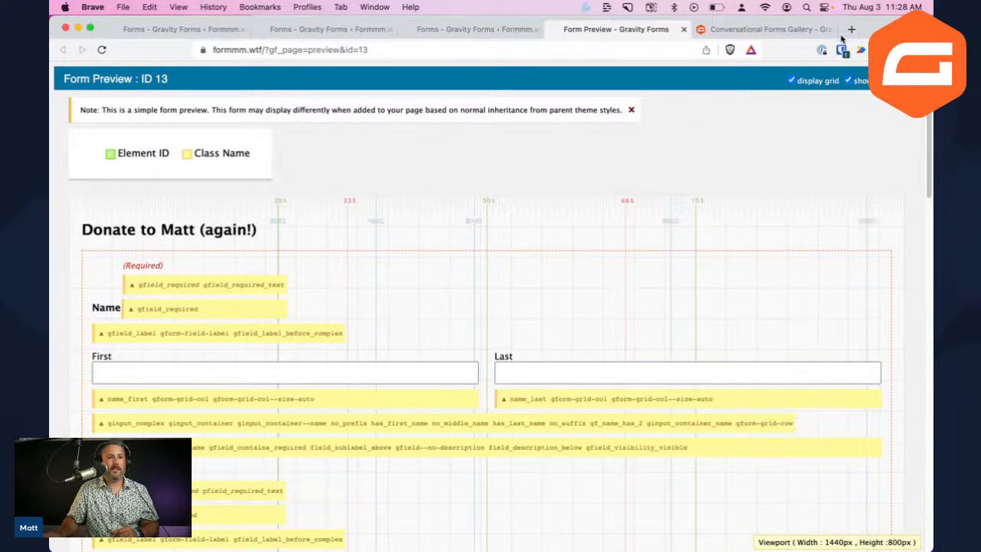
{"action": "left_click", "coordinate": [848, 80]}
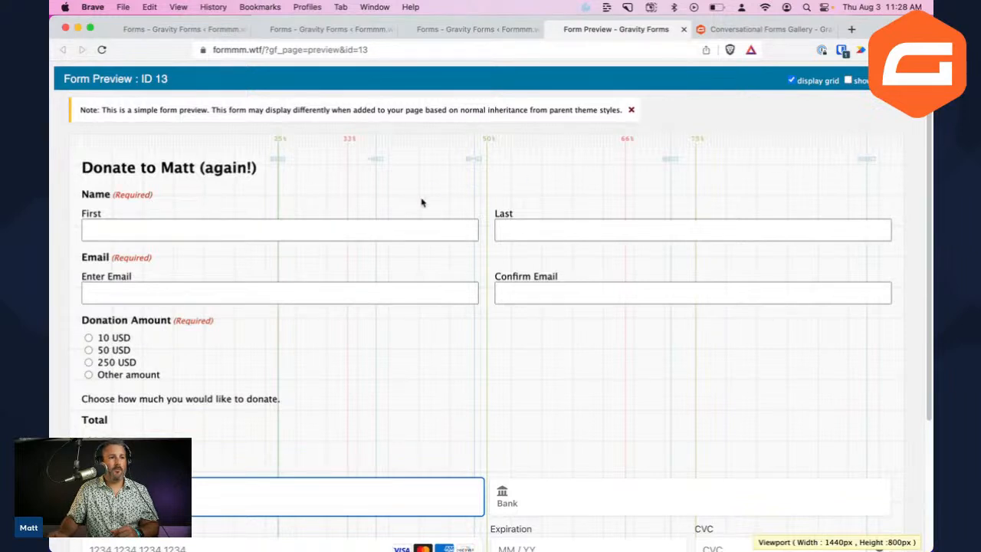
{"action": "left_click", "coordinate": [792, 81]}
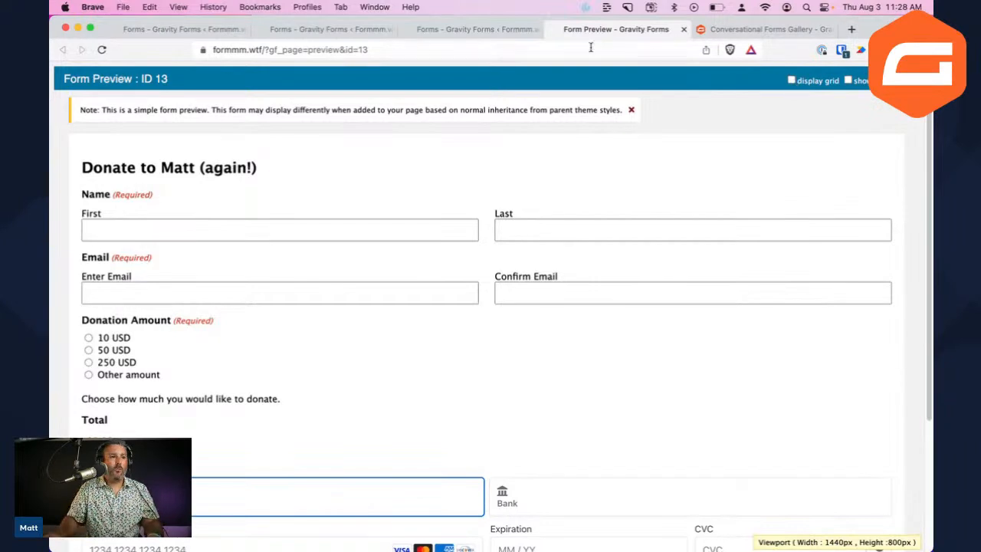
{"action": "left_click", "coordinate": [467, 29]}
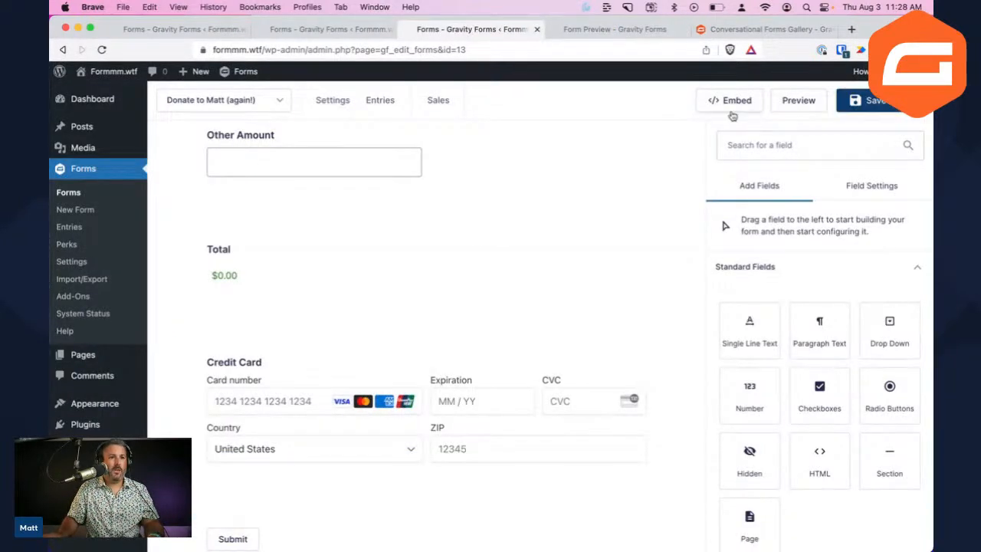
Embed the form into the Donate page
{"action": "left_click", "coordinate": [711, 101]}
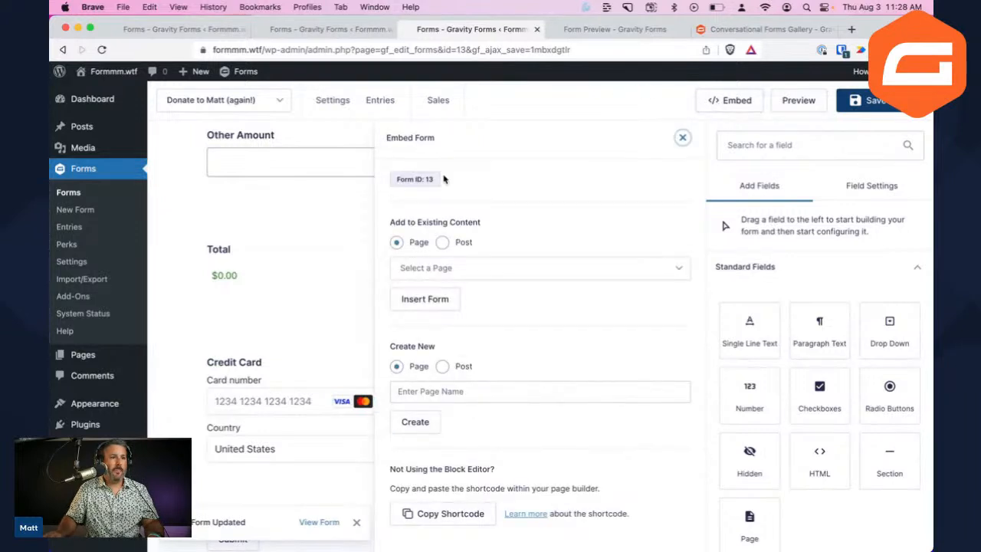
{"action": "left_click", "coordinate": [500, 268]}
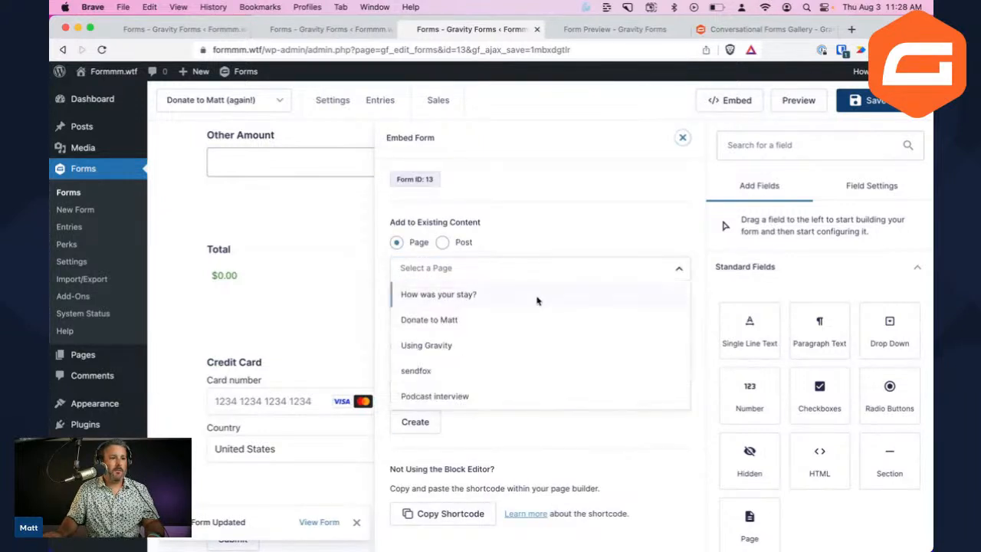
{"action": "left_click", "coordinate": [498, 320]}
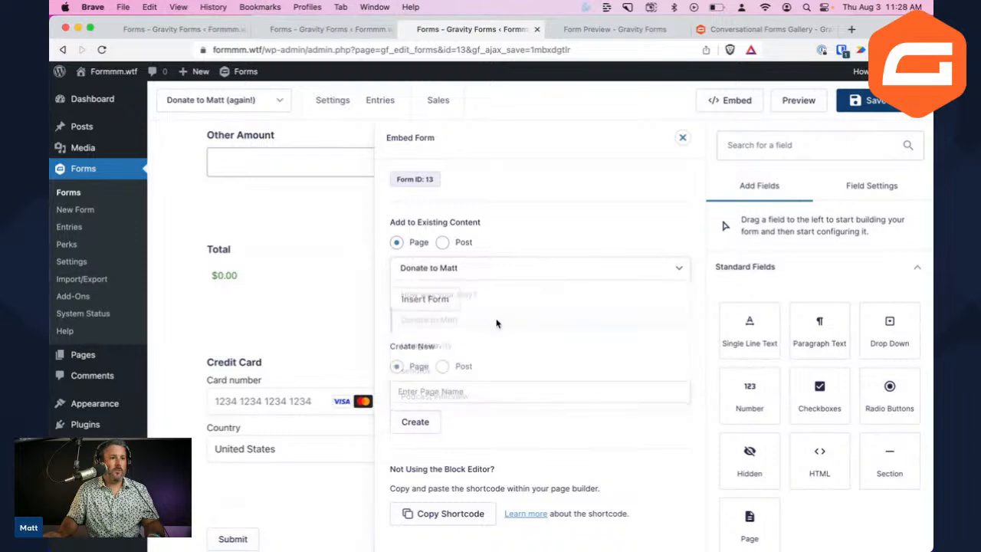
{"action": "left_click", "coordinate": [439, 303]}
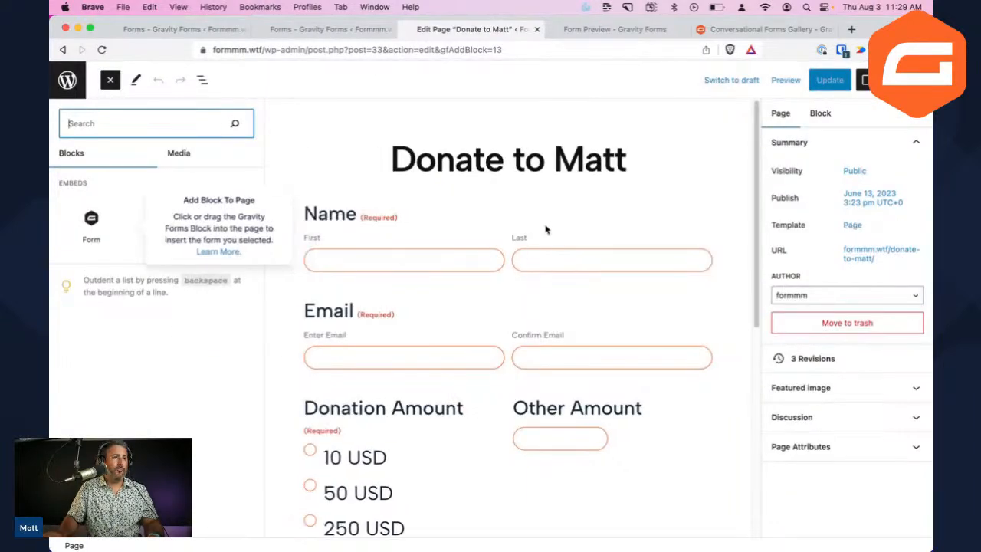
Remove the old form block from the Donate page
{"action": "left_click", "coordinate": [381, 161]}
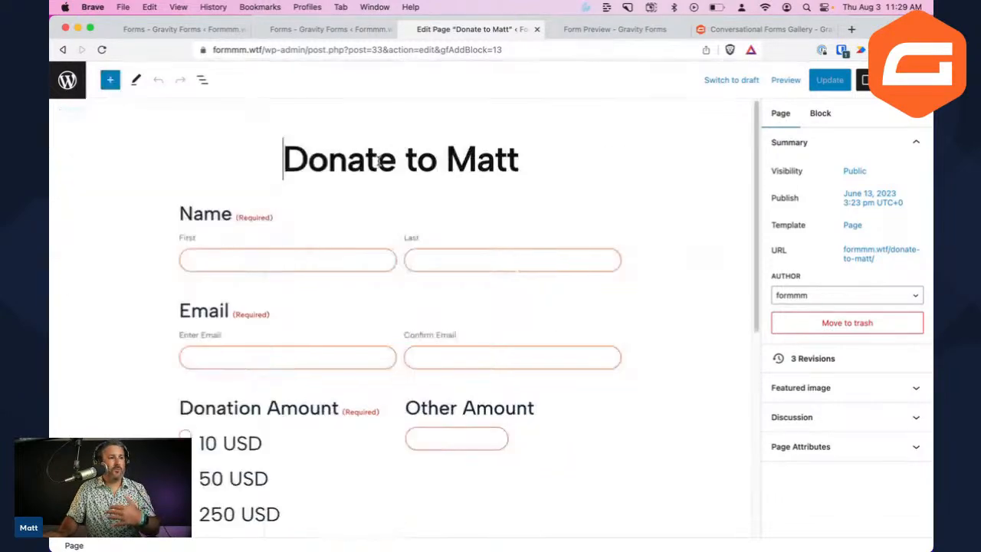
{"action": "scroll", "coordinate": [326, 247], "scroll_direction": "down", "scroll_amount": 5}
{"action": "scroll", "coordinate": [326, 252], "scroll_direction": "up", "scroll_amount": 10}
{"action": "left_click", "coordinate": [400, 235]}
{"action": "scroll", "coordinate": [400, 234], "scroll_direction": "down", "scroll_amount": 2}
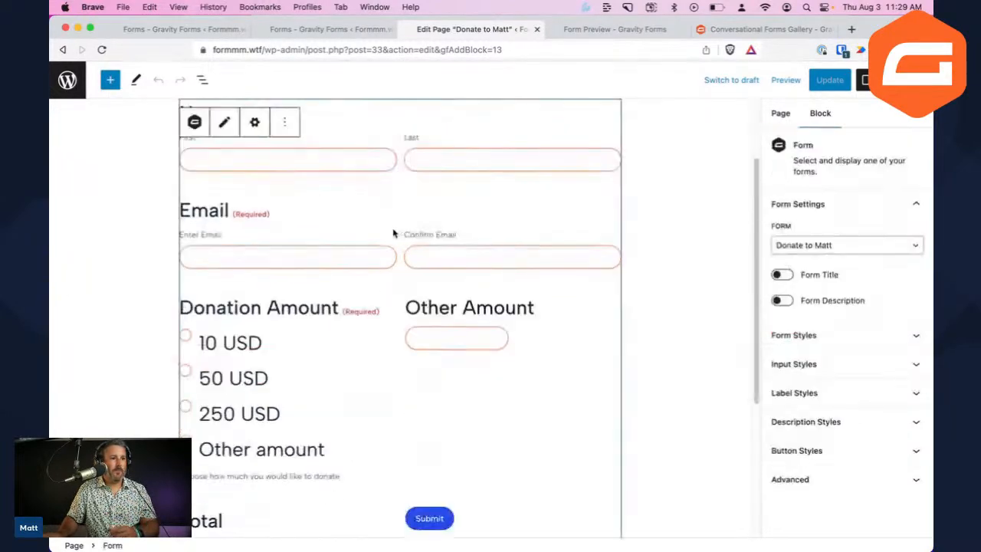
{"action": "left_click", "coordinate": [285, 122]}
{"action": "left_click", "coordinate": [317, 347]}
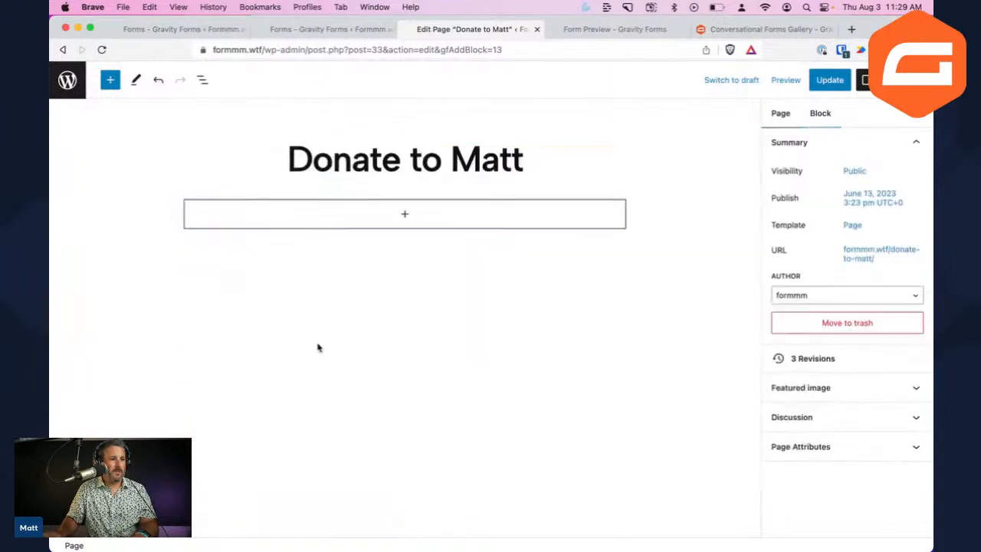
Add a Gravity Forms block showing 'Donate to Matt (again!)' and update the page
{"action": "left_click", "coordinate": [403, 216]}
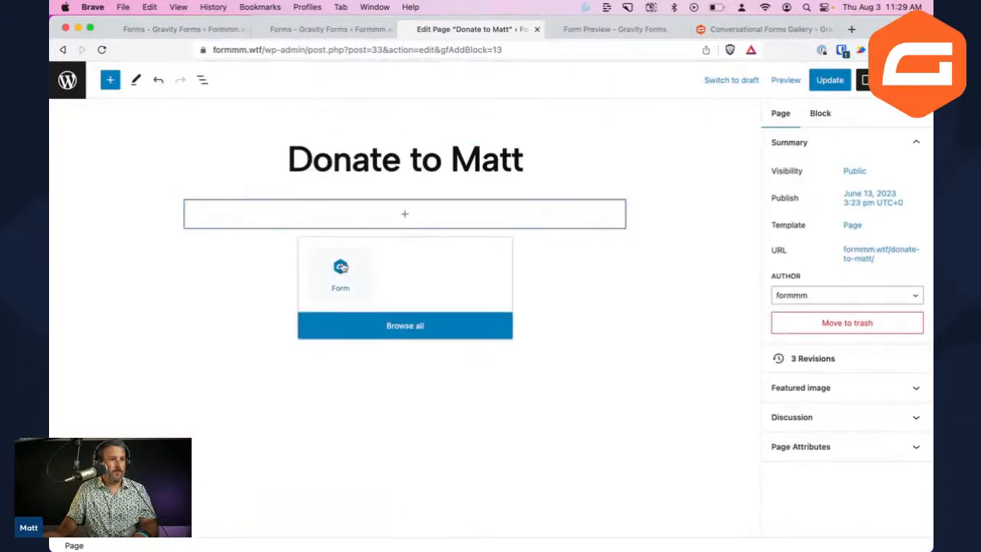
{"action": "left_click", "coordinate": [345, 266]}
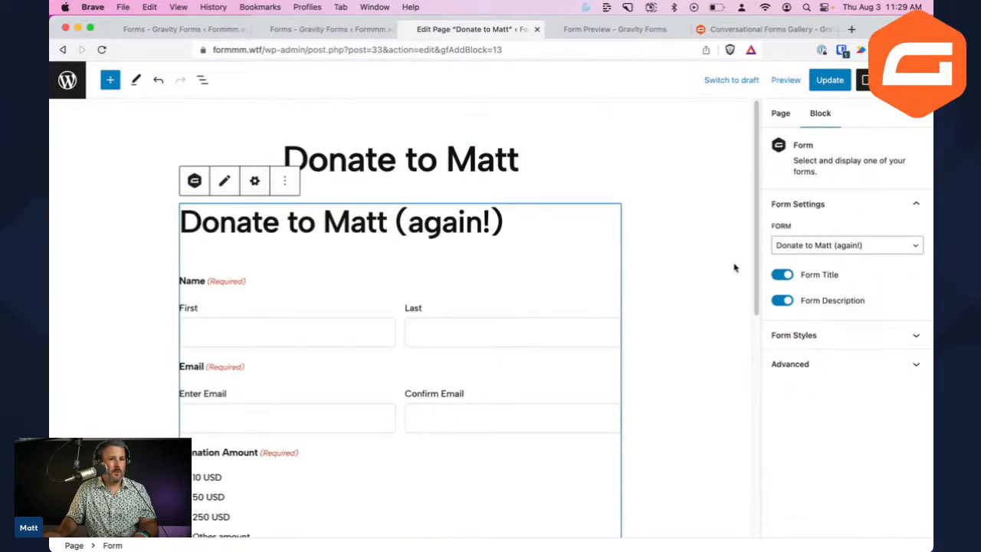
{"action": "left_click", "coordinate": [810, 246]}
{"action": "left_click", "coordinate": [814, 245]}
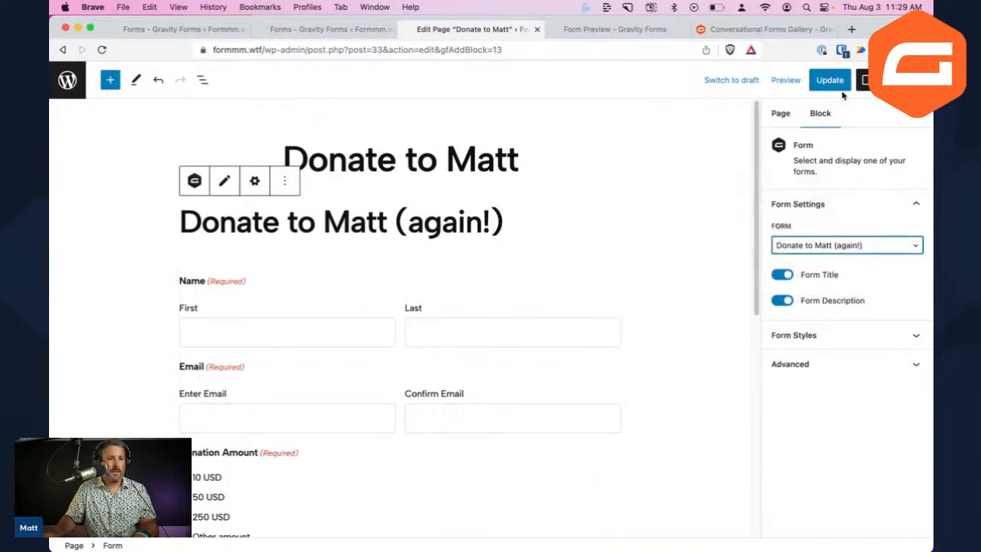
{"action": "left_click", "coordinate": [831, 81]}
{"action": "left_click", "coordinate": [785, 83]}
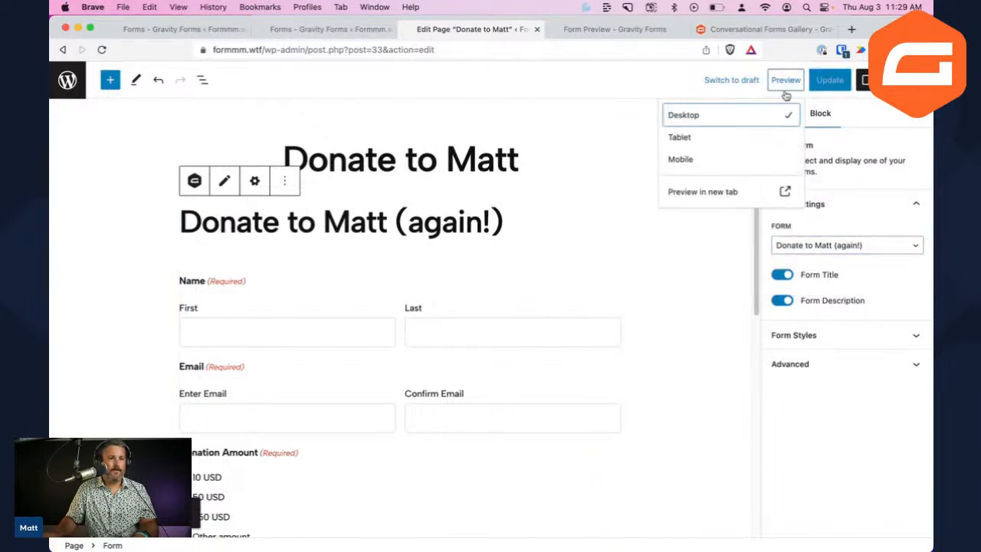
Preview the Donate page and enter a custom donation amount of 500
{"action": "left_click", "coordinate": [720, 191]}
{"action": "scroll", "coordinate": [505, 216], "scroll_direction": "down", "scroll_amount": 4}
{"action": "scroll", "coordinate": [521, 222], "scroll_direction": "up", "scroll_amount": 3}
{"action": "scroll", "coordinate": [445, 287], "scroll_direction": "down", "scroll_amount": 6}
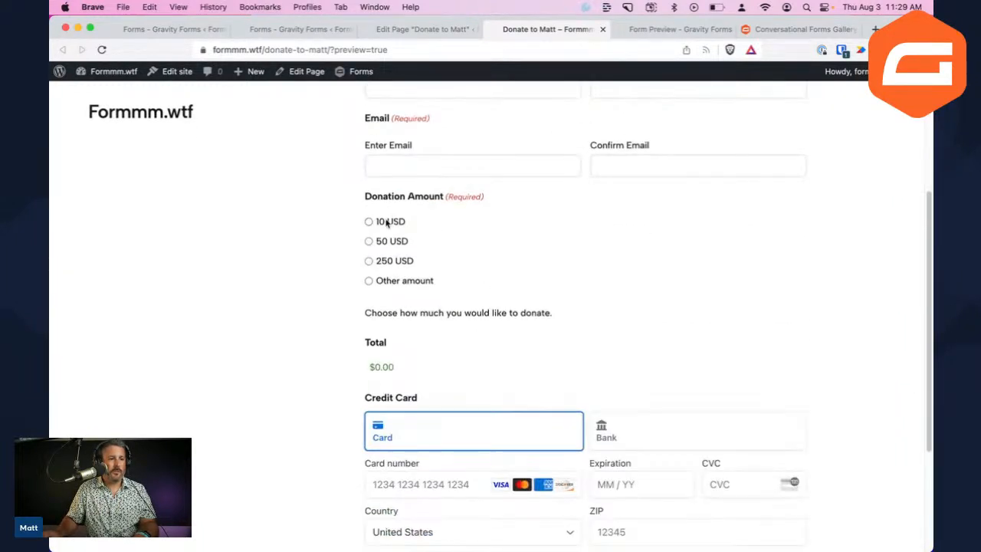
{"action": "left_click", "coordinate": [368, 222]}
{"action": "left_click", "coordinate": [369, 240]}
{"action": "left_click", "coordinate": [368, 261]}
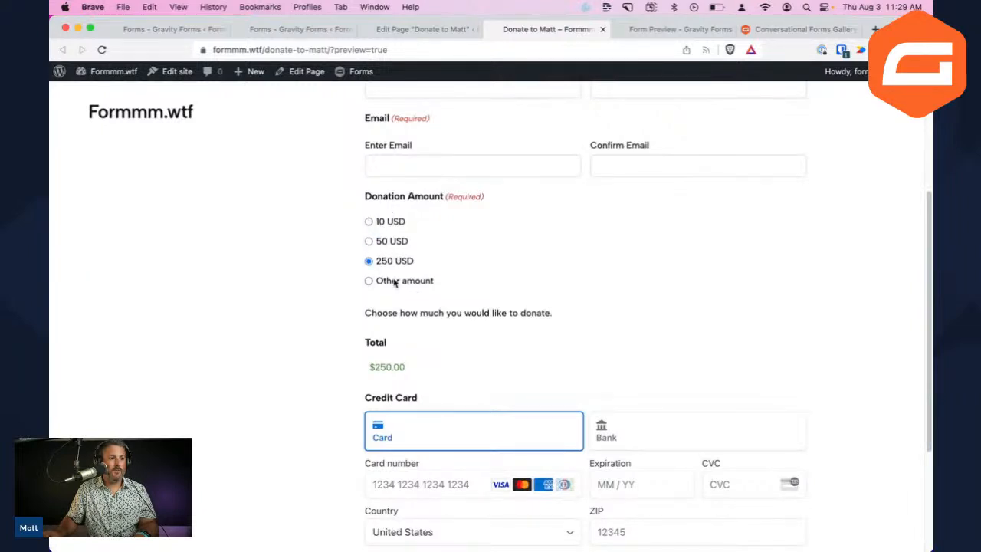
{"action": "left_click", "coordinate": [396, 282]}
{"action": "left_click", "coordinate": [439, 369]}
{"action": "type", "text": "500"}
{"action": "scroll", "coordinate": [466, 340], "scroll_direction": "down", "scroll_amount": 3}
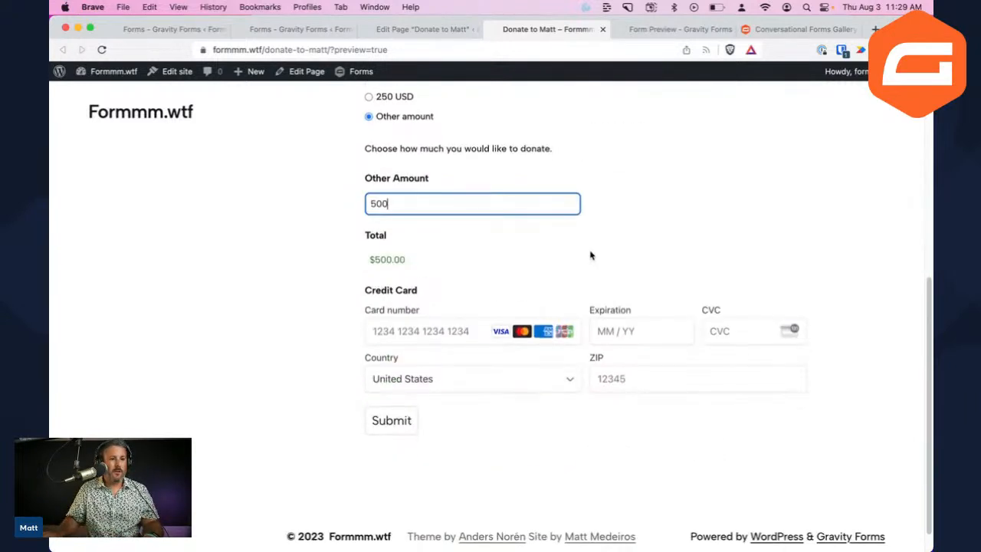
{"action": "left_click", "coordinate": [417, 238]}
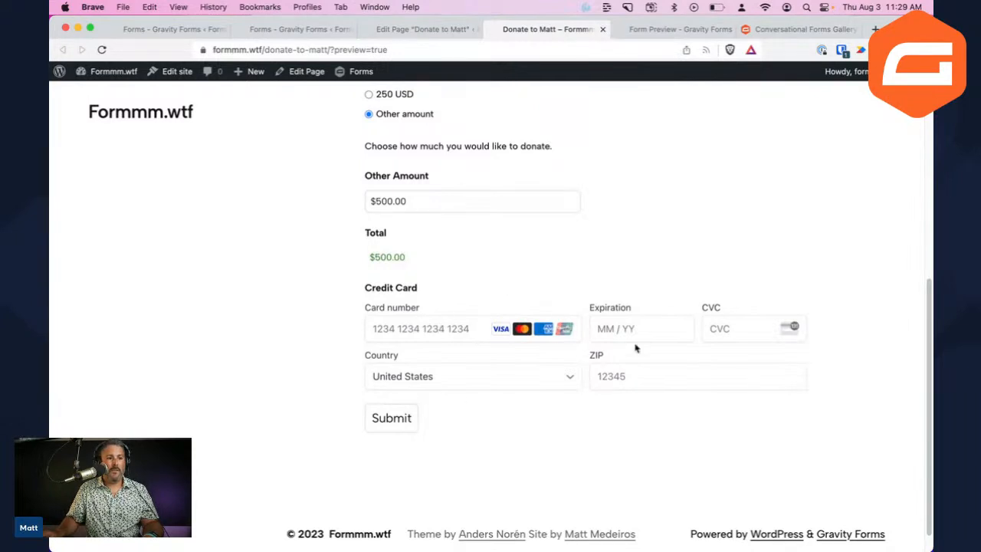
{"action": "scroll", "coordinate": [518, 361], "scroll_direction": "up", "scroll_amount": 4}
{"action": "scroll", "coordinate": [512, 357], "scroll_direction": "right", "scroll_amount": 2}
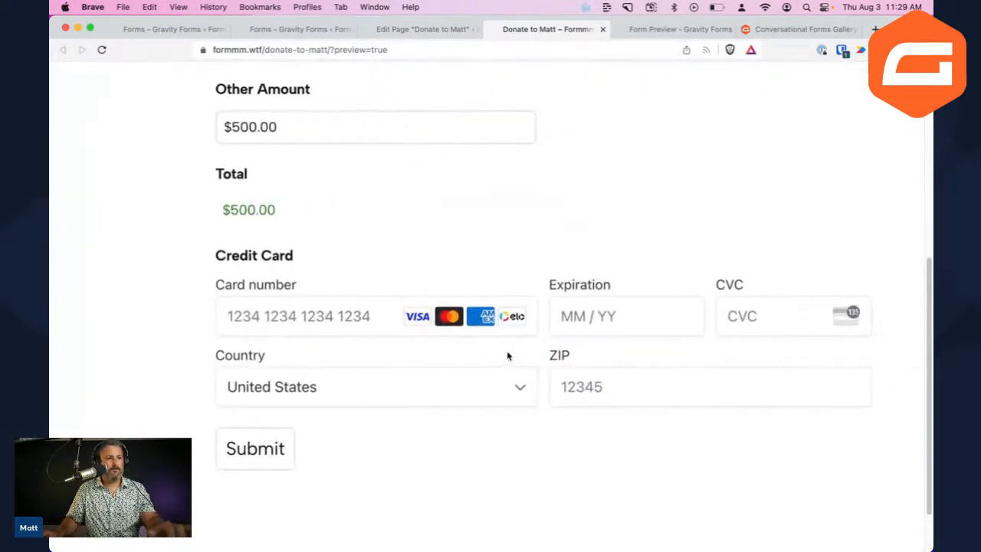
{"action": "left_click", "coordinate": [353, 315]}
{"action": "key", "text": "Tab"}
{"action": "key", "text": "Tab"}
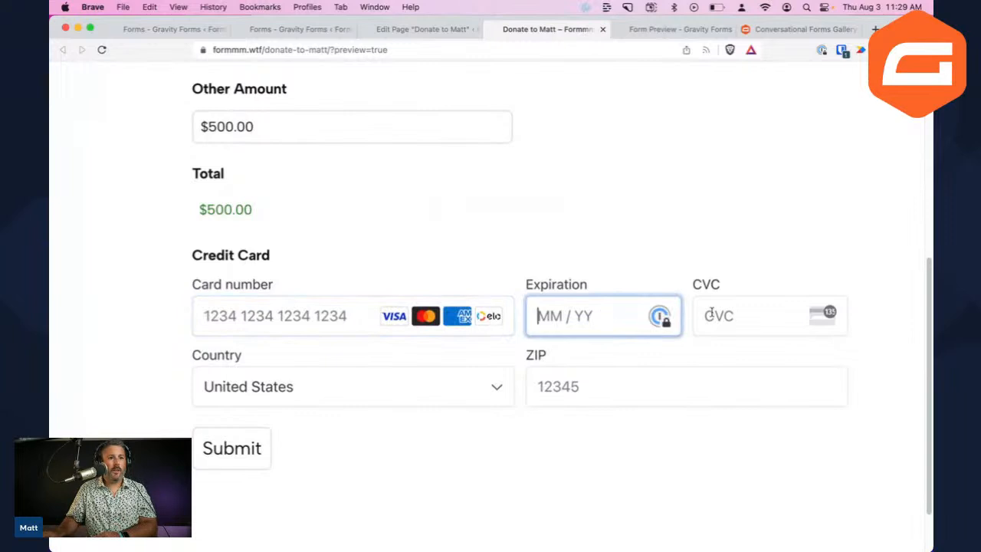
{"action": "left_click", "coordinate": [298, 322]}
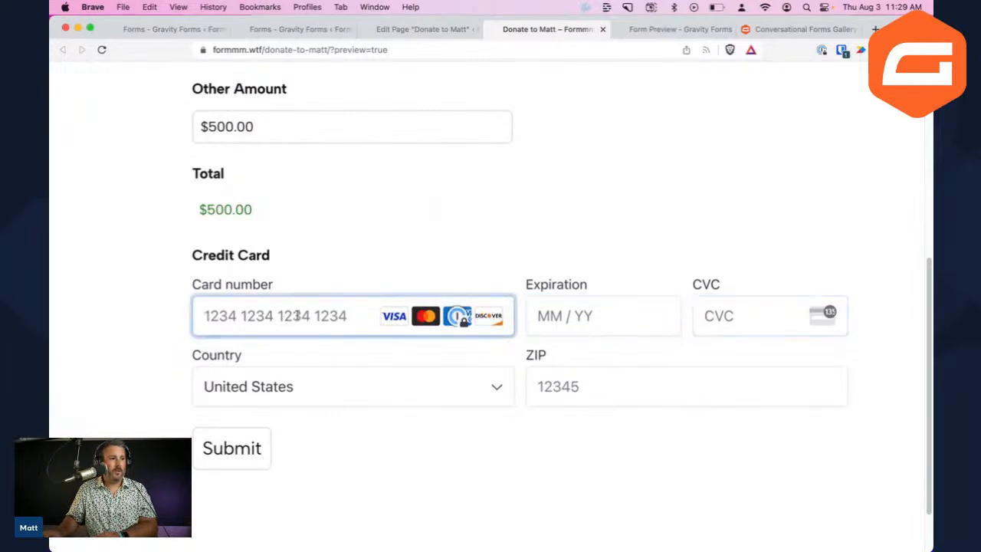
{"action": "type", "text": "4242 4242 4242 4242"}
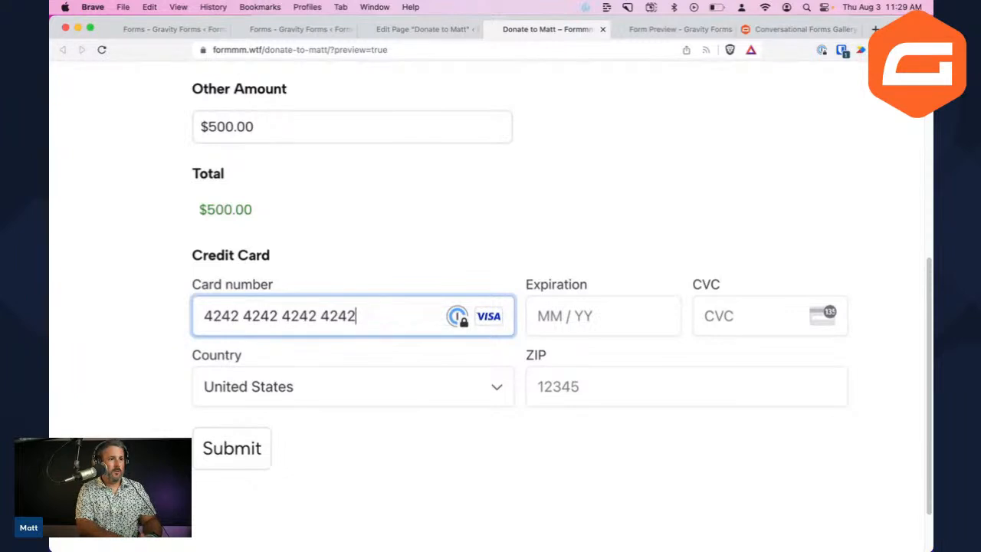
{"action": "key", "text": "Tab"}
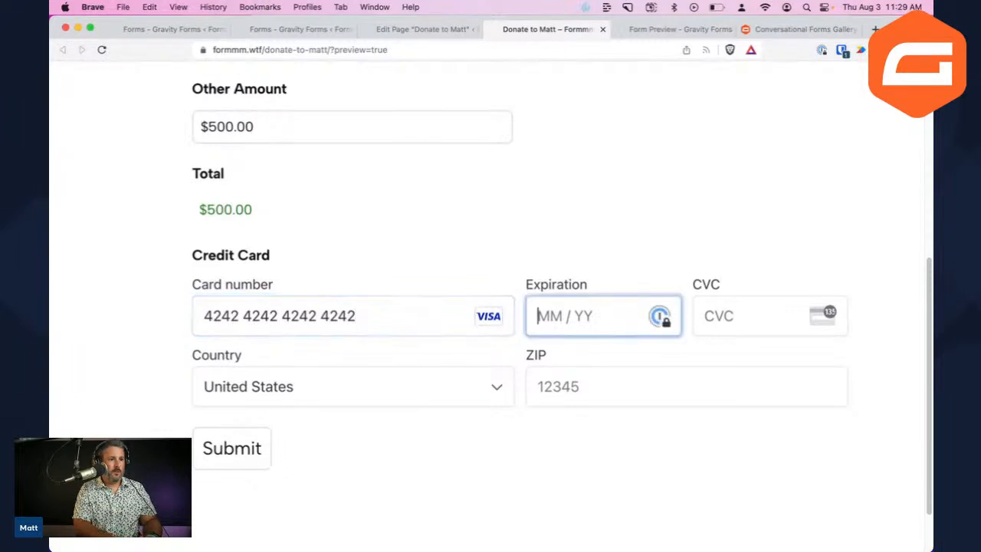
{"action": "type", "text": "01"}
{"action": "key", "text": "Tab"}
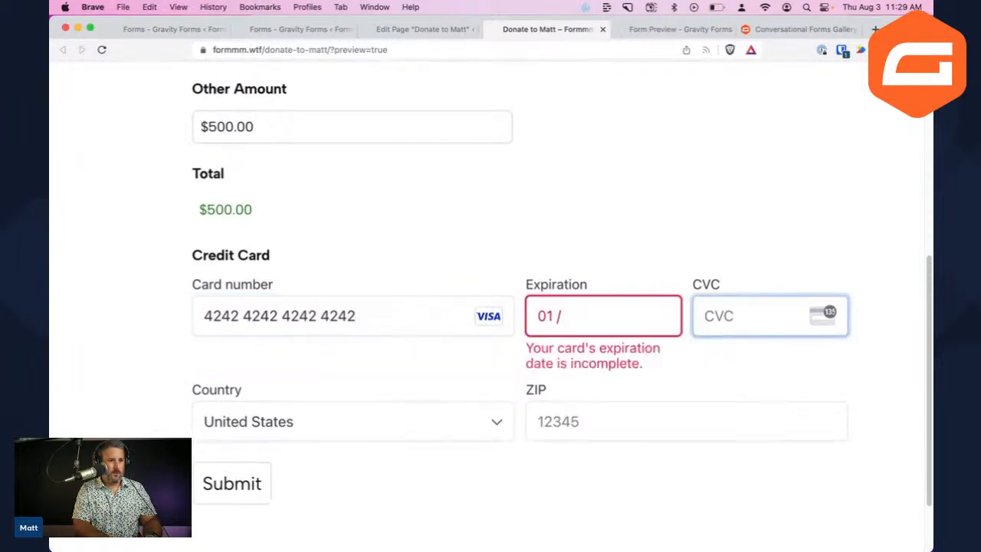
{"action": "left_click", "coordinate": [606, 310]}
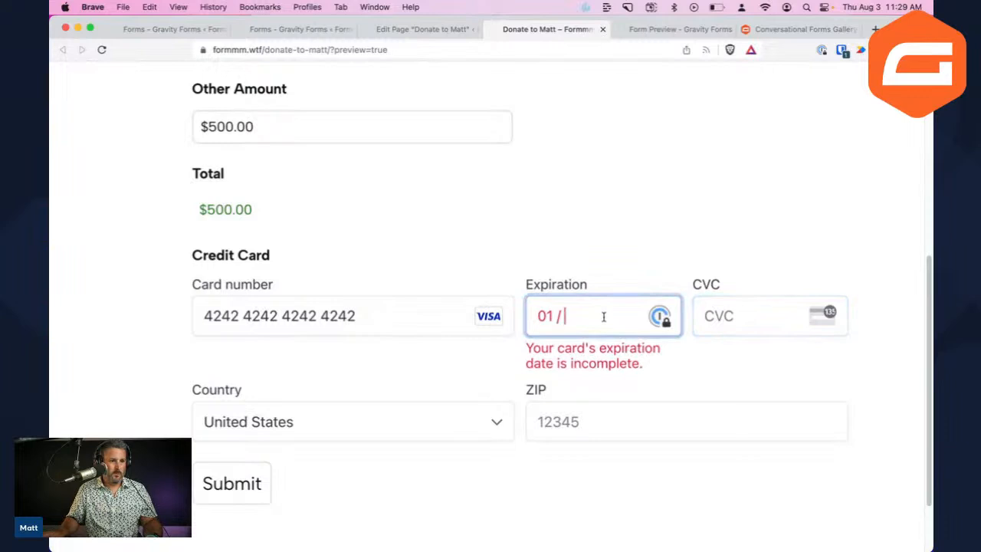
{"action": "type", "text": "28"}
{"action": "key", "text": "Tab"}
{"action": "type", "text": "123"}
{"action": "left_click", "coordinate": [643, 385]}
{"action": "type", "text": "123"}
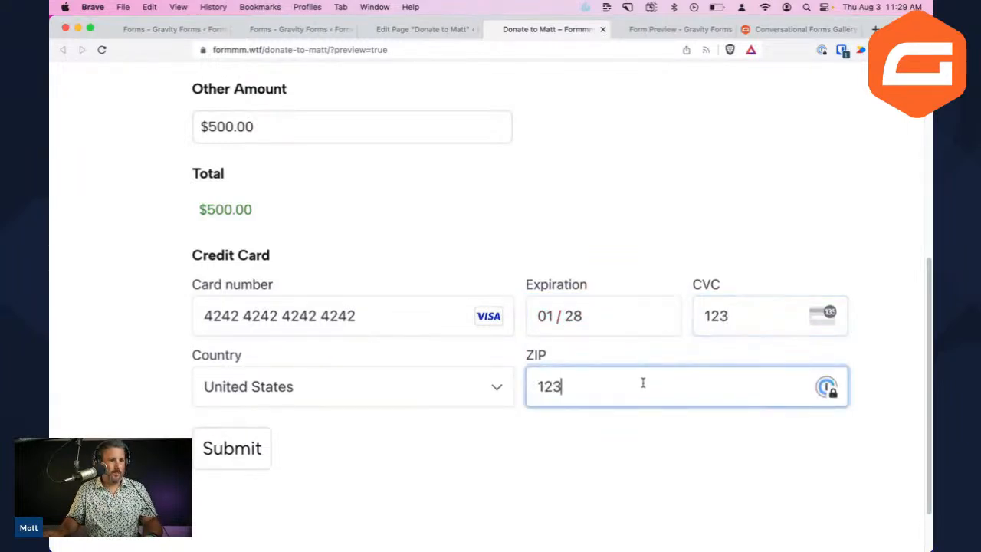
{"action": "type", "text": "45"}
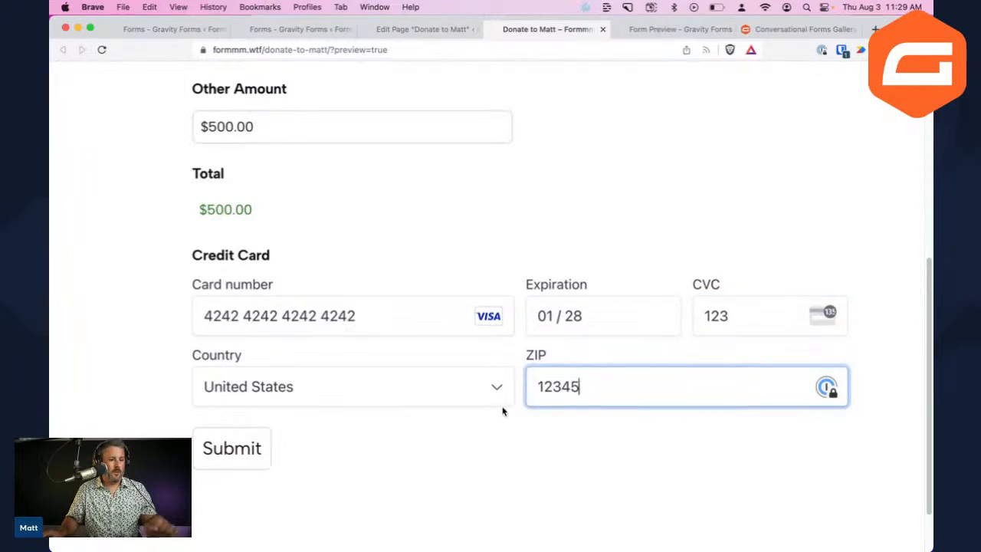
{"action": "key", "text": "super+minus"}
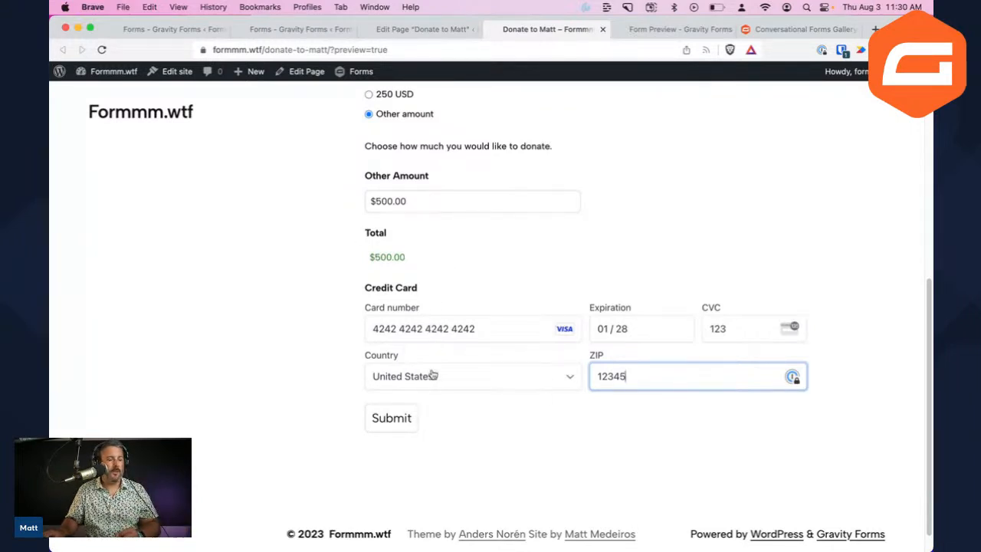
{"action": "scroll", "coordinate": [429, 368], "scroll_direction": "up", "scroll_amount": 5}
{"action": "scroll", "coordinate": [429, 376], "scroll_direction": "down", "scroll_amount": 6}
Submit, then fill in the first and last name, email and confirmation email
{"action": "left_click", "coordinate": [406, 392]}
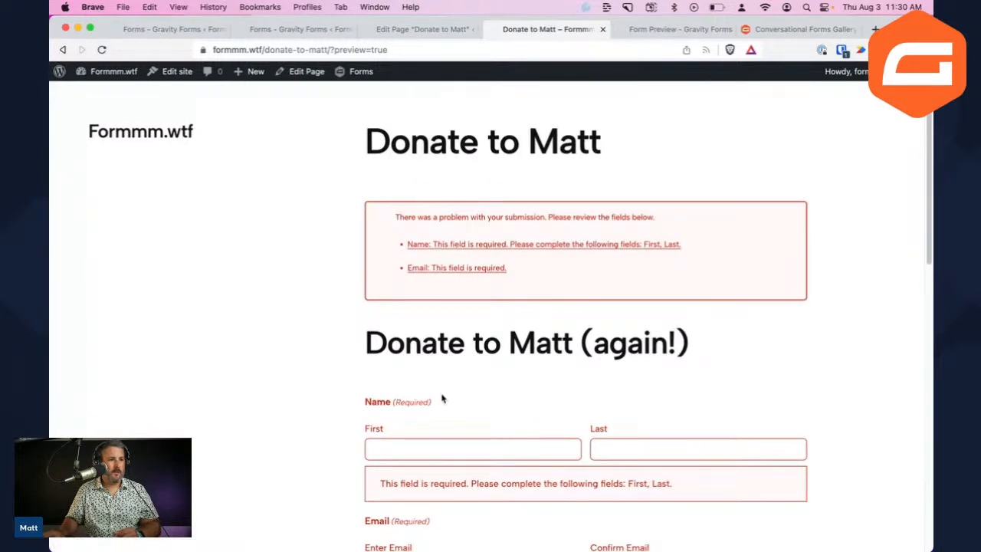
{"action": "scroll", "coordinate": [441, 395], "scroll_direction": "down", "scroll_amount": 5}
{"action": "left_click", "coordinate": [571, 259]}
{"action": "type", "text": "M"}
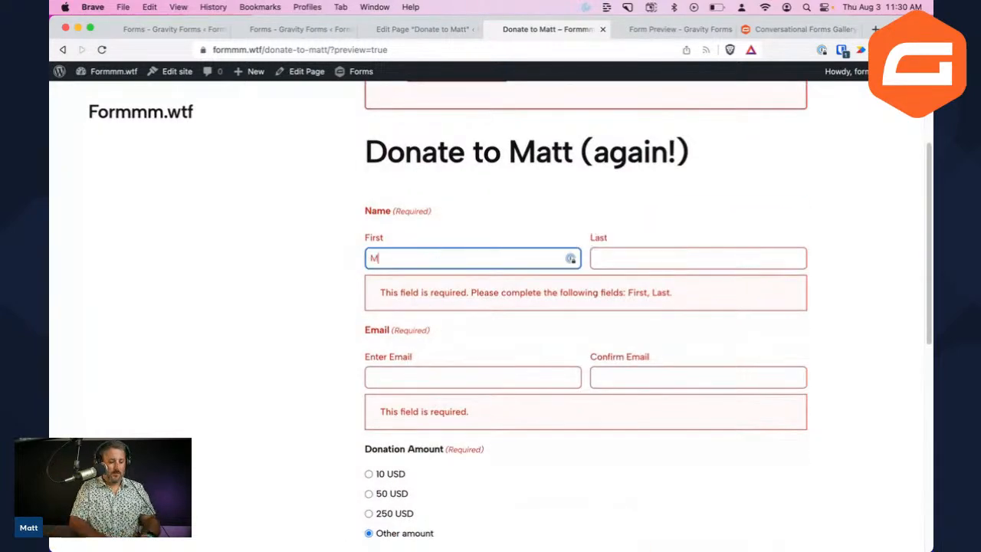
{"action": "type", "text": "att"}
{"action": "key", "text": "Tab"}
{"action": "type", "text": "Mede"}
{"action": "key", "text": "Tab"}
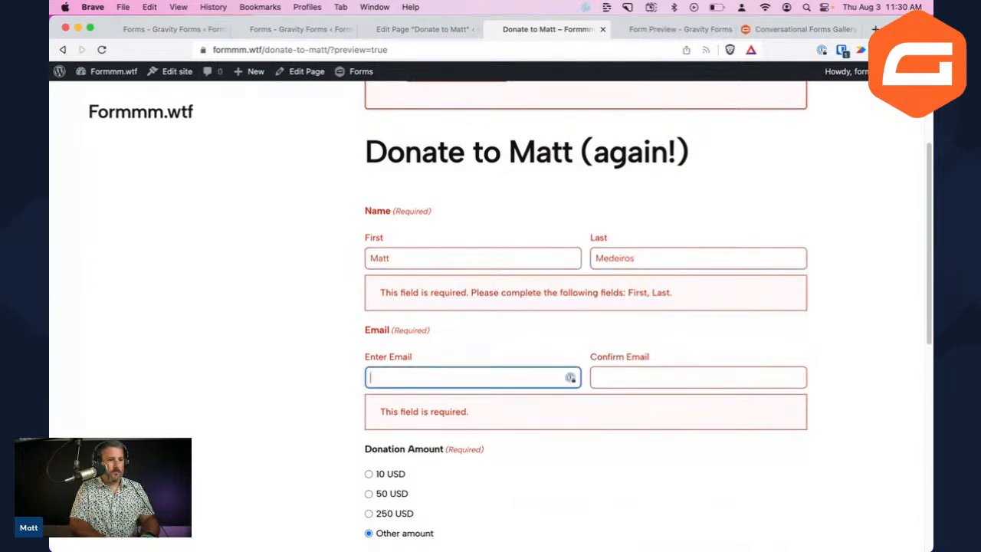
{"action": "key", "text": "Tab"}
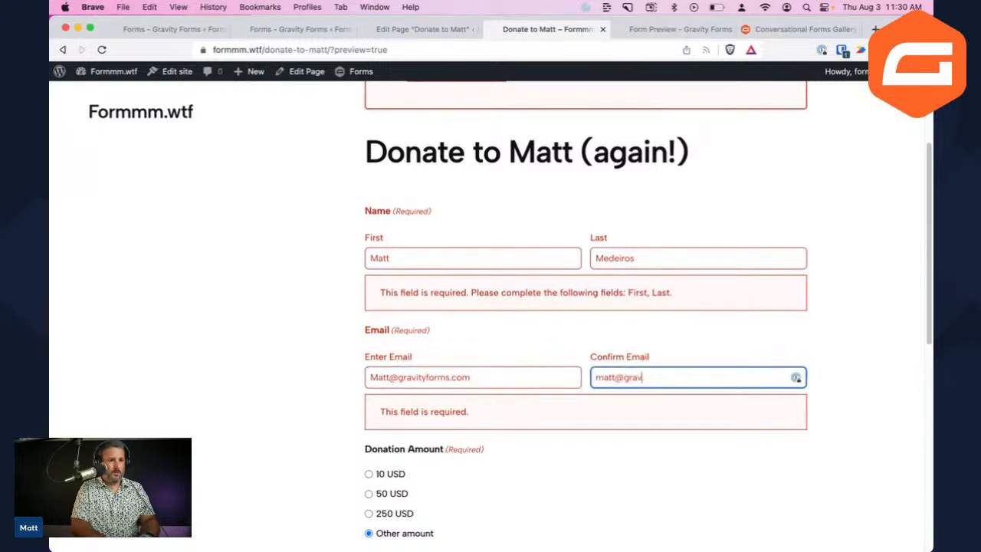
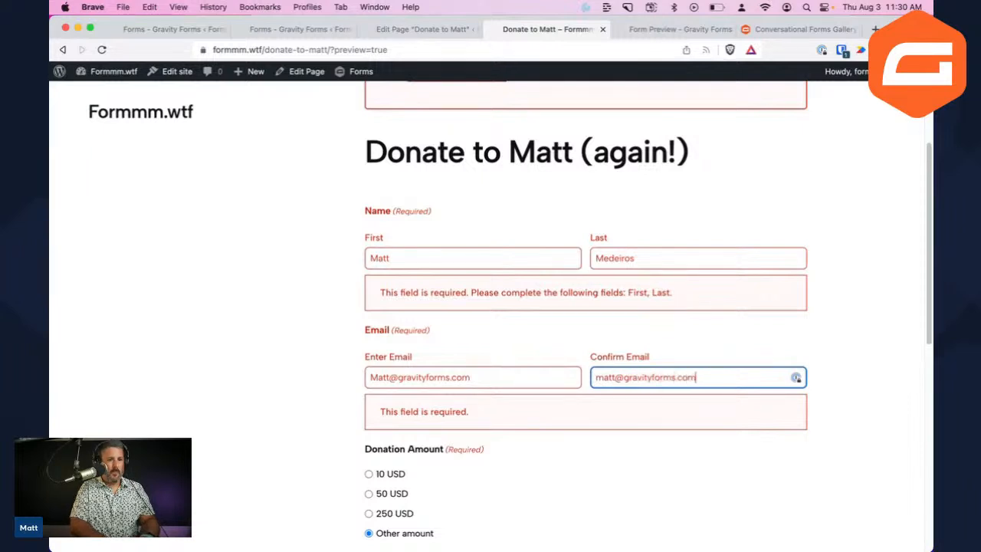
{"action": "key", "text": "shift+Tab"}
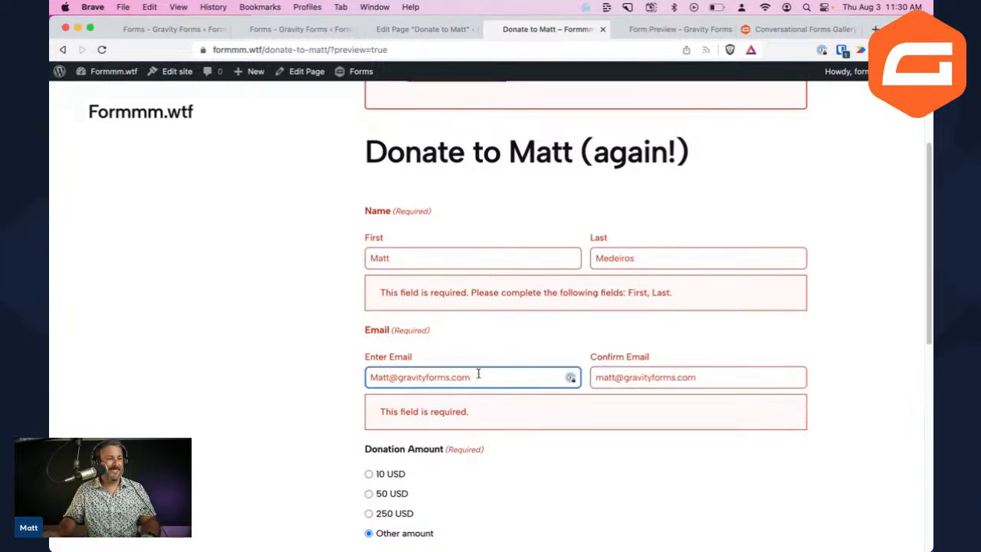
{"action": "scroll", "coordinate": [475, 368], "scroll_direction": "down", "scroll_amount": 5}
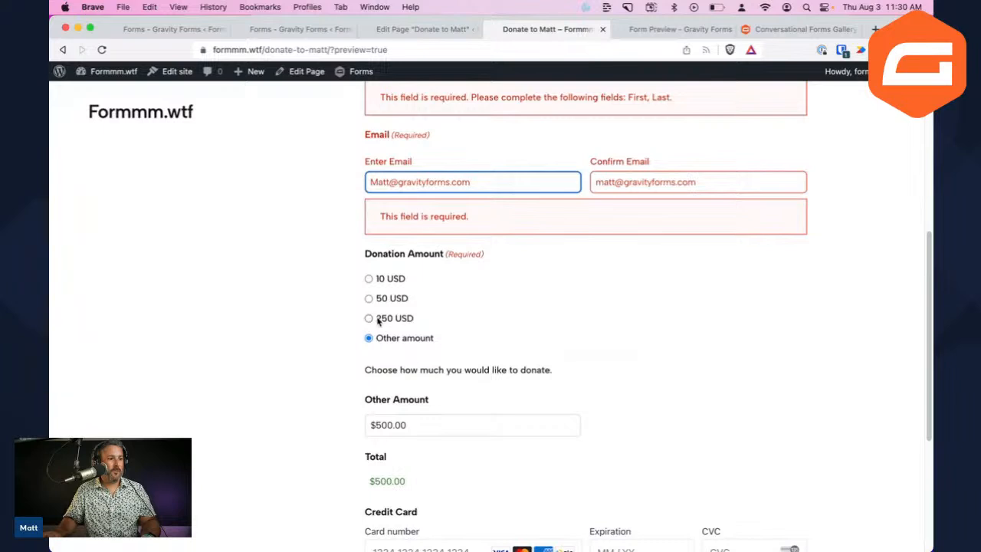
{"action": "scroll", "coordinate": [409, 429], "scroll_direction": "down", "scroll_amount": 5}
{"action": "left_click", "coordinate": [444, 347]}
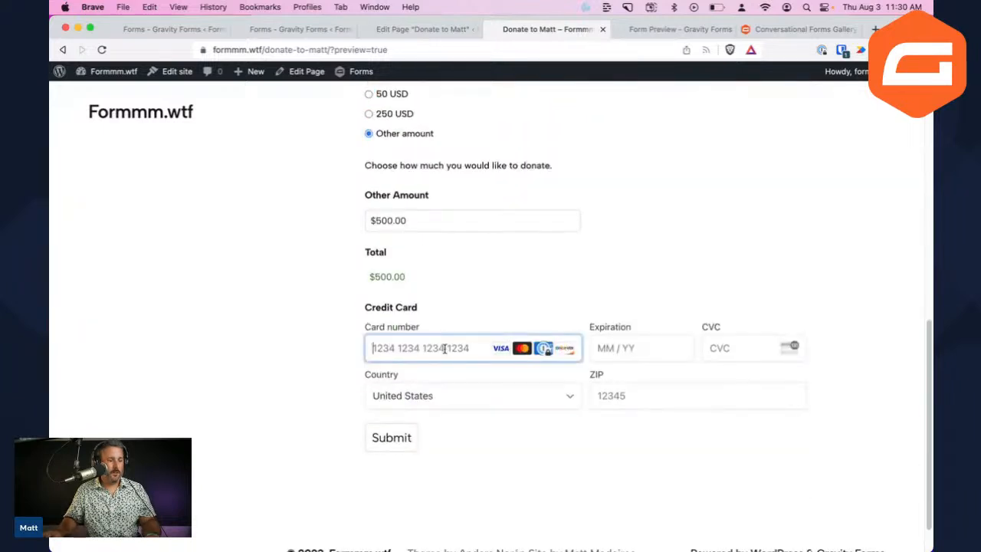
{"action": "type", "text": "4242 4242 4242 4242"}
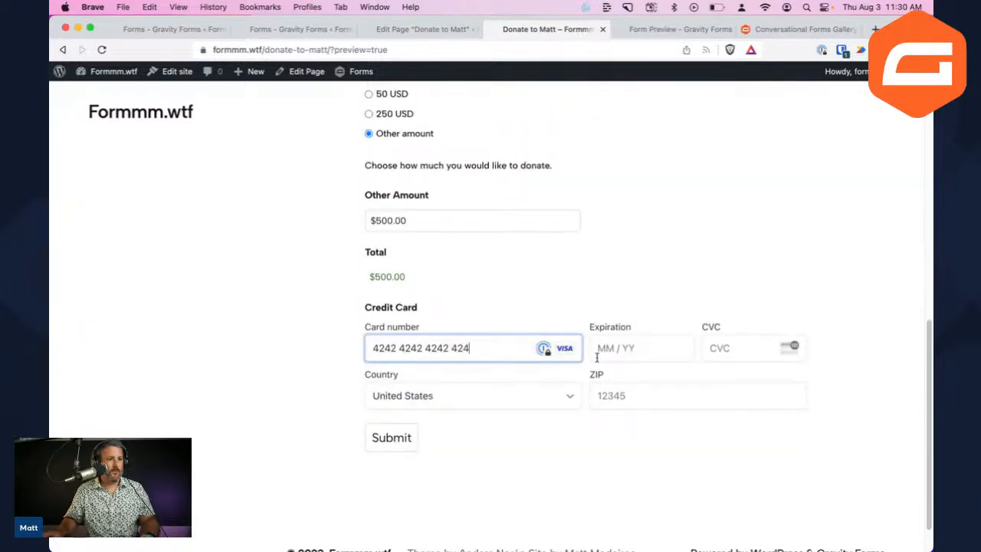
{"action": "left_click", "coordinate": [627, 348]}
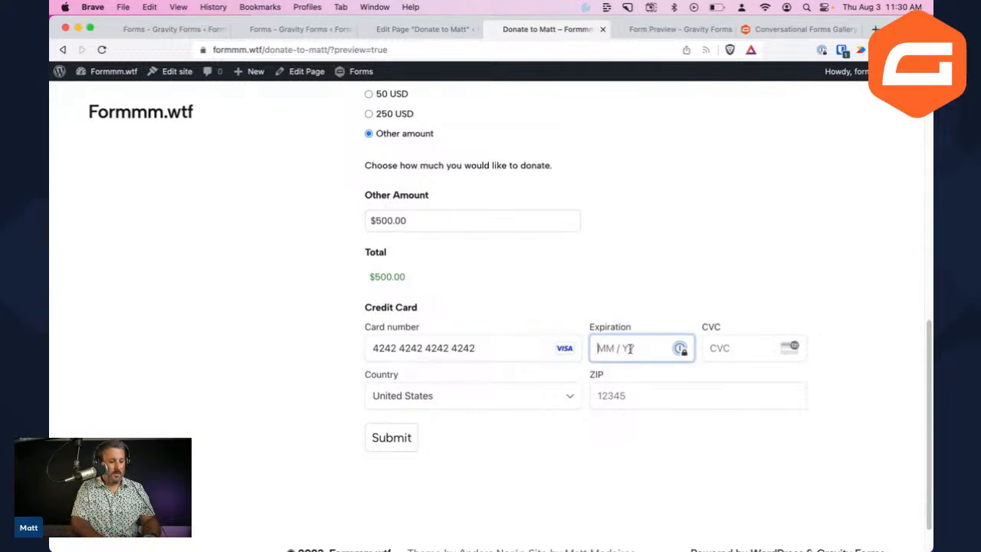
{"action": "type", "text": "01 / "}
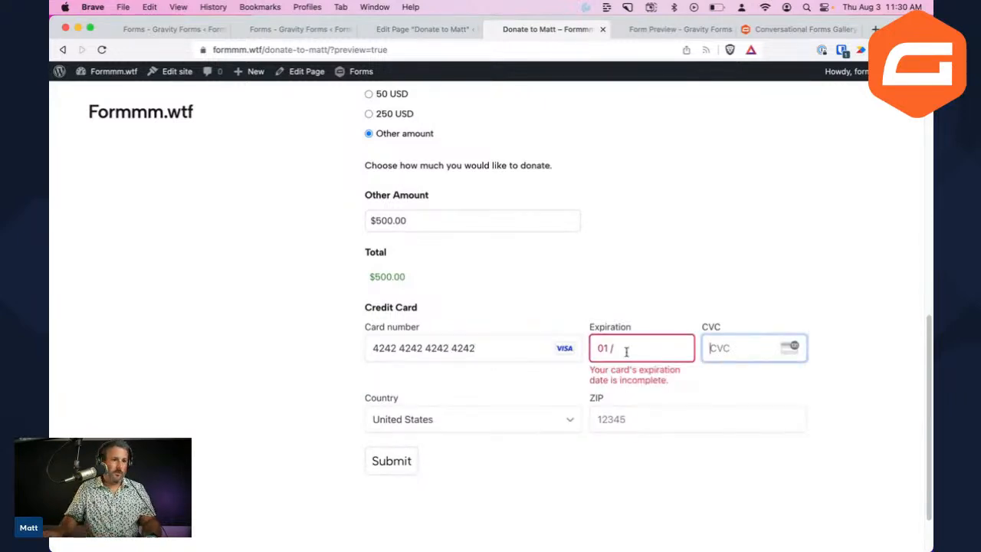
{"action": "type", "text": "26"}
{"action": "left_click", "coordinate": [731, 348]}
{"action": "type", "text": "123"}
{"action": "left_click", "coordinate": [642, 399]}
{"action": "type", "text": "1234"}
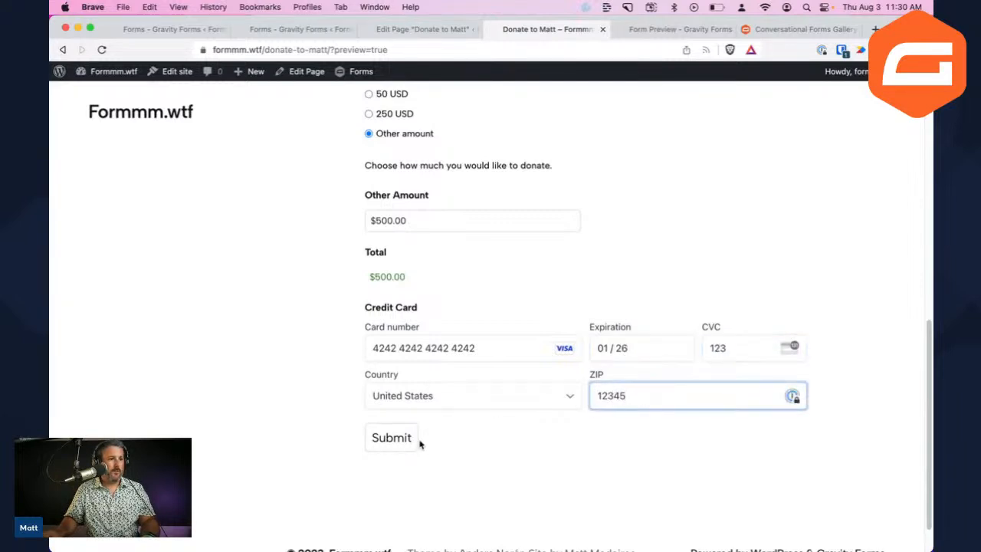
{"action": "left_click", "coordinate": [396, 438]}
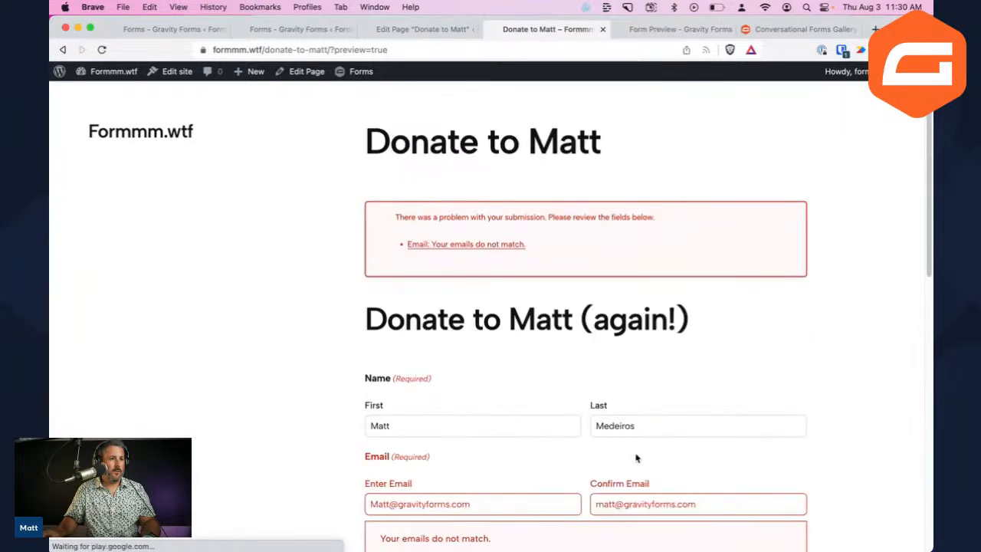
Lowercase the first email's initial letter so both email fields match
{"action": "scroll", "coordinate": [573, 472], "scroll_direction": "down", "scroll_amount": 3}
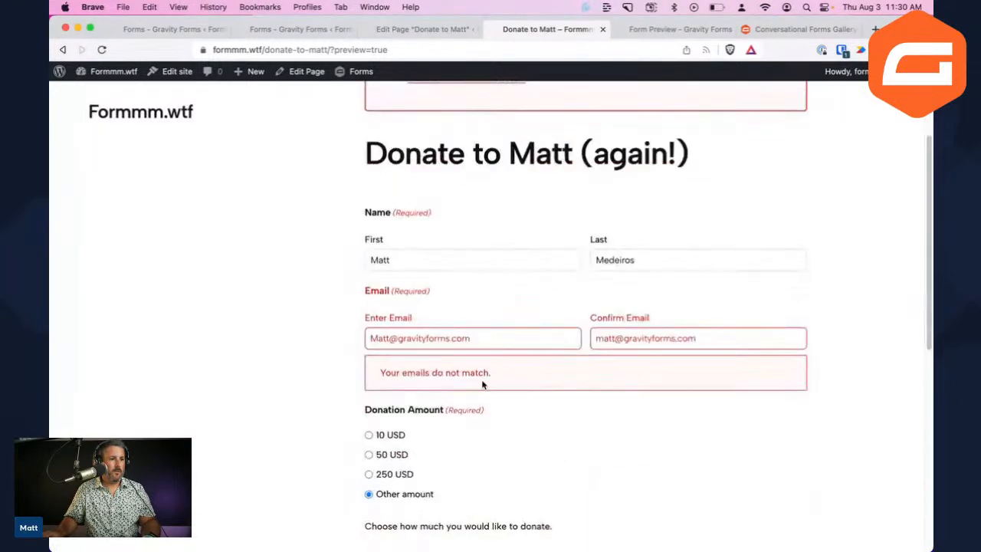
{"action": "left_click", "coordinate": [448, 338]}
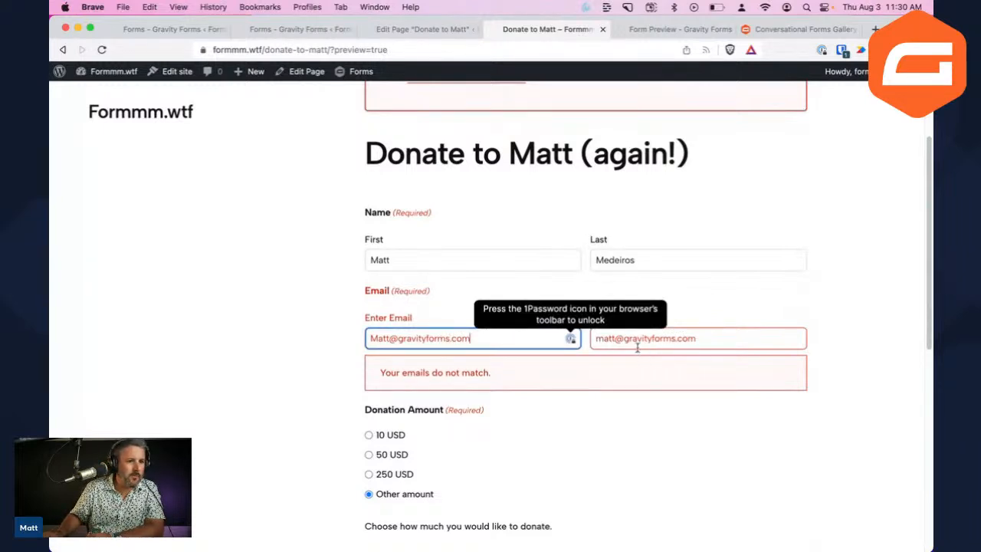
{"action": "left_click", "coordinate": [678, 338]}
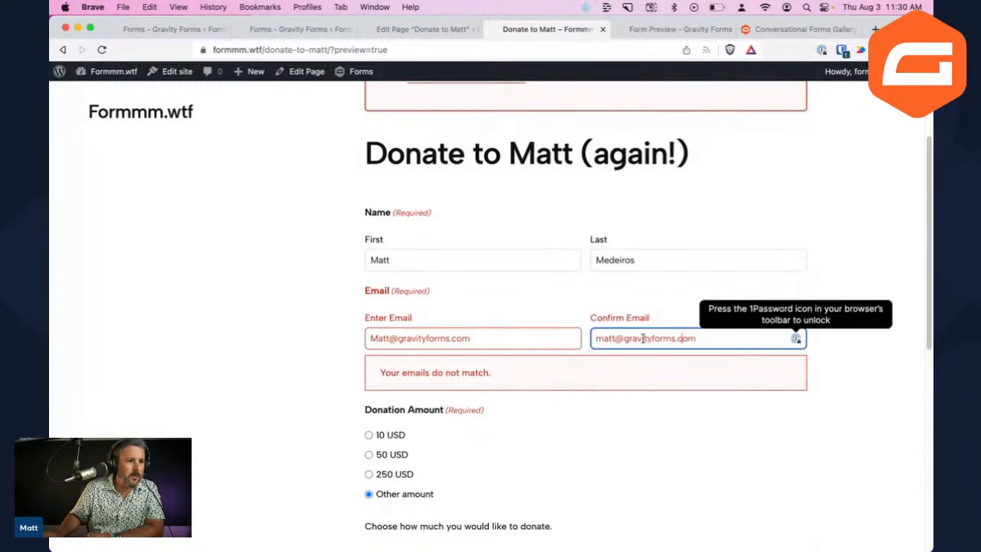
{"action": "left_click", "coordinate": [376, 338]}
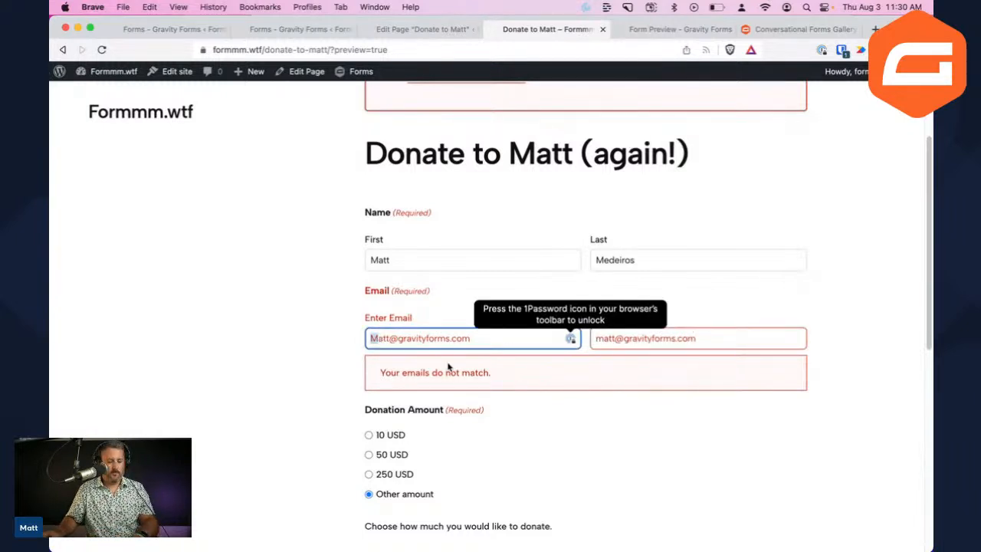
{"action": "key", "text": "Delete"}
{"action": "type", "text": "m"}
{"action": "scroll", "coordinate": [522, 398], "scroll_direction": "down", "scroll_amount": 5}
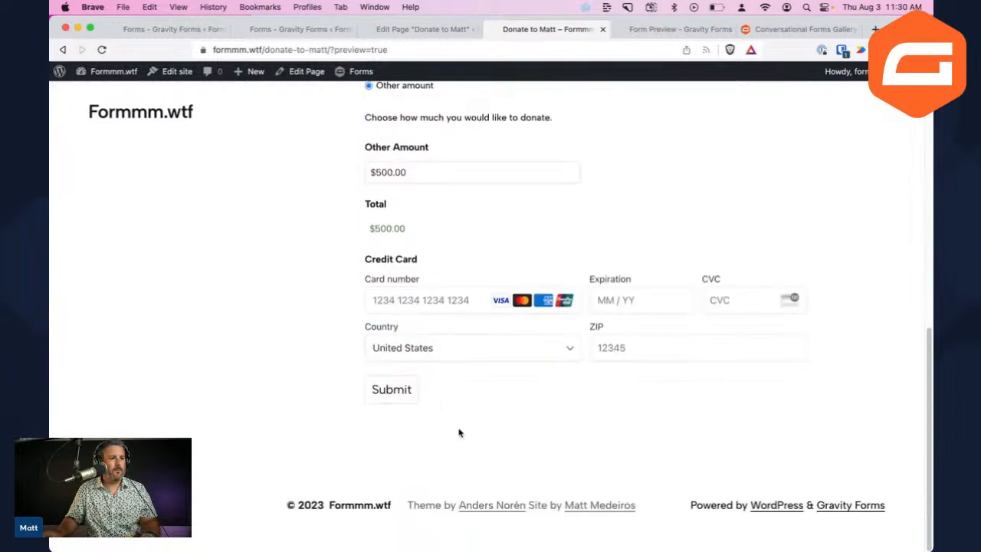
{"action": "left_click", "coordinate": [425, 304]}
{"action": "type", "text": "4242 4242 4242 4242"}
{"action": "left_click", "coordinate": [624, 296]}
{"action": "type", "text": "0126"}
{"action": "type", "text": "123"}
{"action": "left_click", "coordinate": [605, 344]}
{"action": "type", "text": "12345"}
{"action": "left_click", "coordinate": [406, 390]}
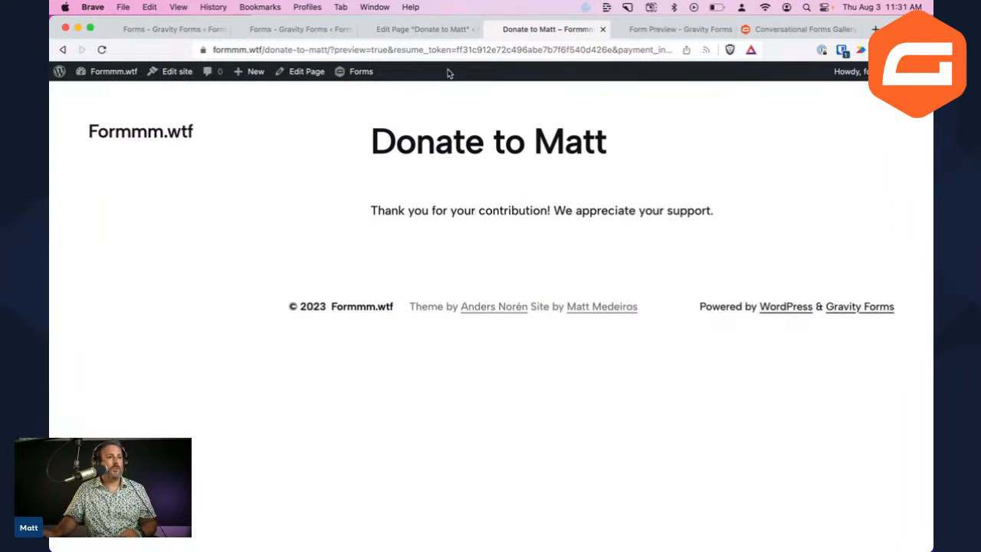
Switch browser tabs back to the Gravity Forms editor for 'Donate to Matt (again!)'
{"action": "left_click", "coordinate": [434, 30]}
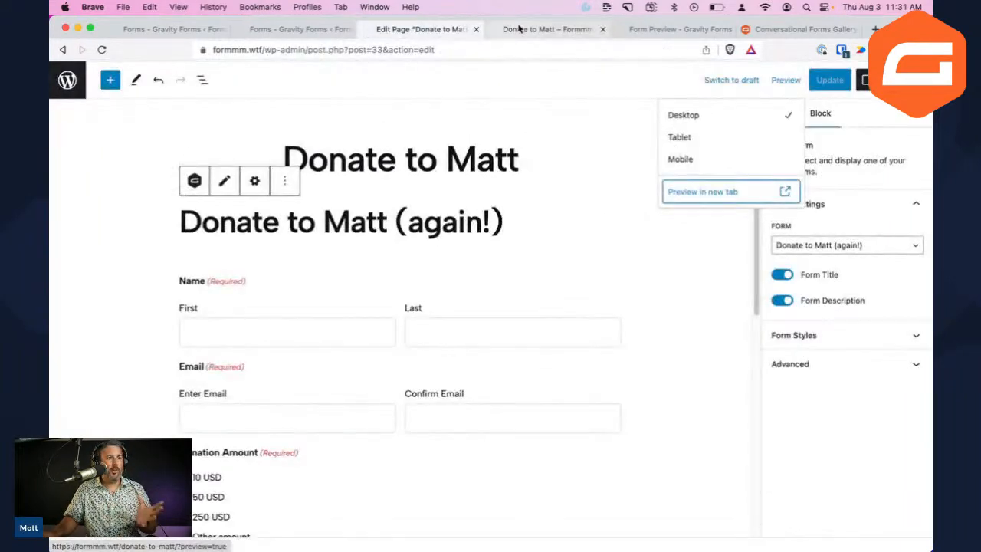
{"action": "left_click", "coordinate": [514, 29]}
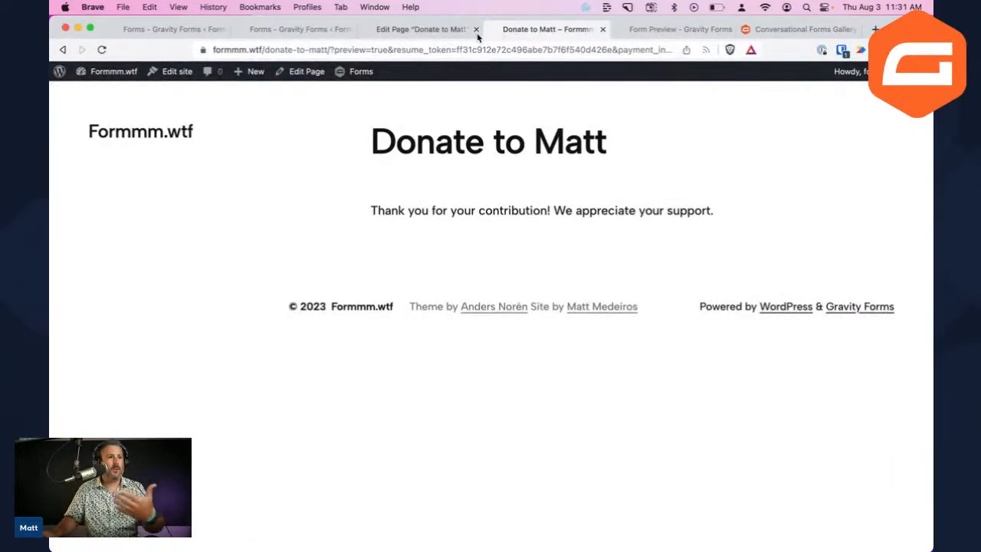
{"action": "left_click", "coordinate": [429, 29]}
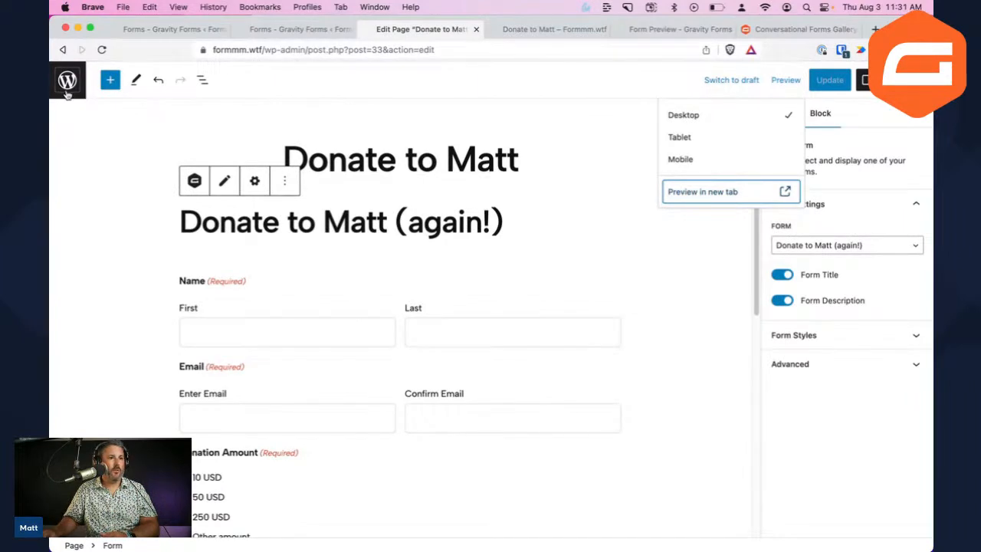
{"action": "left_click", "coordinate": [299, 29]}
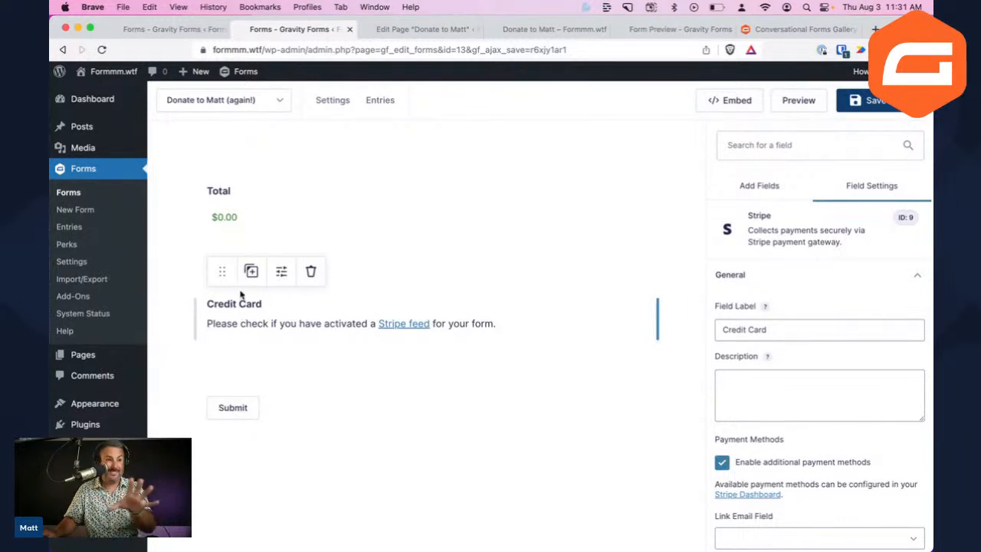
Leave the editor and view the Entries list for 'Donate to Matt (again!)'
{"action": "left_click", "coordinate": [89, 229]}
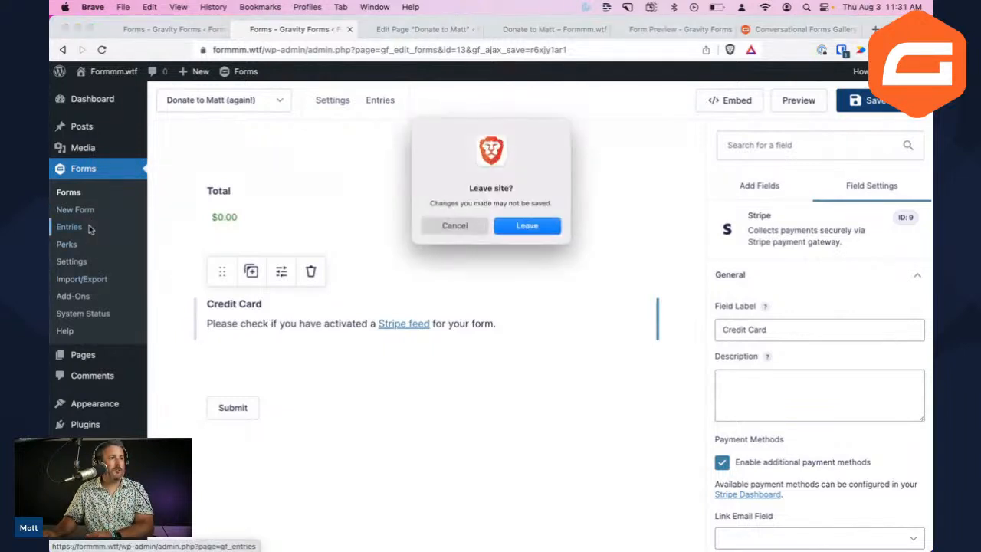
{"action": "left_click", "coordinate": [524, 231]}
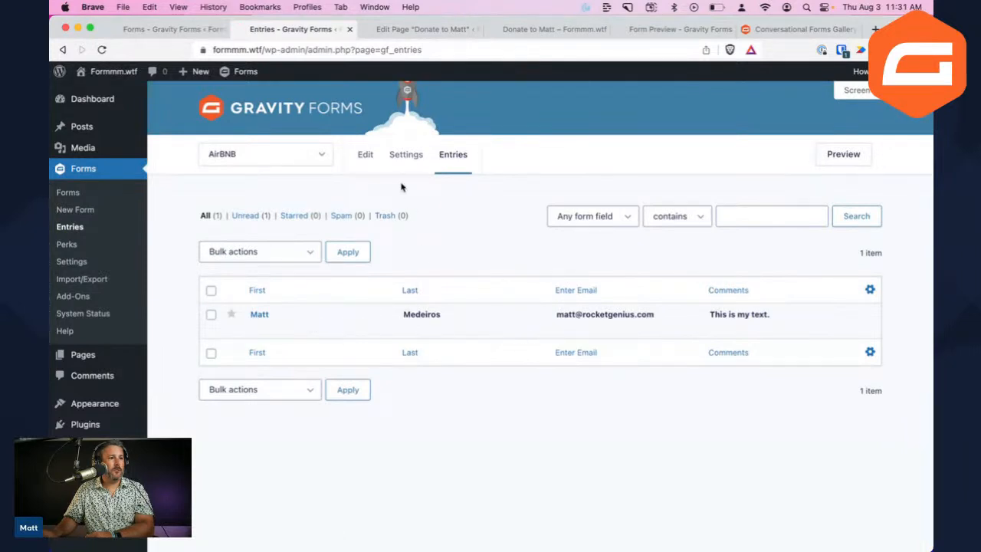
{"action": "left_click", "coordinate": [318, 156]}
{"action": "left_click", "coordinate": [315, 155]}
{"action": "left_click", "coordinate": [285, 295]}
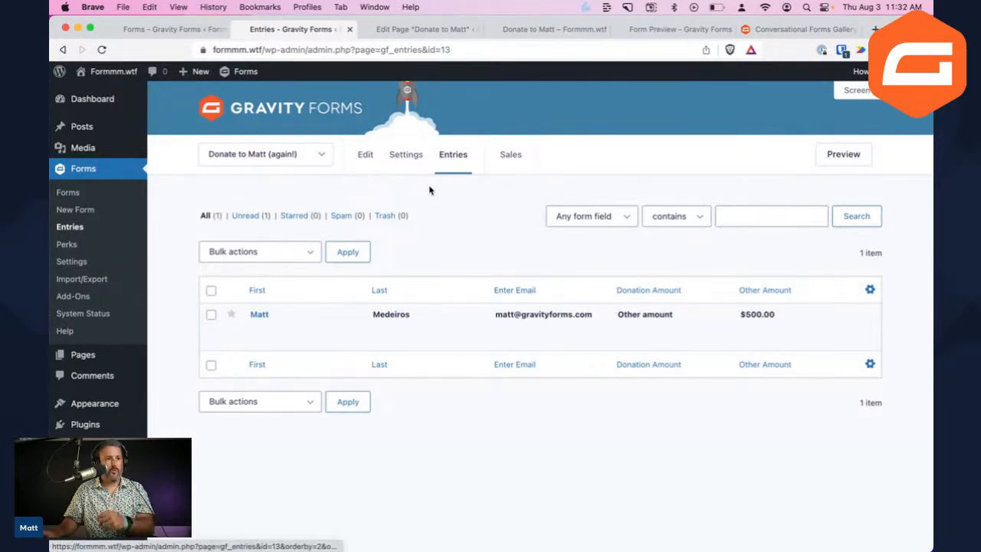
Edit the Default Confirmation and change its type from Text to Page
{"action": "mouse_move", "coordinate": [416, 170]}
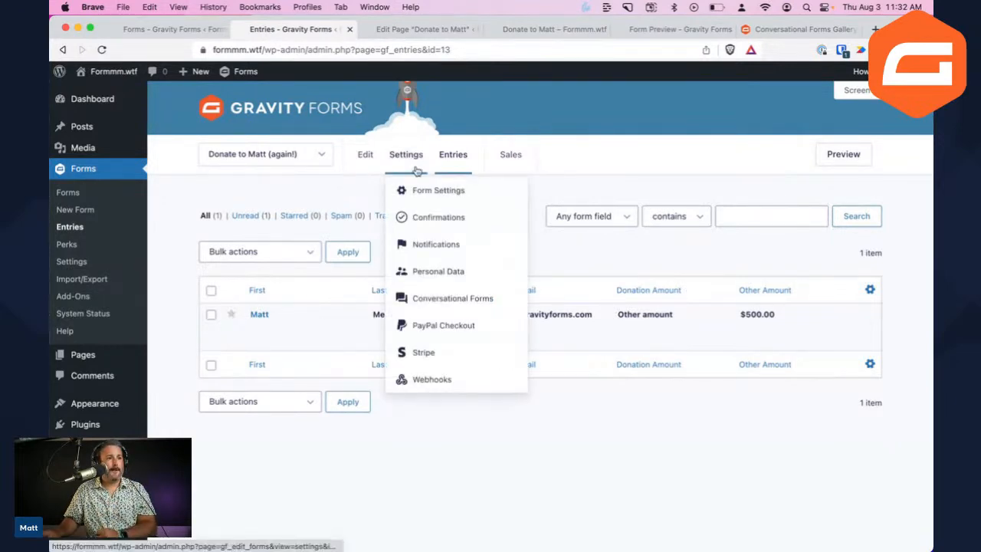
{"action": "left_click", "coordinate": [438, 224]}
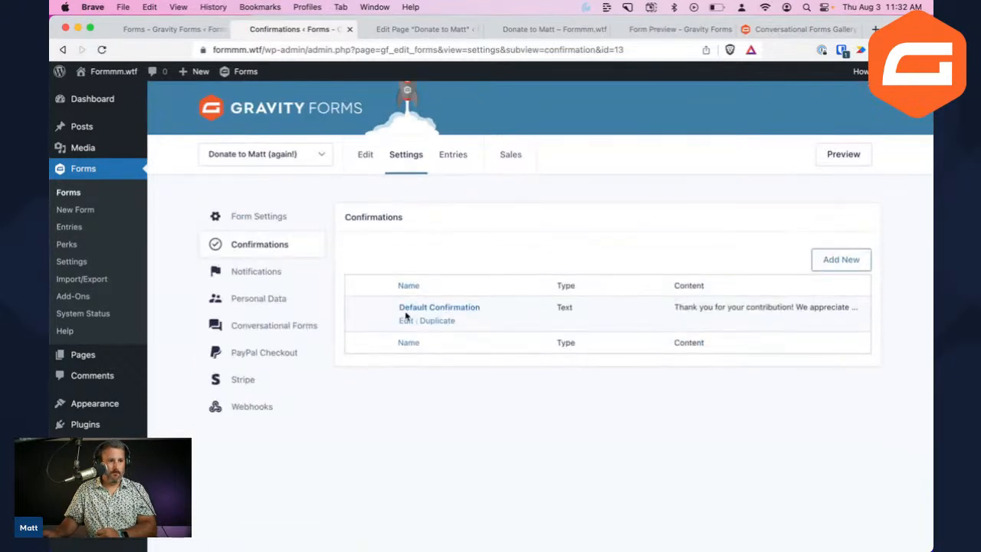
{"action": "left_click", "coordinate": [403, 323]}
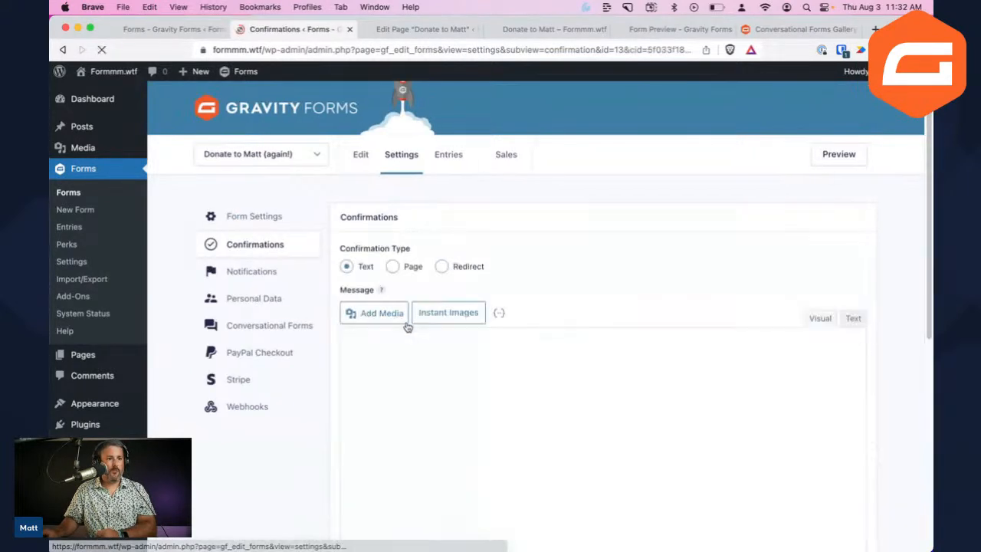
{"action": "left_click", "coordinate": [433, 359]}
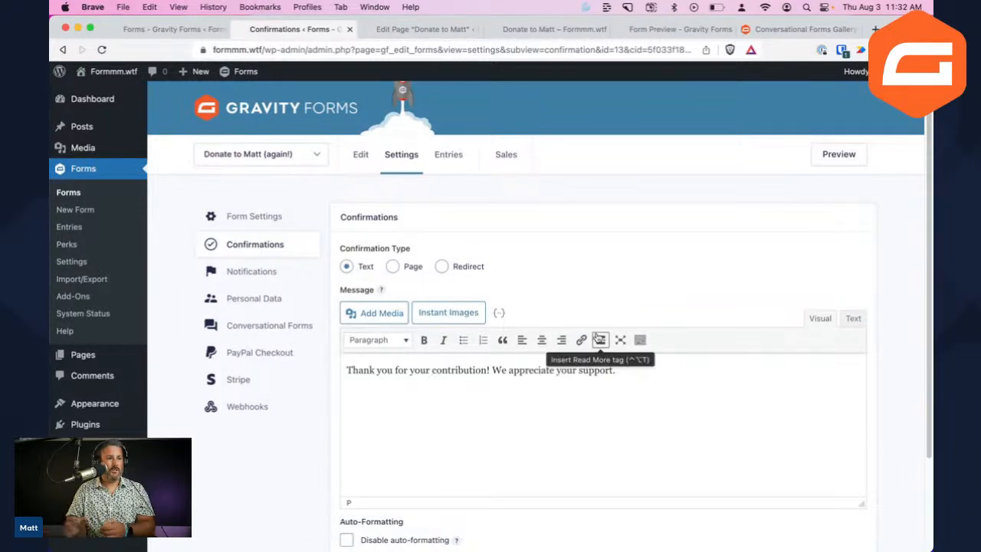
{"action": "left_click", "coordinate": [683, 368]}
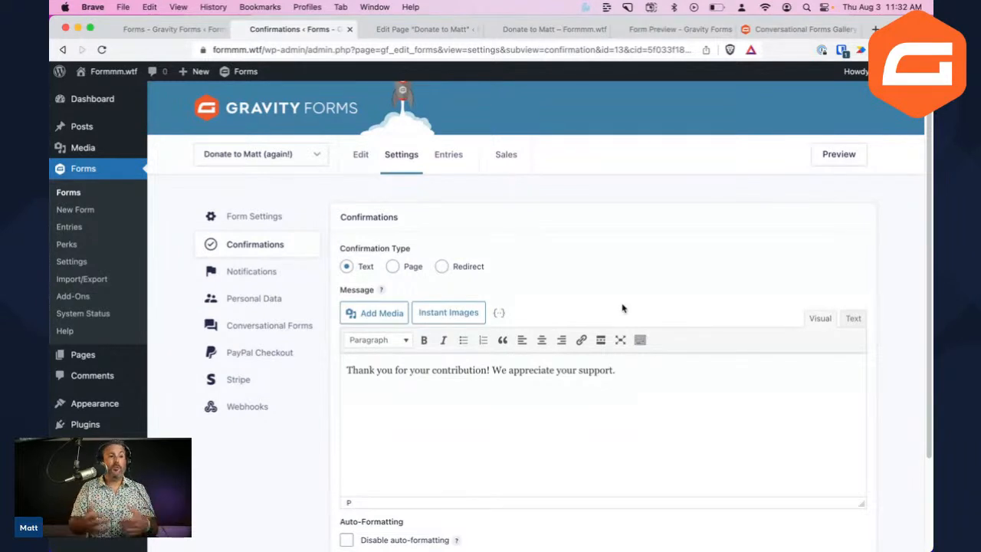
{"action": "left_click", "coordinate": [395, 268]}
{"action": "left_click", "coordinate": [430, 317]}
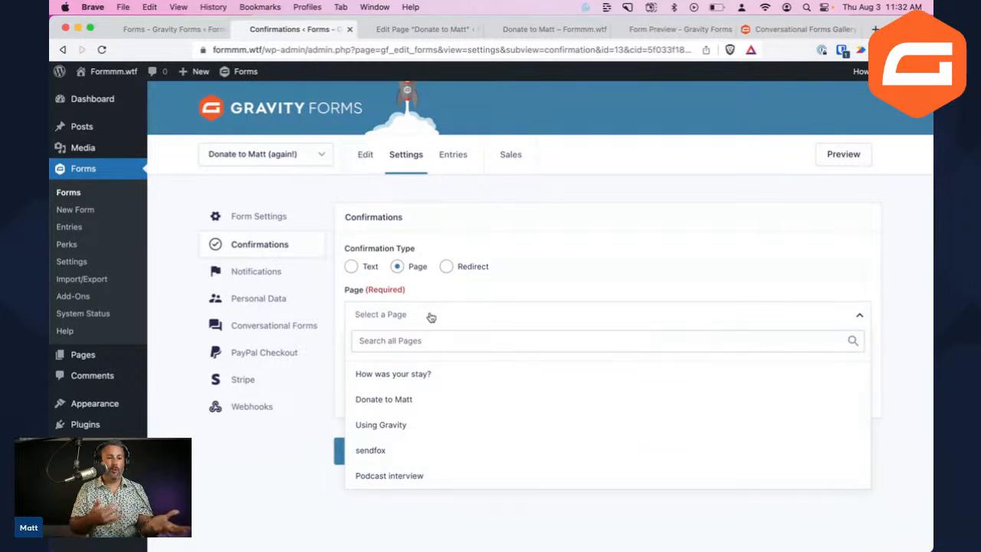
Try the Redirect and Page types, then set the confirmation back to the Text message
{"action": "left_click", "coordinate": [454, 265]}
{"action": "left_click", "coordinate": [446, 268]}
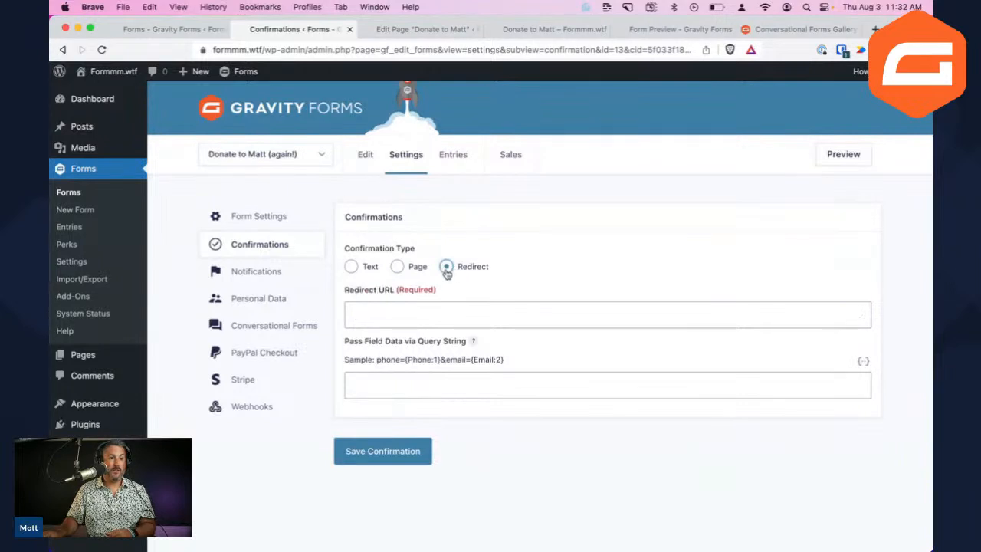
{"action": "left_click", "coordinate": [435, 307]}
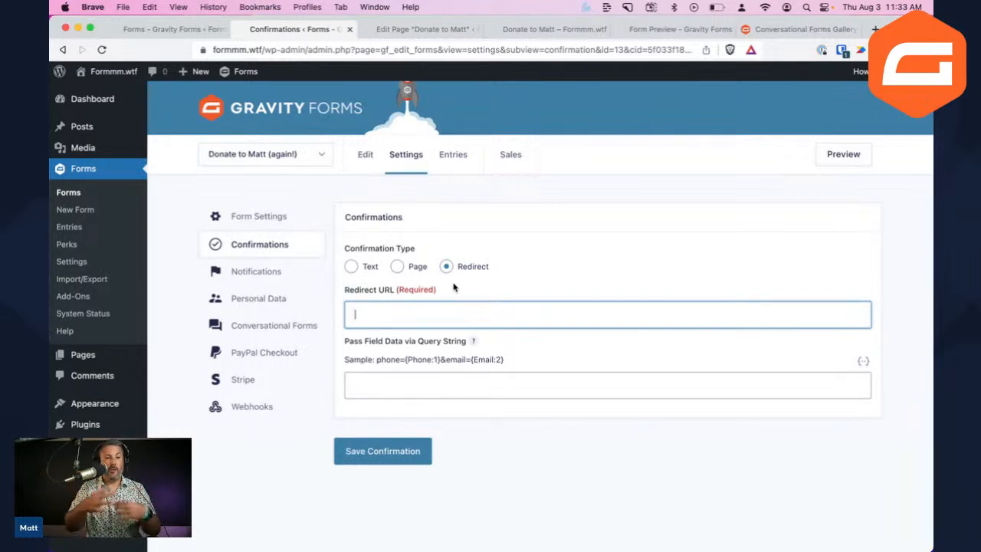
{"action": "left_click", "coordinate": [397, 267]}
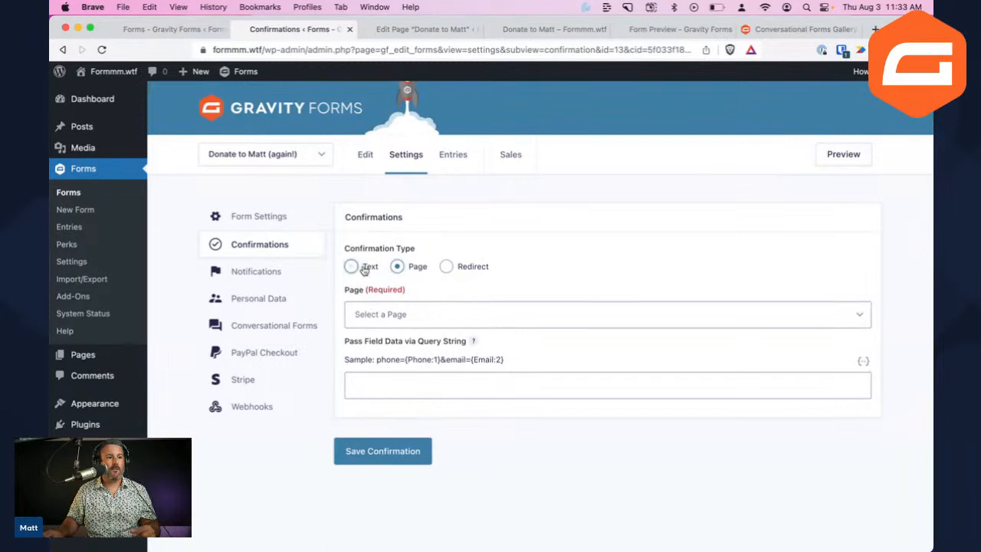
{"action": "left_click", "coordinate": [367, 268]}
{"action": "scroll", "coordinate": [536, 401], "scroll_direction": "down", "scroll_amount": 3}
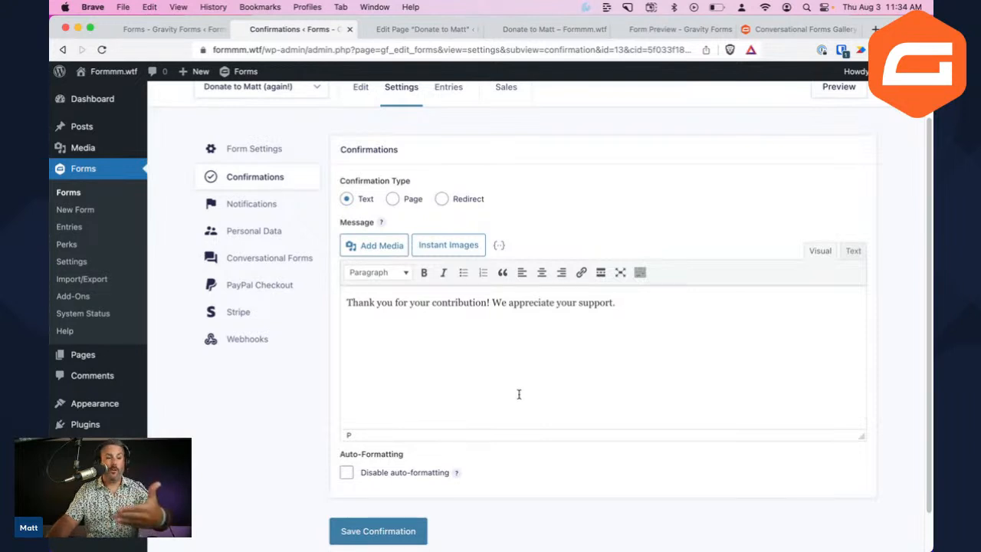
{"action": "scroll", "coordinate": [512, 401], "scroll_direction": "up", "scroll_amount": 2}
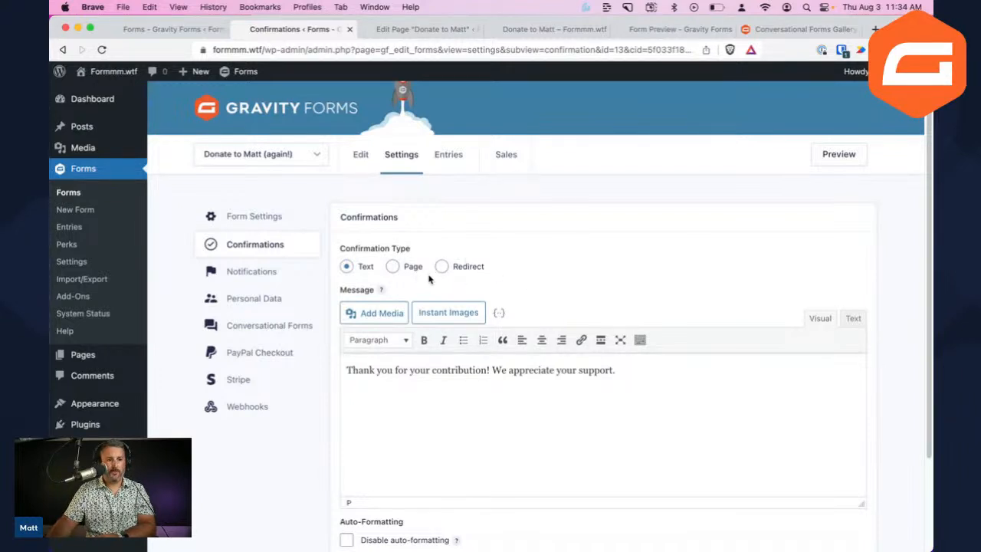
Insert ThankYou.png from the Media Library and drag it into the middle of the message
{"action": "left_click", "coordinate": [373, 313]}
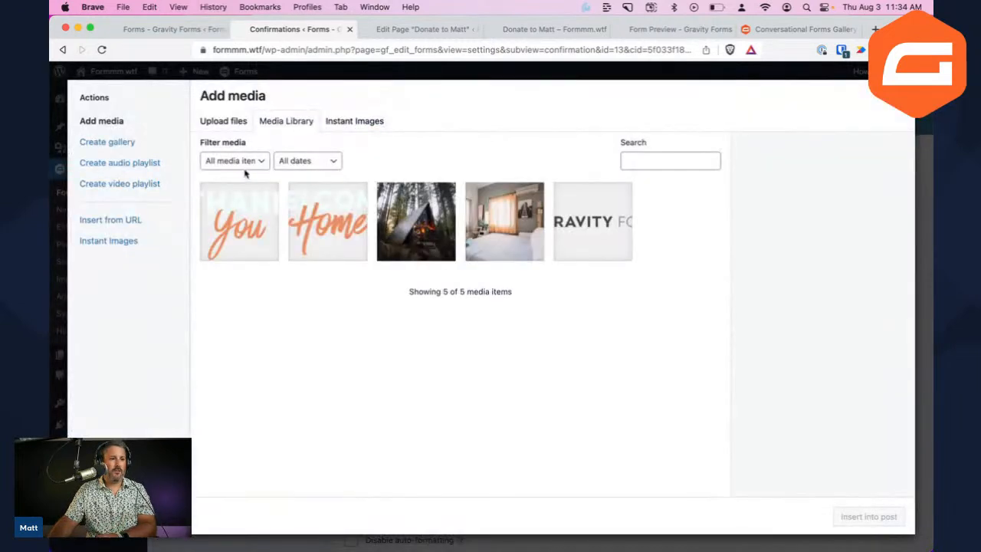
{"action": "left_click", "coordinate": [273, 206]}
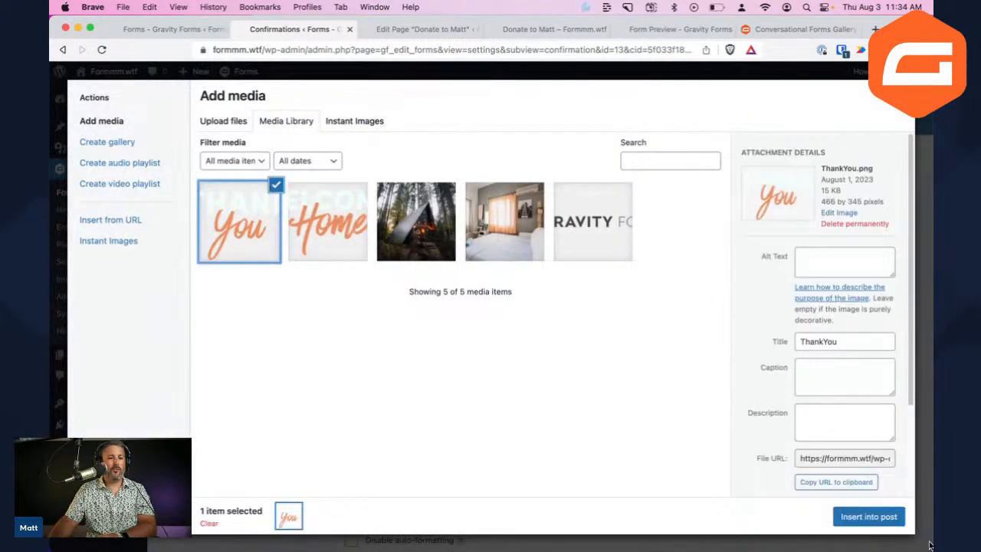
{"action": "left_click", "coordinate": [868, 517]}
{"action": "left_click", "coordinate": [641, 415]}
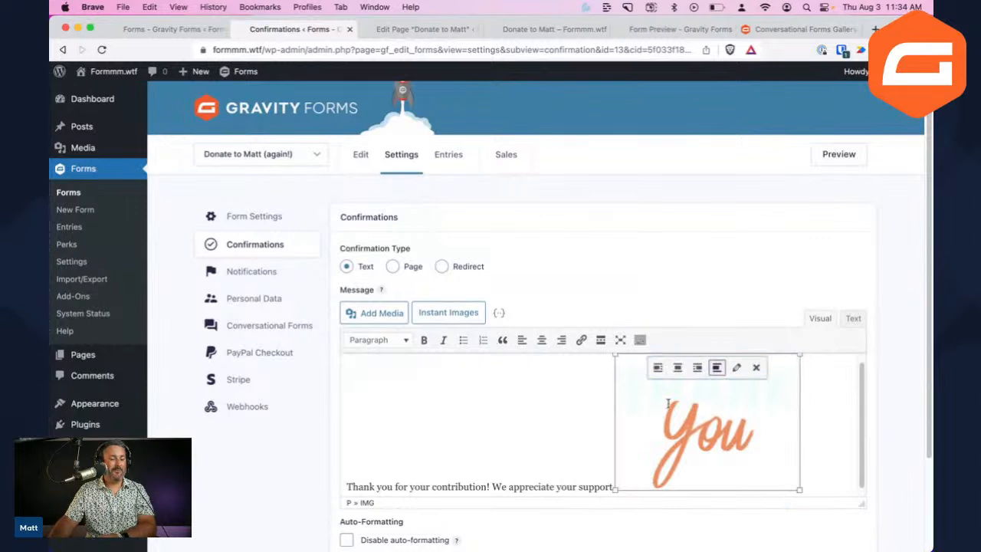
{"action": "left_click_drag", "start_coordinate": [690, 423], "coordinate": [482, 414]}
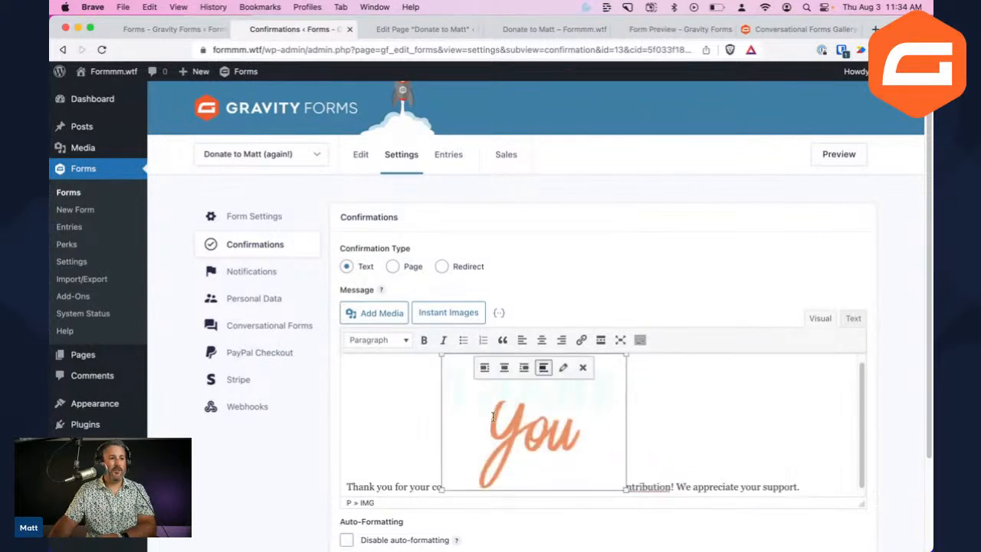
{"action": "left_click", "coordinate": [646, 407]}
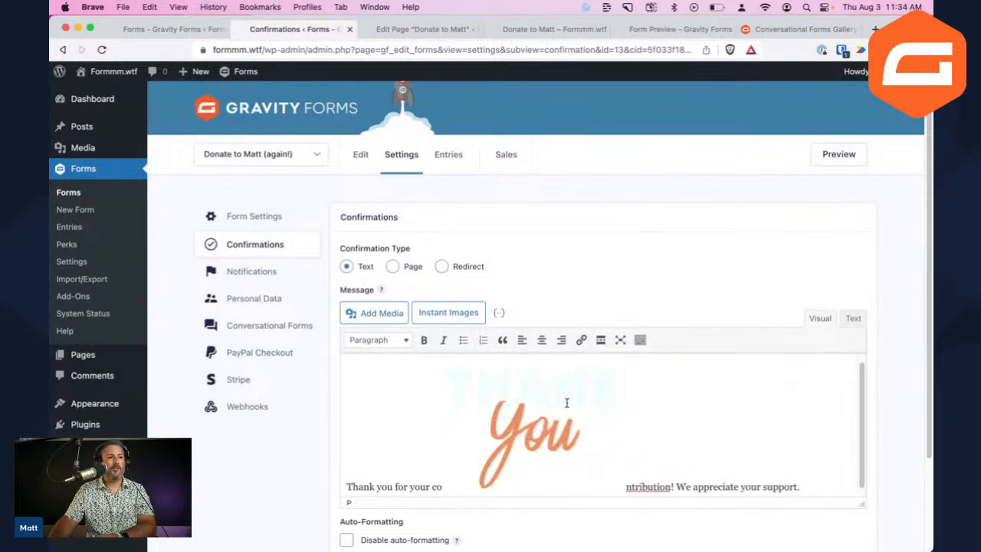
{"action": "scroll", "coordinate": [668, 416], "scroll_direction": "down", "scroll_amount": 1}
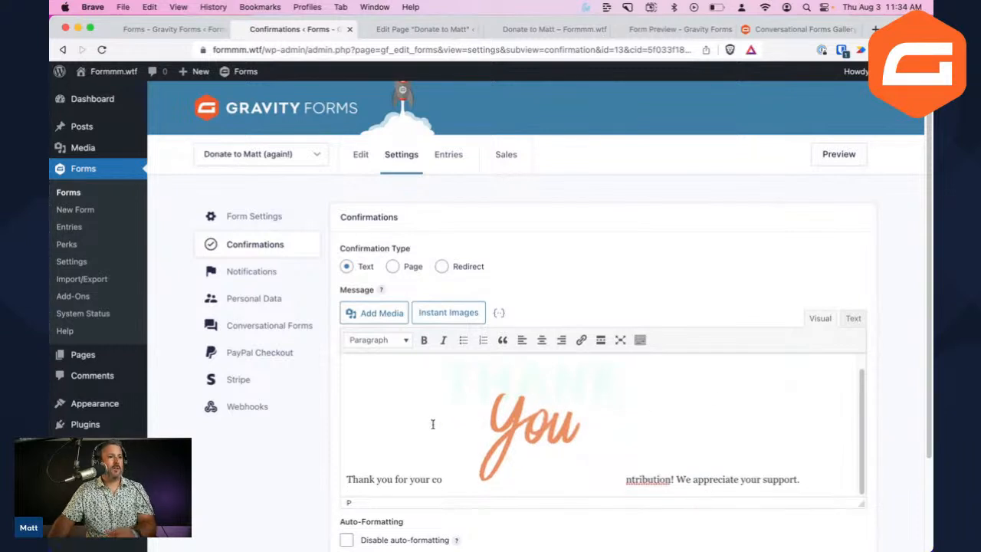
Go to the donation form's Stripe payment settings
{"action": "left_click", "coordinate": [312, 156]}
{"action": "left_click", "coordinate": [534, 314]}
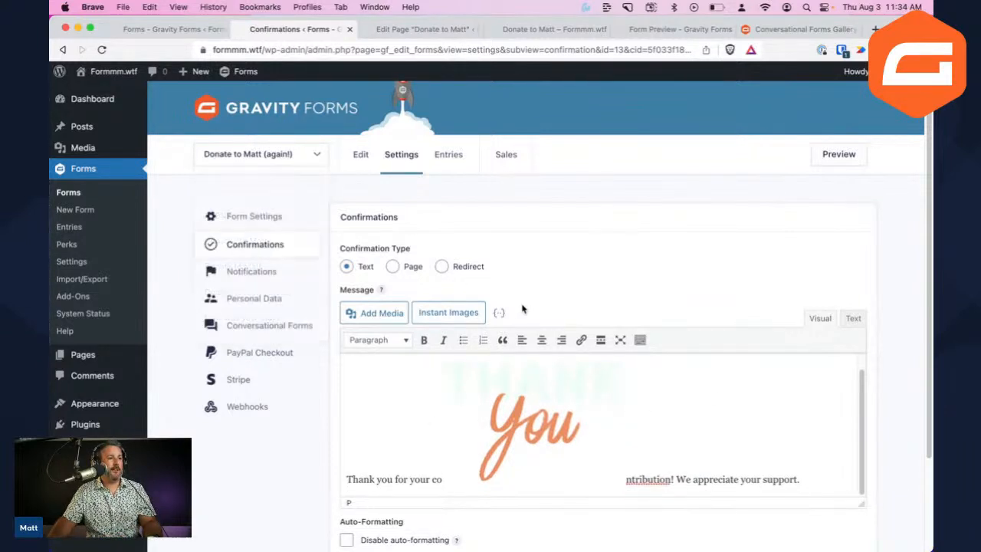
{"action": "left_click", "coordinate": [258, 379]}
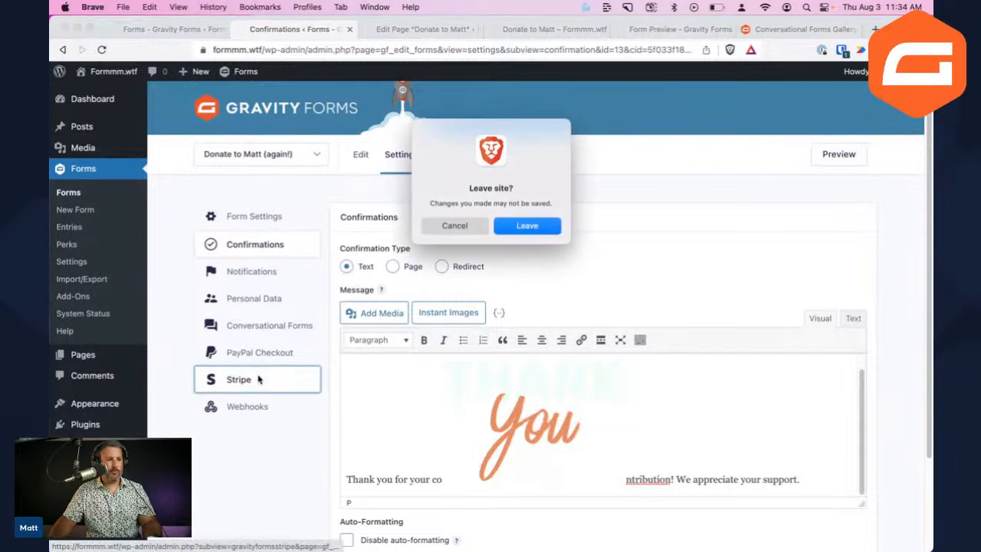
Leave without saving and open Stripe Feed 1, reviewing its settings down to Stripe Receipt
{"action": "left_click", "coordinate": [512, 229]}
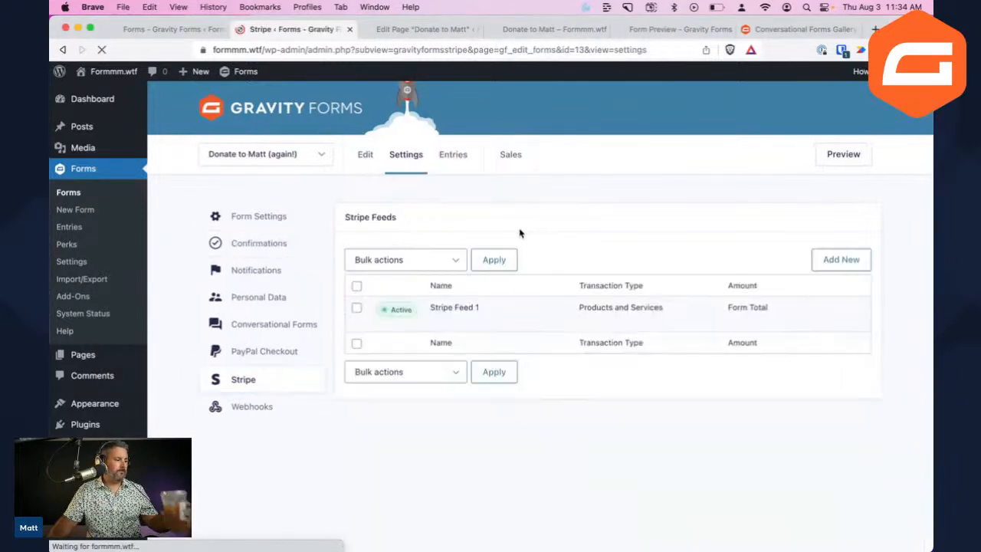
{"action": "mouse_move", "coordinate": [455, 326]}
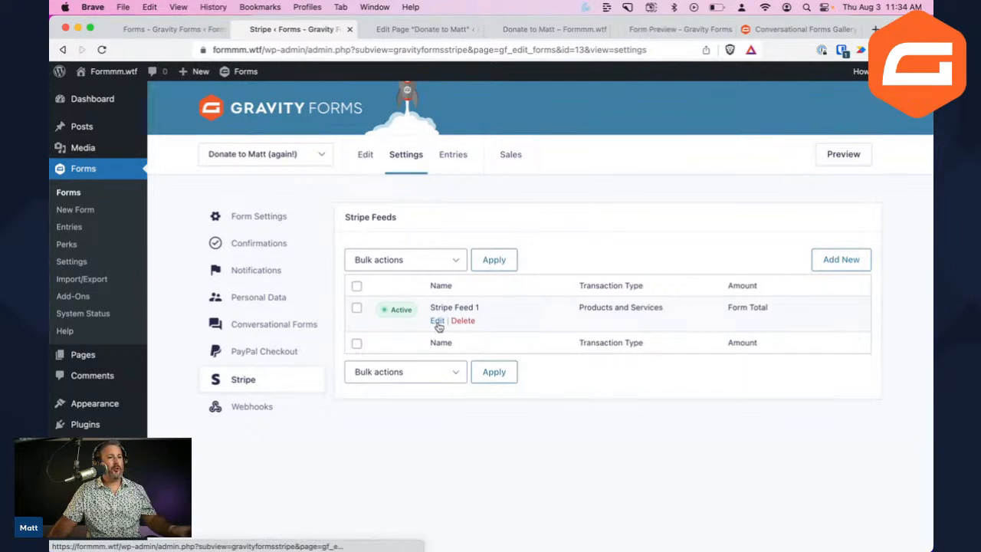
{"action": "left_click", "coordinate": [438, 321]}
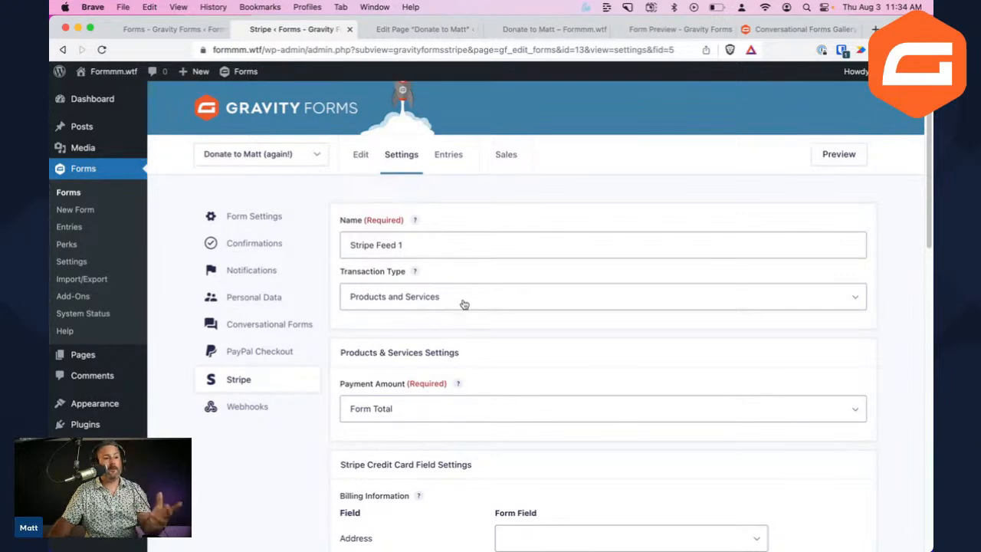
{"action": "scroll", "coordinate": [468, 307], "scroll_direction": "down", "scroll_amount": 5}
{"action": "scroll", "coordinate": [483, 329], "scroll_direction": "down", "scroll_amount": 3}
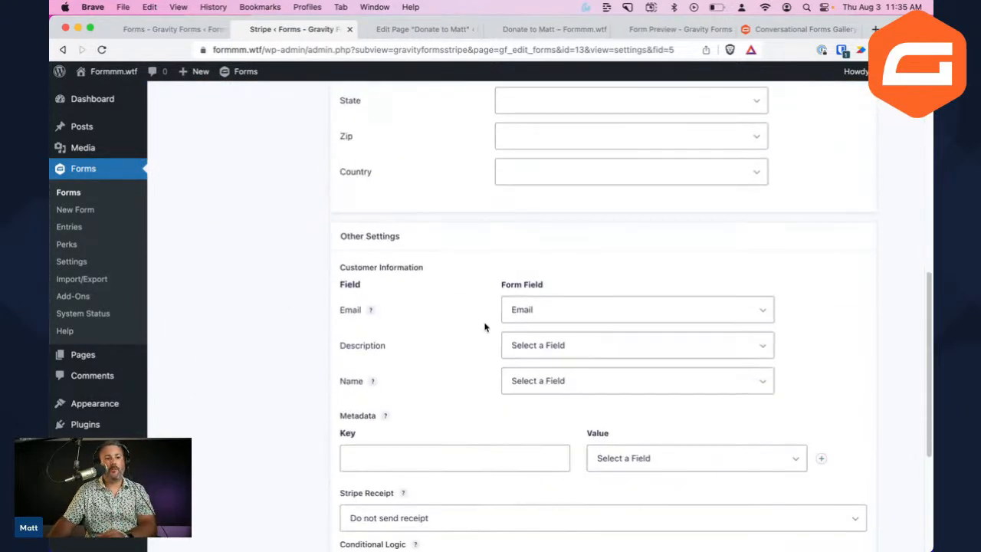
{"action": "scroll", "coordinate": [483, 325], "scroll_direction": "down", "scroll_amount": 1}
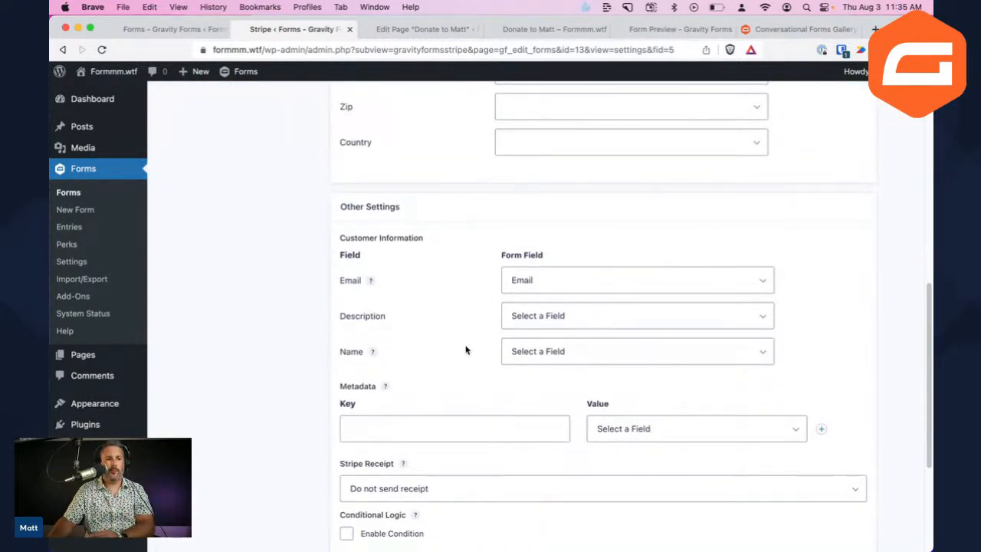
{"action": "scroll", "coordinate": [472, 388], "scroll_direction": "down", "scroll_amount": 3}
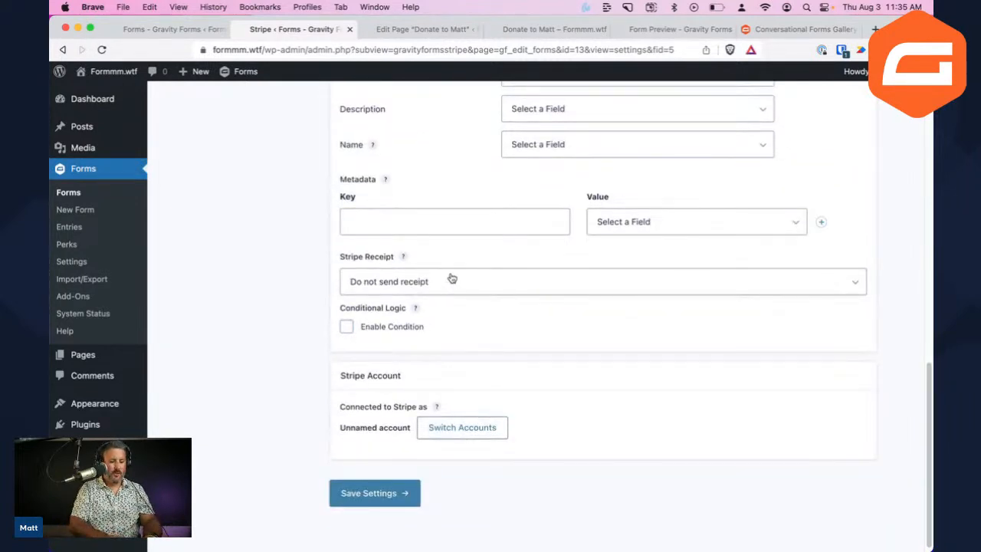
Open nickgaspar.com in a new tab and look over its Donate page
{"action": "key", "text": "super+t"}
{"action": "type", "text": "nick"}
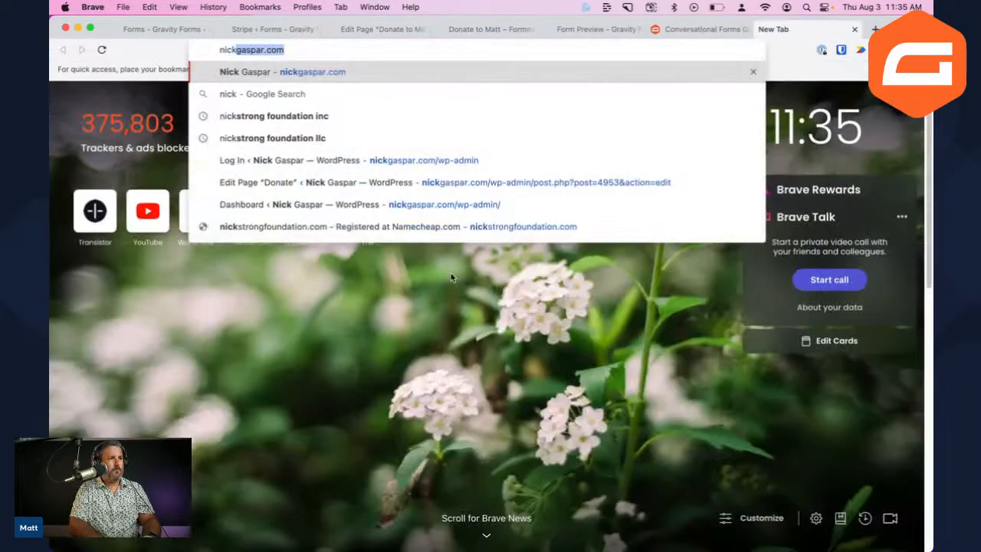
{"action": "key", "text": "Return"}
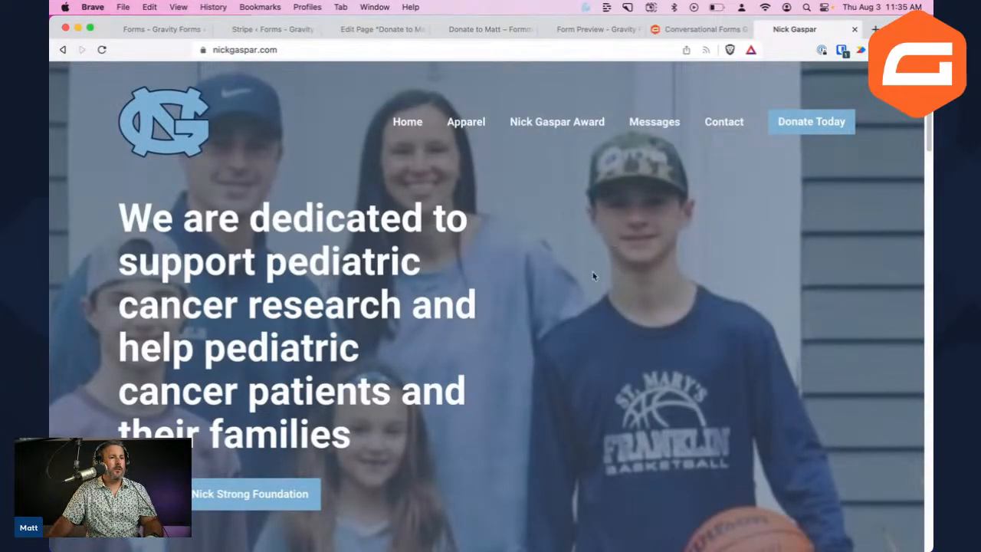
{"action": "scroll", "coordinate": [539, 357], "scroll_direction": "down", "scroll_amount": 5}
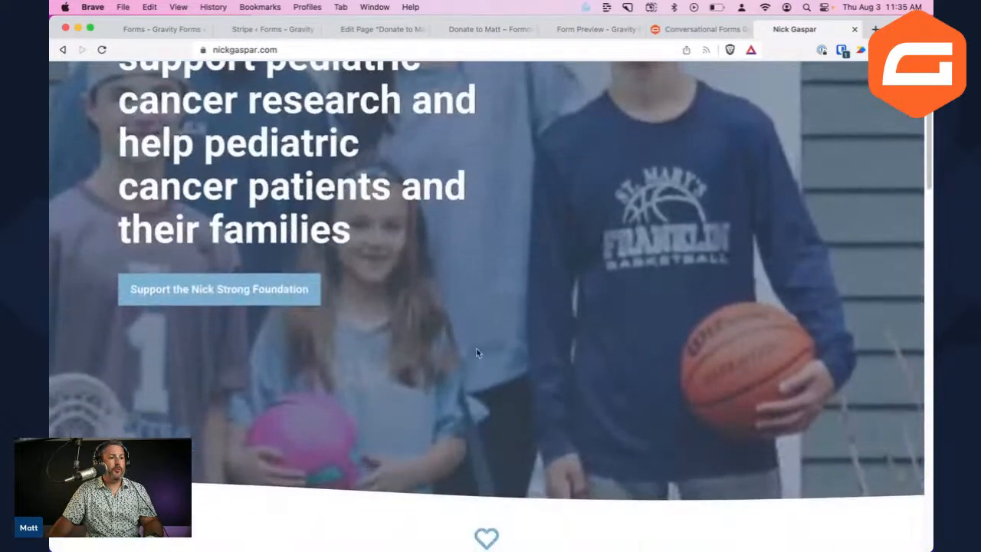
{"action": "scroll", "coordinate": [582, 361], "scroll_direction": "up", "scroll_amount": 5}
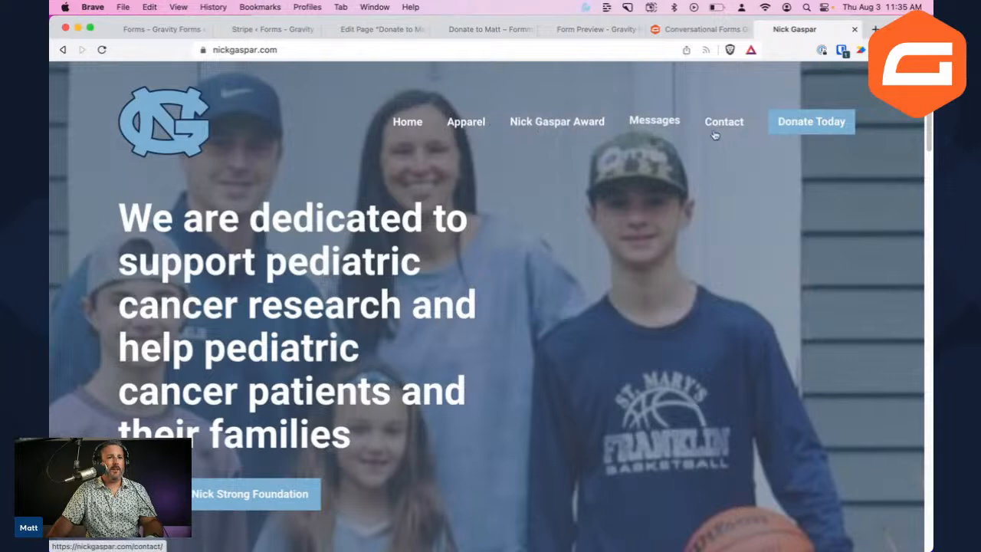
{"action": "left_click", "coordinate": [810, 123]}
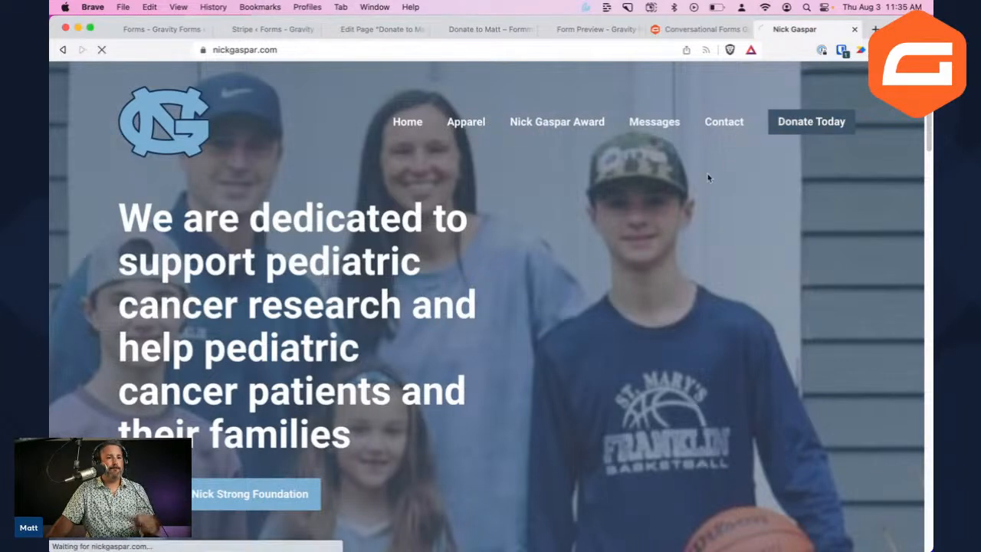
{"action": "scroll", "coordinate": [643, 210], "scroll_direction": "down", "scroll_amount": 5}
{"action": "scroll", "coordinate": [640, 210], "scroll_direction": "up", "scroll_amount": 5}
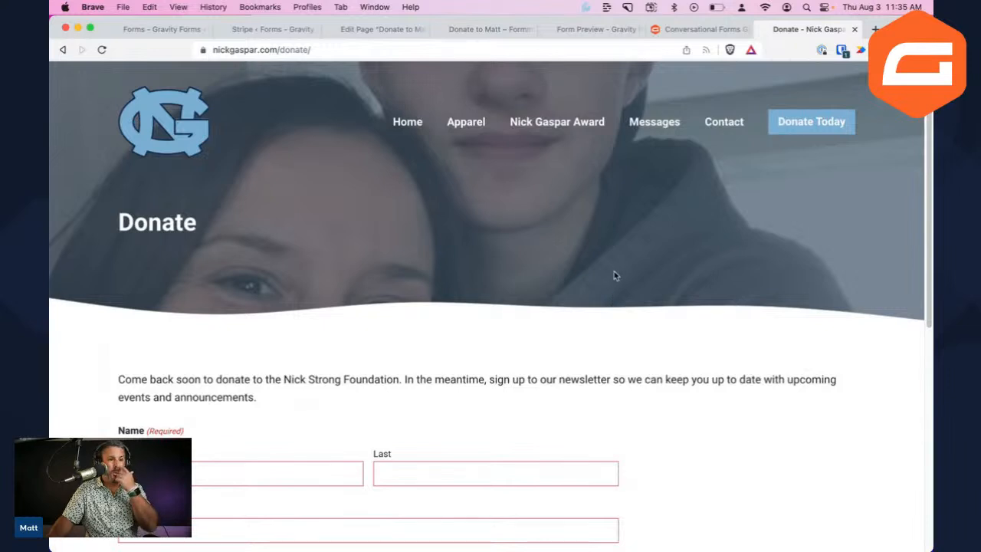
{"action": "scroll", "coordinate": [617, 308], "scroll_direction": "down", "scroll_amount": 2}
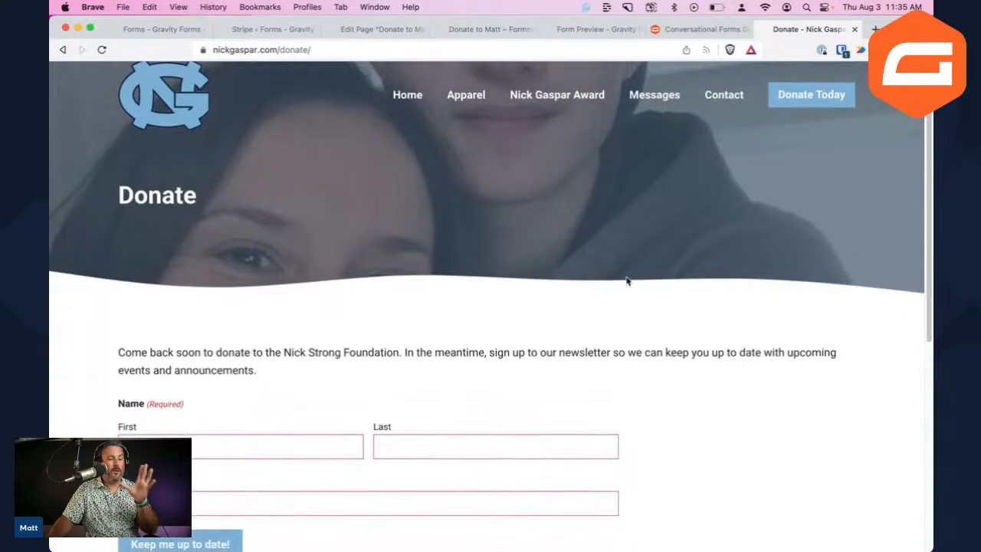
Check the form preview and thank-you page tabs, then return to the Donate to Matt editor
{"action": "left_click", "coordinate": [596, 29]}
{"action": "left_click", "coordinate": [491, 29]}
{"action": "left_click", "coordinate": [350, 30]}
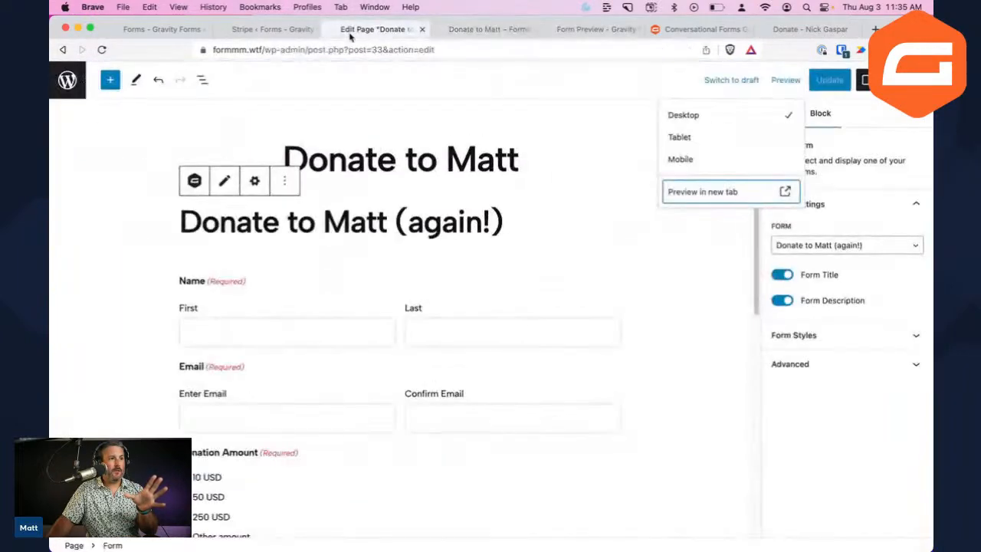
Change Stripe Feed 1's Stripe Receipt from 'Do not send receipt' to Email
{"action": "left_click", "coordinate": [273, 31]}
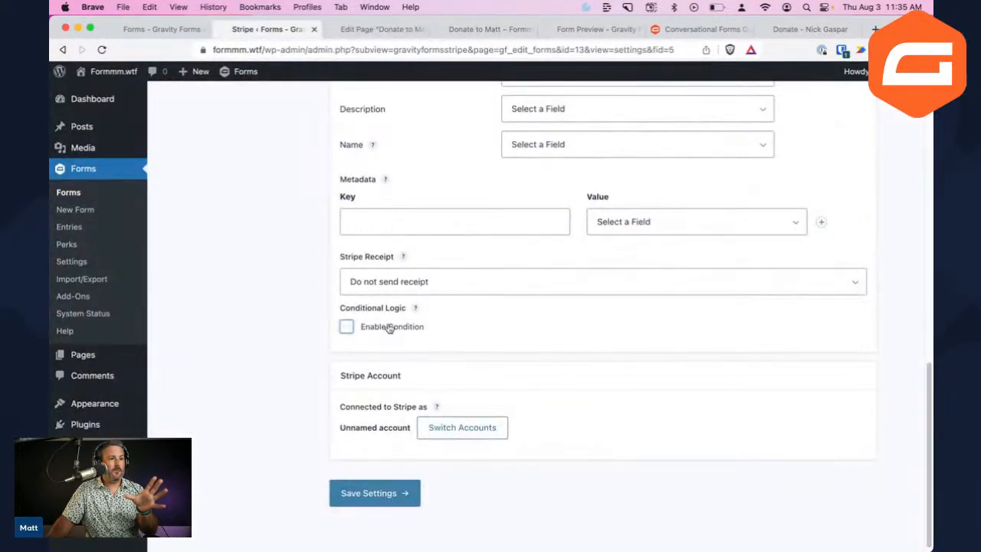
{"action": "left_click", "coordinate": [419, 283]}
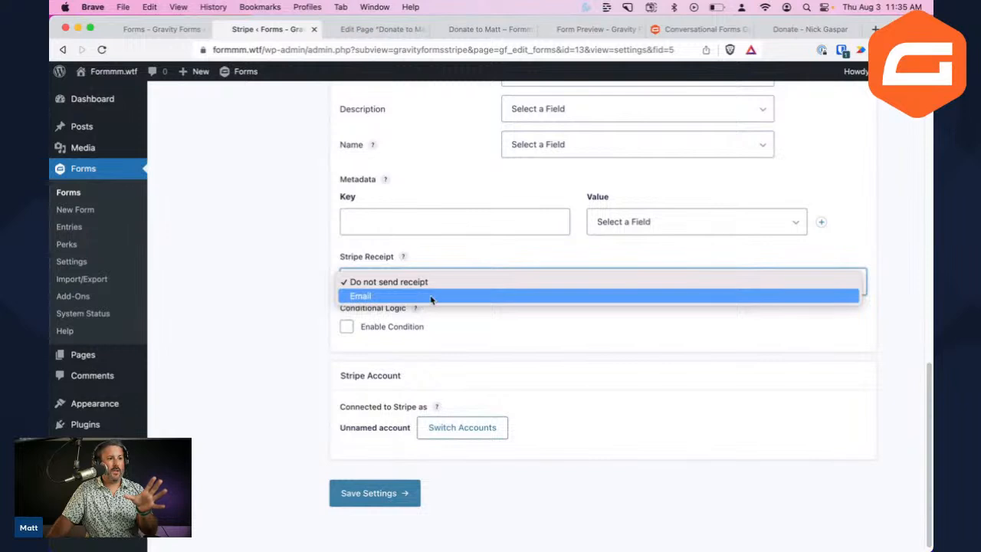
{"action": "left_click", "coordinate": [431, 298]}
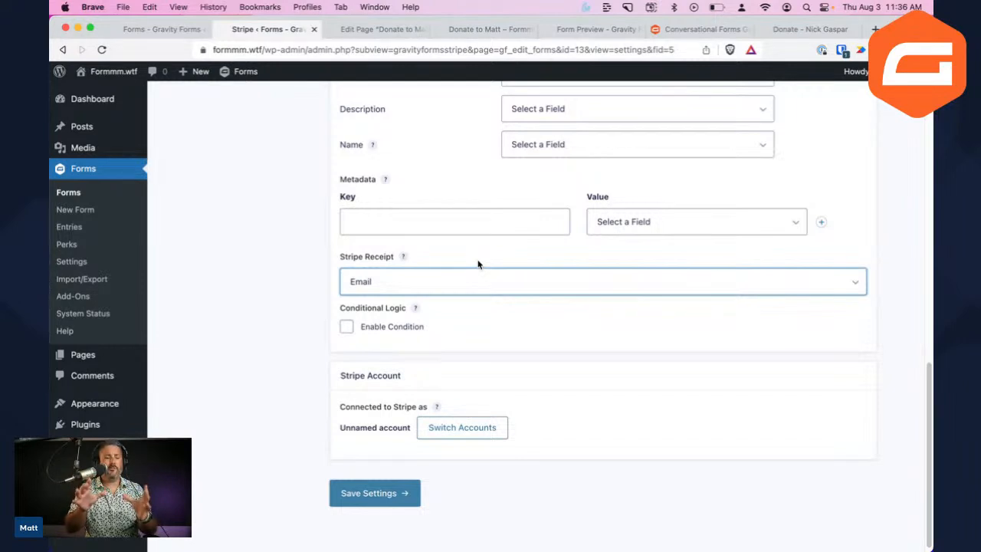
{"action": "left_click", "coordinate": [465, 277]}
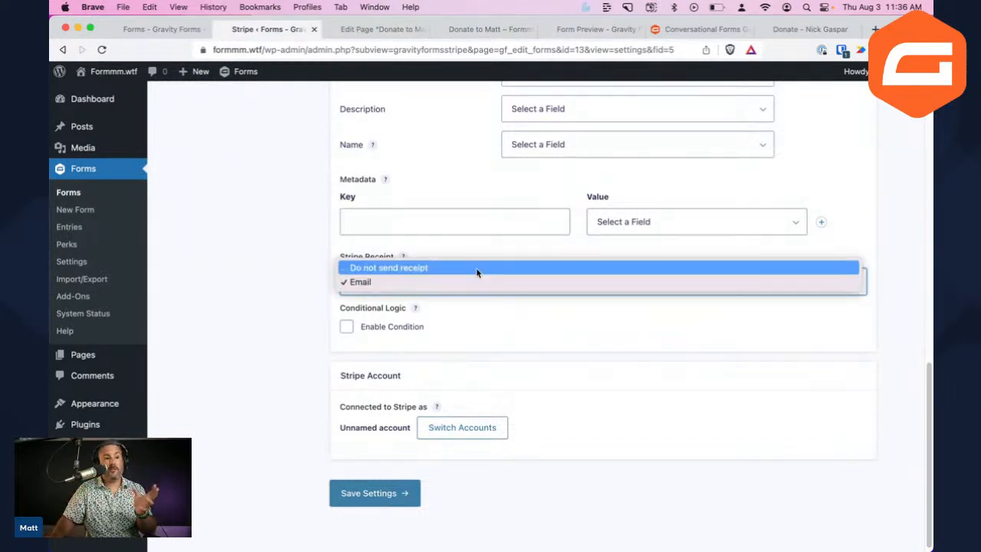
{"action": "left_click", "coordinate": [476, 267]}
{"action": "left_click", "coordinate": [472, 291]}
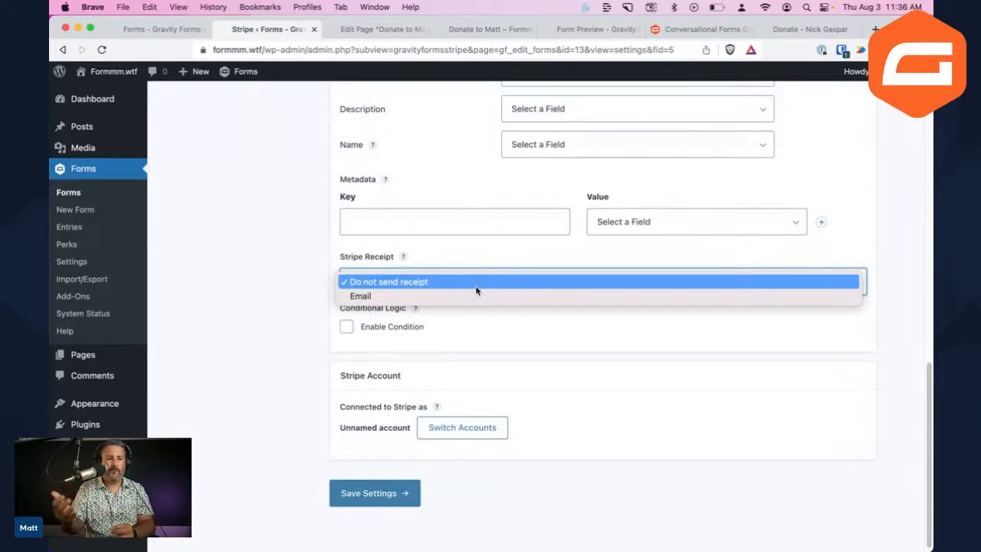
{"action": "left_click", "coordinate": [417, 296]}
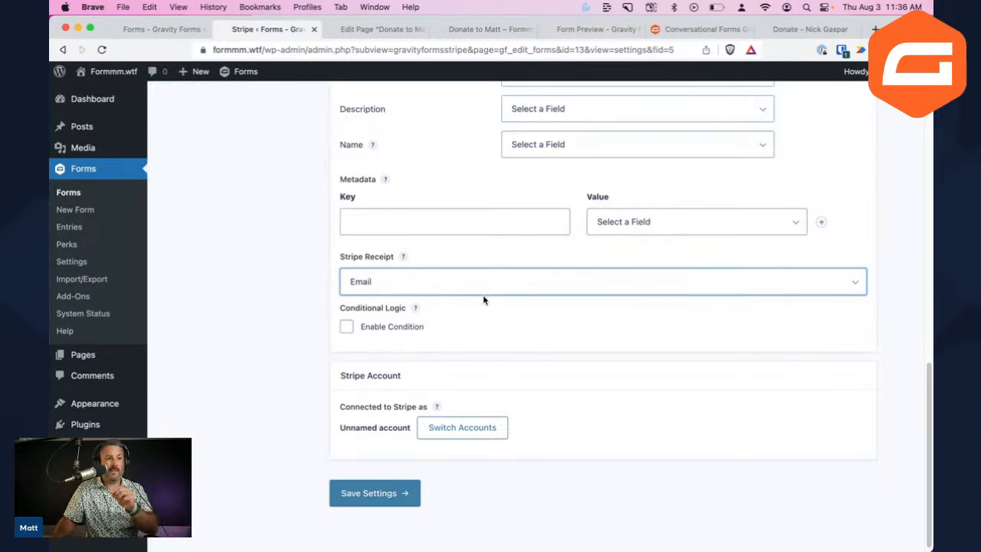
{"action": "scroll", "coordinate": [524, 263], "scroll_direction": "up", "scroll_amount": 15}
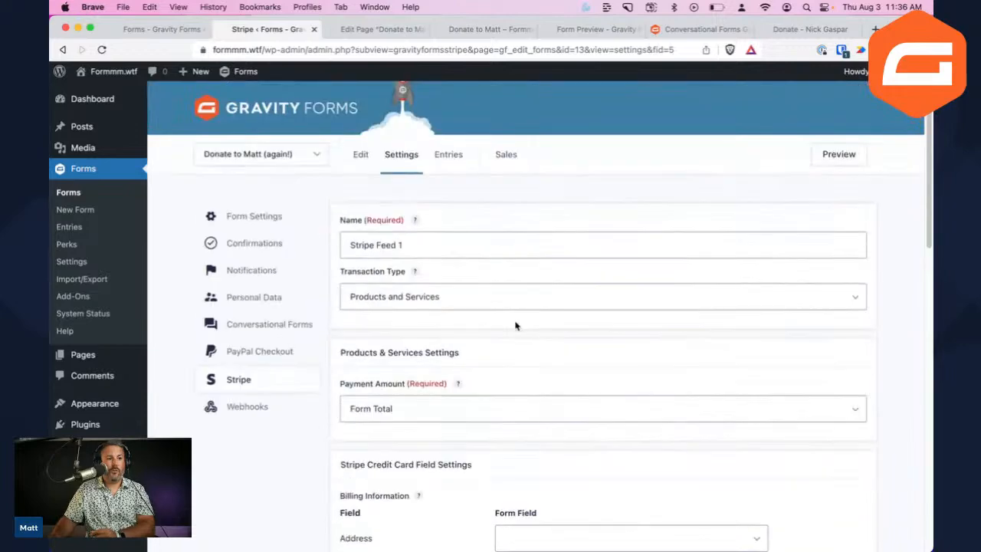
Enable Stripe feed conditional logic, keeping the default Name (First) 'is' rule without a value
{"action": "scroll", "coordinate": [432, 353], "scroll_direction": "down", "scroll_amount": 15}
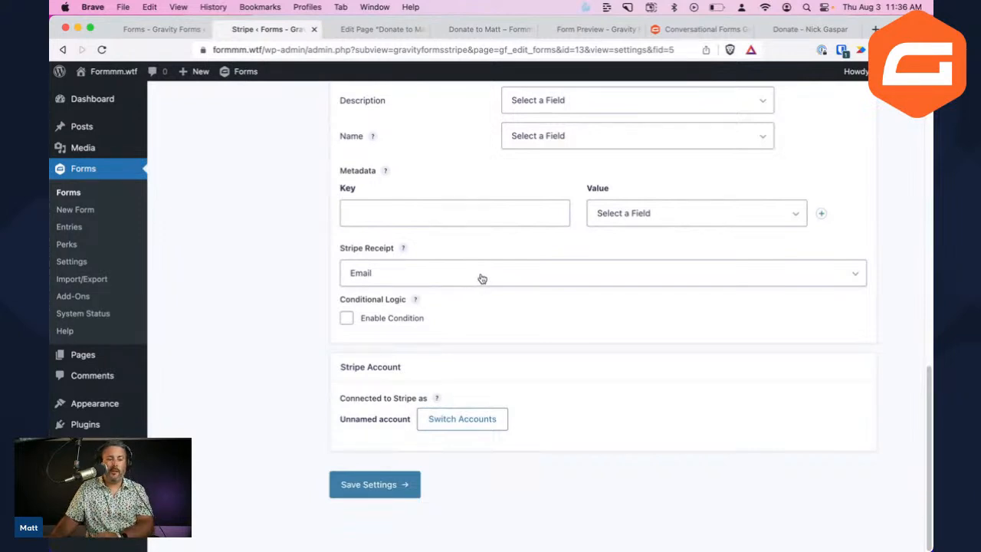
{"action": "left_click", "coordinate": [371, 31]}
{"action": "left_click", "coordinate": [268, 29]}
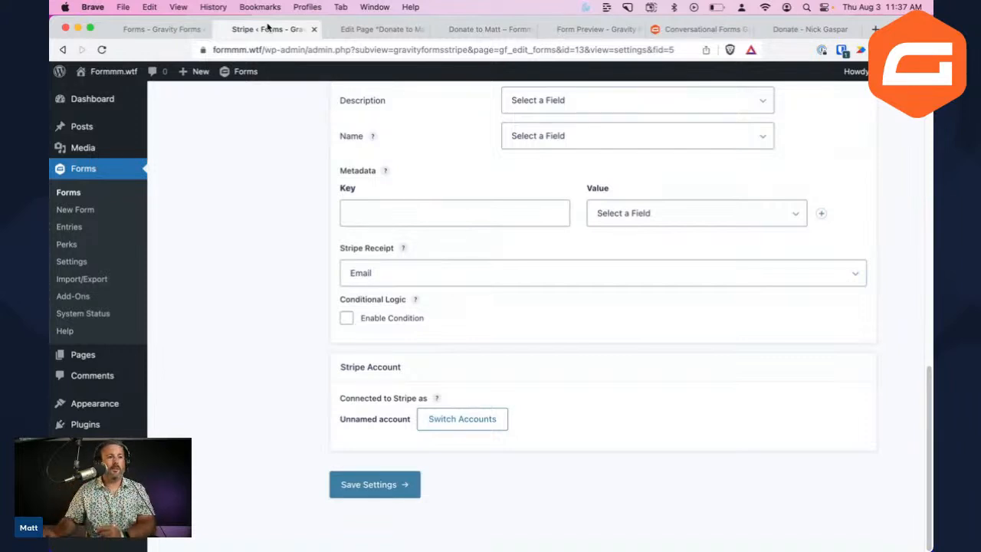
{"action": "left_click", "coordinate": [404, 319]}
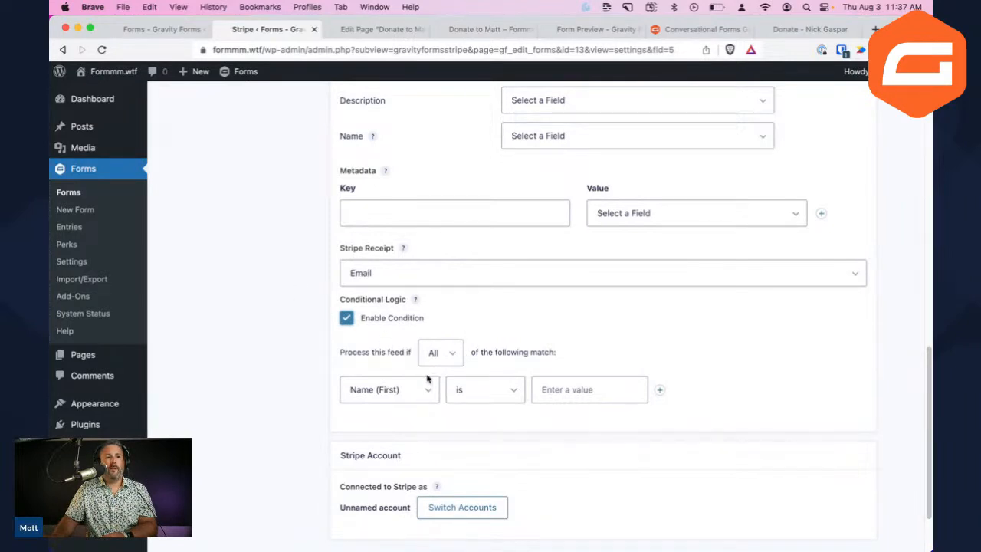
{"action": "left_click", "coordinate": [401, 387]}
{"action": "left_click", "coordinate": [529, 390]}
{"action": "left_click", "coordinate": [544, 381]}
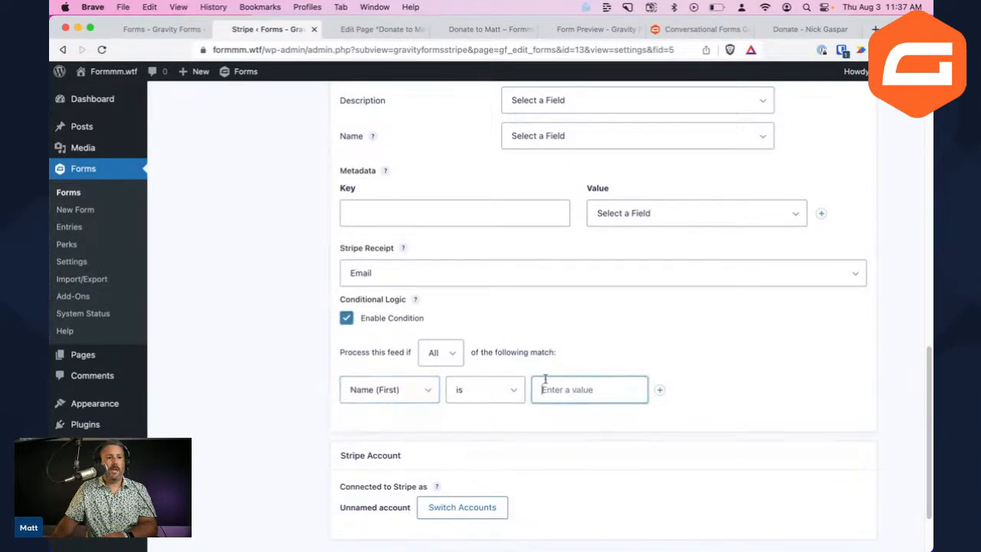
{"action": "left_click", "coordinate": [492, 392]}
{"action": "left_click", "coordinate": [568, 353]}
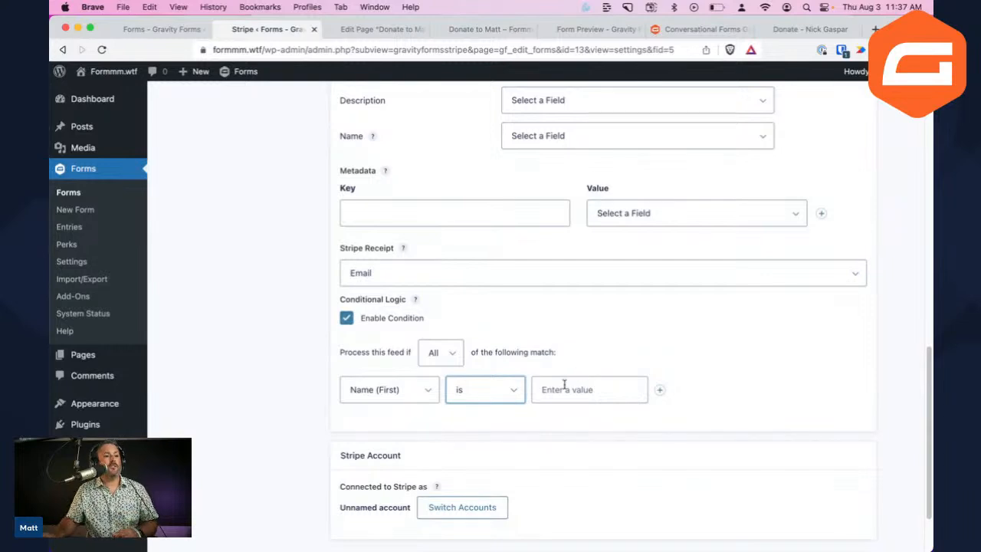
{"action": "scroll", "coordinate": [549, 397], "scroll_direction": "up", "scroll_amount": 10}
{"action": "scroll", "coordinate": [548, 397], "scroll_direction": "up", "scroll_amount": 5}
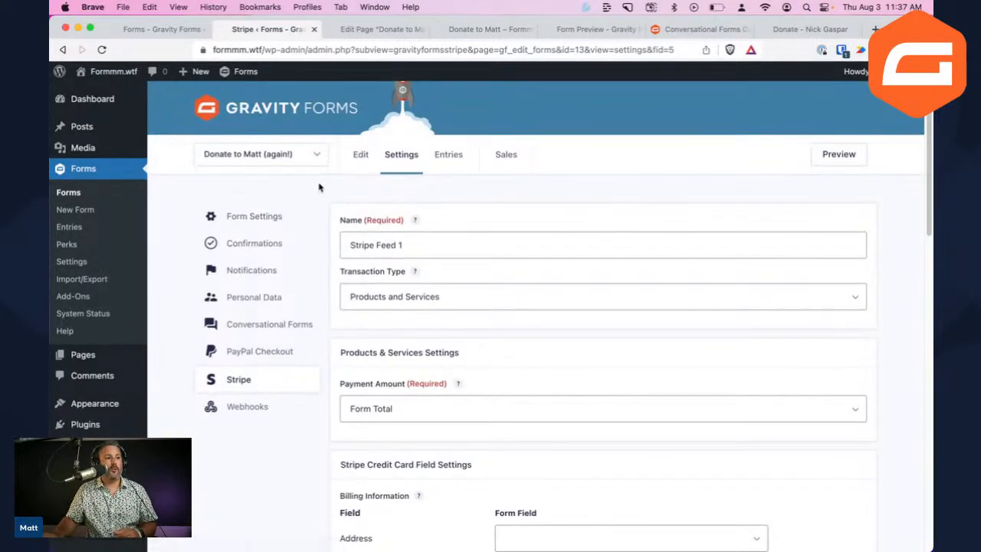
Discard the Stripe feed edits via Form Settings and open Donate to Matt (again!) in the form editor
{"action": "left_click", "coordinate": [253, 215]}
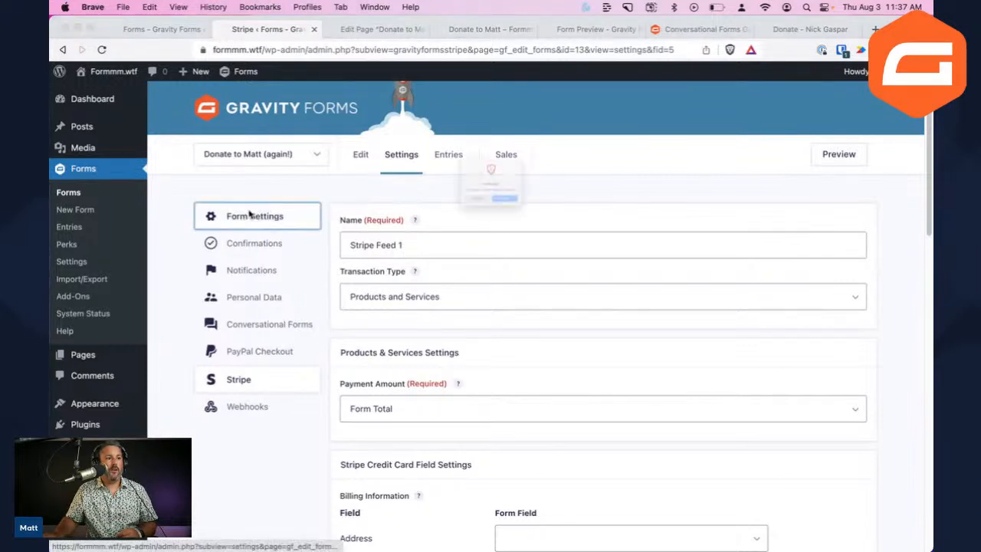
{"action": "left_click", "coordinate": [524, 228]}
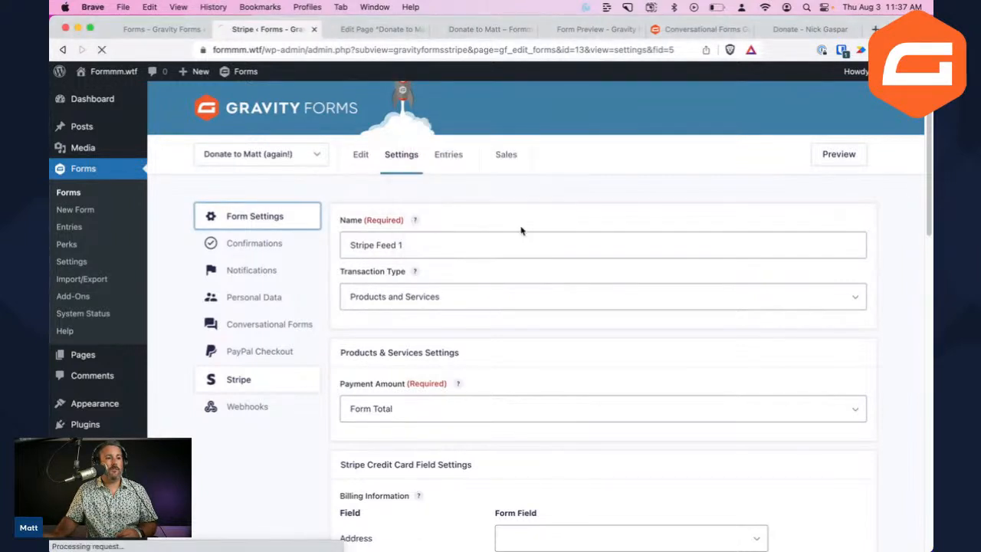
{"action": "left_click", "coordinate": [360, 155]}
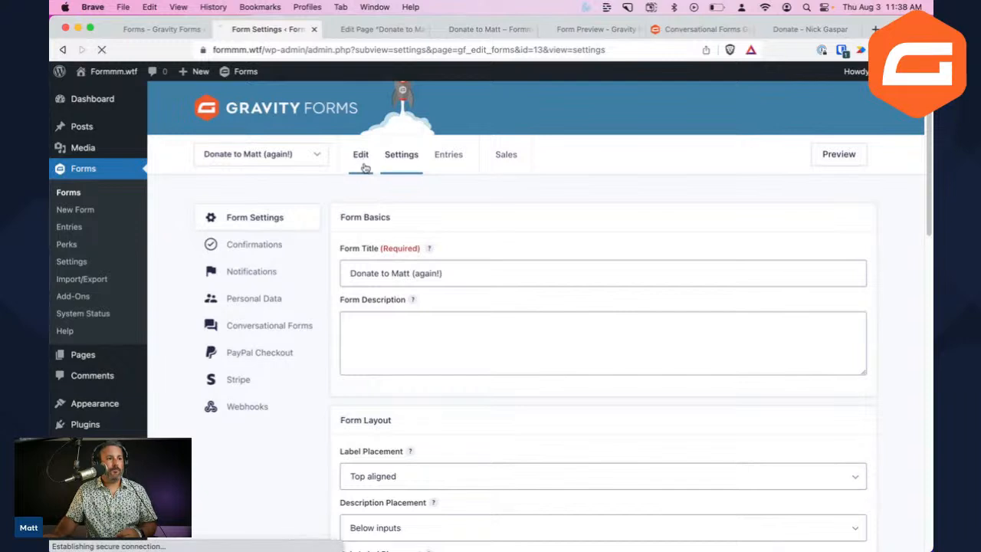
{"action": "scroll", "coordinate": [460, 376], "scroll_direction": "down", "scroll_amount": 1}
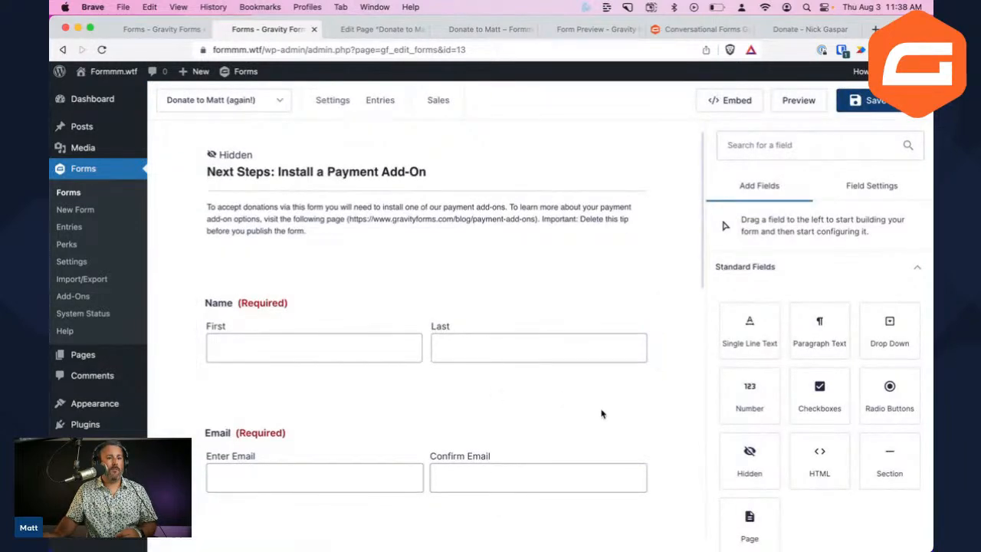
{"action": "scroll", "coordinate": [621, 416], "scroll_direction": "down", "scroll_amount": 2}
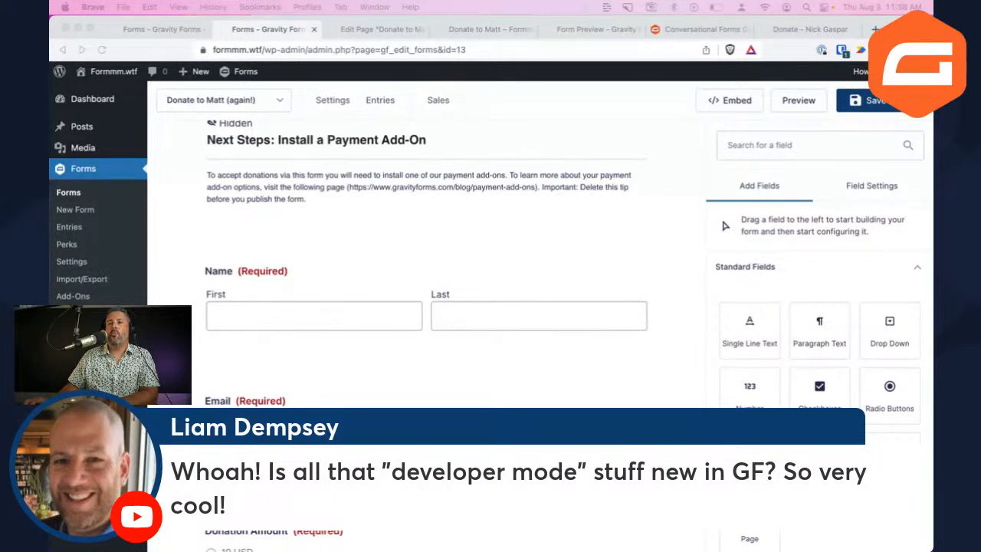
Select the hidden Next Steps section field, then head to Pages > All Pages
{"action": "left_click", "coordinate": [668, 186]}
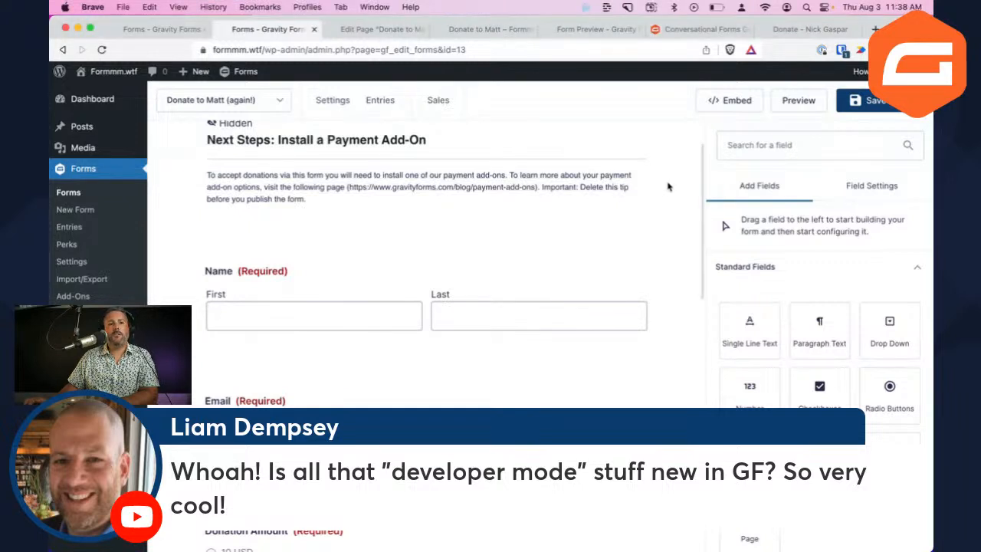
{"action": "left_click", "coordinate": [656, 165]}
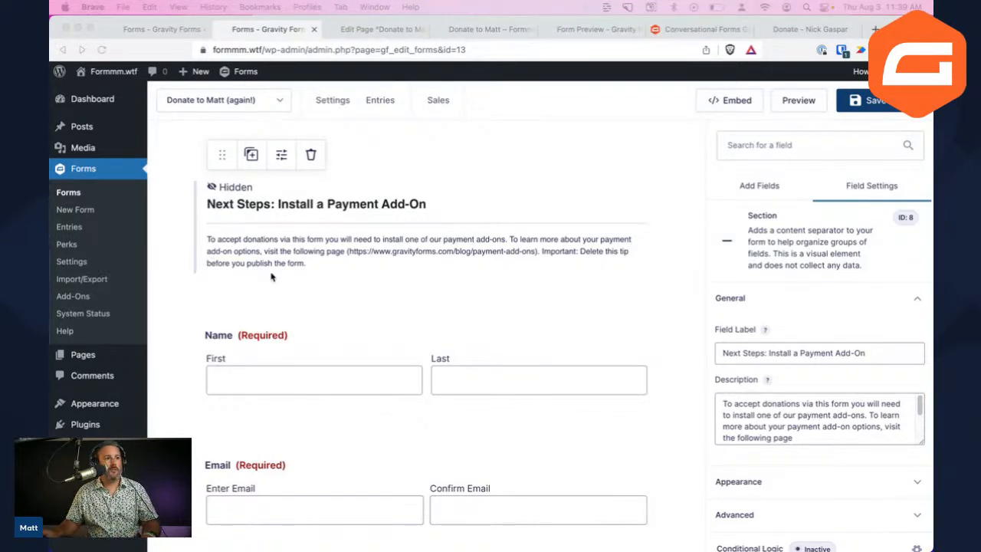
{"action": "left_click", "coordinate": [482, 146]}
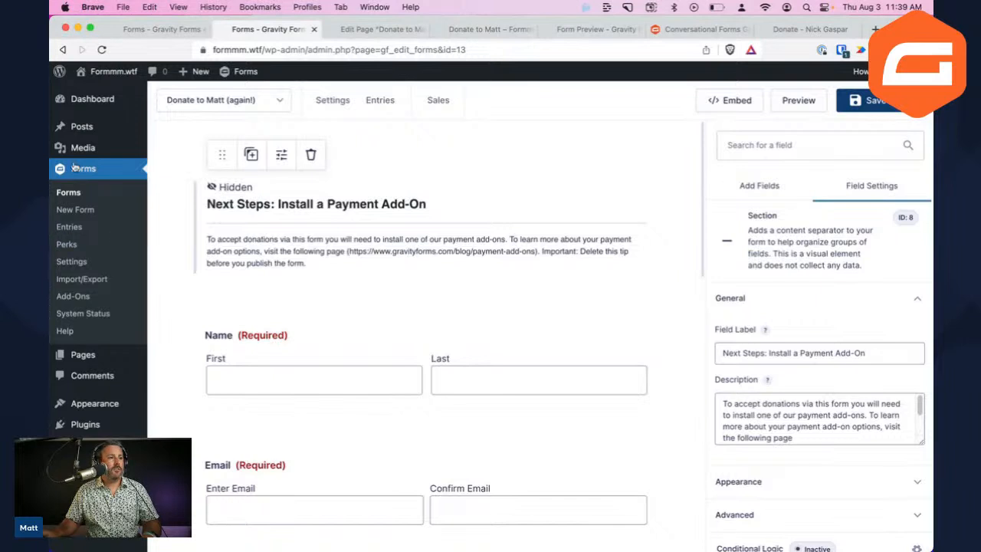
{"action": "mouse_move", "coordinate": [108, 71]}
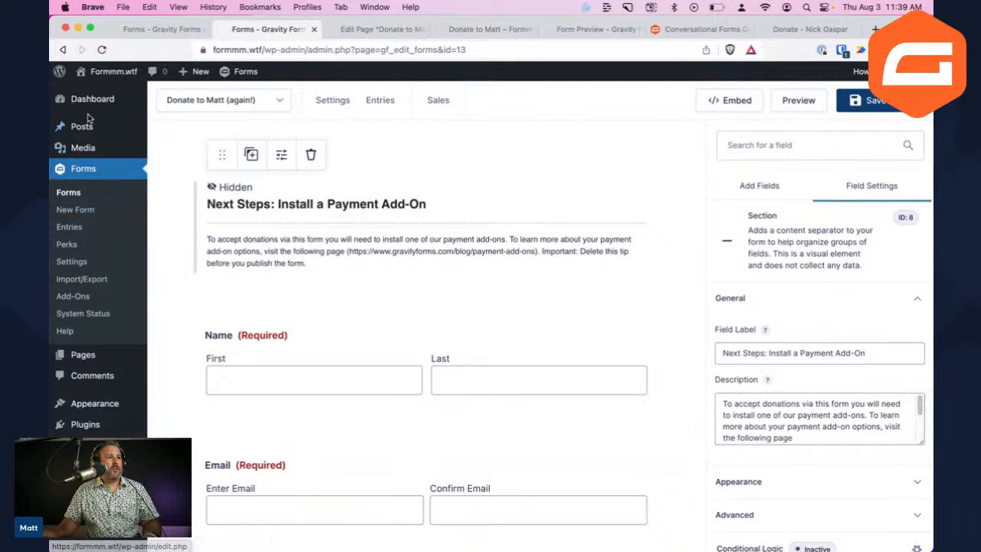
{"action": "left_click", "coordinate": [175, 356]}
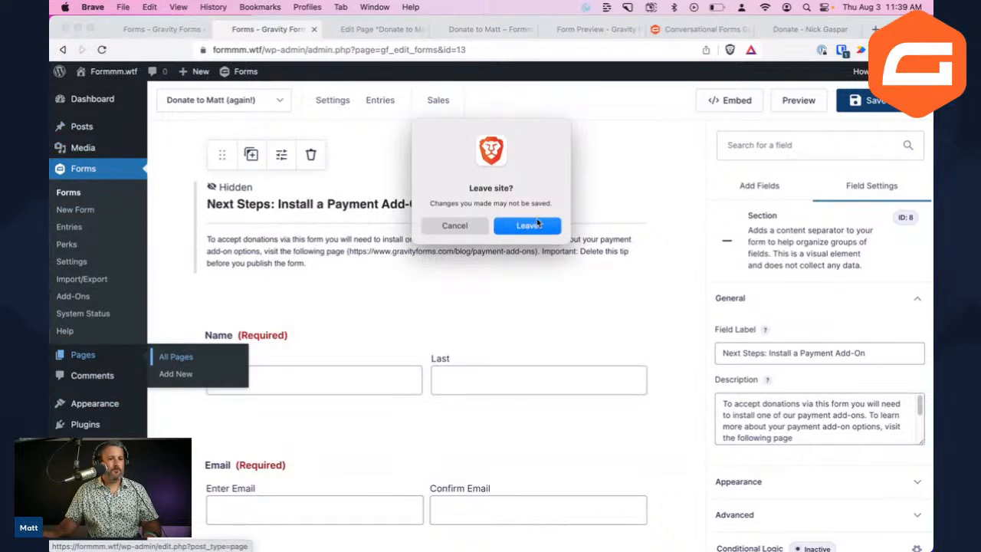
Open the Donate to Matt page in the block editor and close the tabs to its right
{"action": "left_click", "coordinate": [536, 224]}
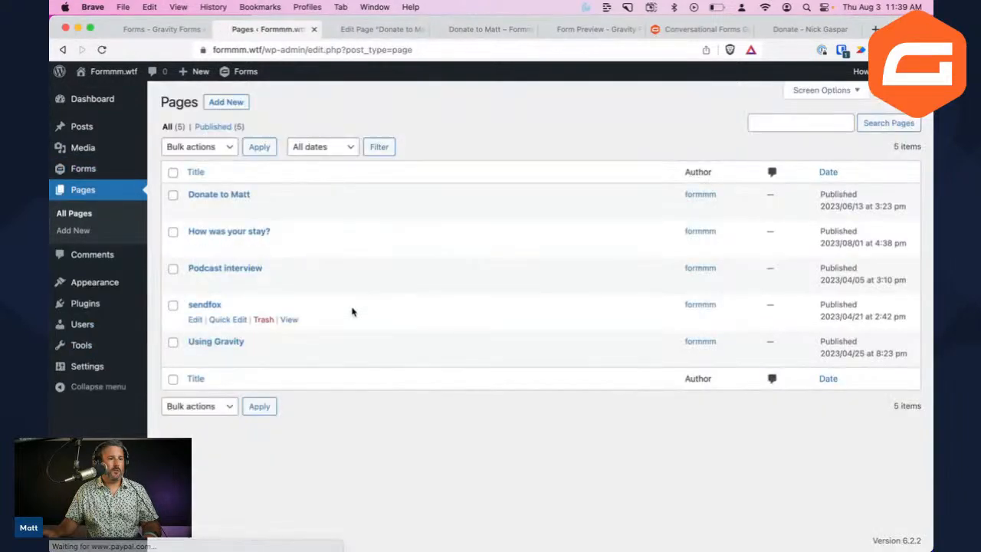
{"action": "left_click", "coordinate": [191, 211]}
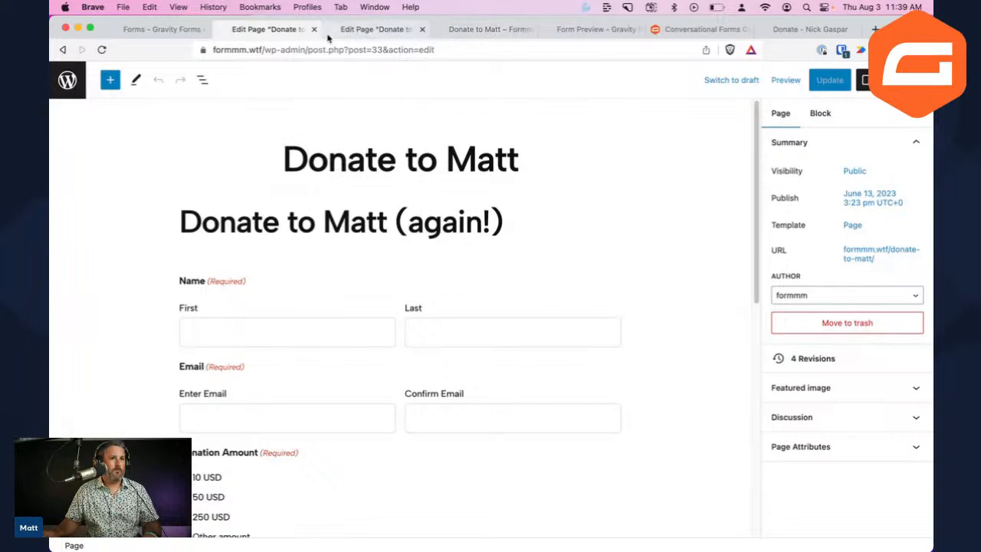
{"action": "right_click", "coordinate": [272, 30]}
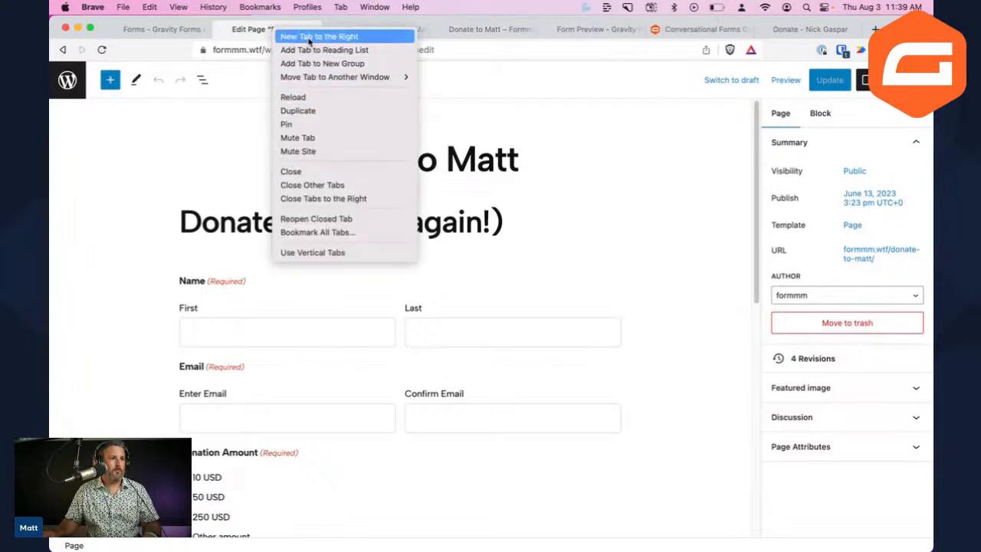
{"action": "left_click", "coordinate": [331, 200]}
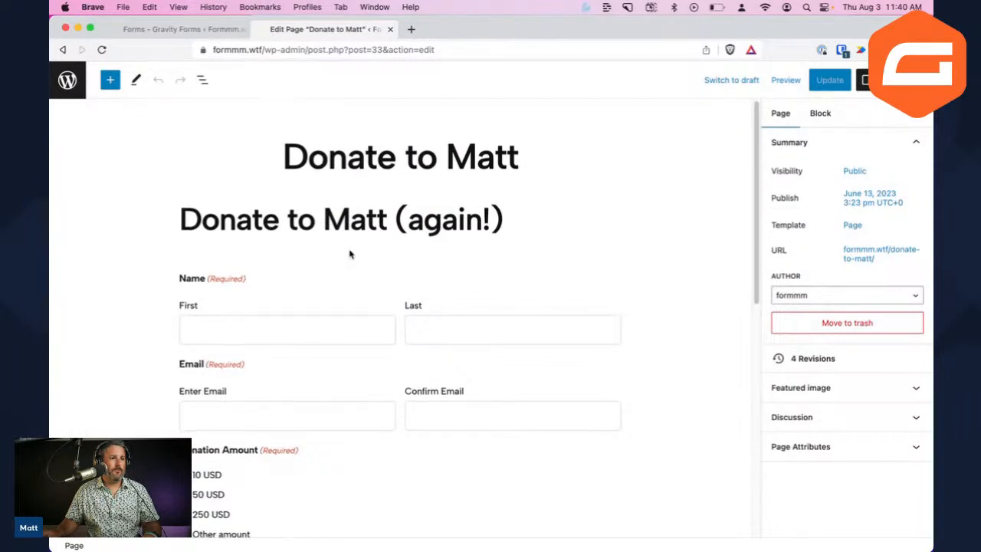
{"action": "left_click", "coordinate": [386, 274]}
{"action": "left_click", "coordinate": [719, 238]}
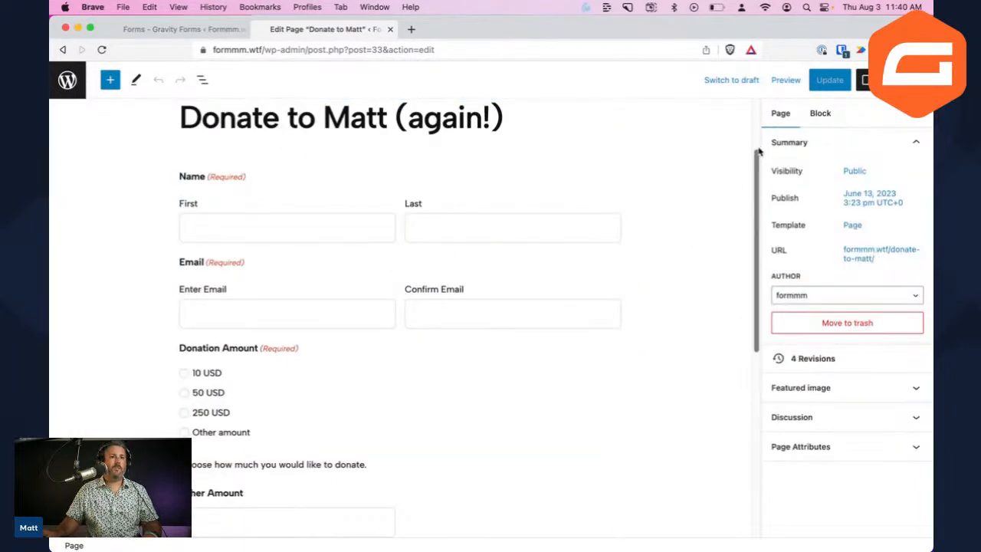
{"action": "scroll", "coordinate": [757, 126], "scroll_direction": "up", "scroll_amount": 3}
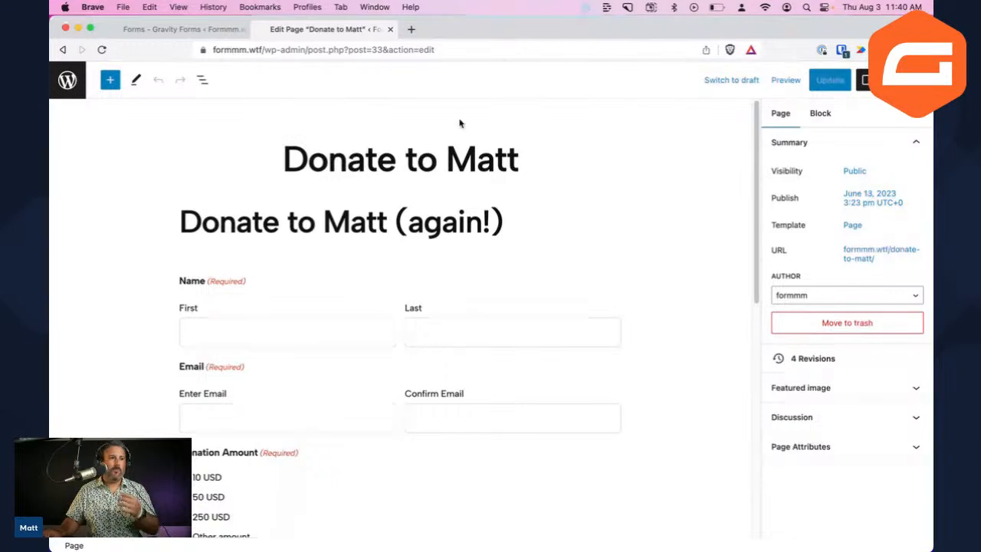
Preview the Donate to Matt page in a new tab and scroll through the embedded form
{"action": "left_click", "coordinate": [789, 83]}
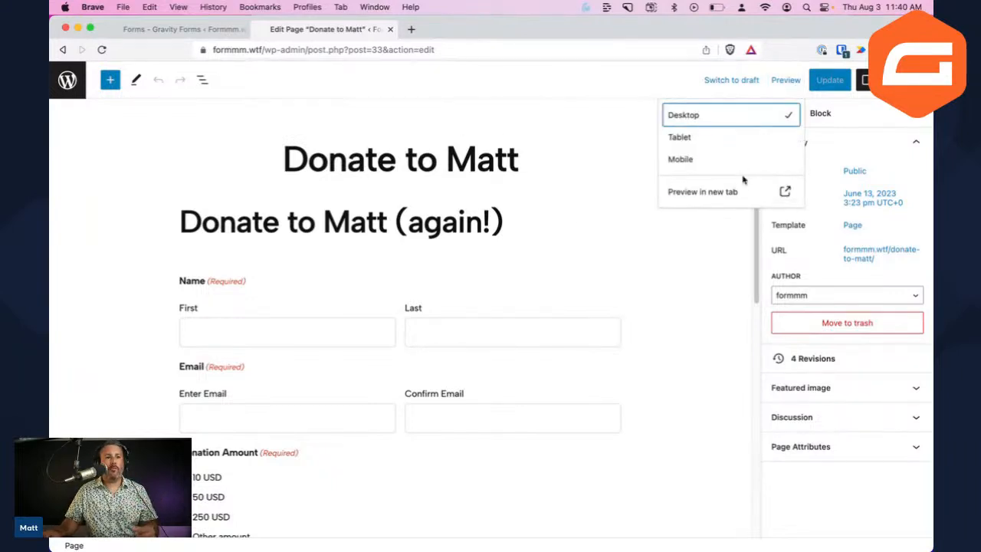
{"action": "left_click", "coordinate": [729, 192]}
{"action": "scroll", "coordinate": [537, 237], "scroll_direction": "down", "scroll_amount": 1}
{"action": "scroll", "coordinate": [538, 238], "scroll_direction": "up", "scroll_amount": 1}
{"action": "scroll", "coordinate": [536, 239], "scroll_direction": "up", "scroll_amount": 10}
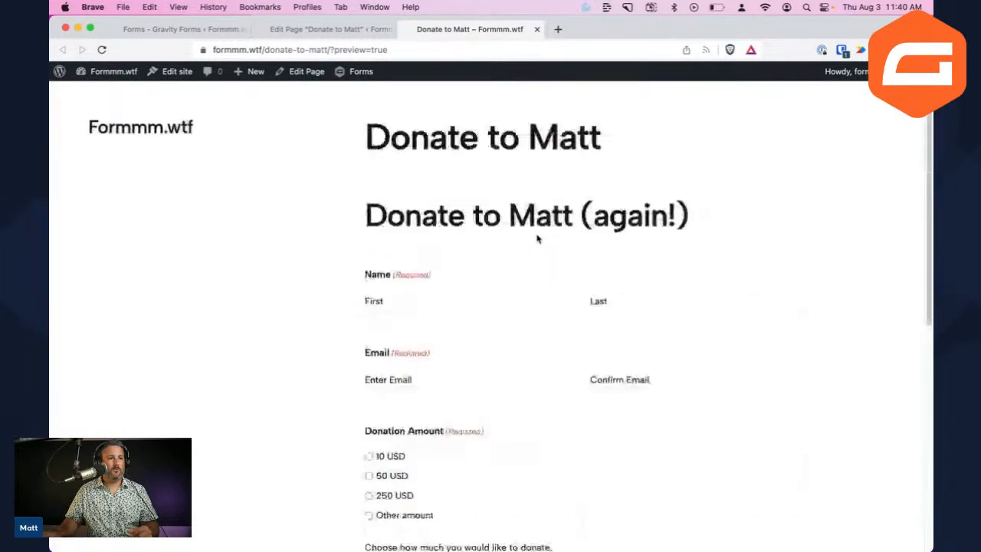
{"action": "scroll", "coordinate": [537, 231], "scroll_direction": "down", "scroll_amount": 5}
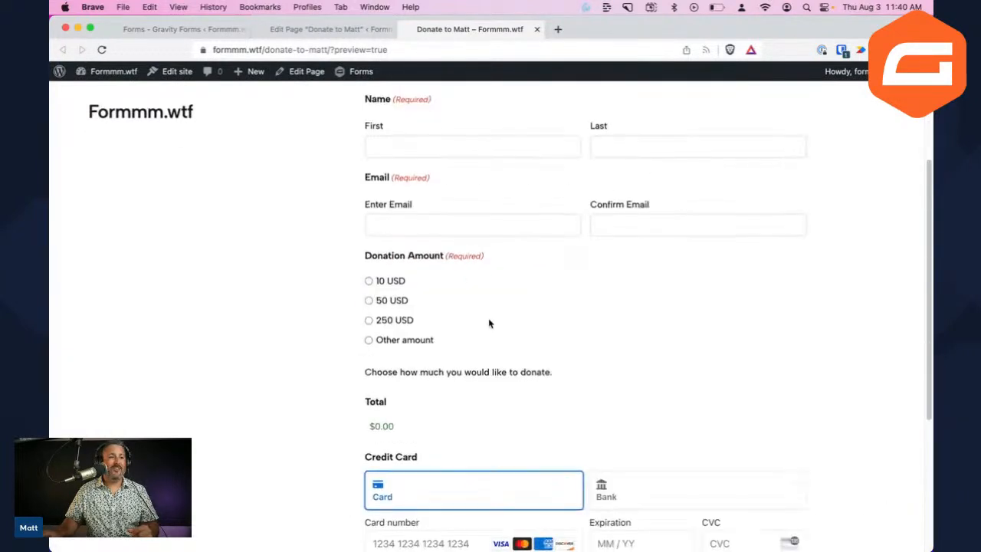
{"action": "scroll", "coordinate": [488, 321], "scroll_direction": "up", "scroll_amount": 2}
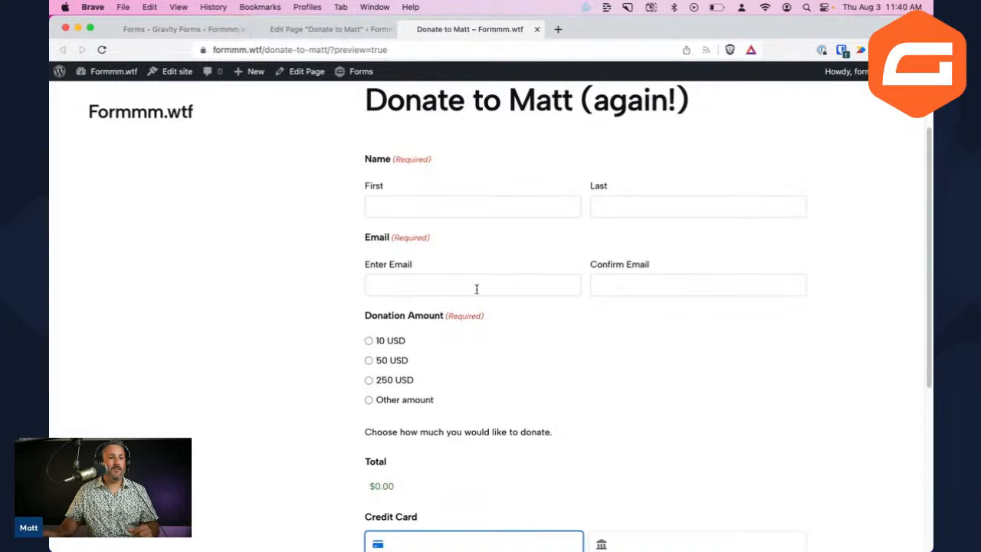
Swap the page's form for 'More about your Gravity Forms experience' and click Update
{"action": "left_click", "coordinate": [307, 29]}
{"action": "left_click", "coordinate": [413, 307]}
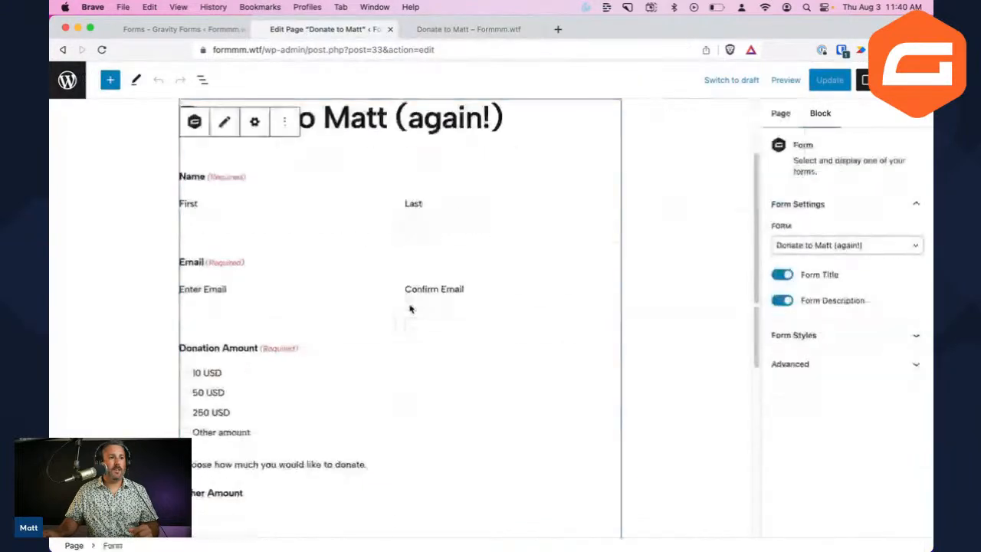
{"action": "left_click", "coordinate": [284, 122]}
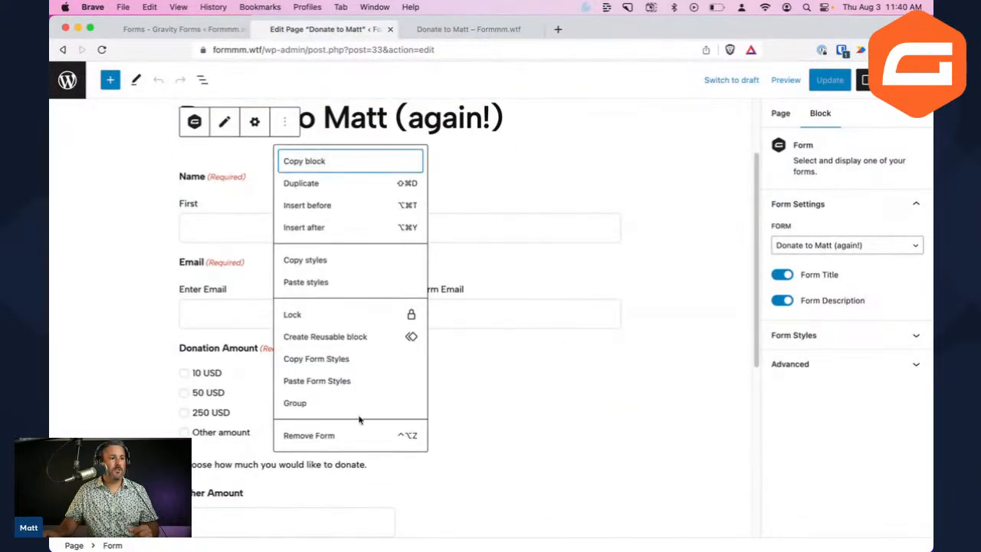
{"action": "left_click", "coordinate": [317, 436]}
{"action": "left_click", "coordinate": [618, 206]}
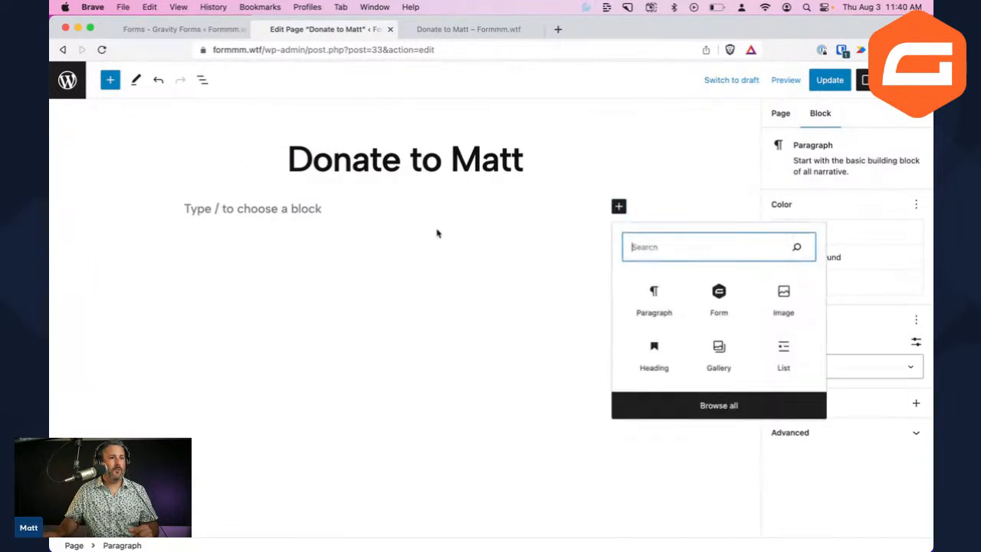
{"action": "left_click", "coordinate": [718, 289]}
{"action": "left_click", "coordinate": [381, 323]}
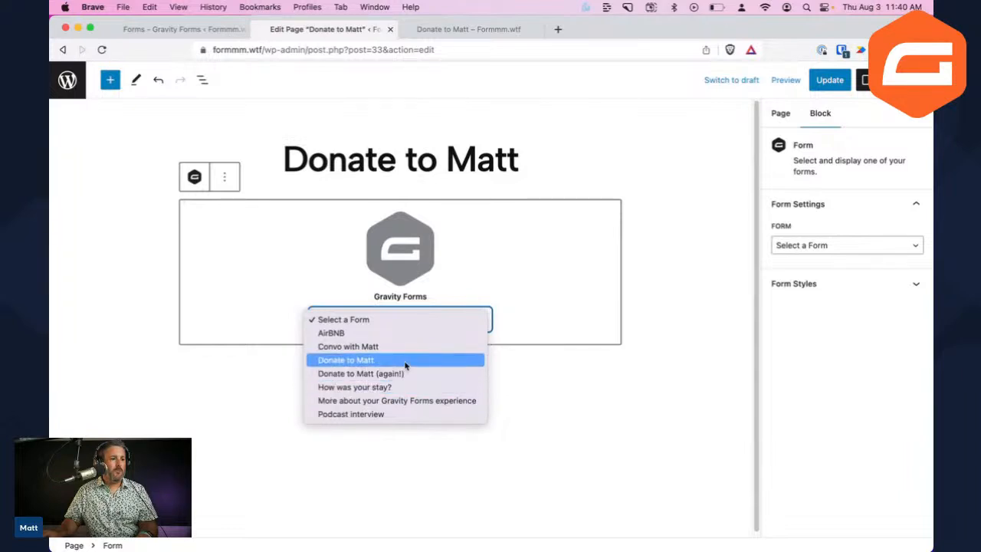
{"action": "left_click", "coordinate": [403, 402]}
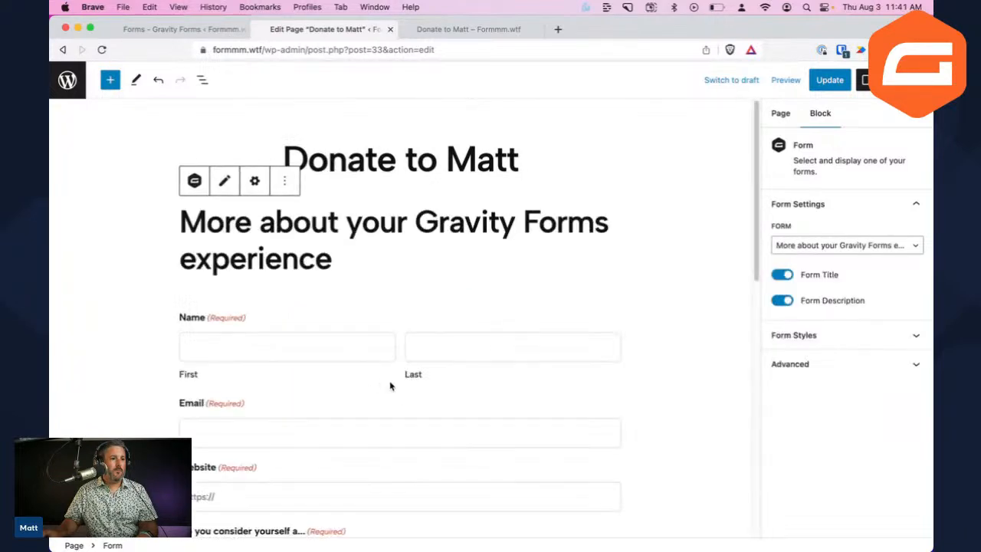
{"action": "left_click", "coordinate": [829, 80]}
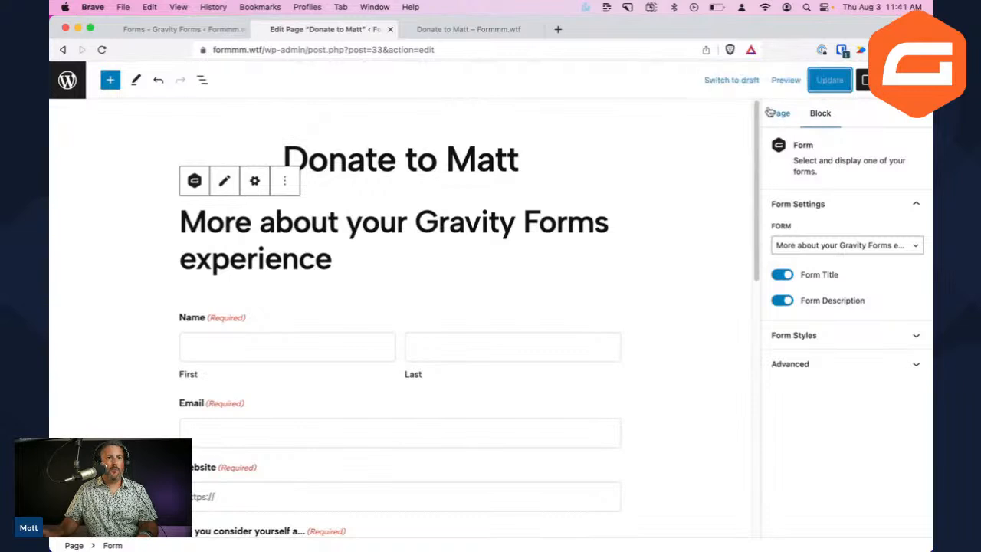
Select the new form block and show the page's List View outline
{"action": "scroll", "coordinate": [466, 282], "scroll_direction": "down", "scroll_amount": 1}
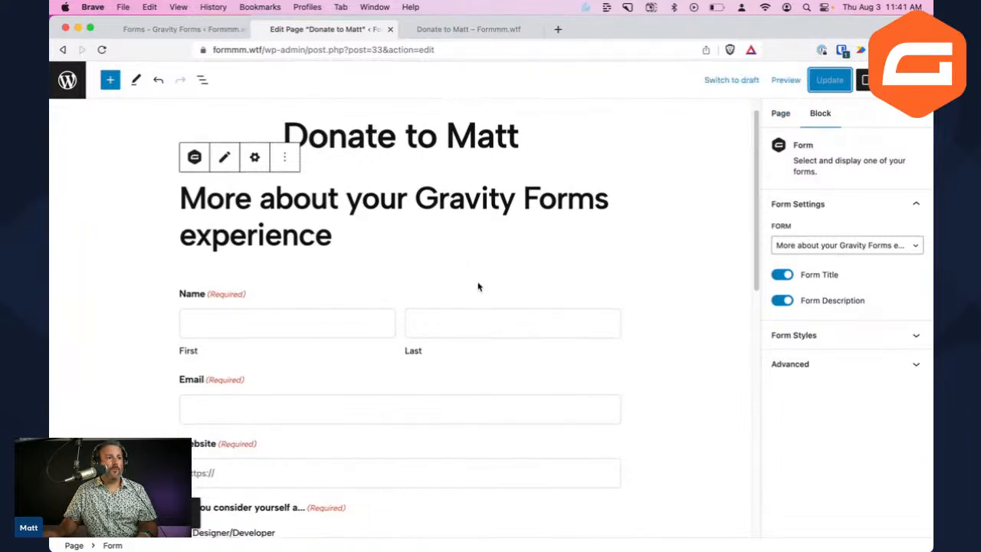
{"action": "left_click", "coordinate": [487, 240]}
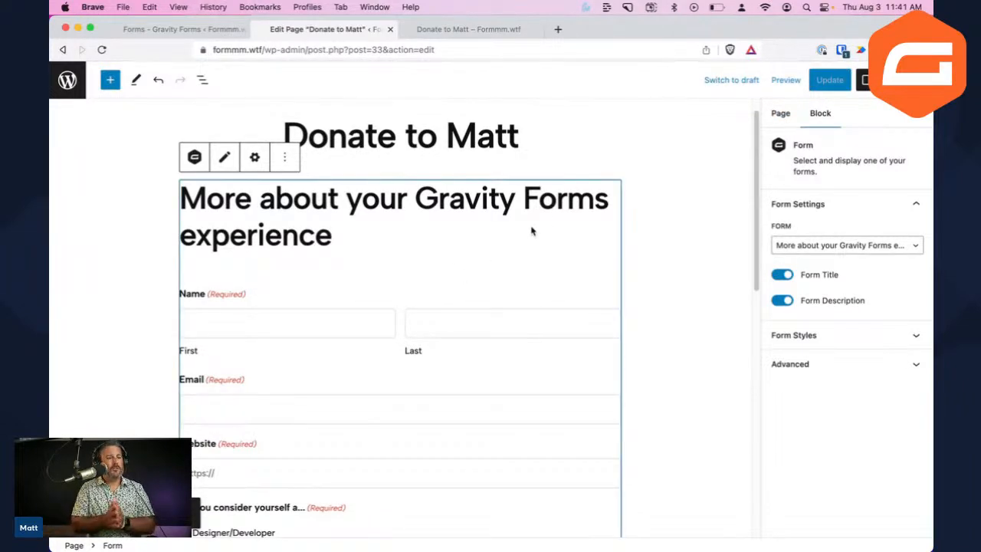
{"action": "left_click", "coordinate": [202, 80]}
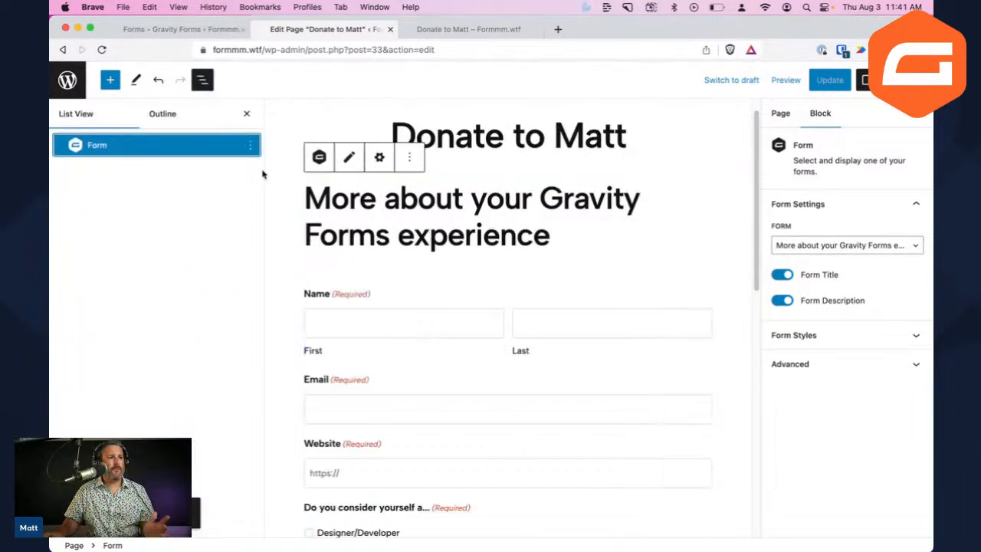
{"action": "left_click", "coordinate": [201, 84]}
{"action": "left_click", "coordinate": [199, 88]}
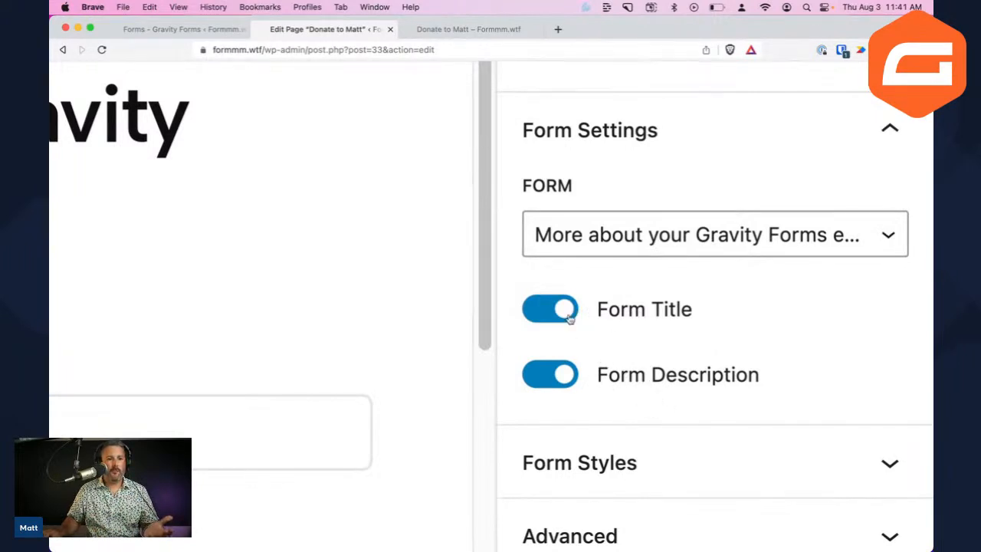
Close List View and turn off the Form Title and Form Description toggles
{"action": "key", "text": "super+0"}
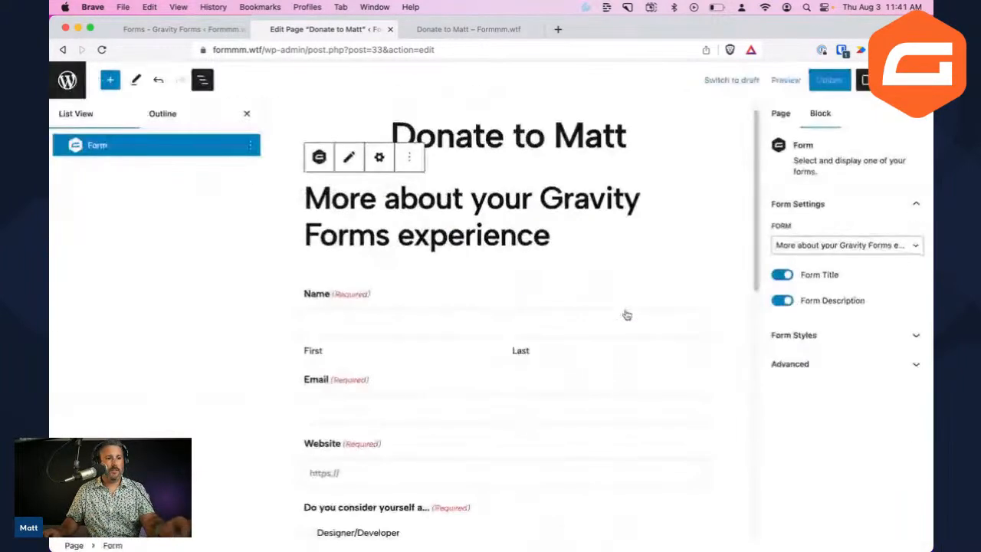
{"action": "left_click", "coordinate": [246, 113]}
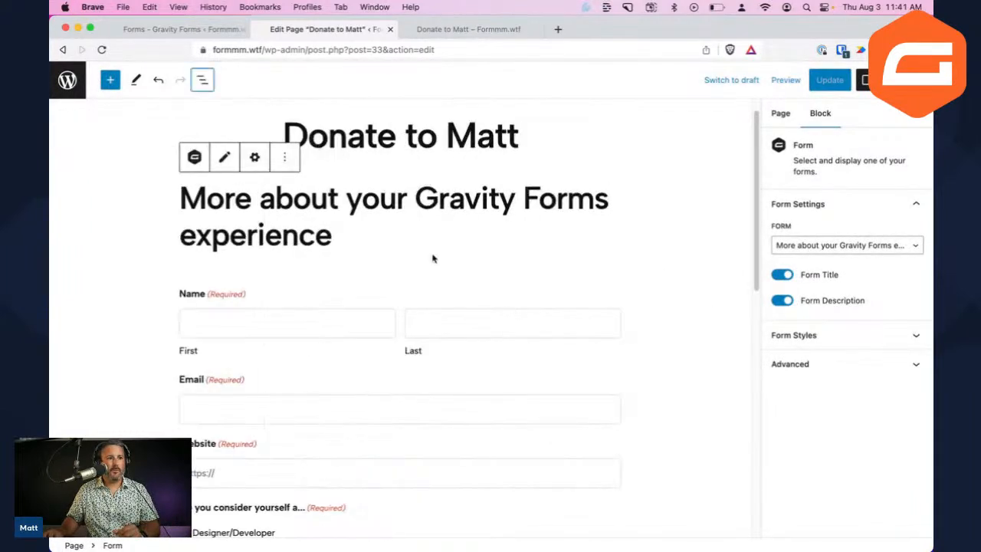
{"action": "left_click", "coordinate": [785, 279]}
{"action": "left_click", "coordinate": [782, 302]}
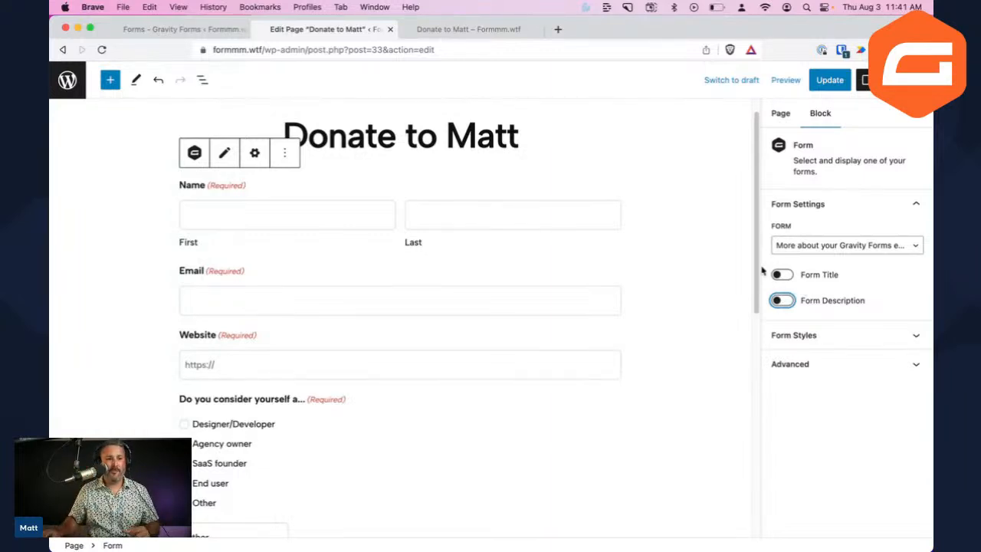
{"action": "scroll", "coordinate": [752, 298], "scroll_direction": "down", "scroll_amount": 2}
{"action": "scroll", "coordinate": [669, 268], "scroll_direction": "up", "scroll_amount": 2}
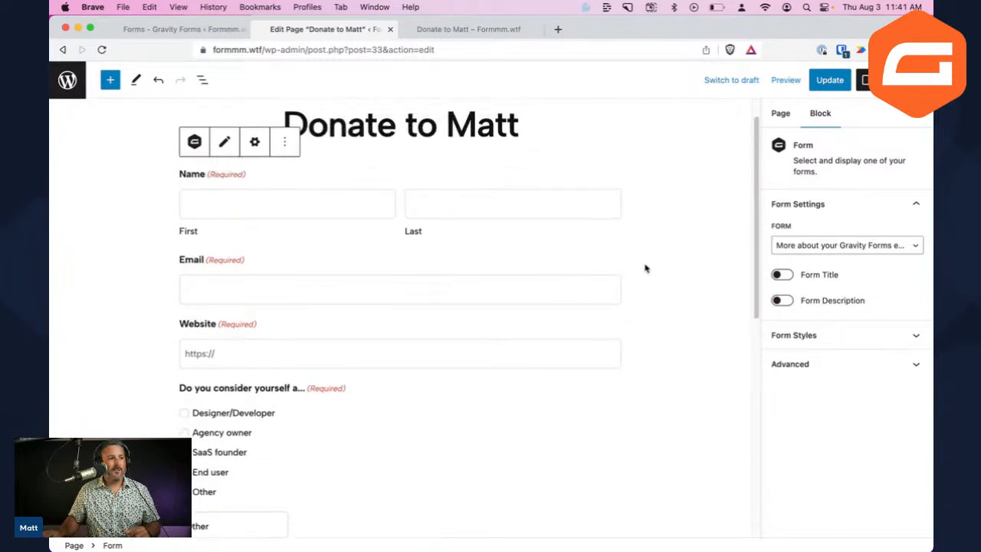
Set the embedded form's theme to Orbital and update the page
{"action": "left_click", "coordinate": [847, 335]}
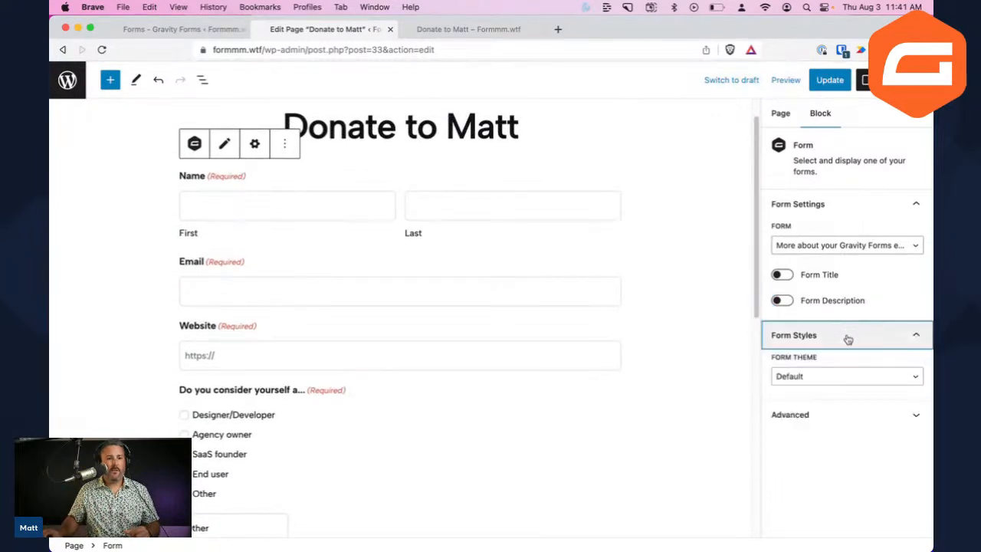
{"action": "left_click", "coordinate": [889, 379]}
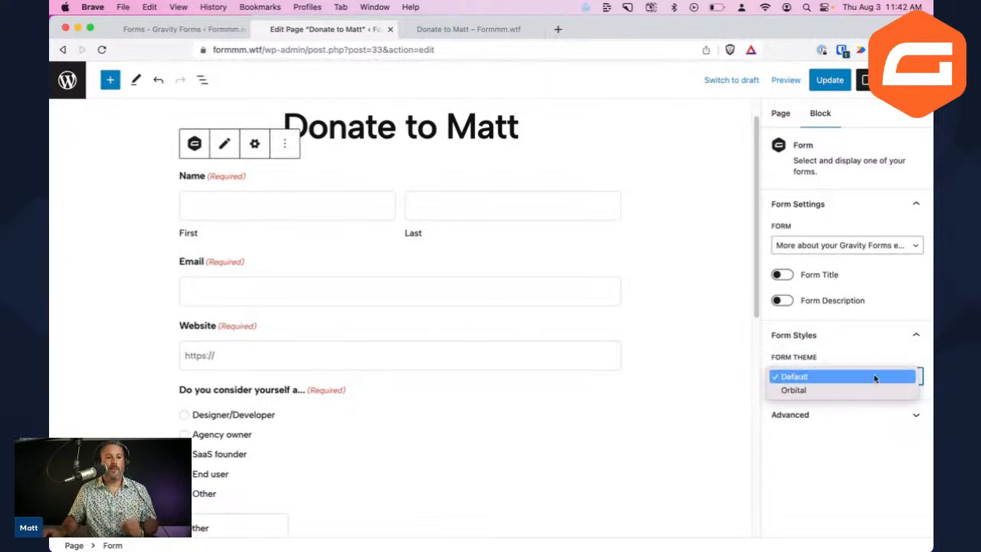
{"action": "left_click", "coordinate": [838, 395]}
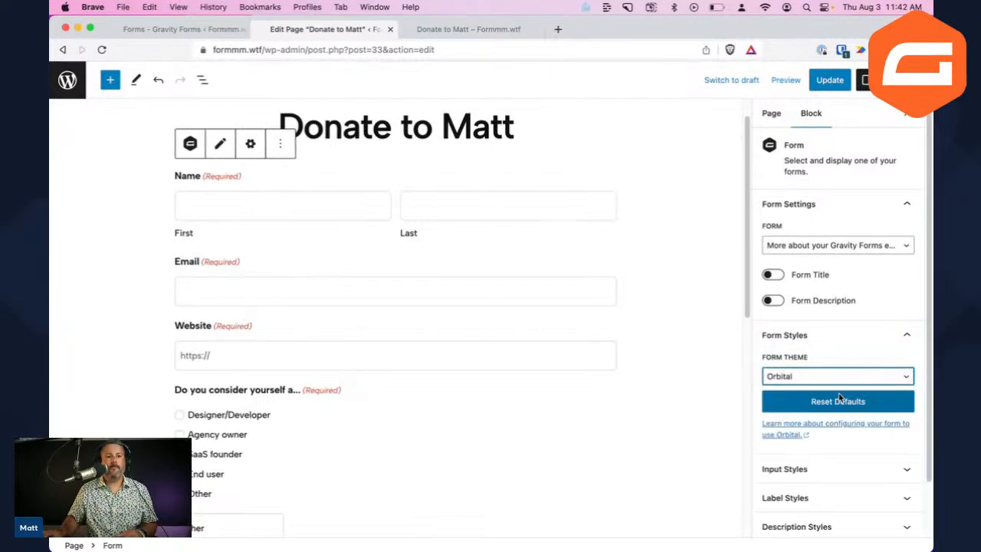
{"action": "left_click", "coordinate": [830, 79]}
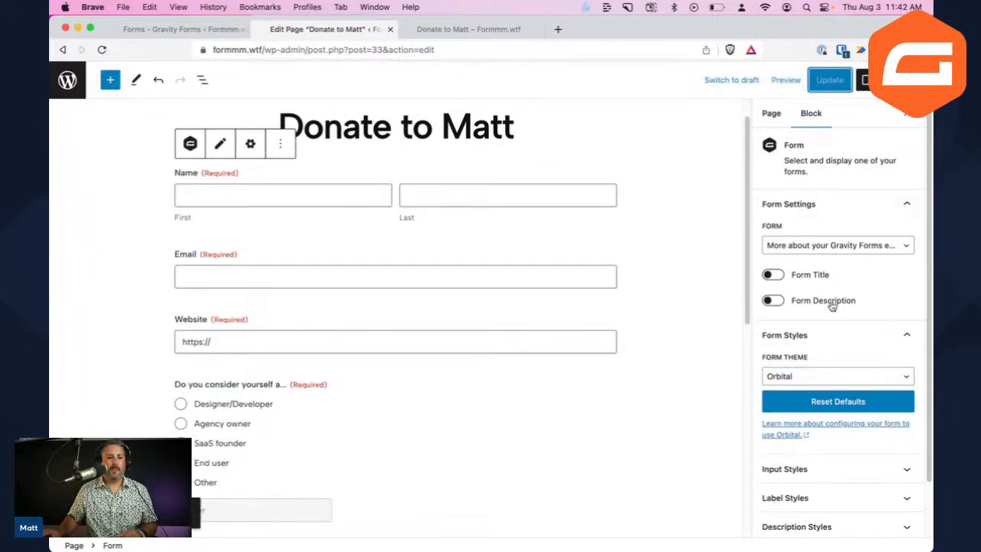
{"action": "scroll", "coordinate": [832, 302], "scroll_direction": "down", "scroll_amount": 2}
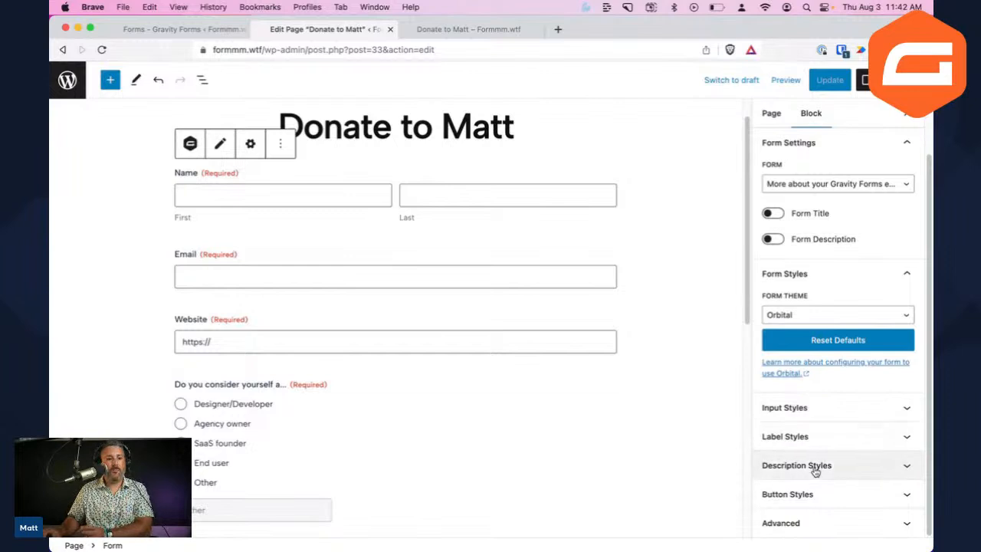
Expand Input Styles to show Medium size with a 3-pixel border radius
{"action": "left_click", "coordinate": [854, 524]}
{"action": "scroll", "coordinate": [817, 407], "scroll_direction": "up", "scroll_amount": 5}
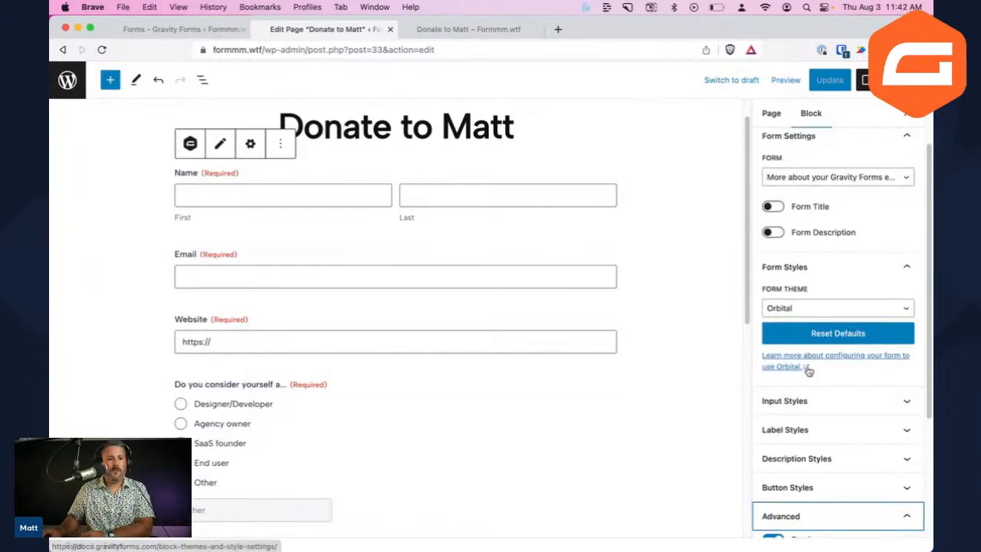
{"action": "left_click", "coordinate": [855, 513]}
{"action": "left_click", "coordinate": [834, 407]}
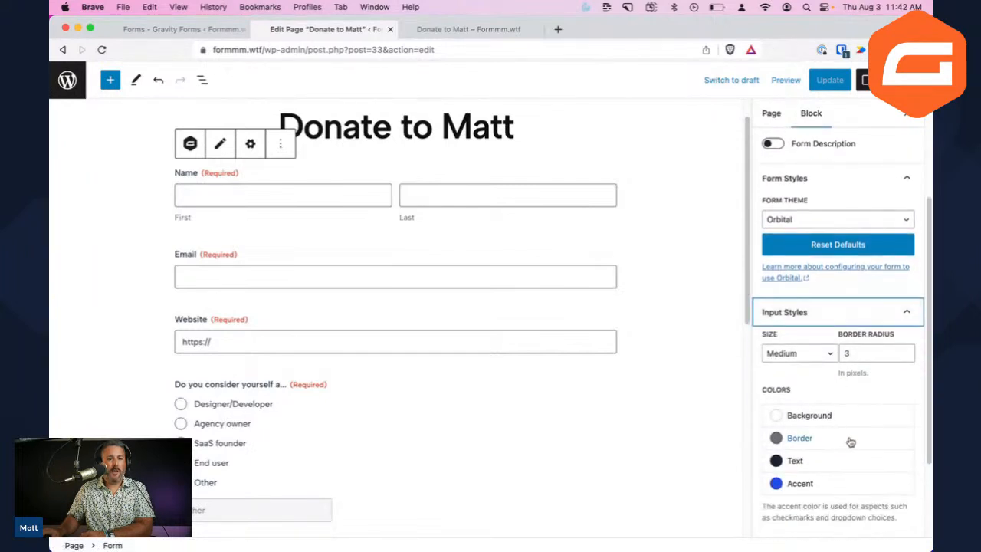
Set the form's input field size to Small after briefly trying Large
{"action": "scroll", "coordinate": [858, 406], "scroll_direction": "down", "scroll_amount": 1}
{"action": "left_click", "coordinate": [660, 359]}
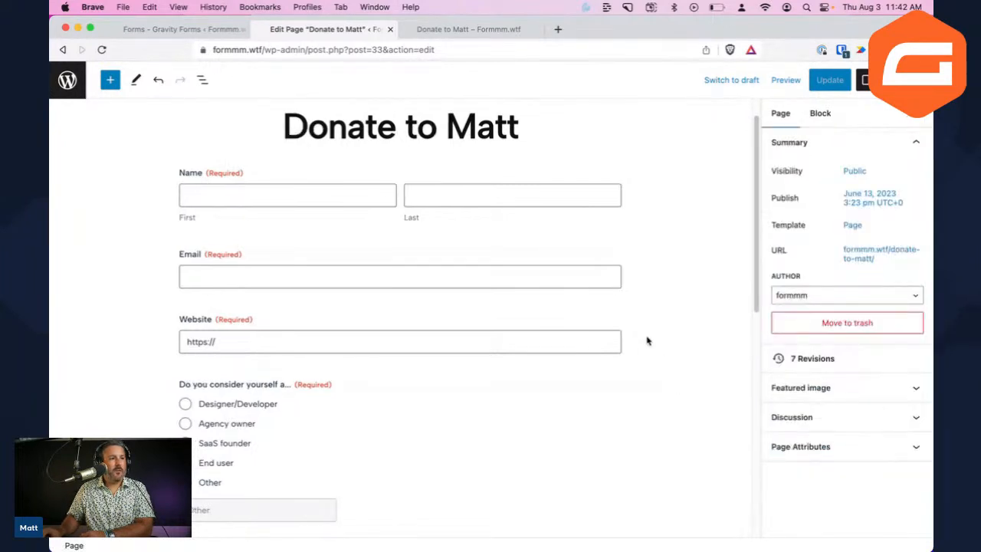
{"action": "left_click", "coordinate": [581, 222]}
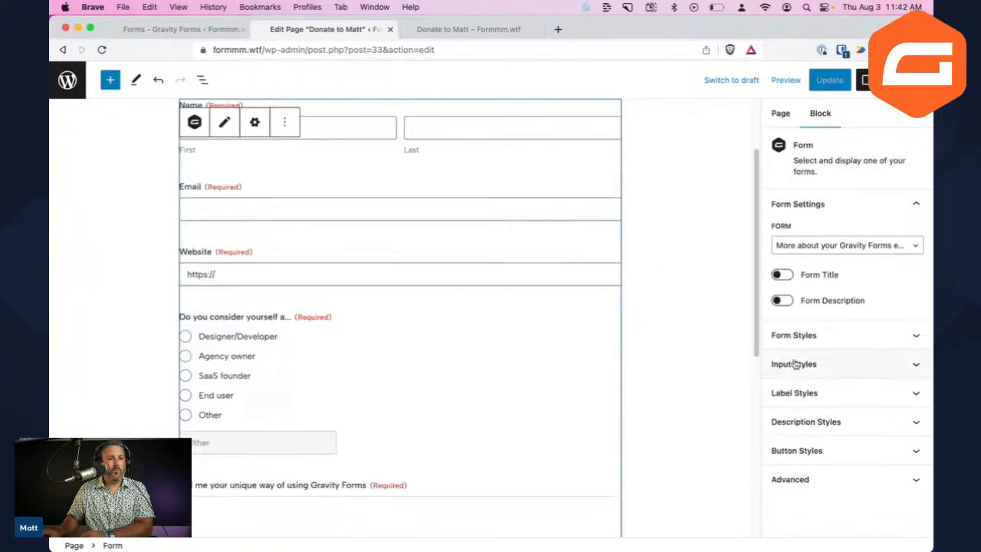
{"action": "left_click", "coordinate": [827, 363]}
{"action": "scroll", "coordinate": [801, 406], "scroll_direction": "down", "scroll_amount": 3}
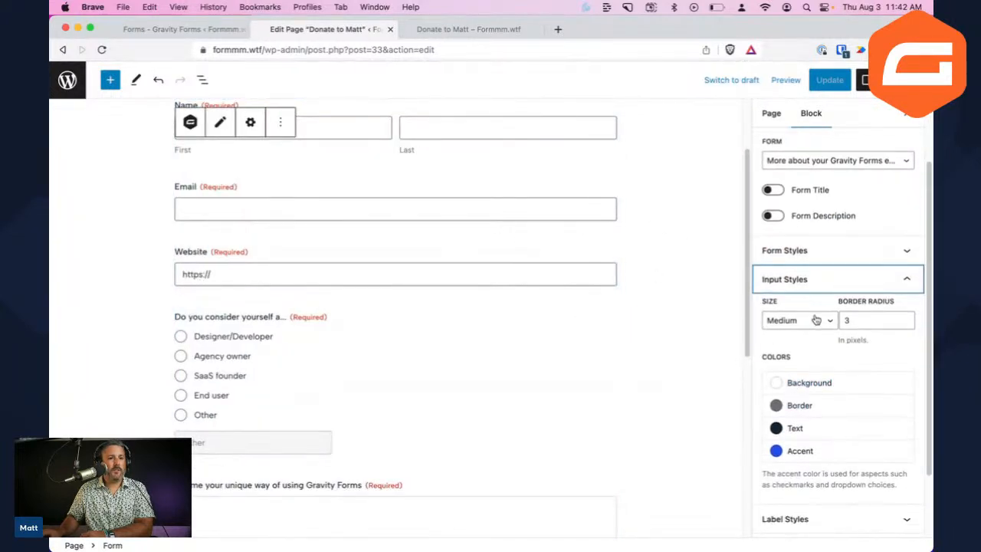
{"action": "left_click", "coordinate": [814, 320]}
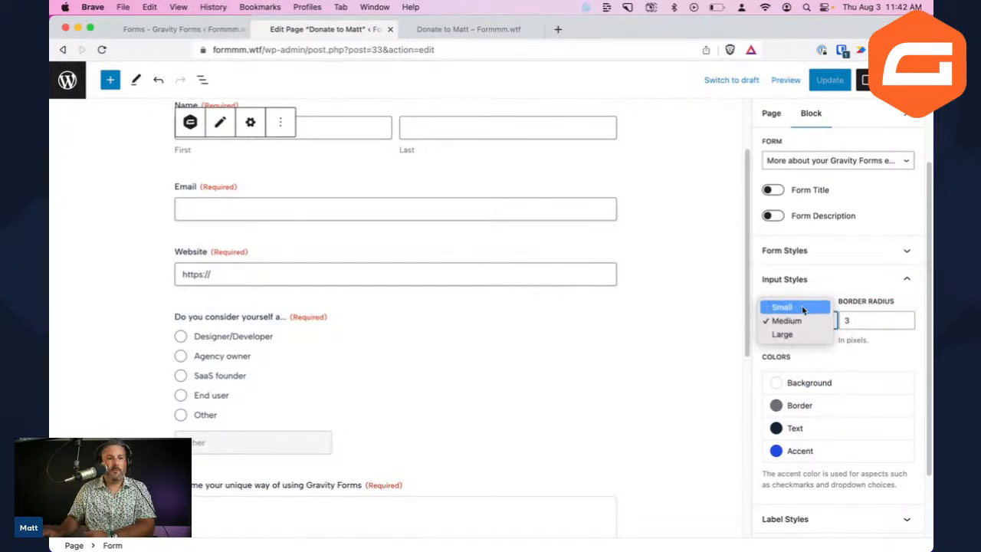
{"action": "left_click", "coordinate": [802, 307]}
{"action": "left_click", "coordinate": [803, 320]}
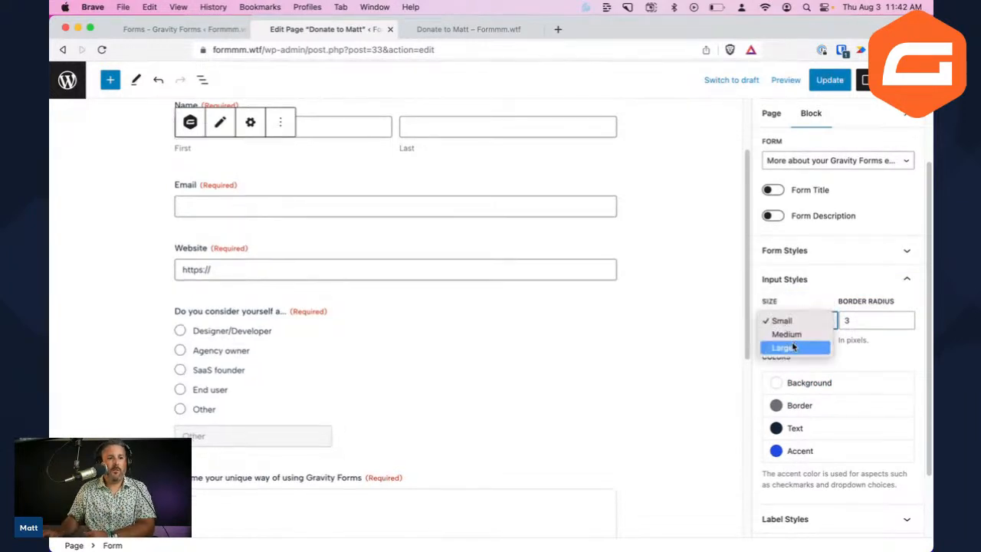
{"action": "left_click", "coordinate": [793, 346]}
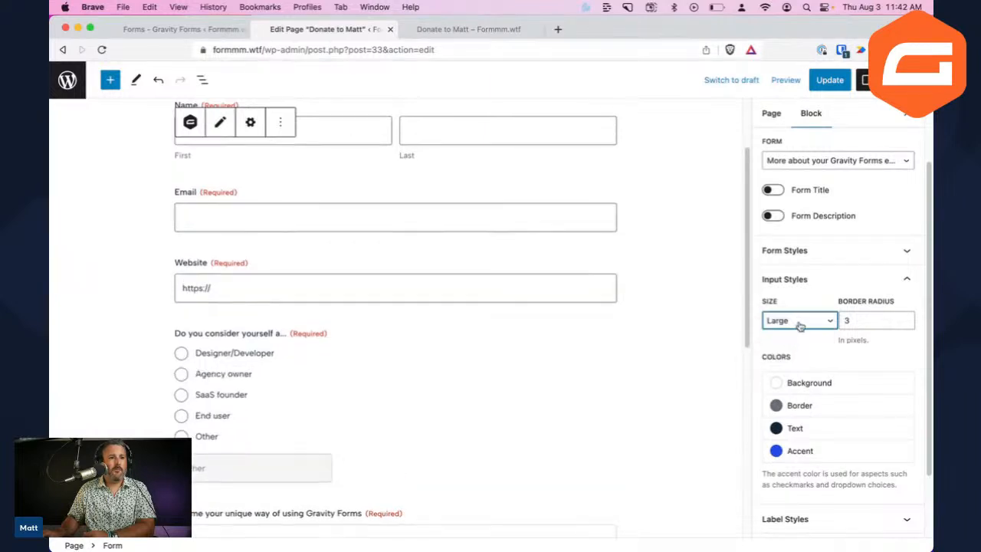
{"action": "left_click", "coordinate": [799, 322]}
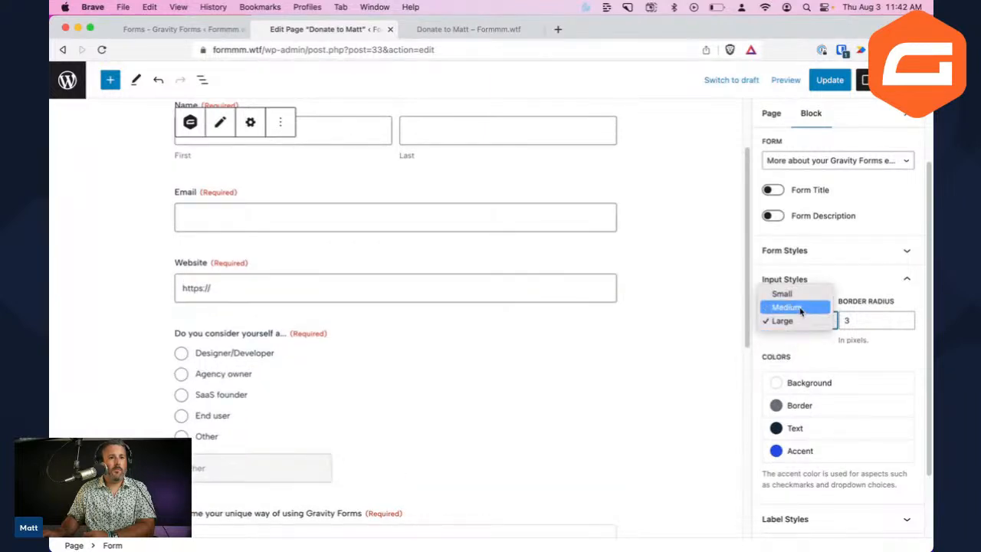
{"action": "left_click", "coordinate": [796, 327]}
{"action": "left_click", "coordinate": [794, 322]}
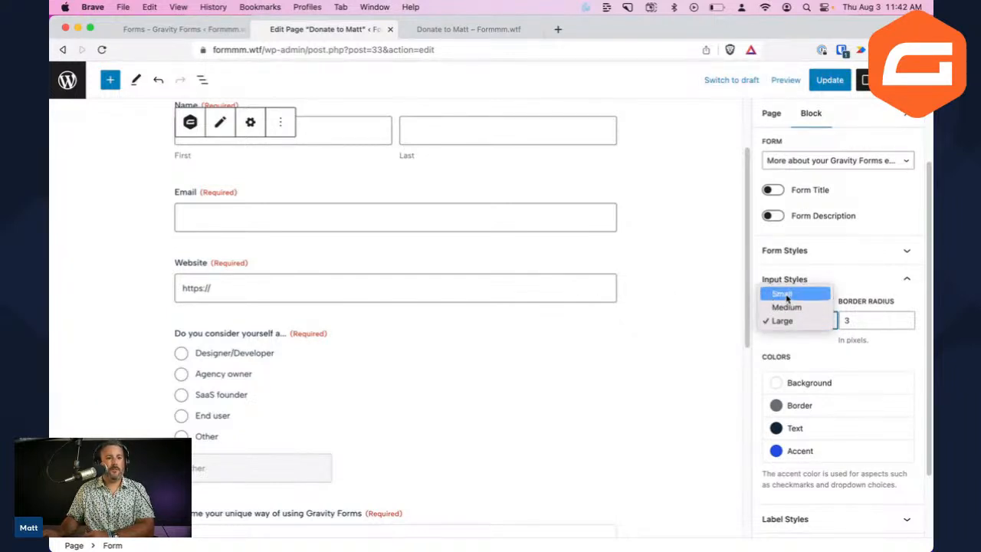
{"action": "left_click", "coordinate": [780, 295]}
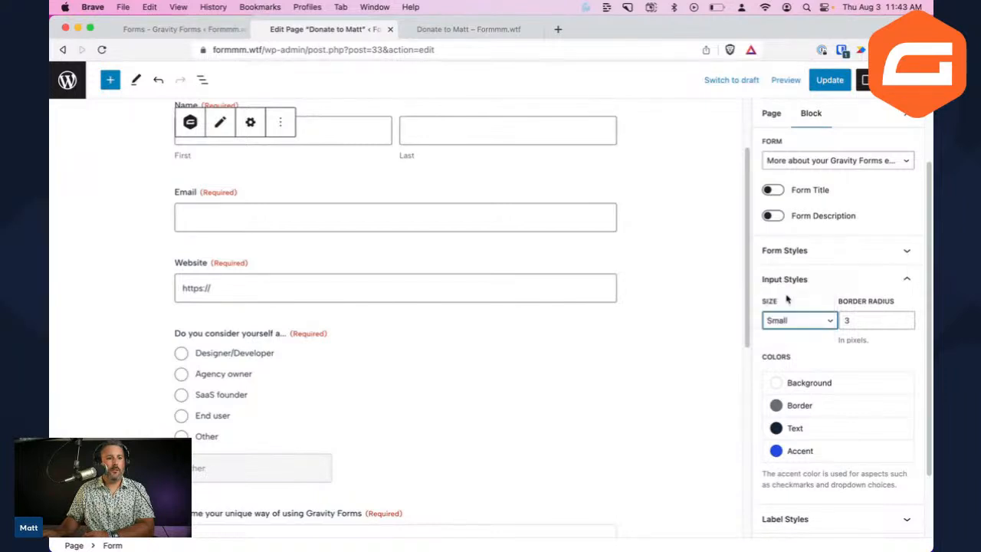
{"action": "scroll", "coordinate": [534, 266], "scroll_direction": "up", "scroll_amount": 3}
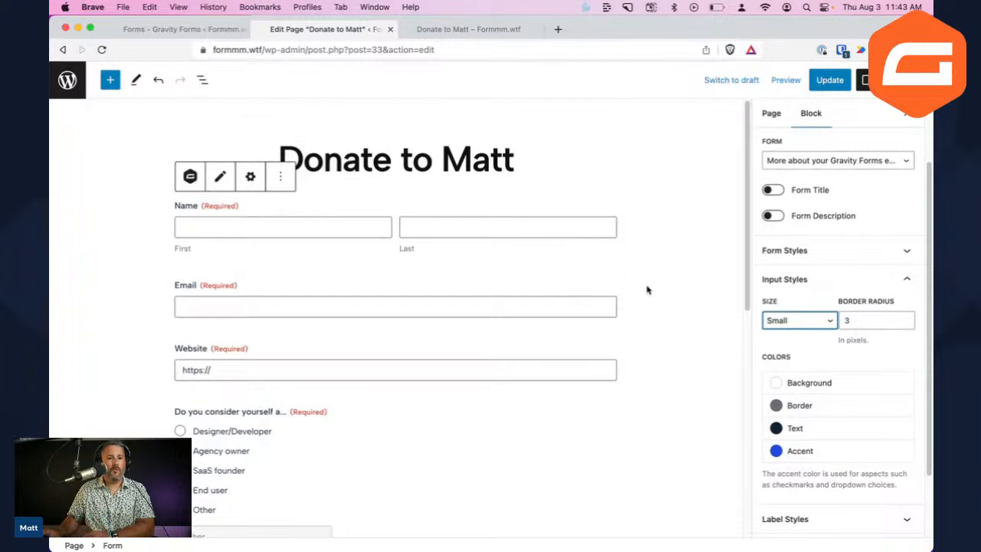
Set the input border radius to 0 px, replacing the trial 300 px value
{"action": "left_click", "coordinate": [644, 293]}
{"action": "left_click", "coordinate": [550, 259]}
{"action": "scroll", "coordinate": [549, 259], "scroll_direction": "down", "scroll_amount": 3}
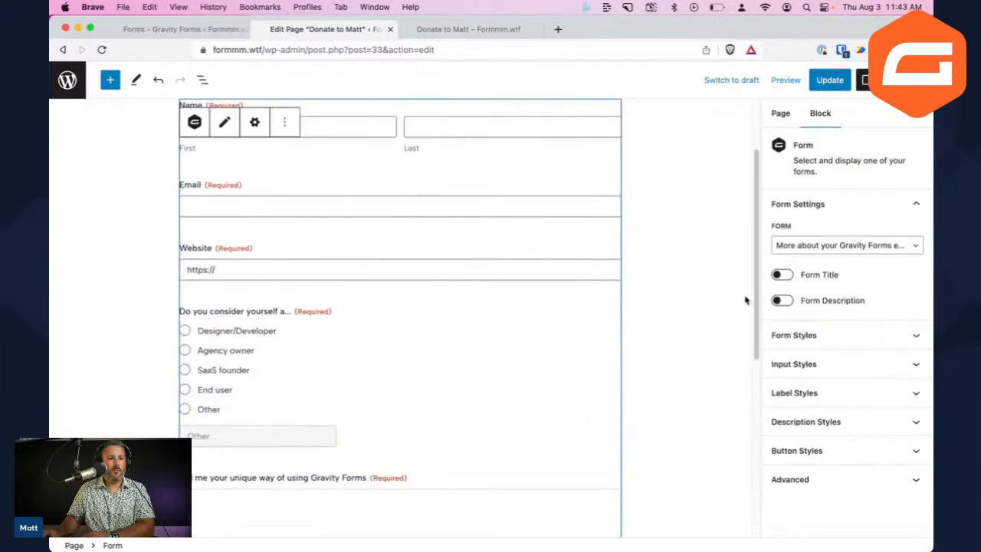
{"action": "left_click", "coordinate": [816, 337]}
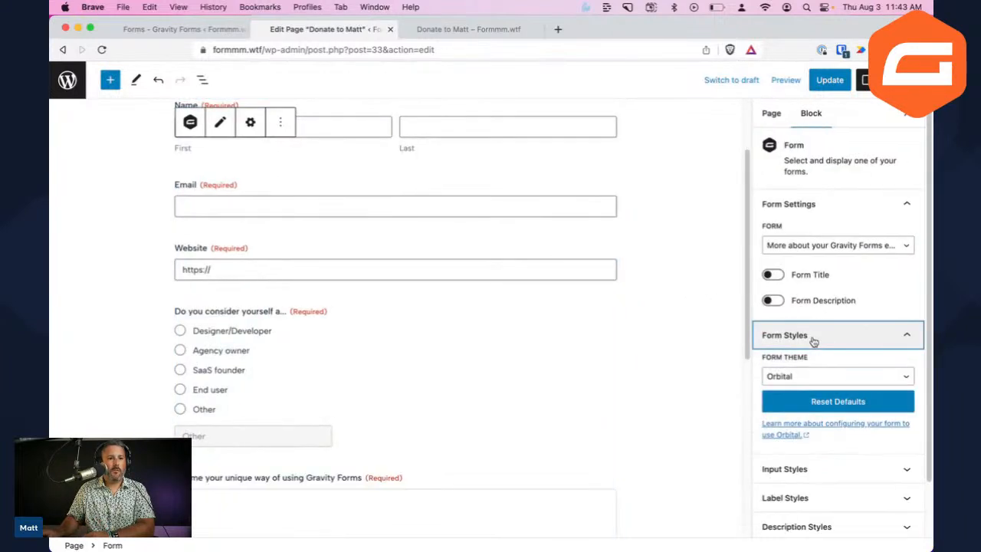
{"action": "left_click", "coordinate": [795, 469]}
{"action": "left_click", "coordinate": [883, 353]}
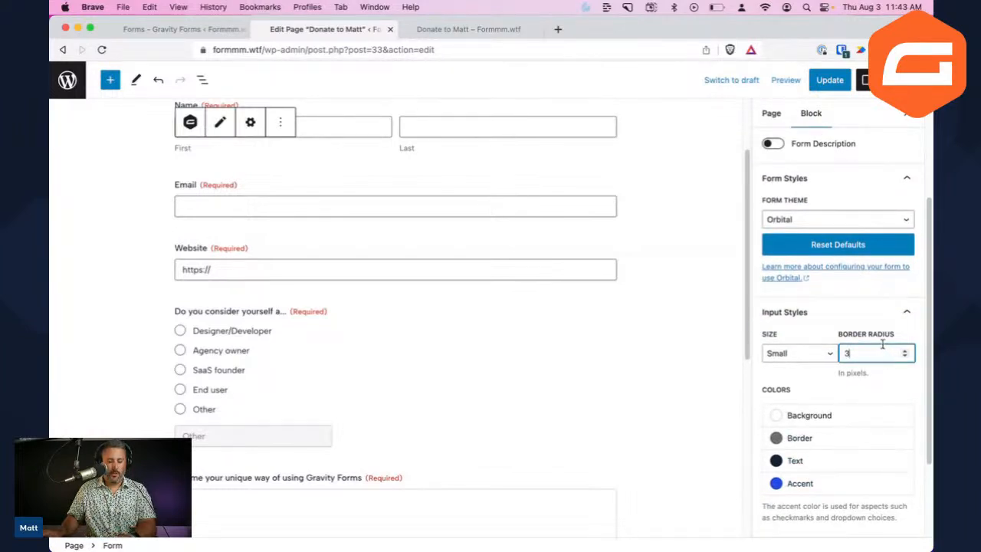
{"action": "type", "text": "00"}
{"action": "left_click", "coordinate": [896, 388]}
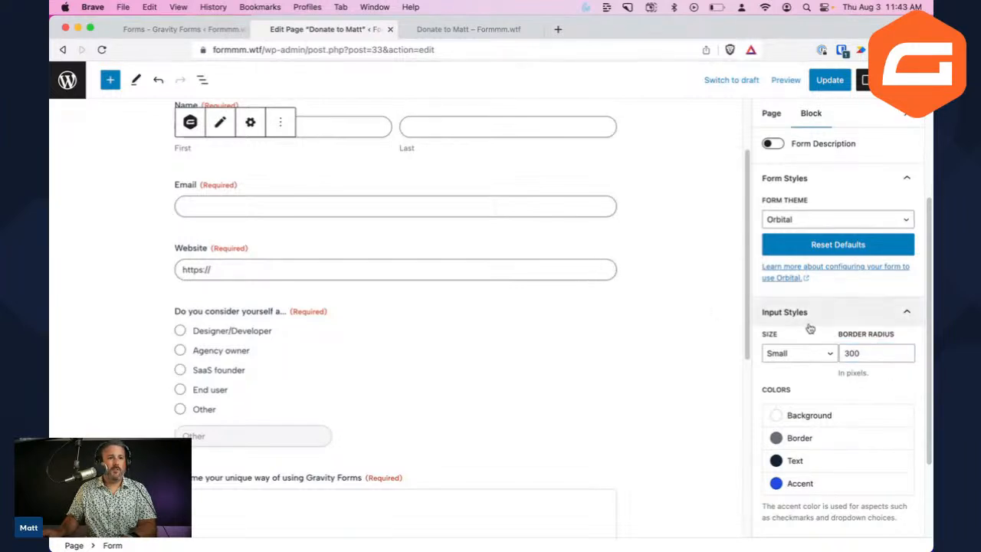
{"action": "double_click", "coordinate": [858, 352]}
{"action": "type", "text": "0"}
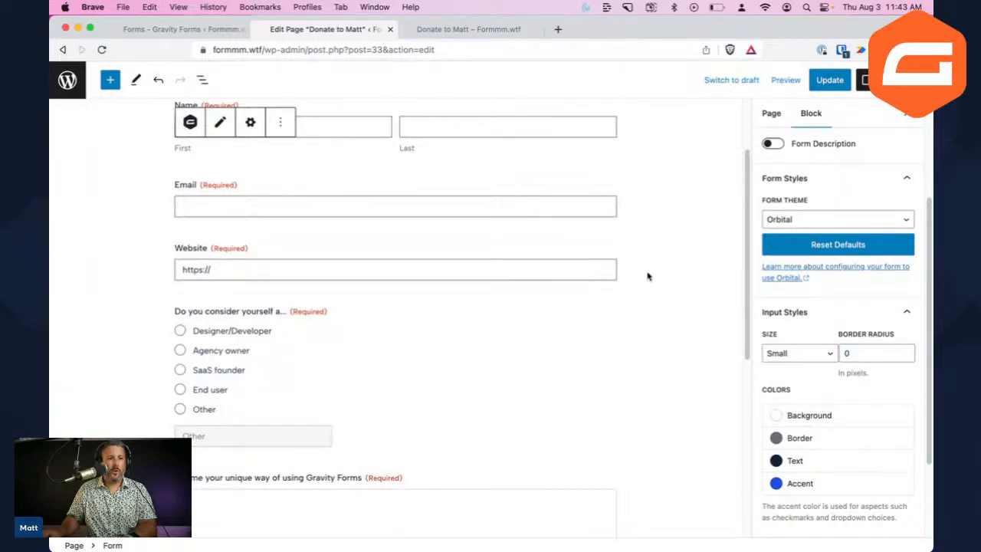
{"action": "scroll", "coordinate": [644, 240], "scroll_direction": "up", "scroll_amount": 1}
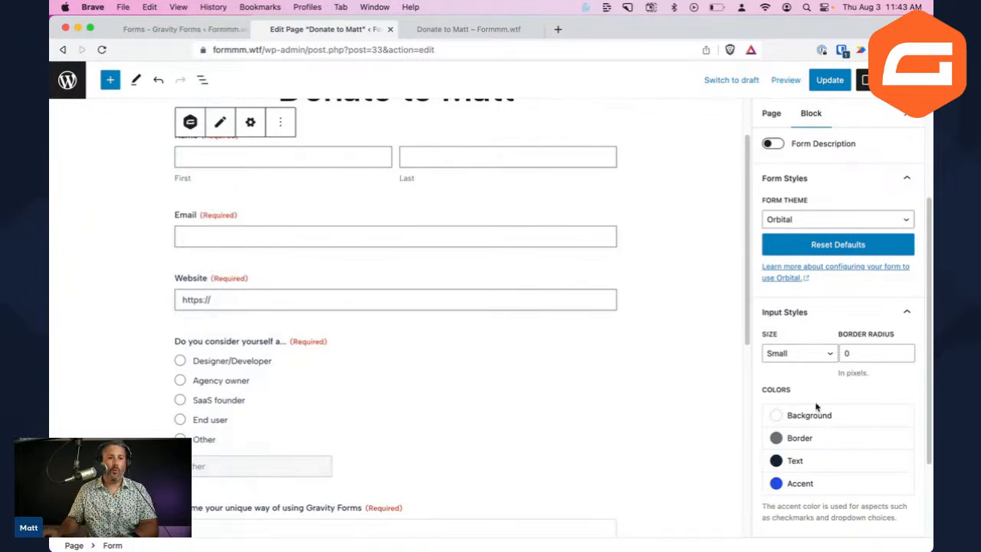
Make the input borders Vivid purple instead of Vivid red
{"action": "scroll", "coordinate": [819, 399], "scroll_direction": "down", "scroll_amount": 1}
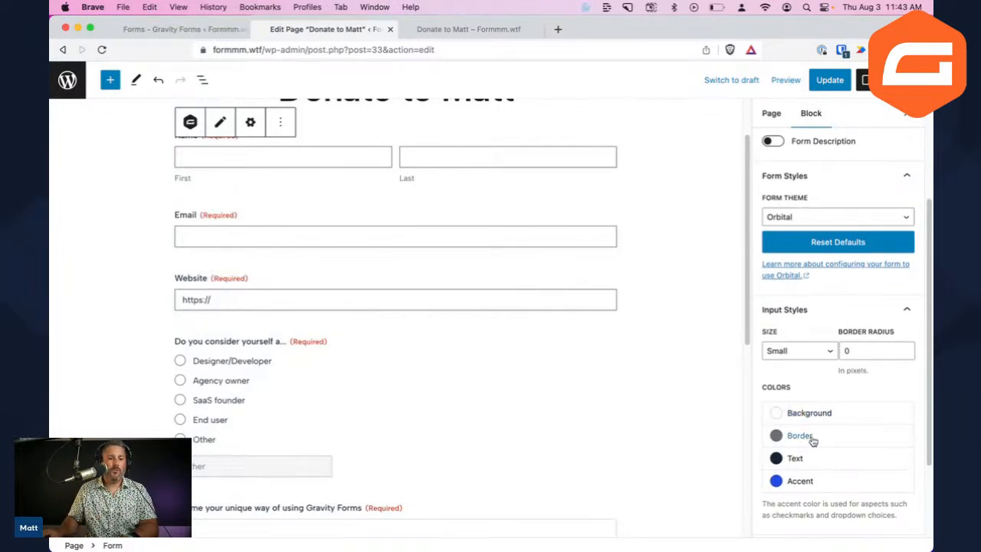
{"action": "left_click", "coordinate": [776, 437]}
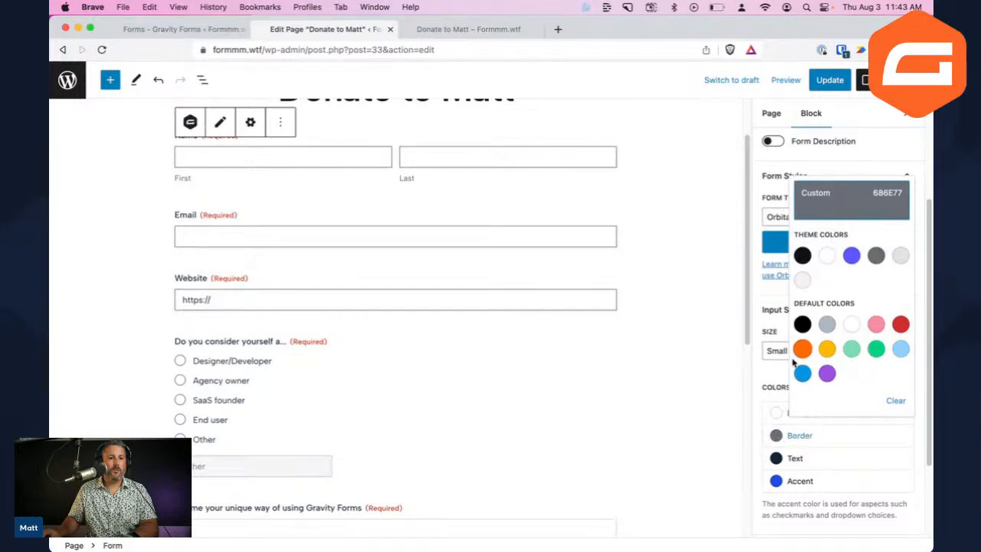
{"action": "left_click", "coordinate": [900, 324]}
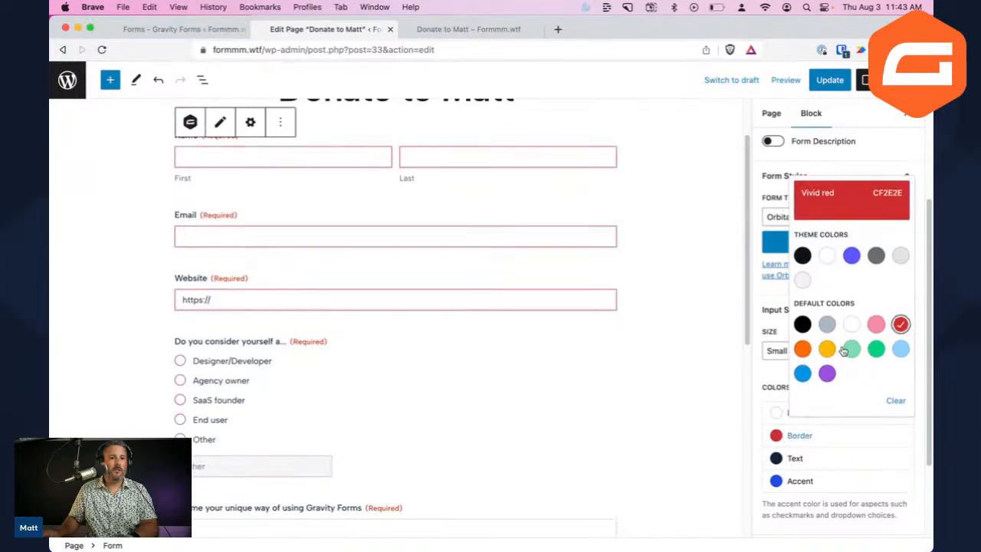
{"action": "left_click", "coordinate": [773, 381]}
{"action": "left_click", "coordinate": [778, 438]}
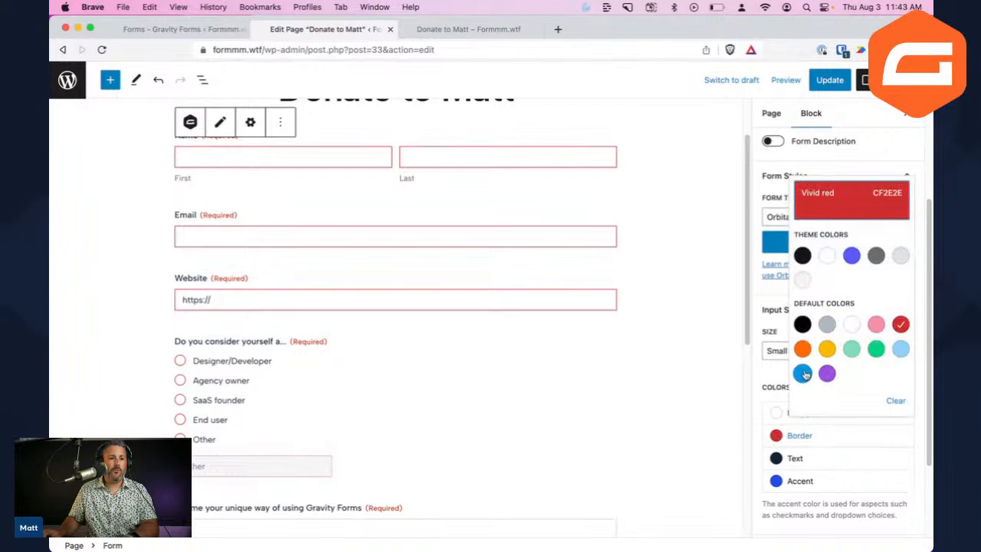
{"action": "left_click", "coordinate": [826, 374]}
{"action": "left_click", "coordinate": [770, 376]}
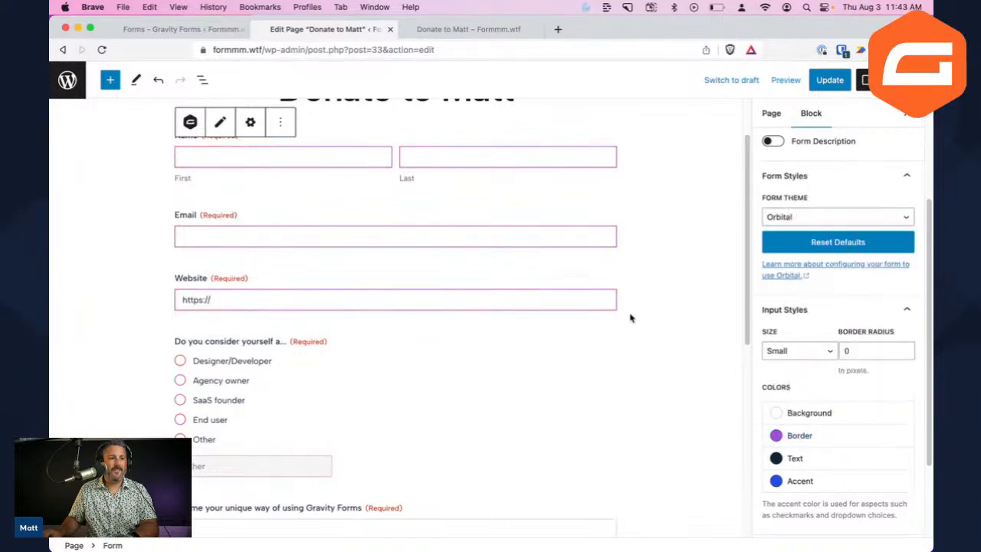
Color the input text Vivid cyan blue
{"action": "scroll", "coordinate": [830, 455], "scroll_direction": "down", "scroll_amount": 1}
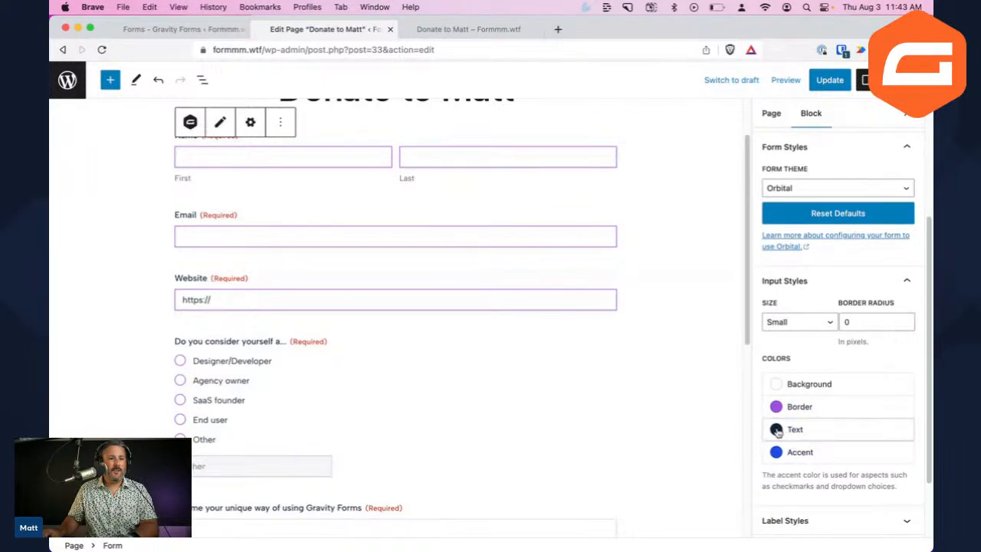
{"action": "left_click", "coordinate": [776, 430]}
{"action": "left_click", "coordinate": [802, 367]}
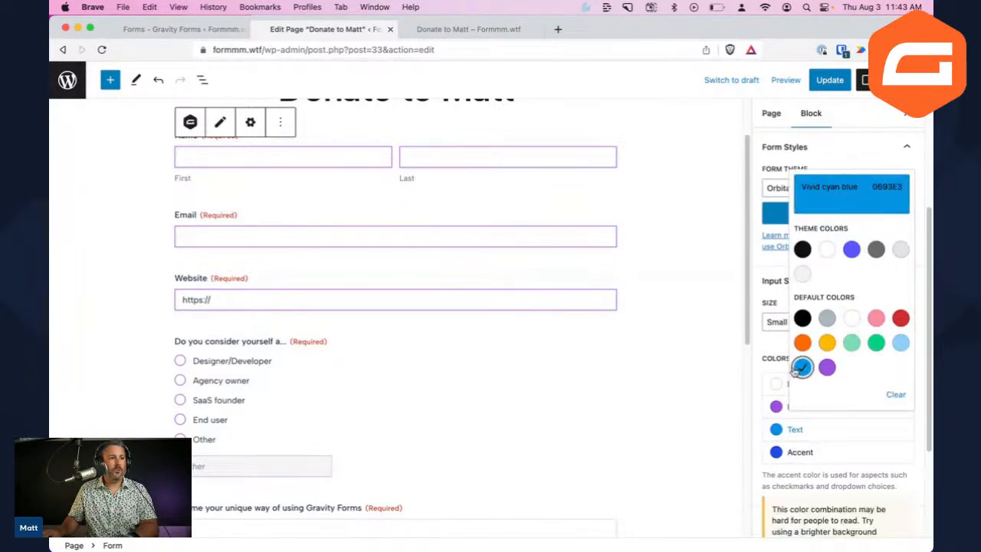
{"action": "left_click", "coordinate": [763, 359]}
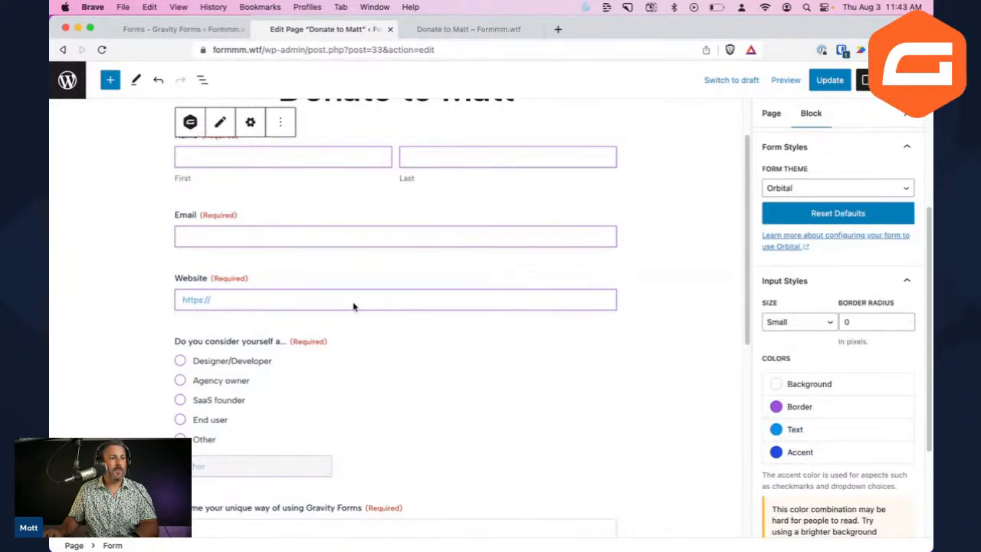
{"action": "scroll", "coordinate": [802, 424], "scroll_direction": "down", "scroll_amount": 4}
{"action": "left_click", "coordinate": [834, 437]}
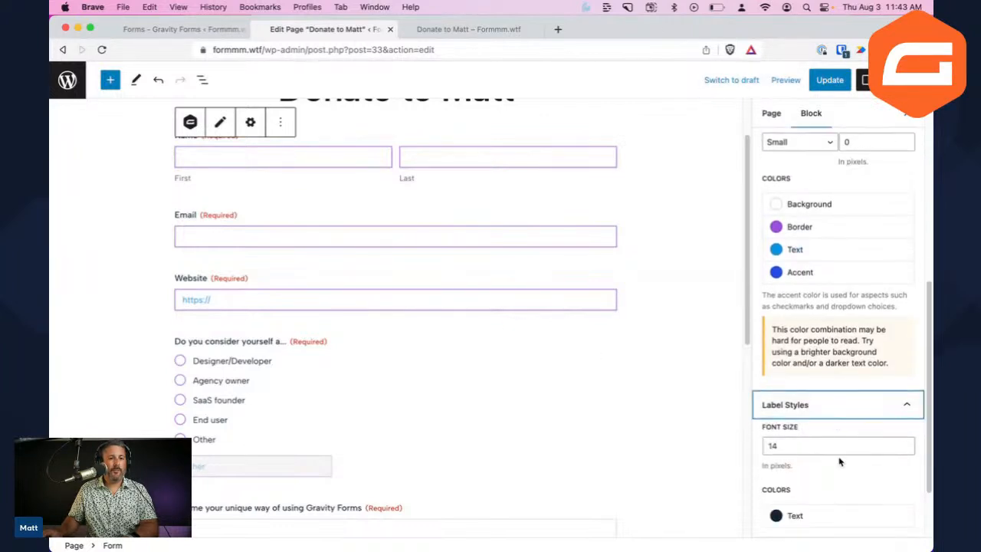
Set the Label Styles font size to 24 px
{"action": "scroll", "coordinate": [352, 397], "scroll_direction": "up", "scroll_amount": 2}
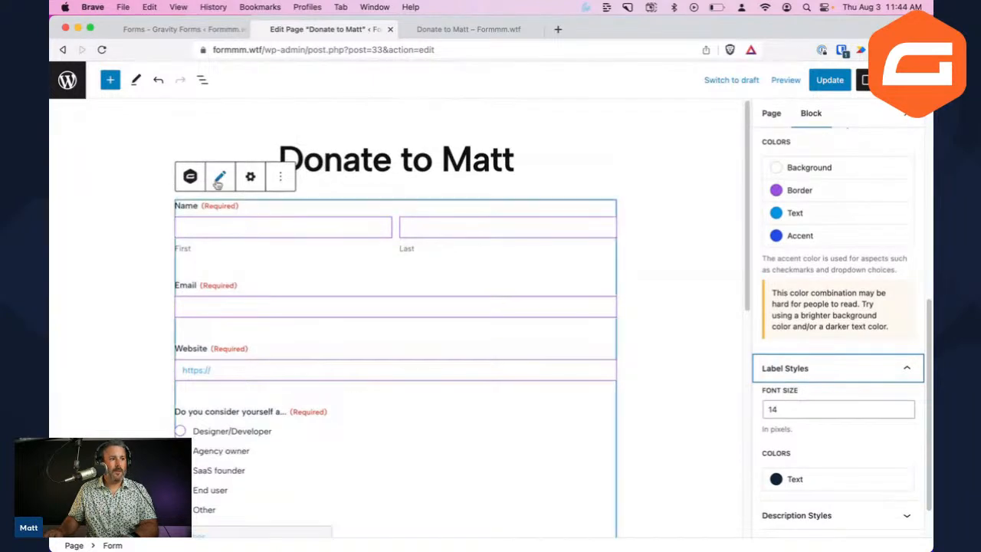
{"action": "double_click", "coordinate": [804, 409]}
{"action": "type", "text": "2"}
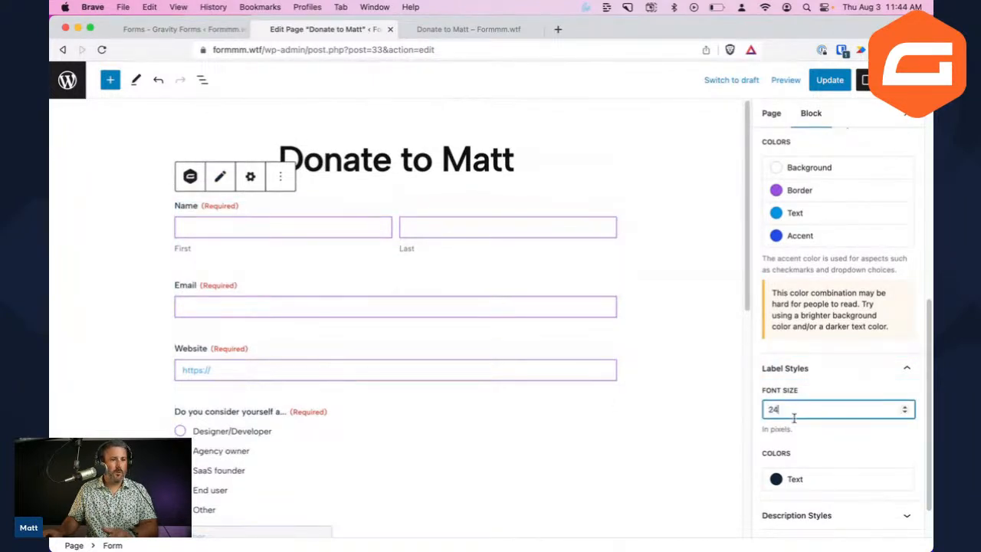
{"action": "left_click", "coordinate": [703, 418]}
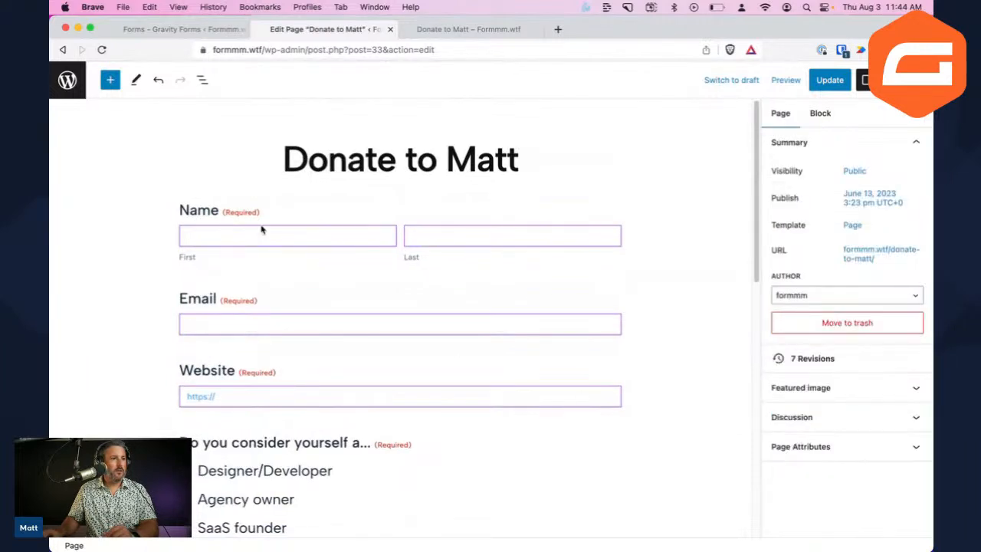
Set the Description Styles font size to 40, enlarging the First and Last sub-labels
{"action": "scroll", "coordinate": [222, 371], "scroll_direction": "down", "scroll_amount": 3}
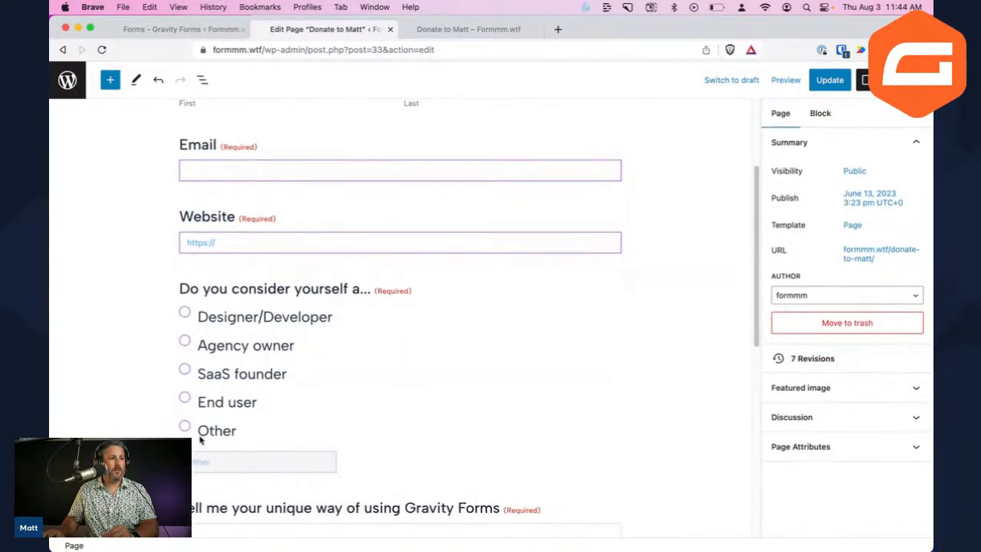
{"action": "scroll", "coordinate": [246, 398], "scroll_direction": "down", "scroll_amount": 3}
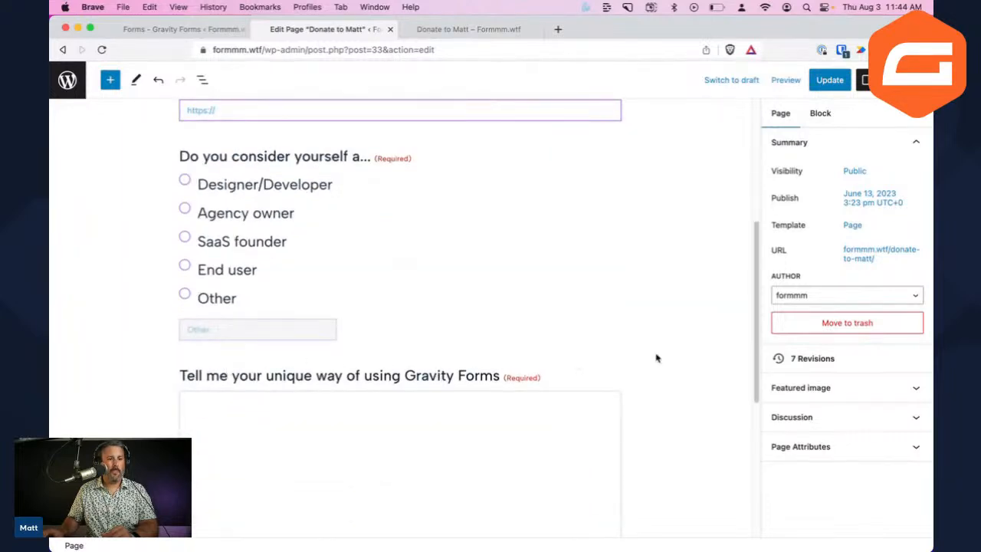
{"action": "left_click", "coordinate": [580, 307]}
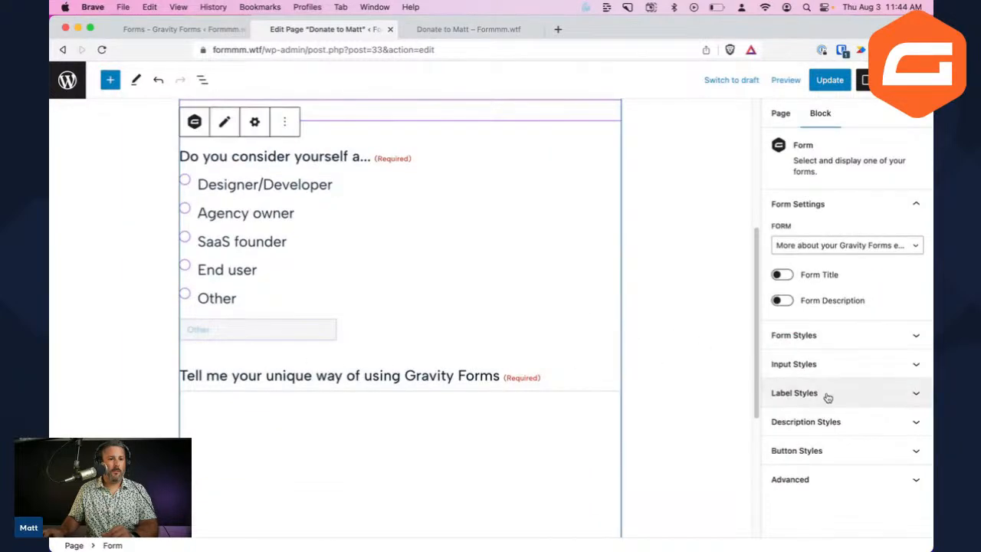
{"action": "left_click", "coordinate": [848, 422]}
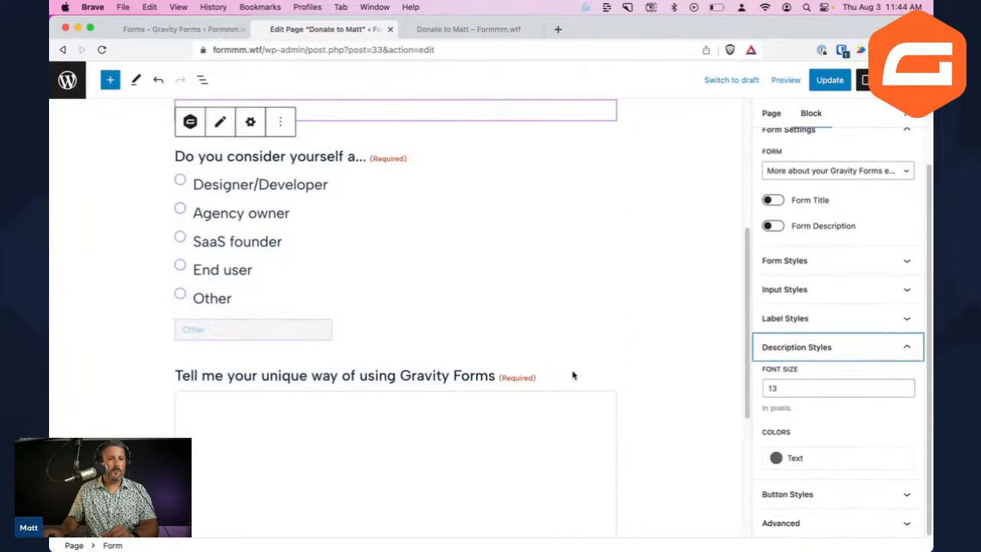
{"action": "scroll", "coordinate": [268, 284], "scroll_direction": "up", "scroll_amount": 3}
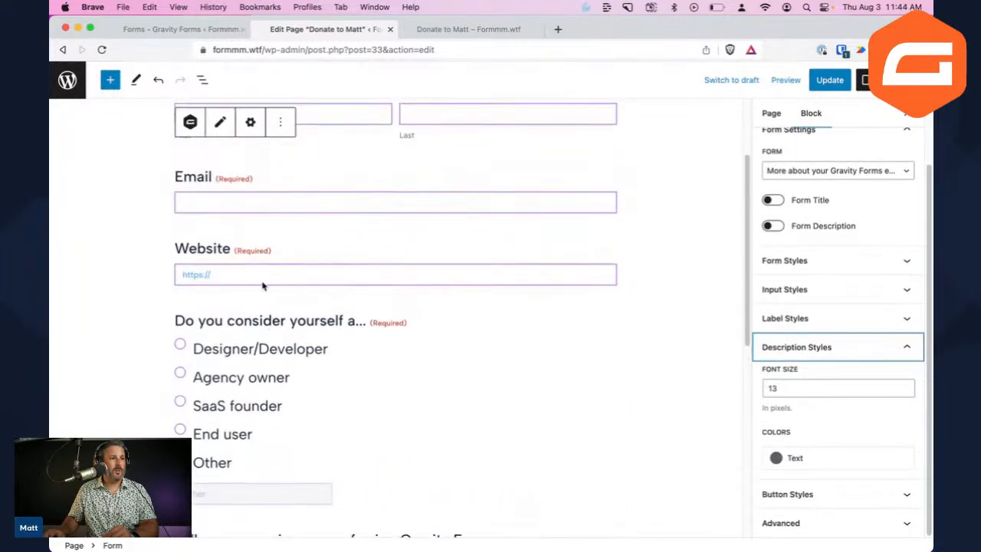
{"action": "scroll", "coordinate": [250, 274], "scroll_direction": "up", "scroll_amount": 3}
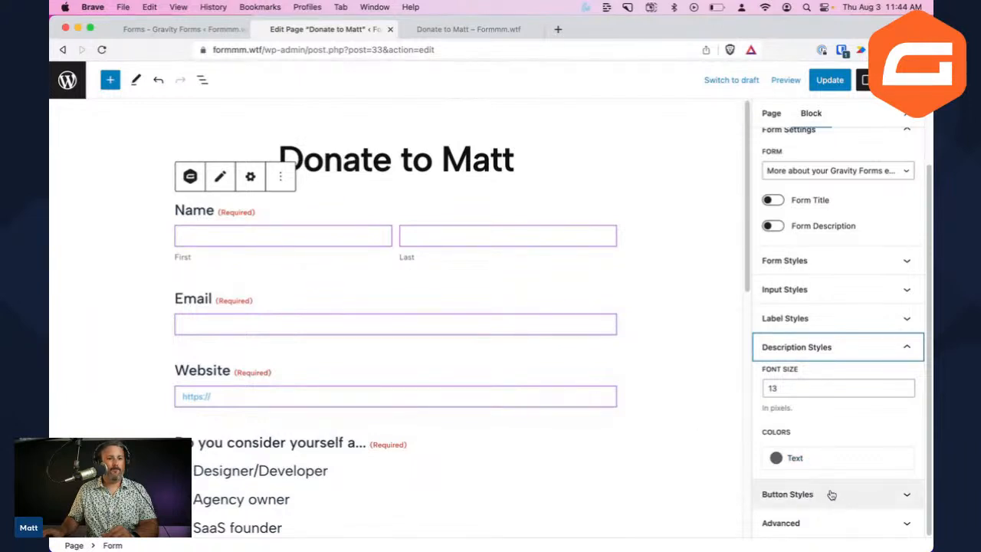
{"action": "left_click", "coordinate": [871, 388]}
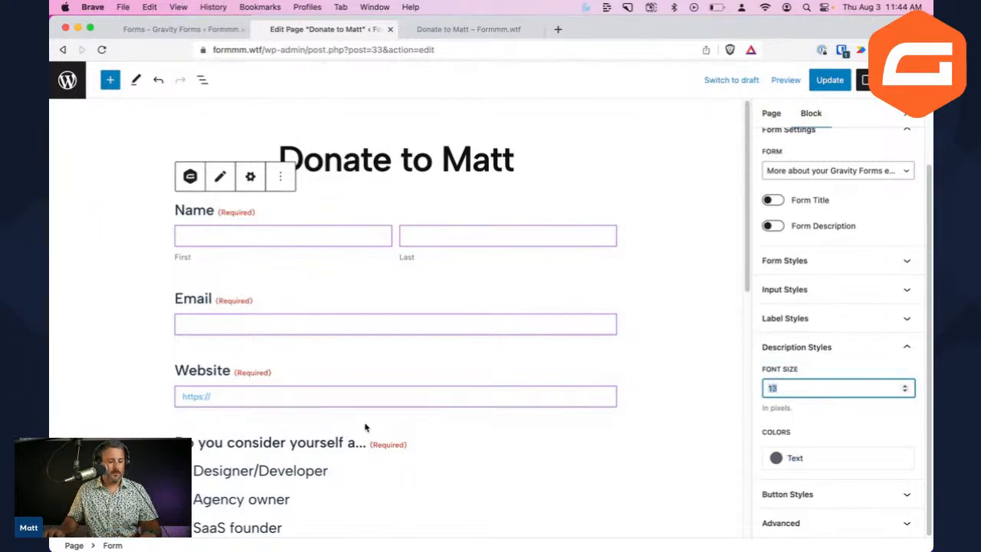
{"action": "type", "text": "40"}
{"action": "left_click", "coordinate": [655, 418]}
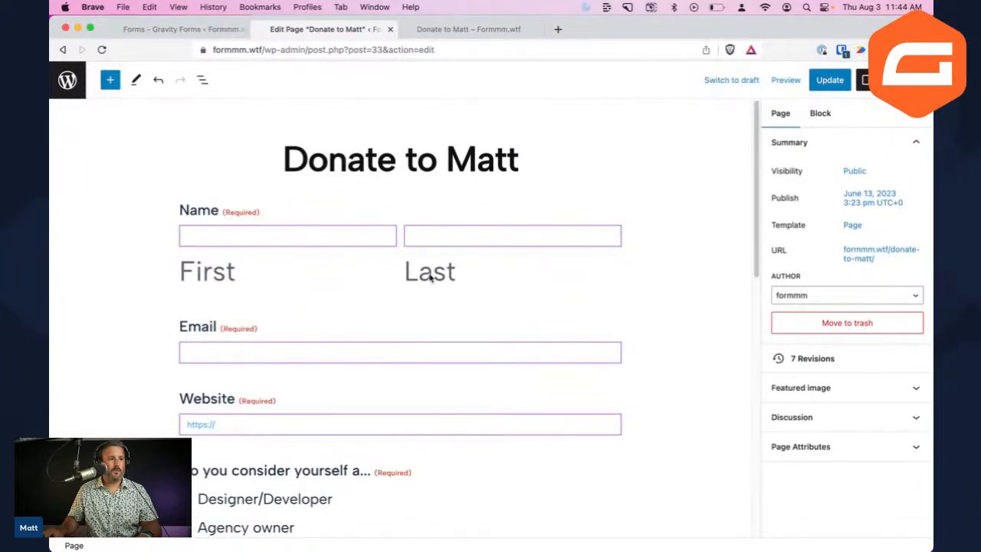
Set the Submit button background to Luminous vivid orange (FF6900)
{"action": "left_click", "coordinate": [490, 260]}
{"action": "scroll", "coordinate": [491, 261], "scroll_direction": "down", "scroll_amount": 3}
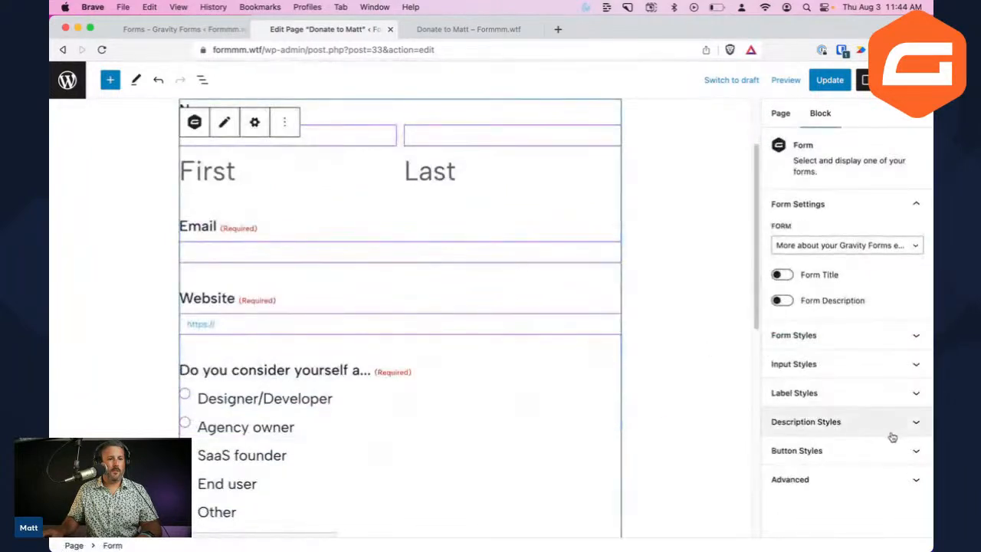
{"action": "left_click", "coordinate": [848, 420]}
{"action": "scroll", "coordinate": [838, 441], "scroll_direction": "down", "scroll_amount": 2}
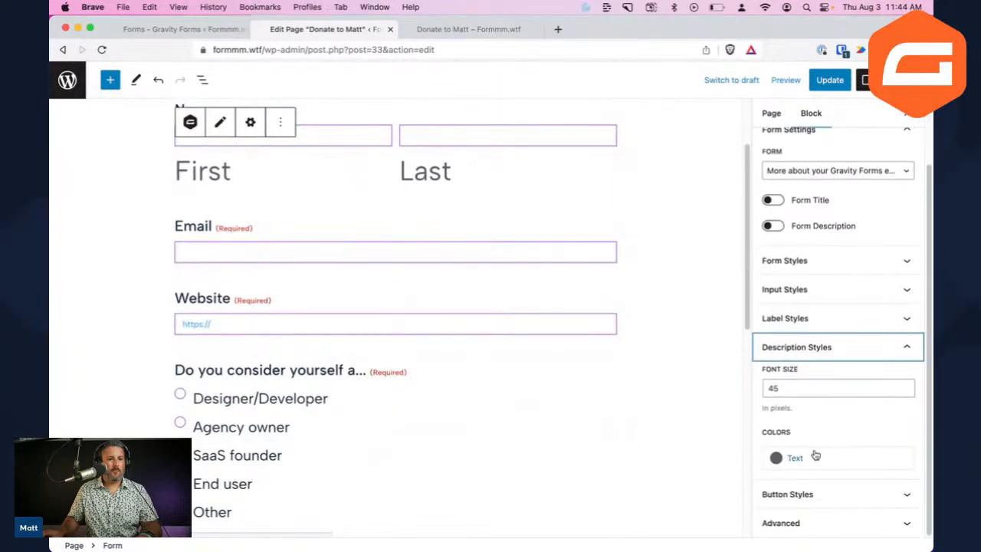
{"action": "left_click", "coordinate": [812, 498]}
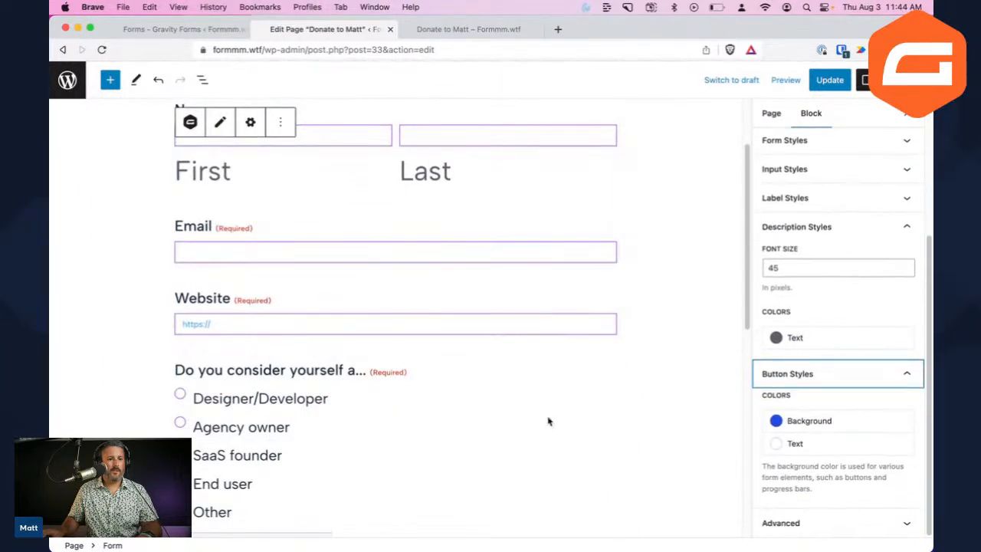
{"action": "scroll", "coordinate": [537, 425], "scroll_direction": "down", "scroll_amount": 5}
{"action": "scroll", "coordinate": [505, 424], "scroll_direction": "down", "scroll_amount": 4}
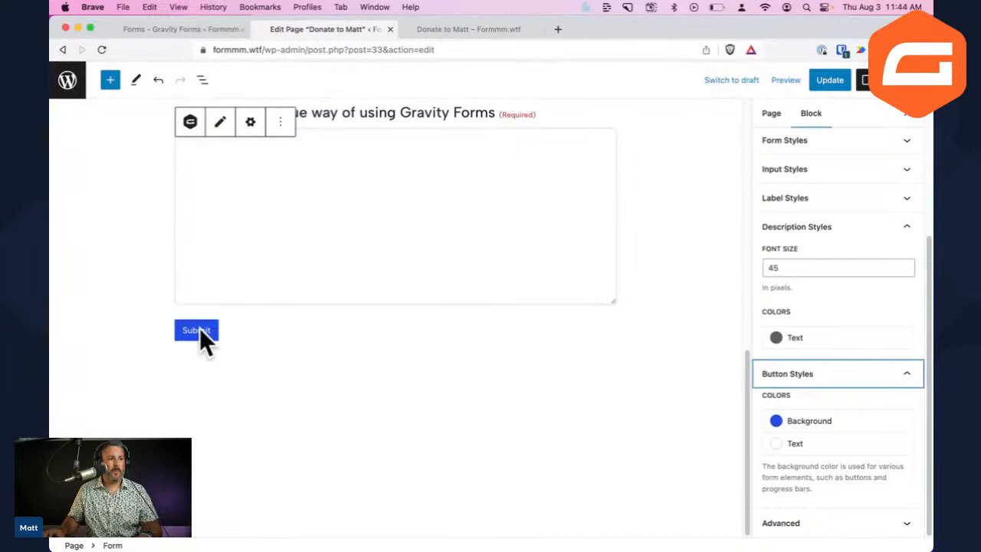
{"action": "left_click", "coordinate": [831, 425]}
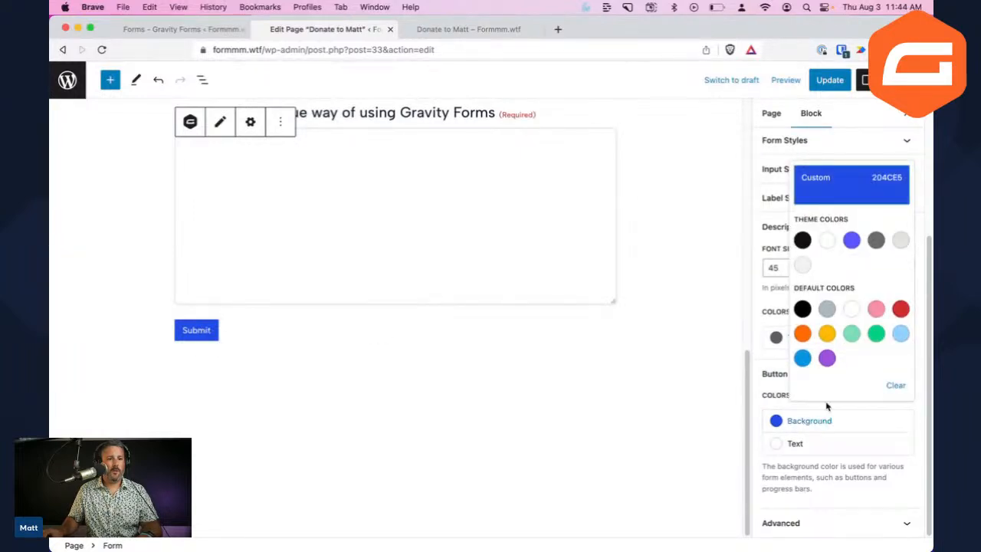
{"action": "left_click", "coordinate": [803, 334]}
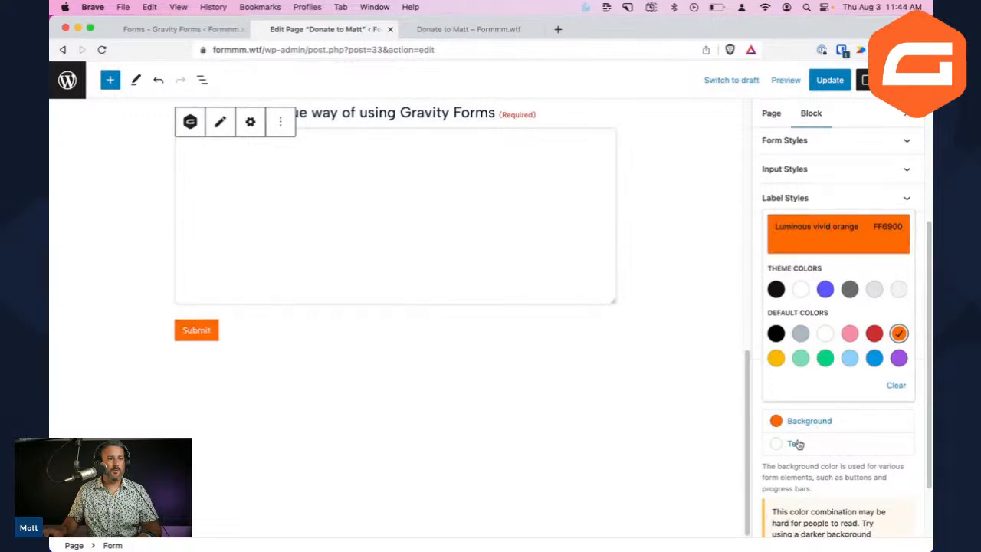
{"action": "left_click", "coordinate": [760, 407]}
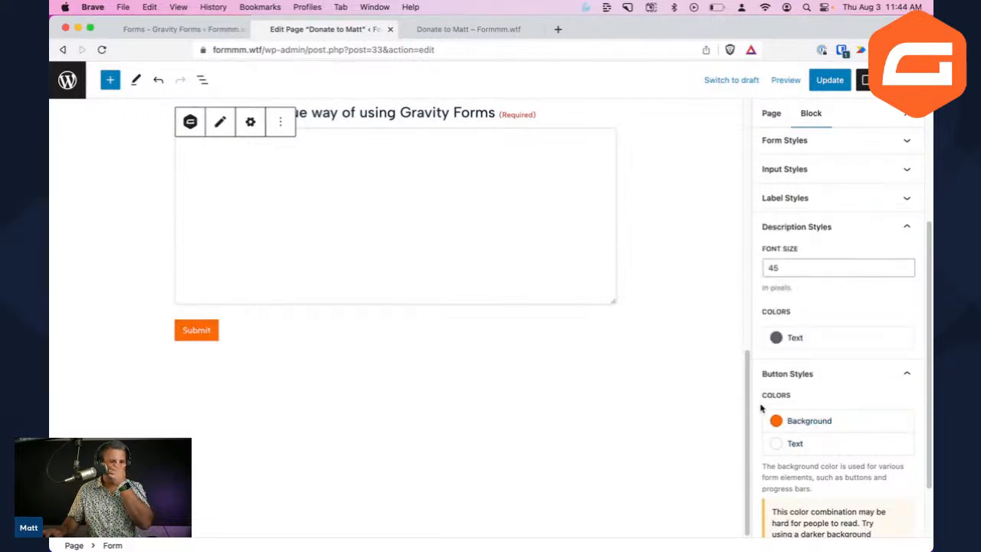
Review the form, input and label style panels, then Update the Donate to Matt page
{"action": "left_click", "coordinate": [798, 170]}
{"action": "left_click", "coordinate": [806, 170]}
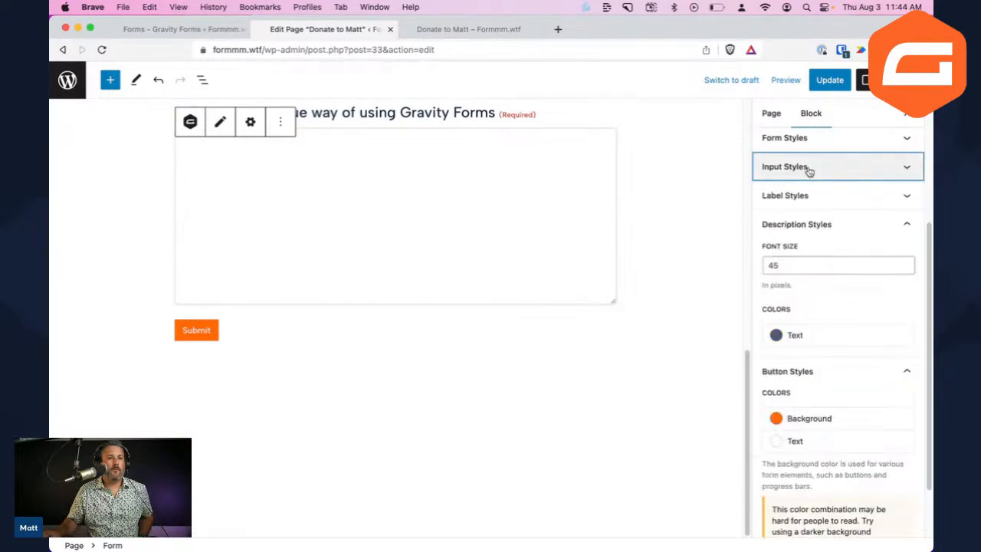
{"action": "left_click", "coordinate": [808, 145]}
{"action": "left_click", "coordinate": [809, 146]}
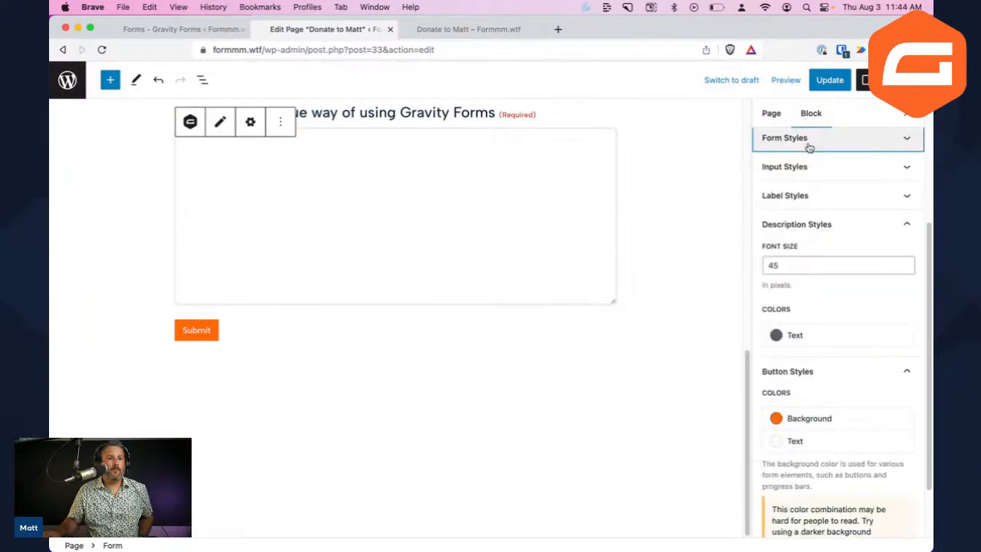
{"action": "left_click", "coordinate": [814, 193]}
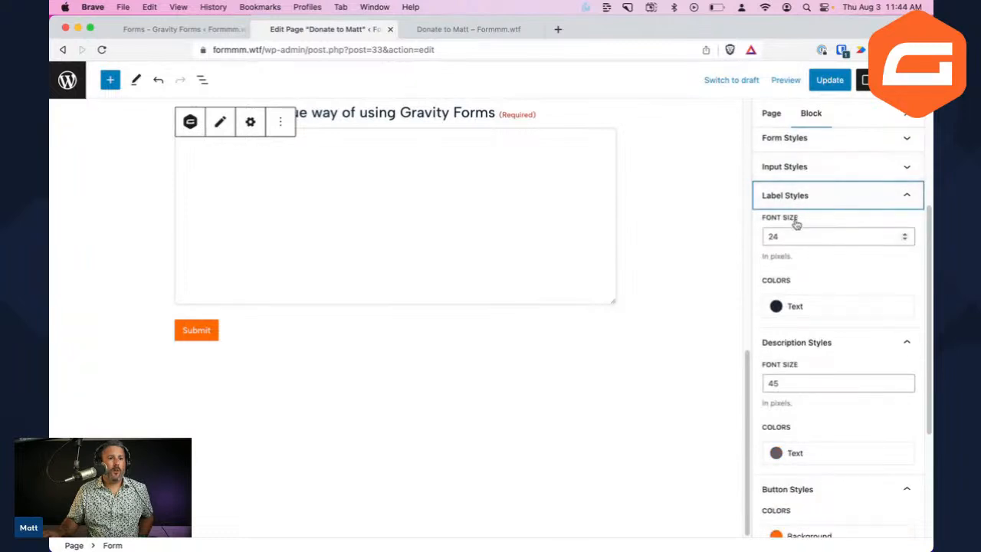
{"action": "left_click", "coordinate": [802, 172]}
{"action": "scroll", "coordinate": [810, 291], "scroll_direction": "down", "scroll_amount": 4}
{"action": "scroll", "coordinate": [811, 369], "scroll_direction": "down", "scroll_amount": 5}
{"action": "scroll", "coordinate": [554, 396], "scroll_direction": "up", "scroll_amount": 5}
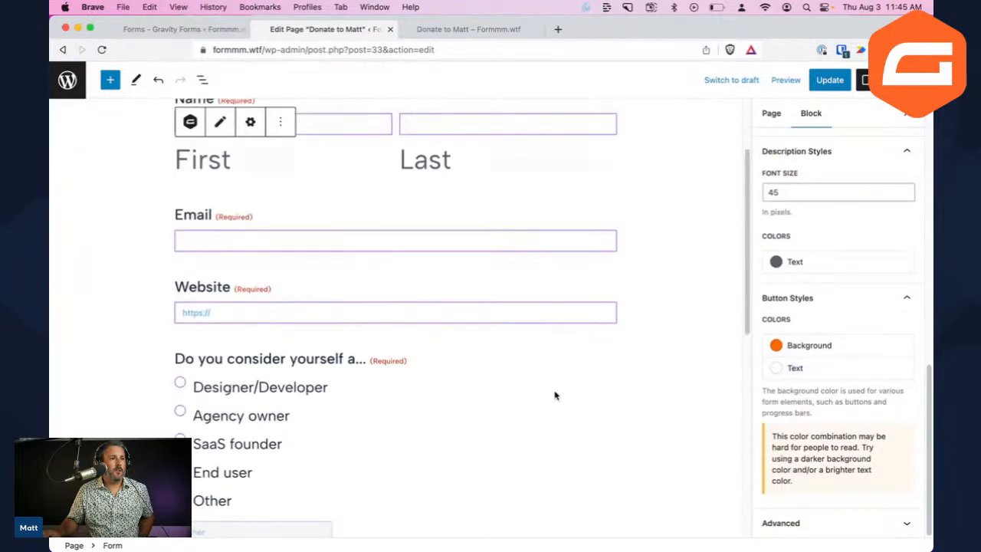
{"action": "scroll", "coordinate": [554, 395], "scroll_direction": "up", "scroll_amount": 3}
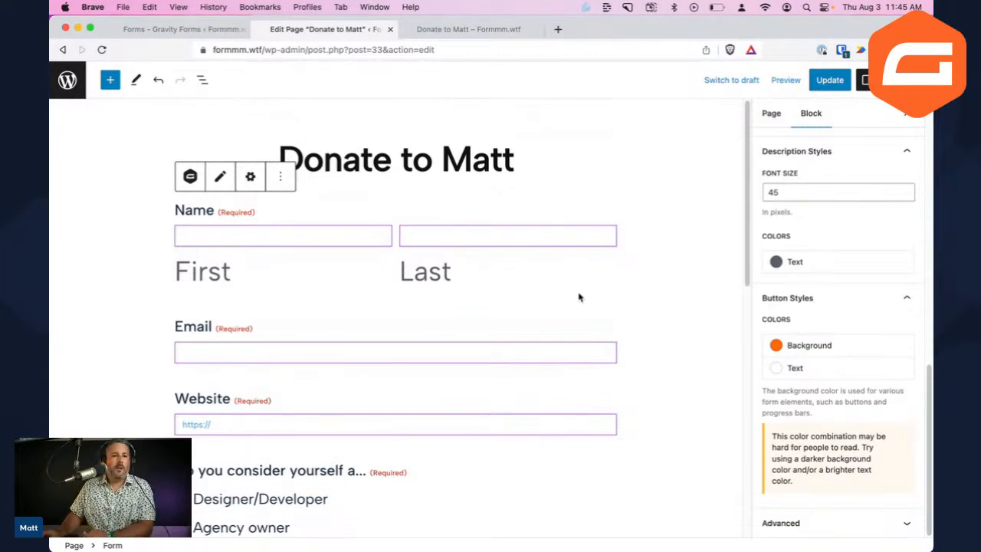
{"action": "left_click", "coordinate": [827, 81]}
{"action": "left_click", "coordinate": [787, 81]}
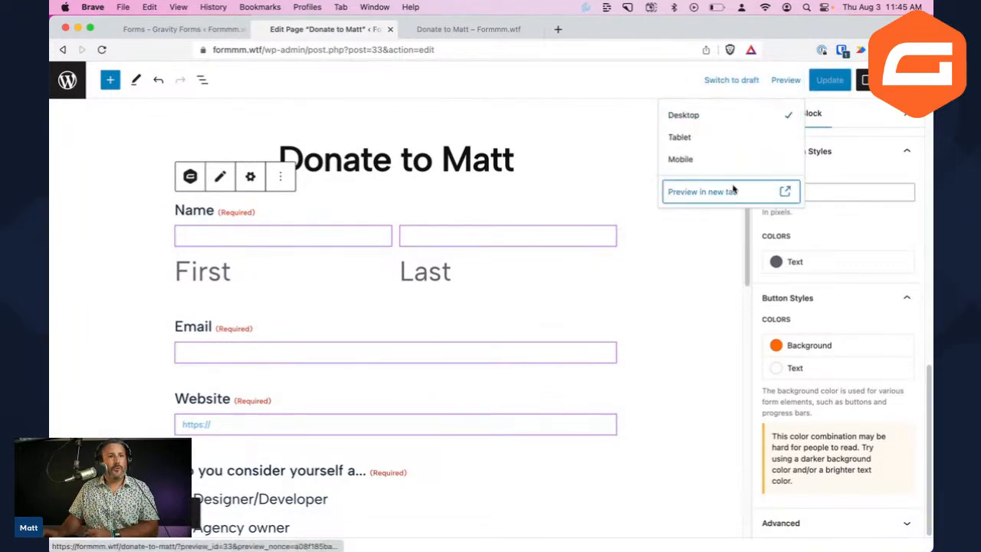
Preview the Donate to Matt page in a new tab, check the textarea, then return to the editor
{"action": "left_click", "coordinate": [692, 196]}
{"action": "scroll", "coordinate": [584, 275], "scroll_direction": "down", "scroll_amount": 8}
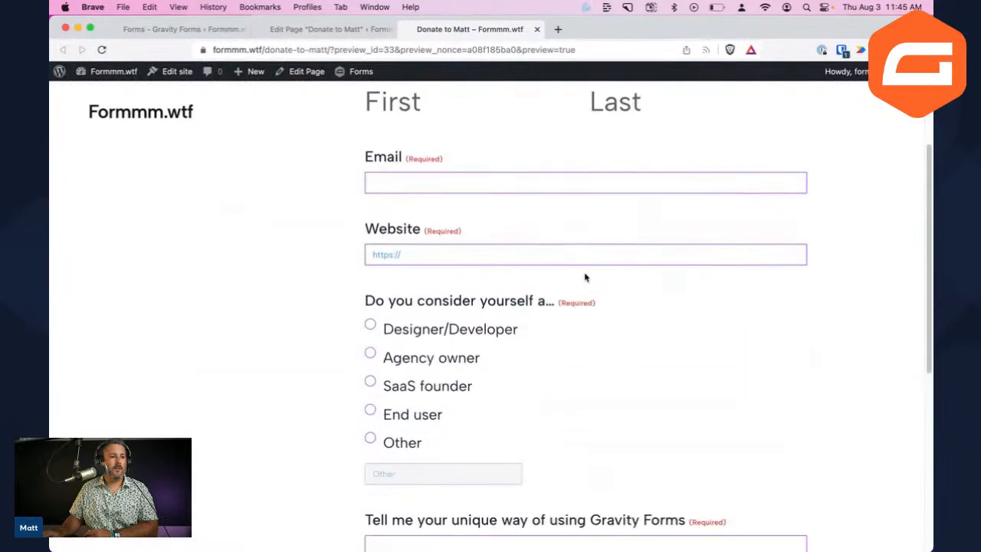
{"action": "scroll", "coordinate": [585, 272], "scroll_direction": "down", "scroll_amount": 3}
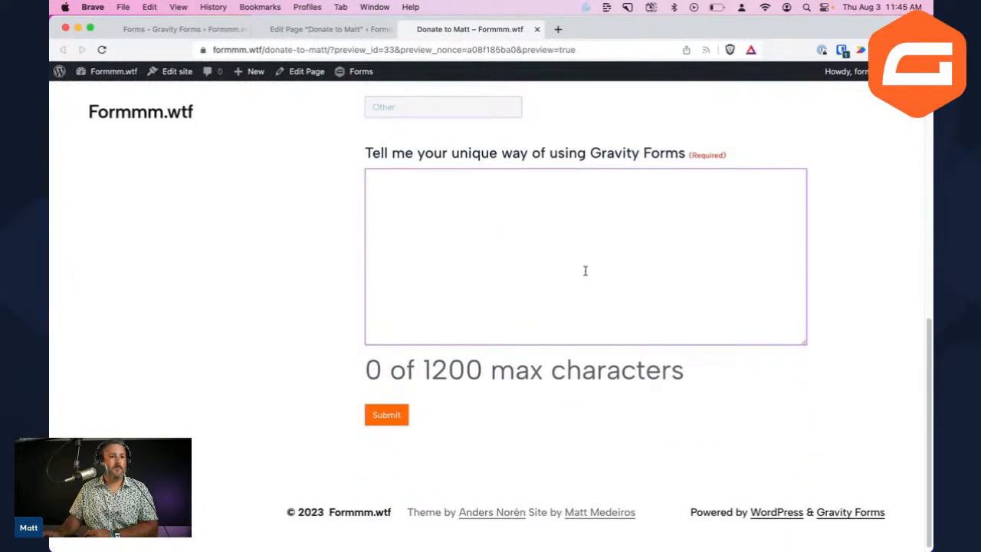
{"action": "left_click_drag", "start_coordinate": [389, 366], "coordinate": [566, 375]}
{"action": "left_click", "coordinate": [561, 293]}
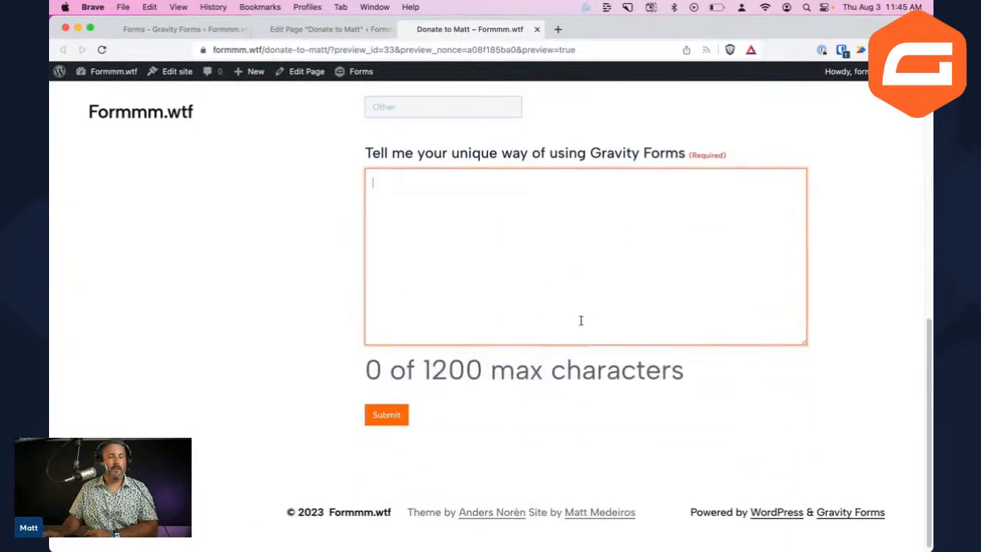
{"action": "scroll", "coordinate": [598, 318], "scroll_direction": "up", "scroll_amount": 1}
{"action": "scroll", "coordinate": [902, 317], "scroll_direction": "up", "scroll_amount": 3}
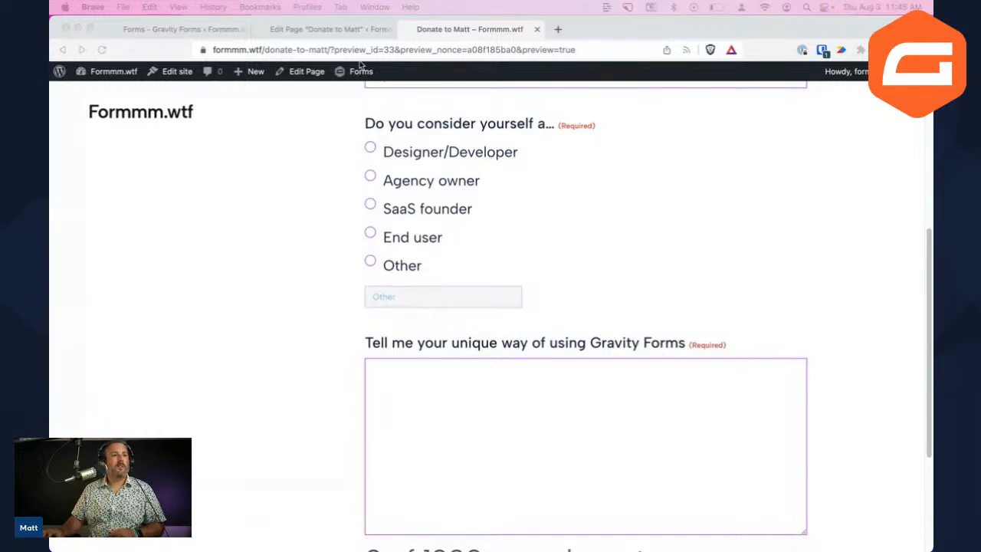
{"action": "left_click", "coordinate": [329, 29]}
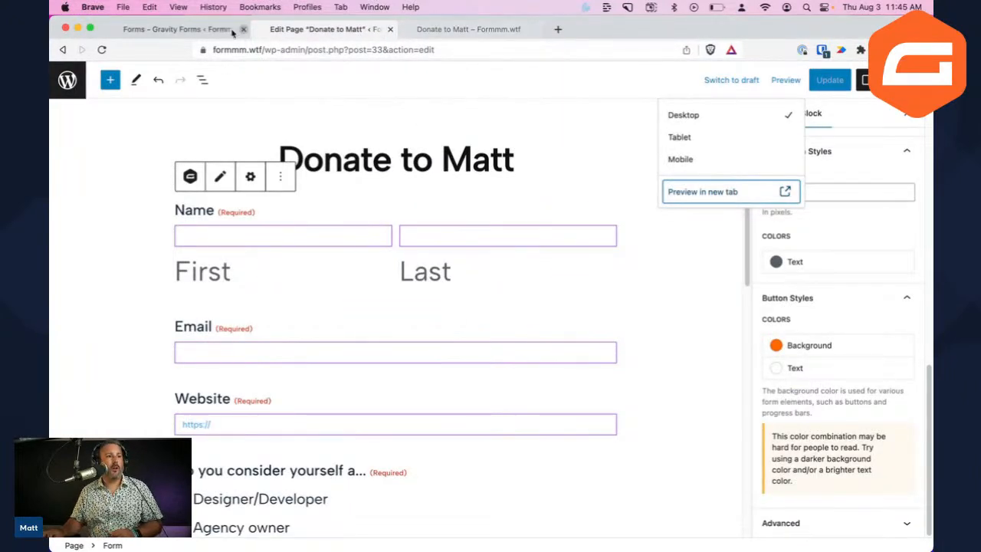
Leave the AirBNB form editor, confirming Leave, to reach the list of 7 forms
{"action": "left_click", "coordinate": [180, 29]}
{"action": "scroll", "coordinate": [294, 283], "scroll_direction": "up", "scroll_amount": 5}
{"action": "scroll", "coordinate": [294, 283], "scroll_direction": "up", "scroll_amount": 10}
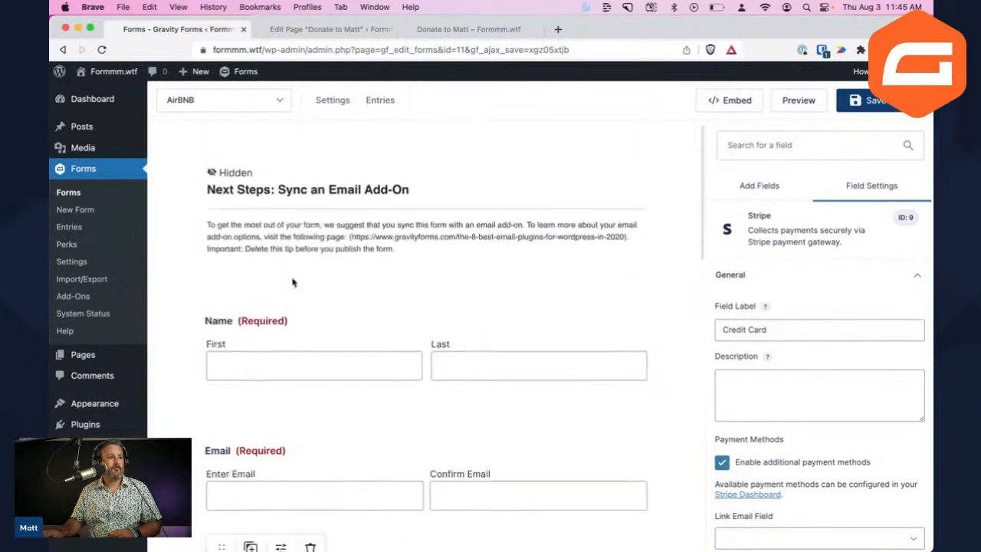
{"action": "left_click", "coordinate": [86, 190]}
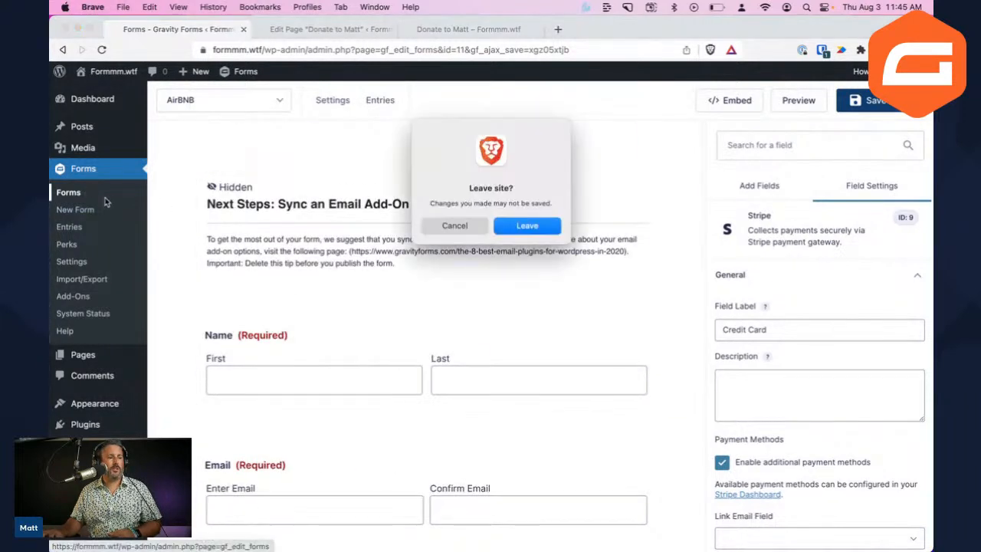
{"action": "left_click", "coordinate": [527, 223]}
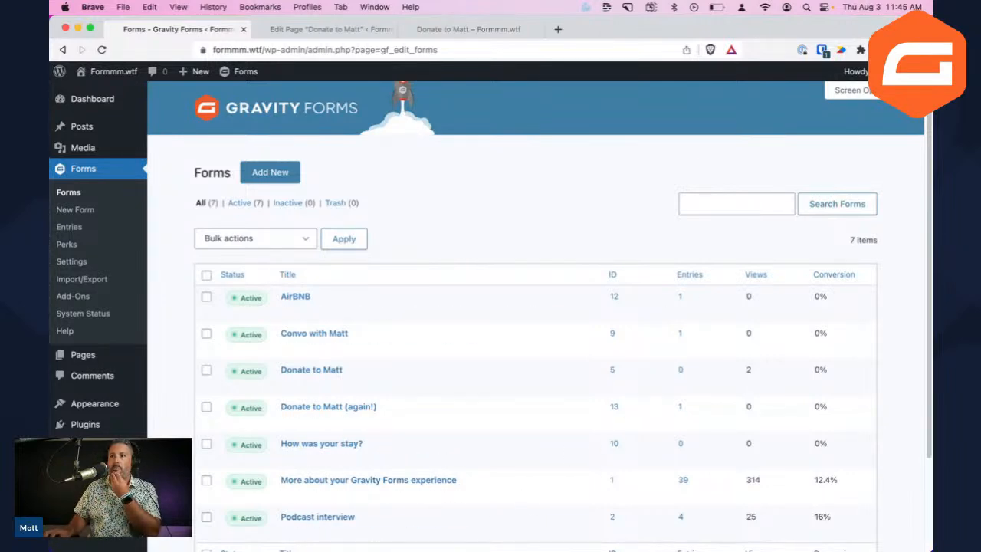
{"action": "mouse_move", "coordinate": [328, 530]}
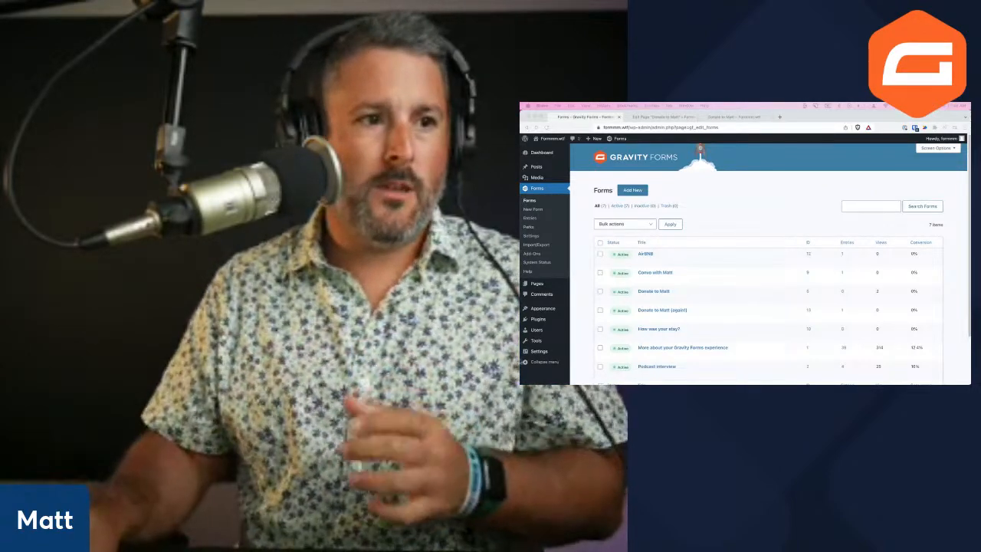
{"action": "mouse_move", "coordinate": [655, 261]}
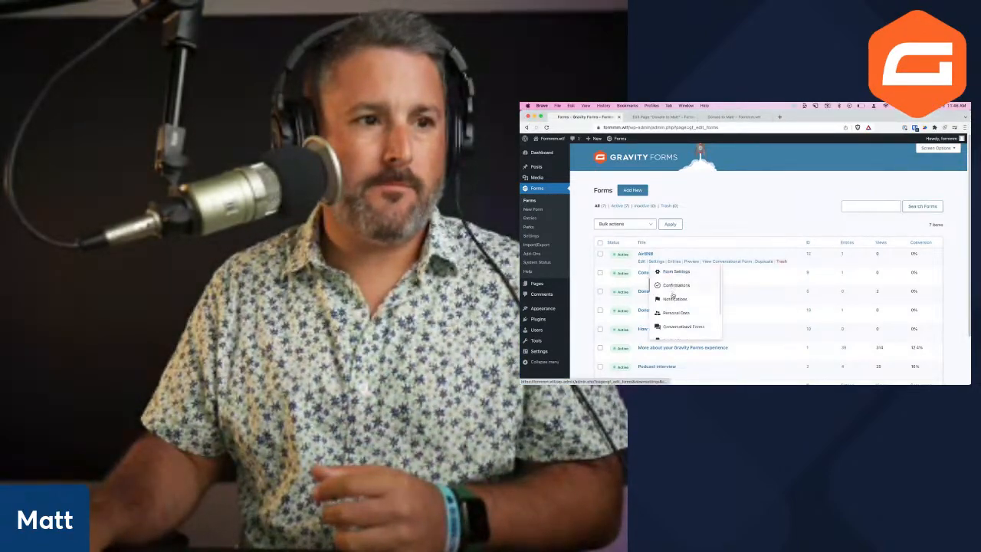
Open AirBNB's Conversational Forms settings, check the airbnbform permalink, and reset the zoom
{"action": "left_click", "coordinate": [678, 327]}
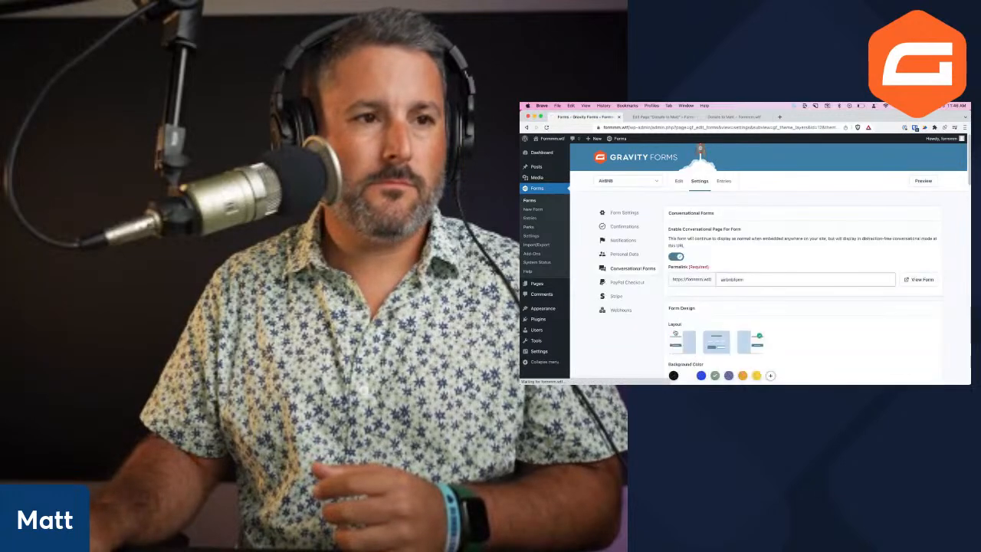
{"action": "scroll", "coordinate": [754, 285], "scroll_direction": "down", "scroll_amount": 2}
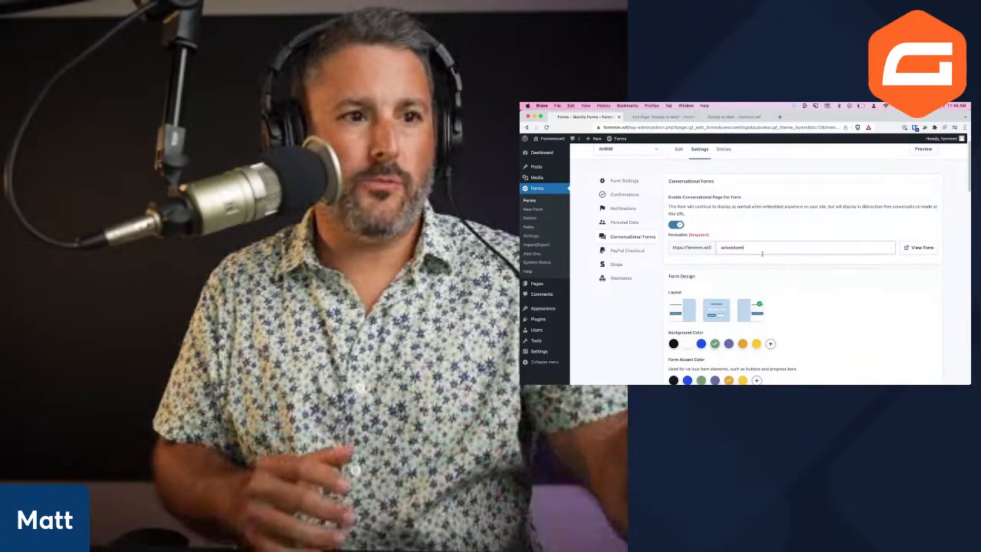
{"action": "left_click", "coordinate": [761, 252]}
{"action": "scroll", "coordinate": [762, 253], "scroll_direction": "up", "scroll_amount": 5}
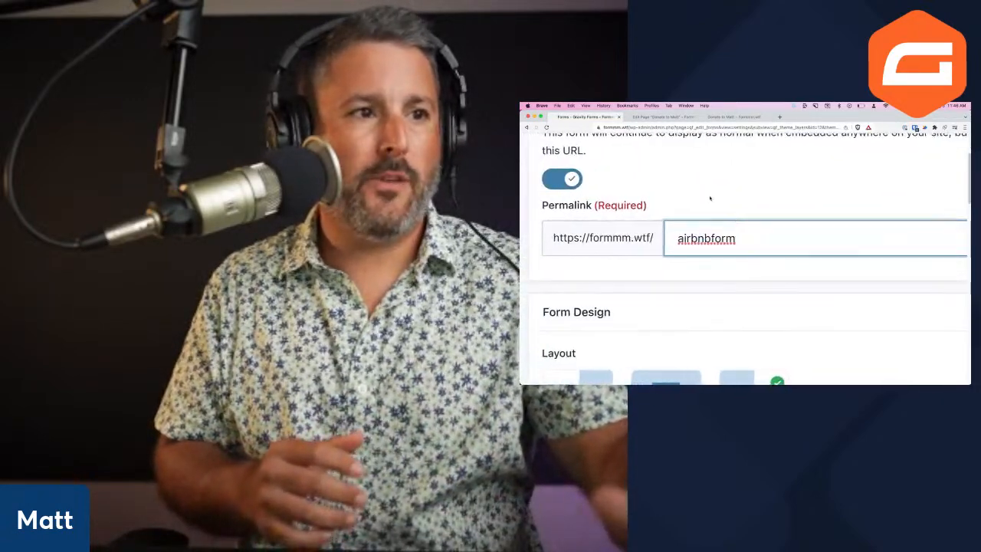
{"action": "left_click", "coordinate": [709, 198]}
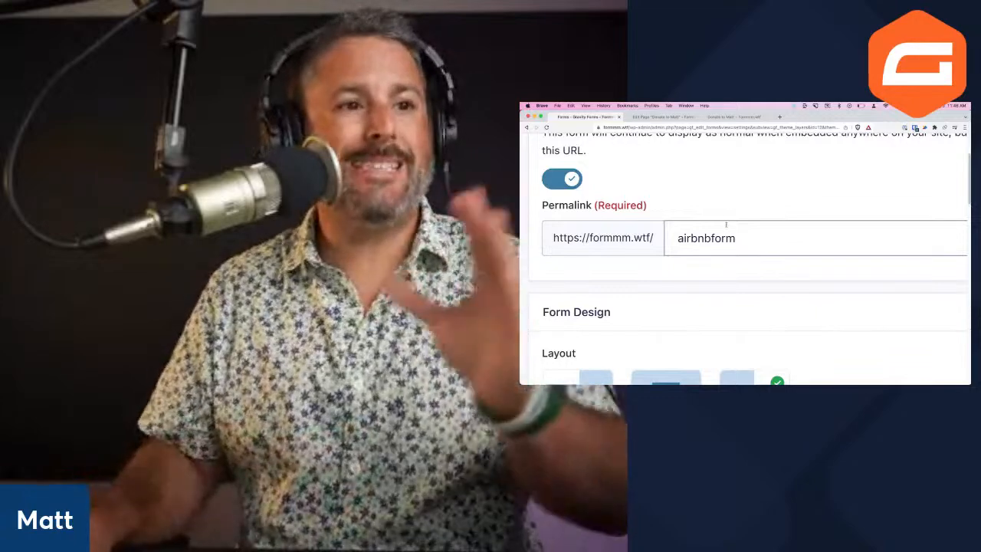
{"action": "left_click", "coordinate": [702, 238]}
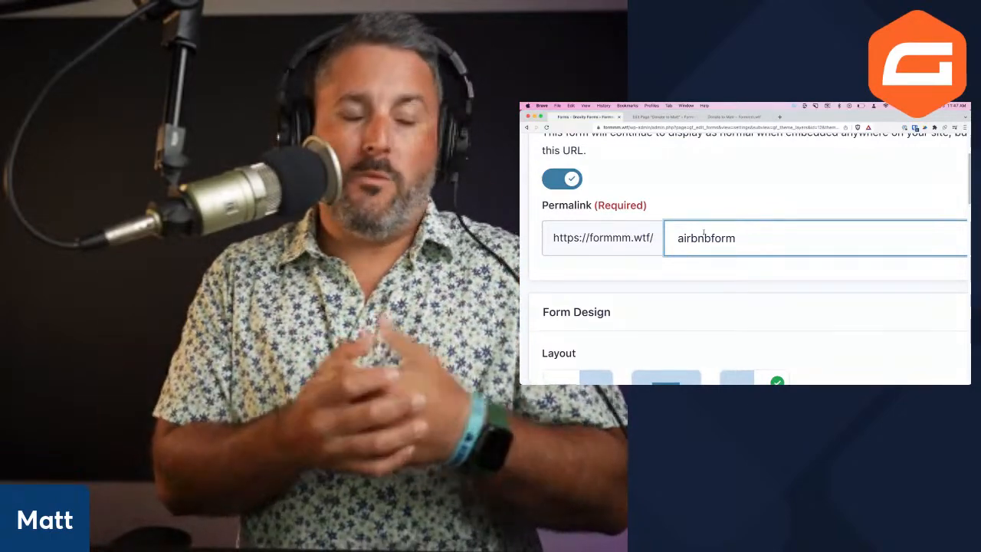
{"action": "key", "text": "super+minus"}
{"action": "key", "text": "super+minus"}
{"action": "key", "text": "super+minus"}
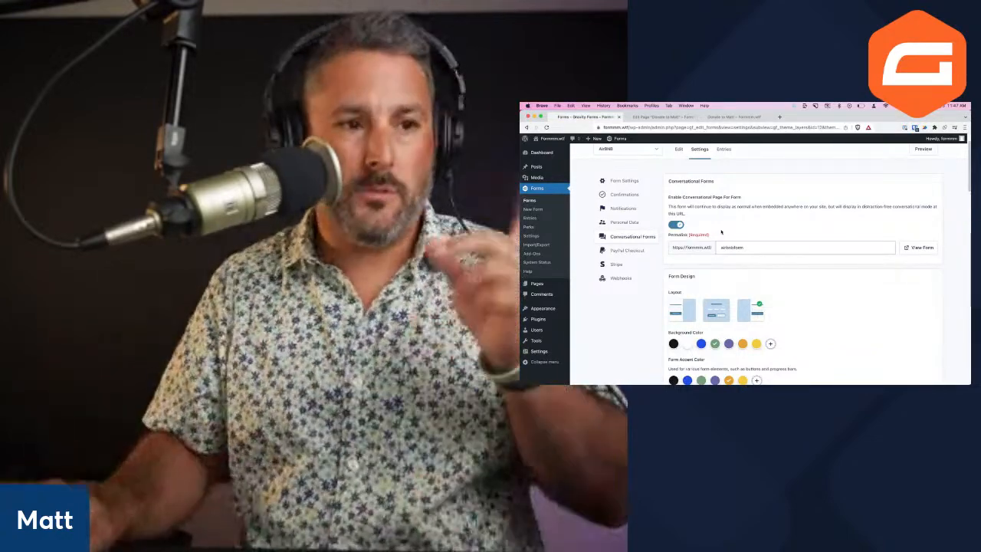
View the airbnbform conversational Welcome Home page, then open the WordPress Pages list
{"action": "left_click", "coordinate": [920, 246]}
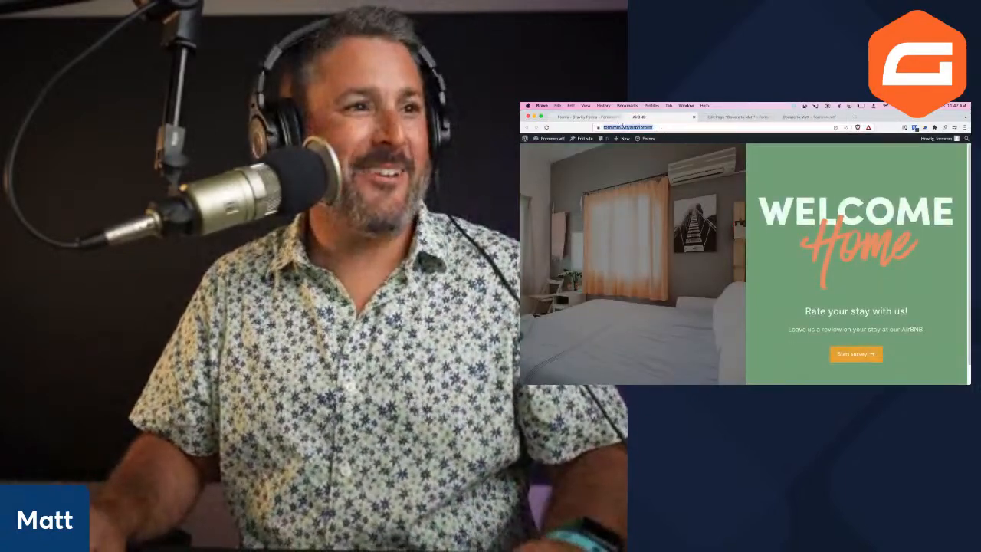
{"action": "left_click", "coordinate": [640, 128]}
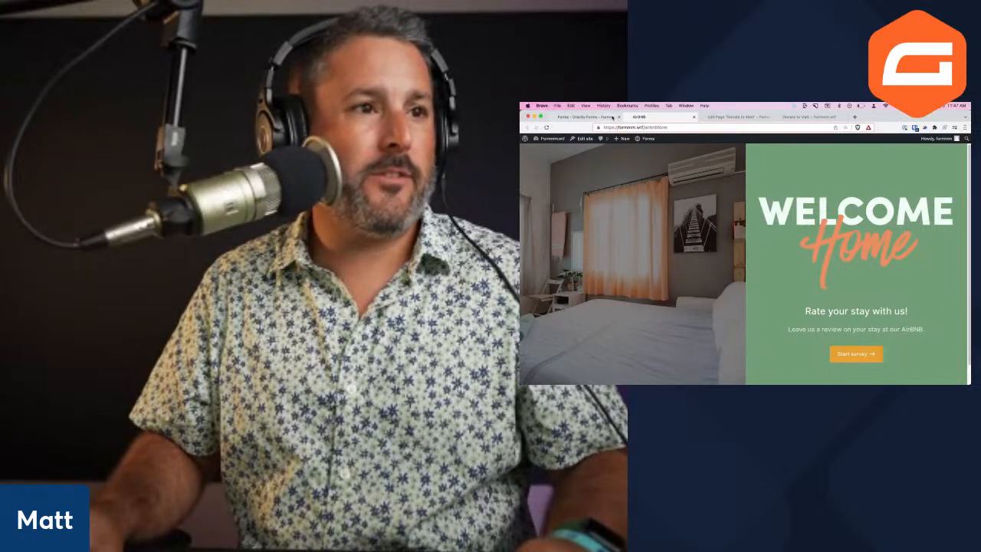
{"action": "left_click", "coordinate": [594, 117]}
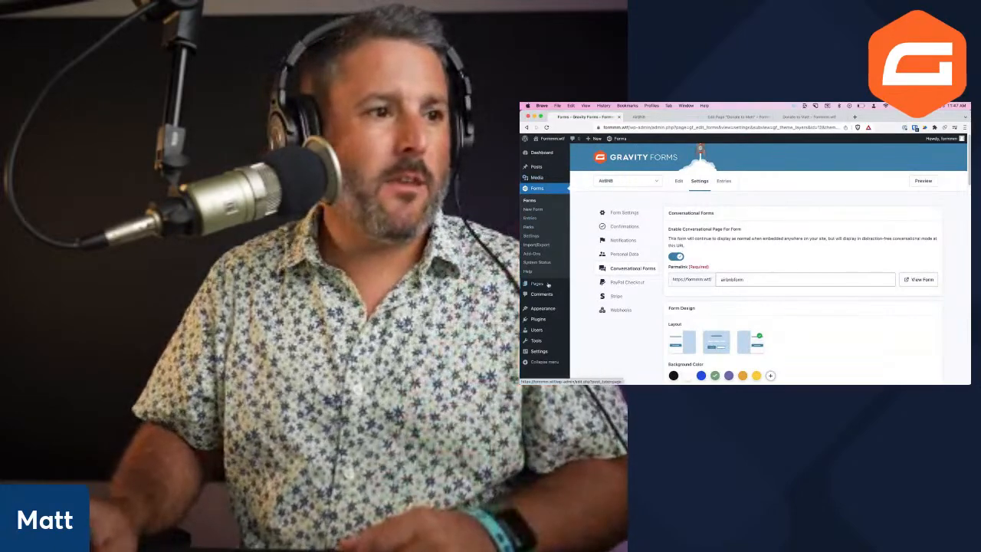
{"action": "left_click", "coordinate": [583, 284]}
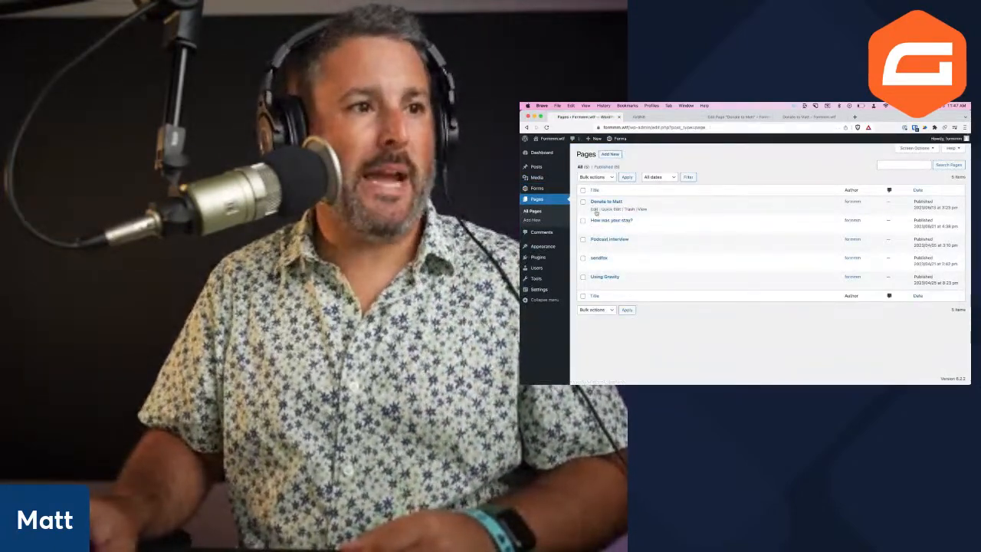
Edit the Donate to Matt page and remove its embedded form block
{"action": "left_click", "coordinate": [594, 208]}
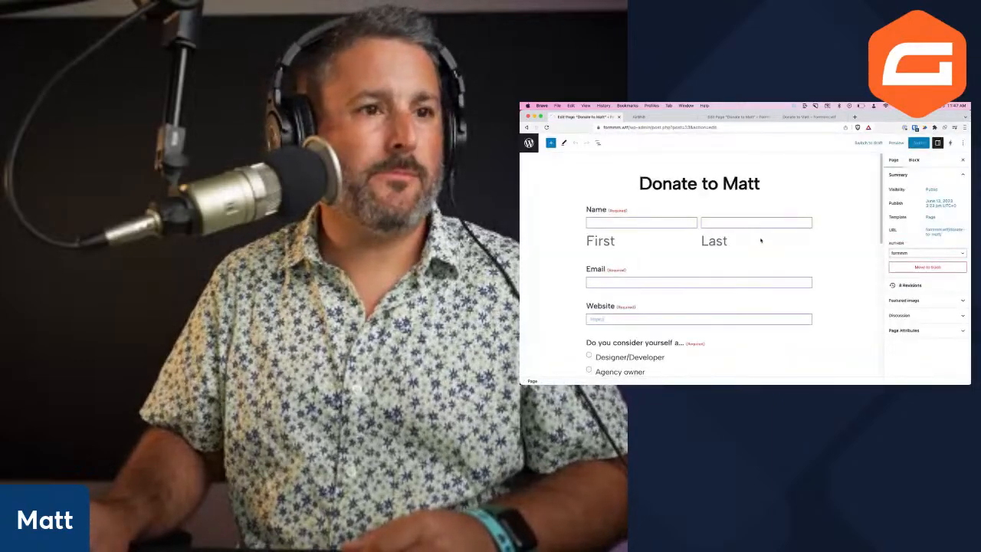
{"action": "left_click", "coordinate": [761, 242]}
{"action": "left_click", "coordinate": [641, 164]}
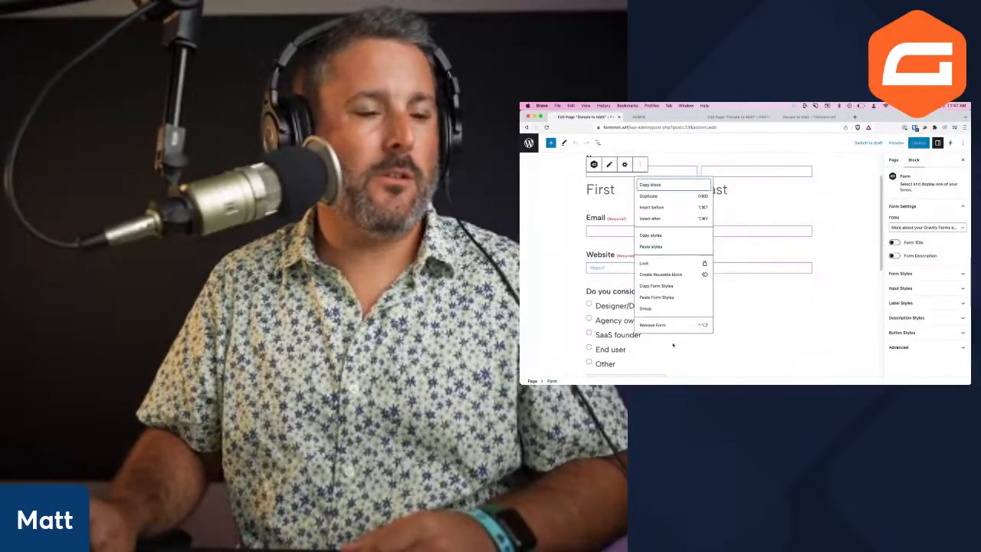
{"action": "left_click", "coordinate": [673, 322]}
{"action": "left_click", "coordinate": [693, 283]}
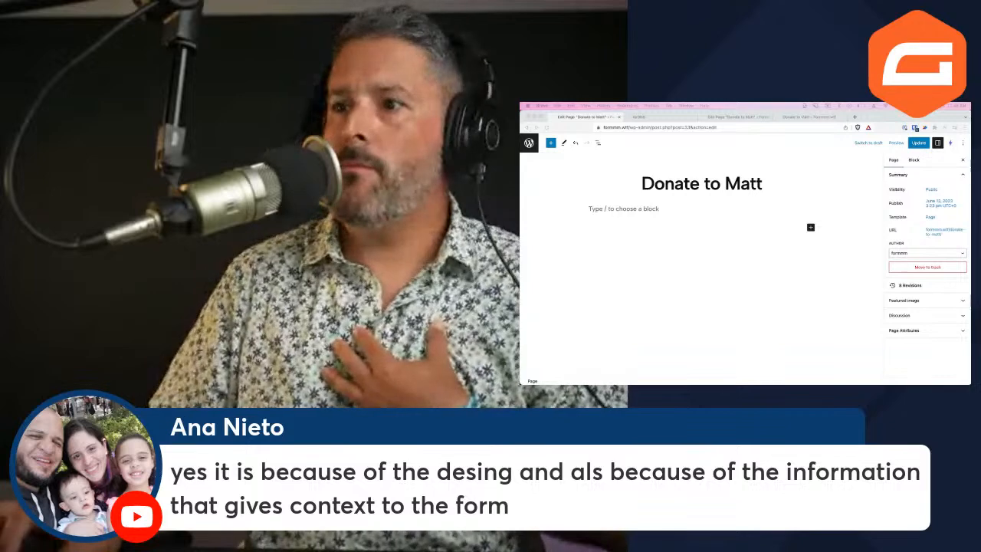
{"action": "left_click", "coordinate": [718, 286]}
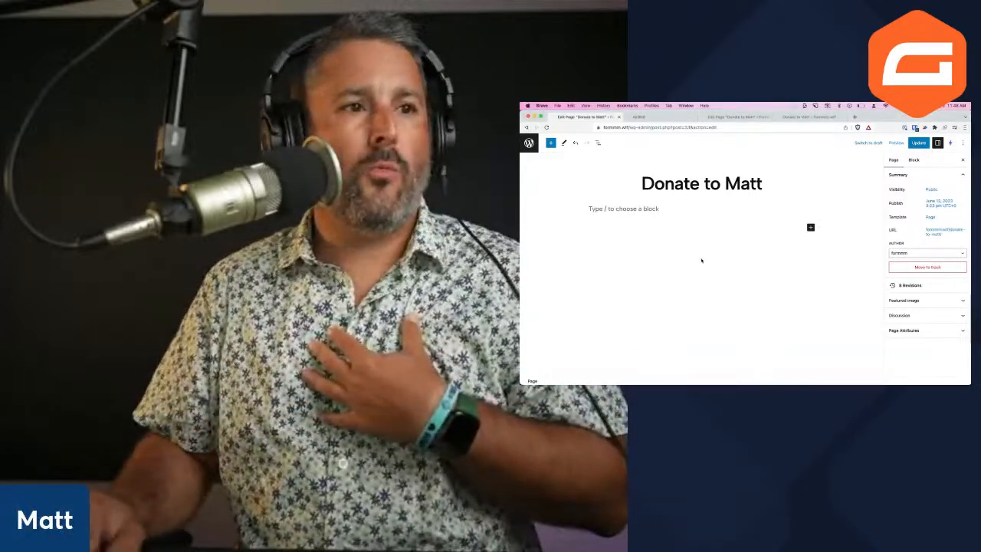
{"action": "left_click", "coordinate": [667, 220]}
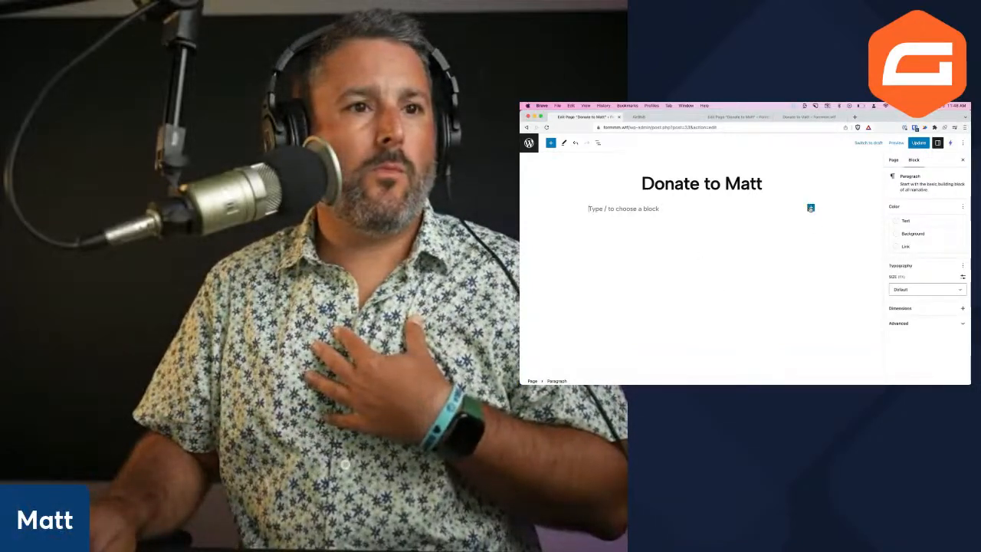
Insert a Form block showing the AirBNB form, then remove it again
{"action": "left_click", "coordinate": [811, 207]}
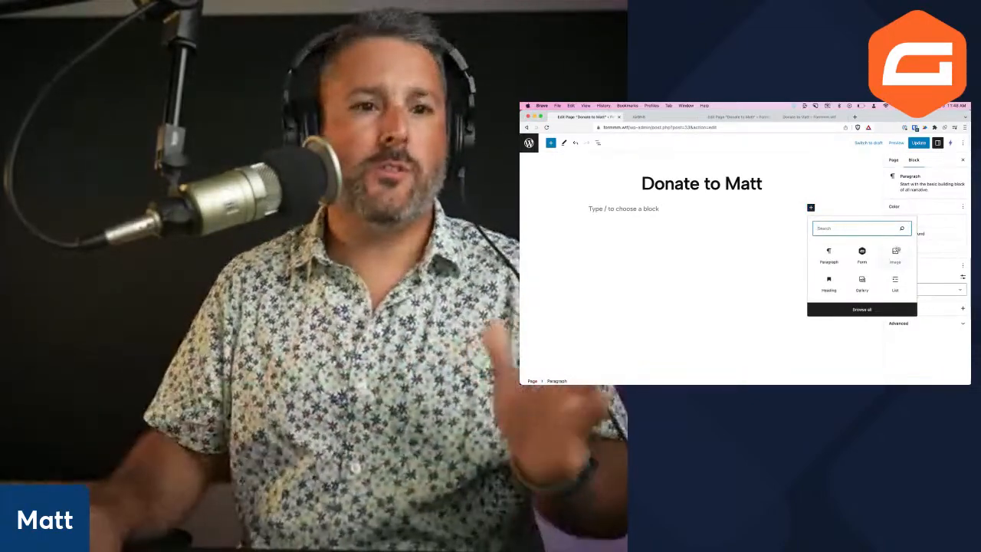
{"action": "left_click", "coordinate": [861, 255]}
{"action": "left_click", "coordinate": [720, 266]}
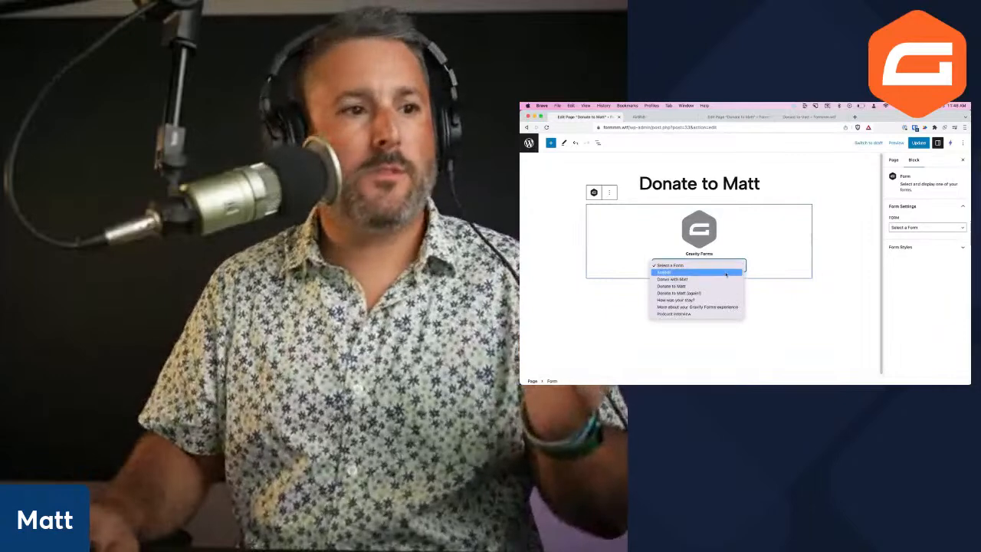
{"action": "left_click", "coordinate": [726, 272]}
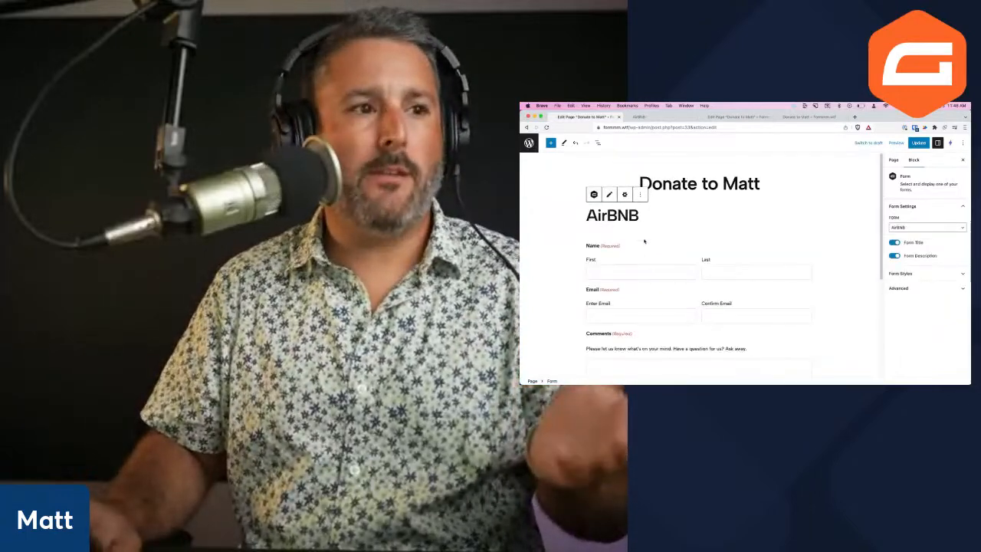
{"action": "left_click", "coordinate": [640, 196]}
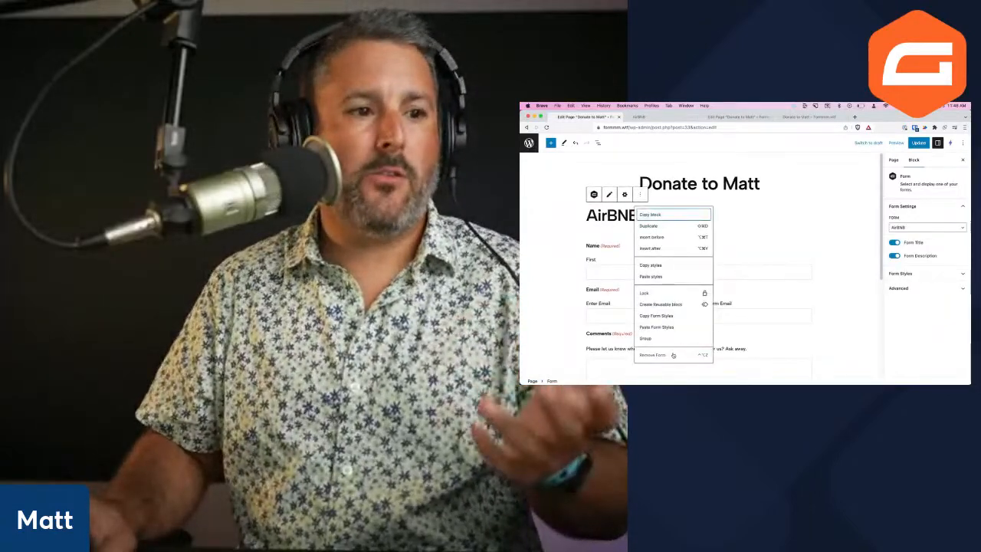
{"action": "left_click", "coordinate": [672, 355]}
{"action": "left_click", "coordinate": [811, 207]}
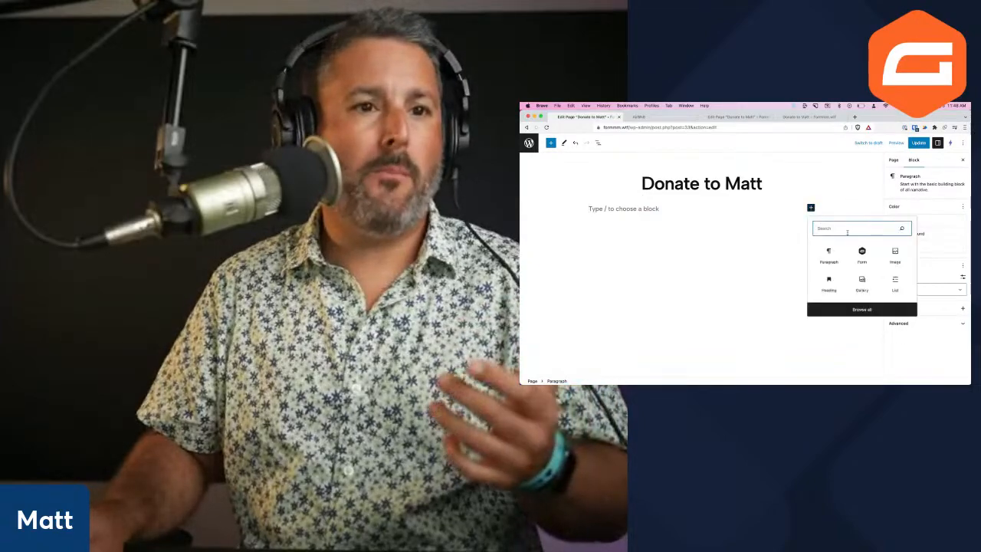
{"action": "type", "text": "button"}
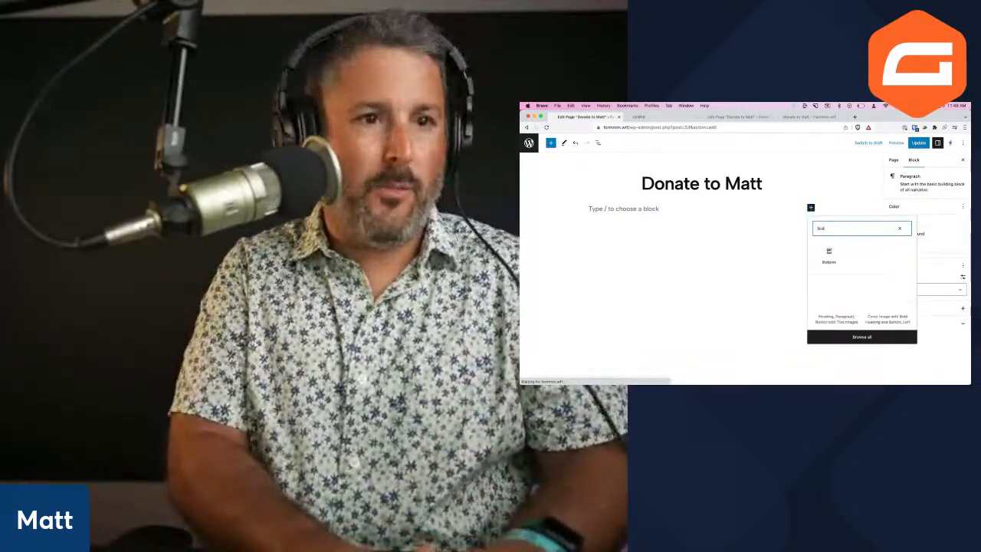
{"action": "left_click", "coordinate": [827, 254]}
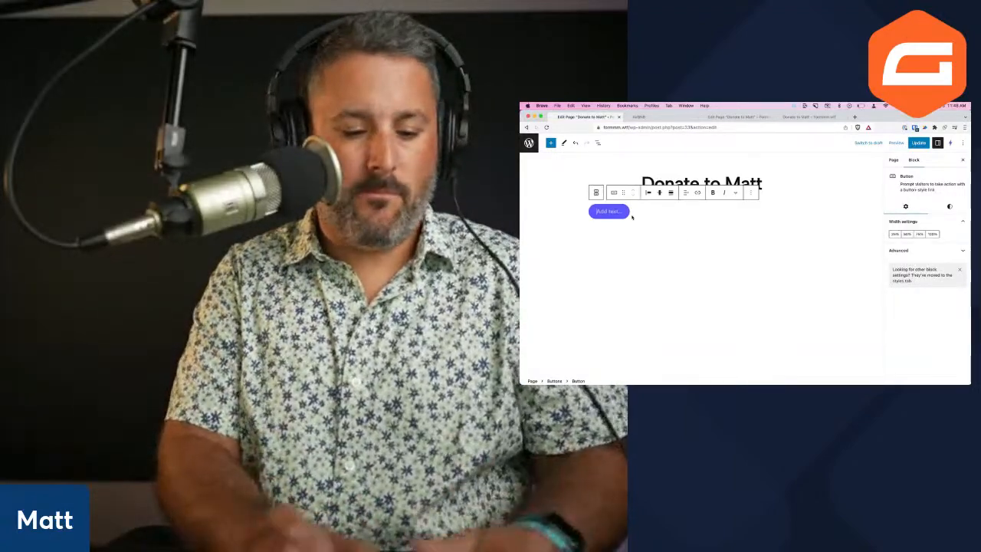
{"action": "type", "text": "Take our AirBNB Survey"}
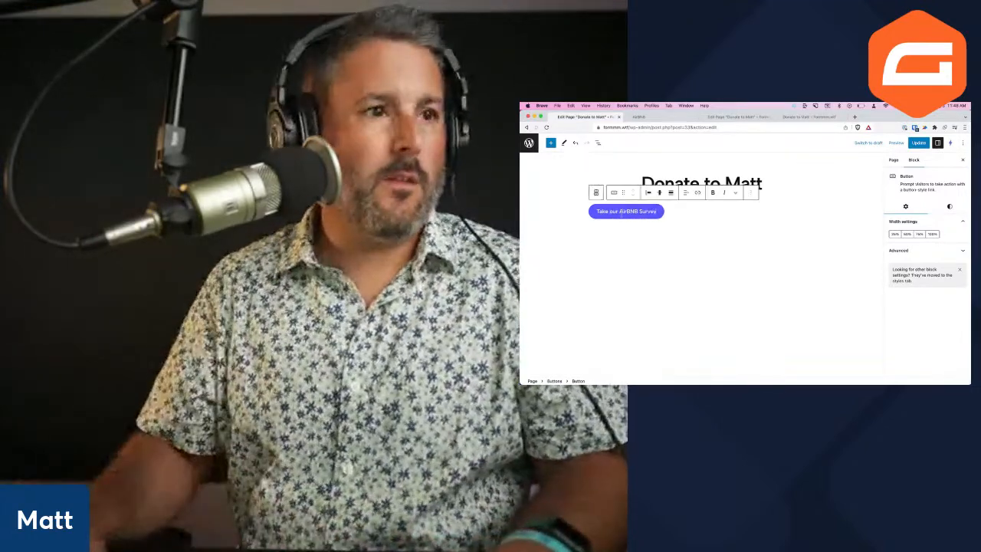
{"action": "triple_click", "coordinate": [620, 212]}
{"action": "left_click", "coordinate": [697, 193]}
{"action": "type", "text": "https://formmm.wtf/airbnbform"}
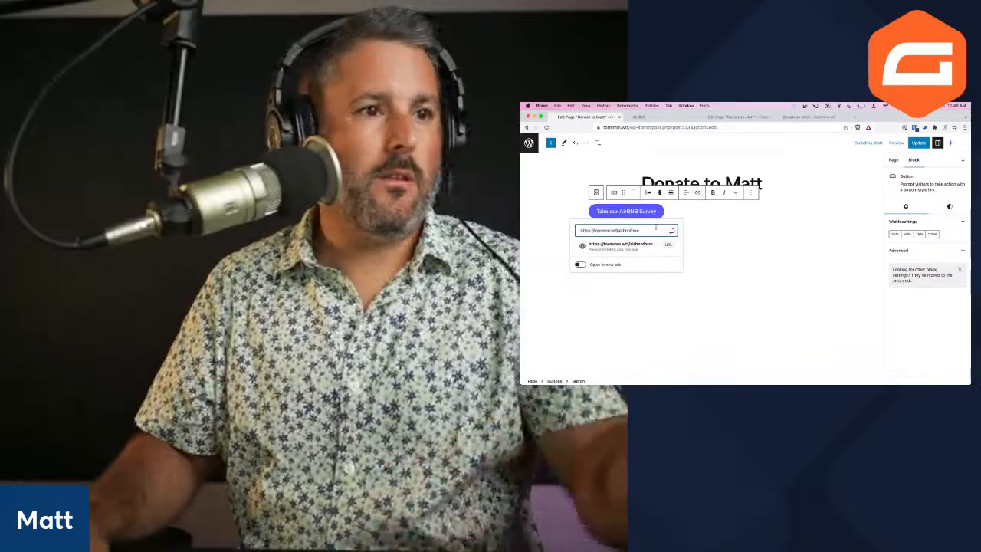
{"action": "scroll", "coordinate": [648, 227], "scroll_direction": "up", "scroll_amount": 5}
{"action": "scroll", "coordinate": [649, 228], "scroll_direction": "left", "scroll_amount": 2}
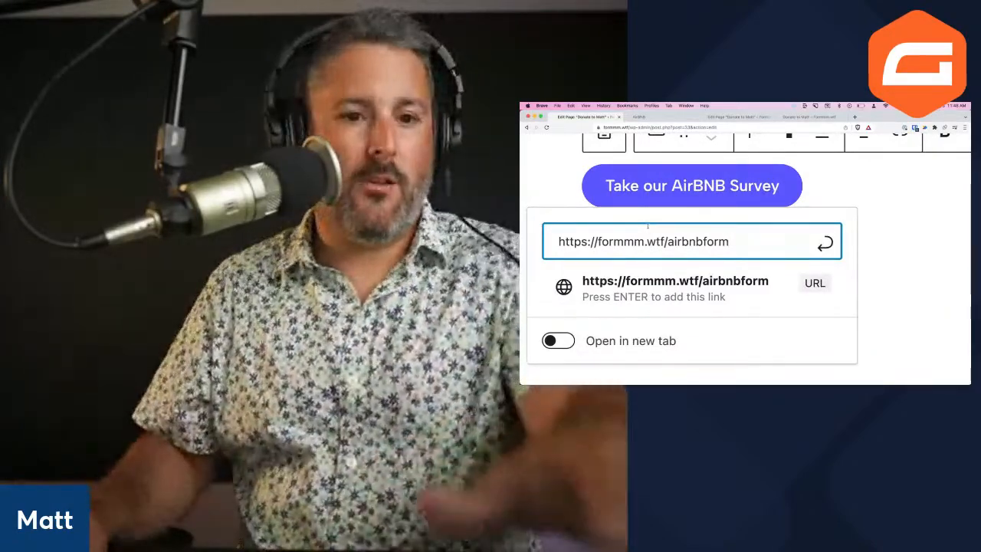
{"action": "key", "text": "Return"}
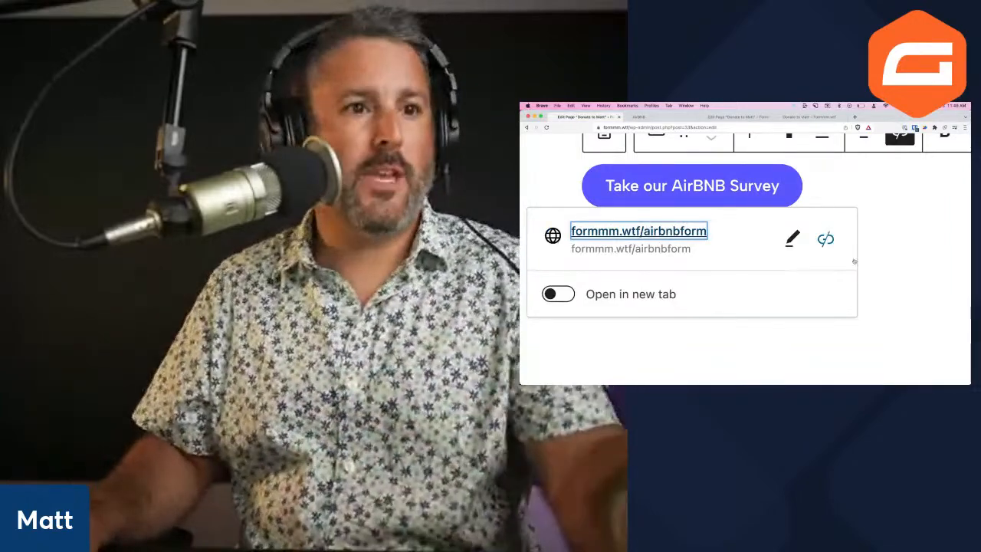
{"action": "scroll", "coordinate": [846, 259], "scroll_direction": "down", "scroll_amount": 5}
{"action": "scroll", "coordinate": [846, 259], "scroll_direction": "down", "scroll_amount": 3}
Centre the Buttons group horizontally and Update the page
{"action": "left_click", "coordinate": [841, 258]}
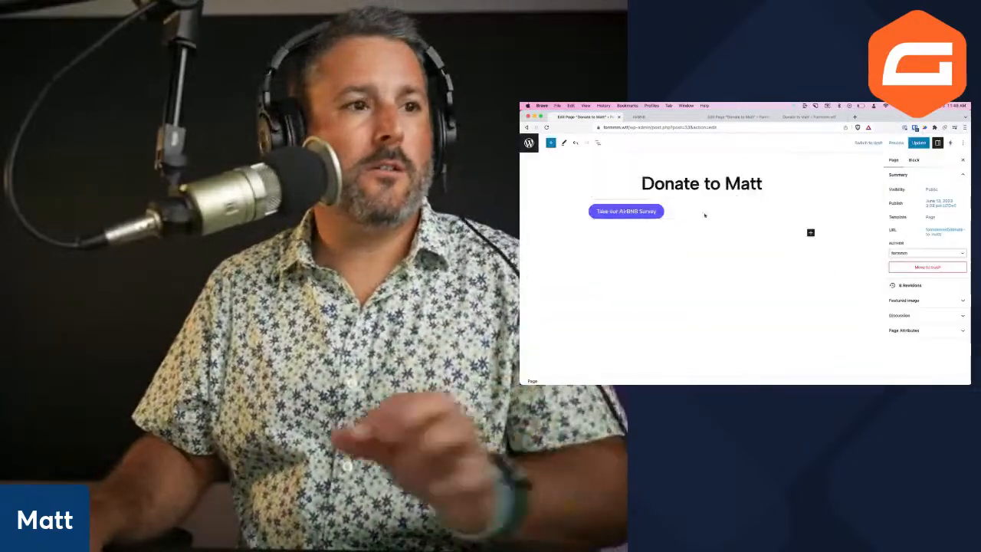
{"action": "left_click", "coordinate": [655, 209]}
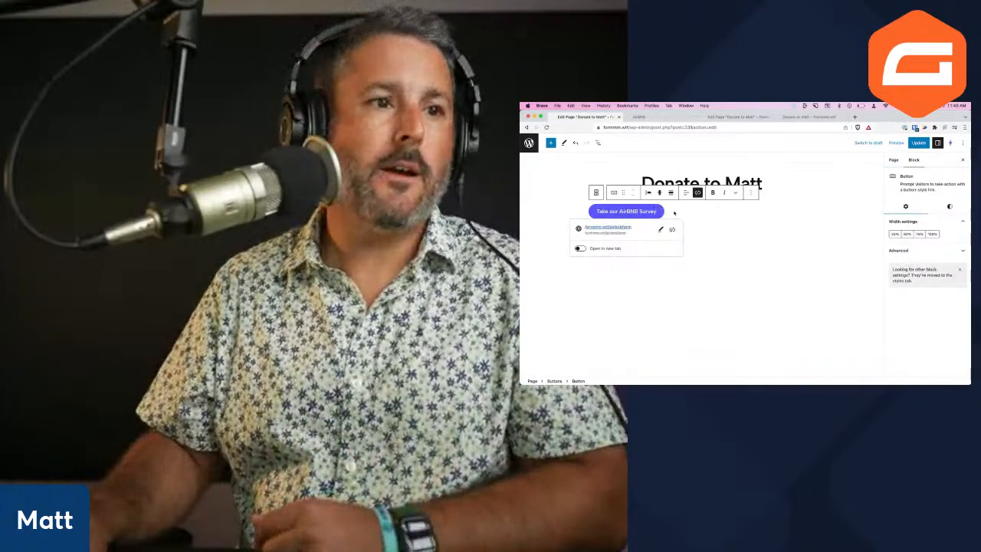
{"action": "left_click", "coordinate": [666, 212]}
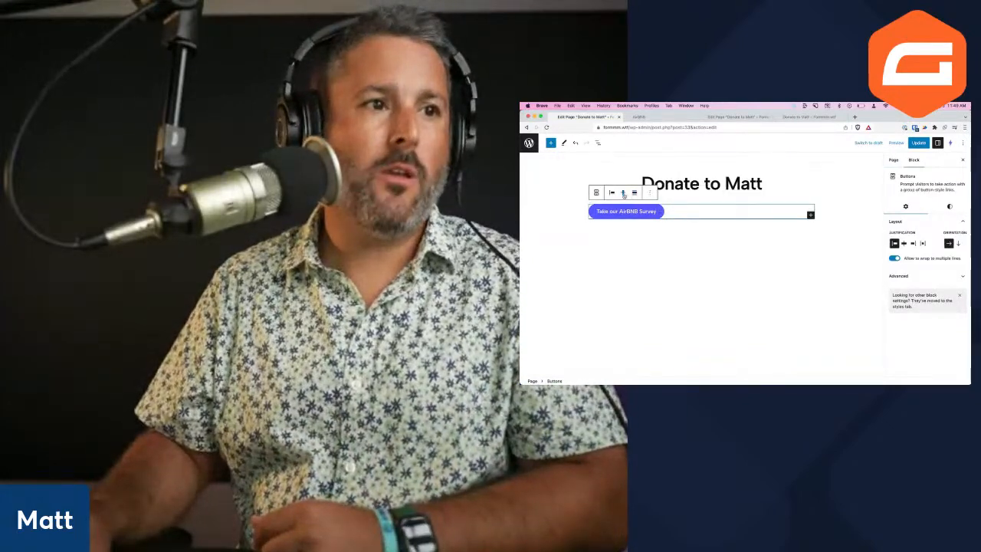
{"action": "left_click", "coordinate": [623, 192]}
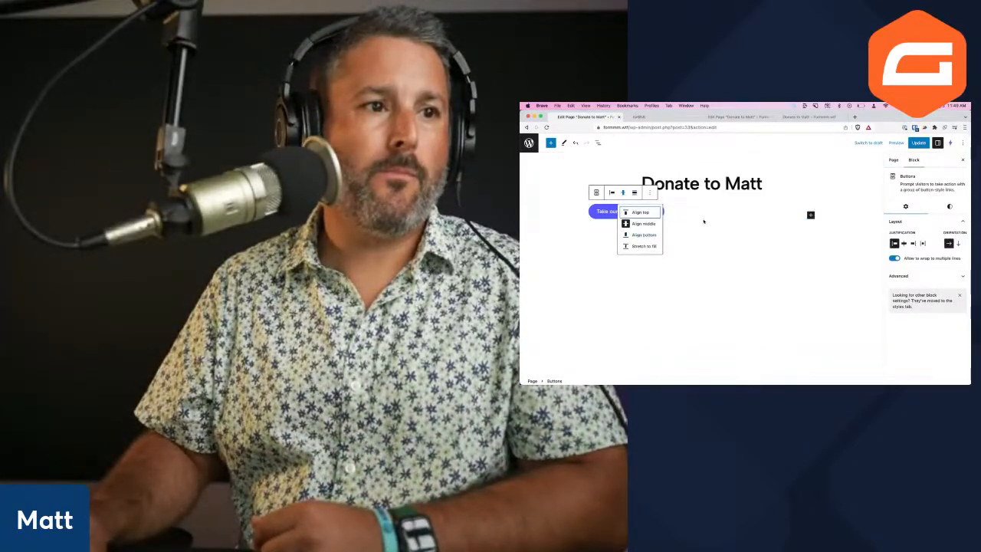
{"action": "left_click", "coordinate": [639, 223]}
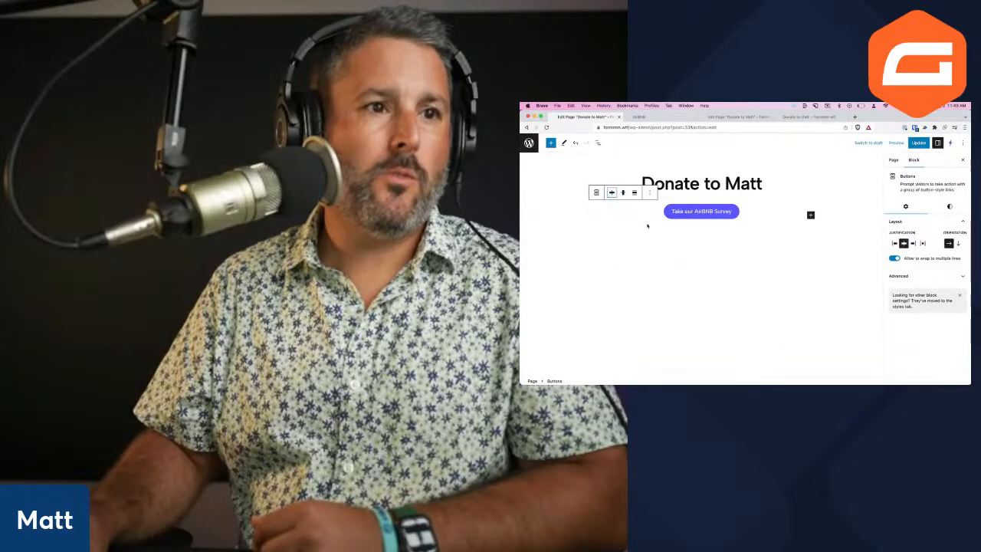
{"action": "left_click", "coordinate": [918, 142]}
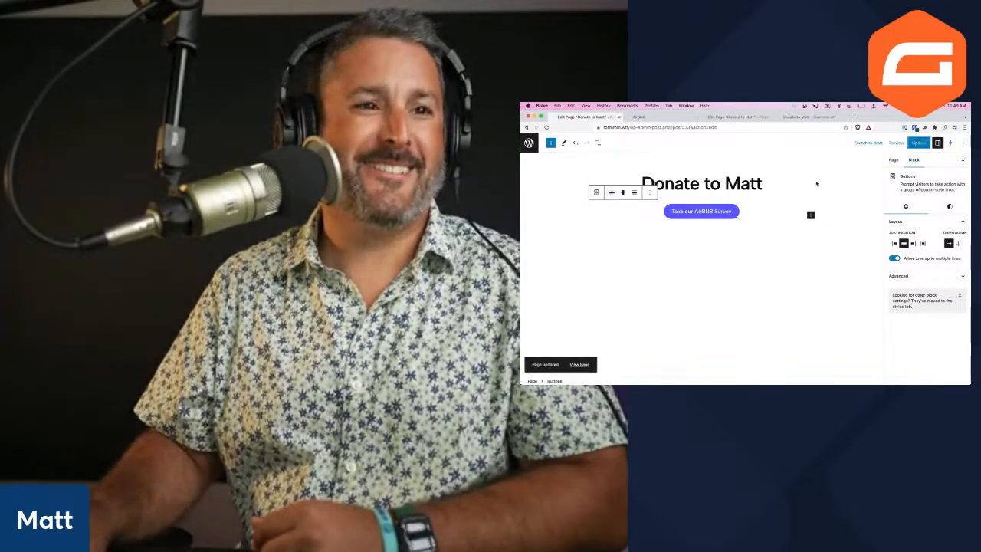
{"action": "left_click", "coordinate": [800, 183]}
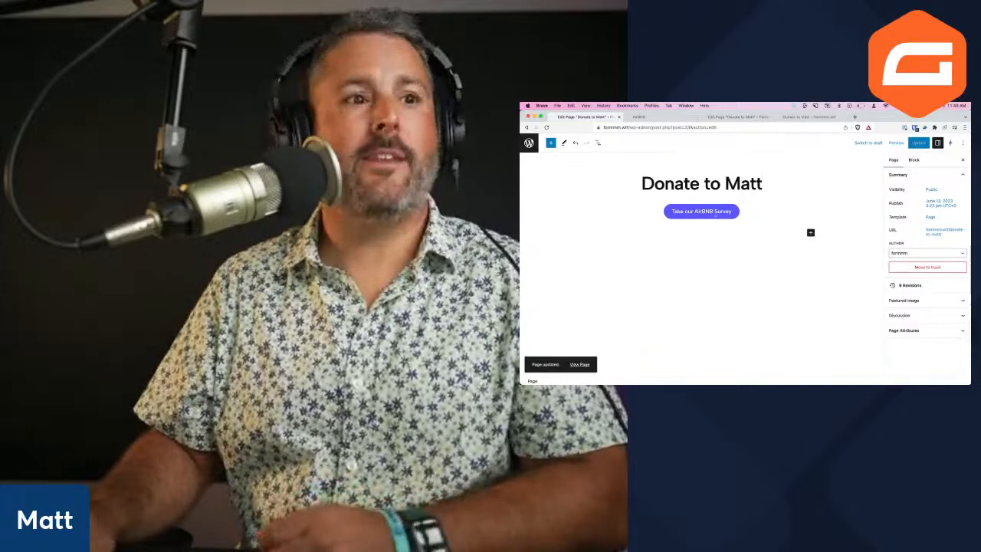
Preview the Donate to Matt page in a new tab twice, returning to the editor each time
{"action": "left_click", "coordinate": [895, 142]}
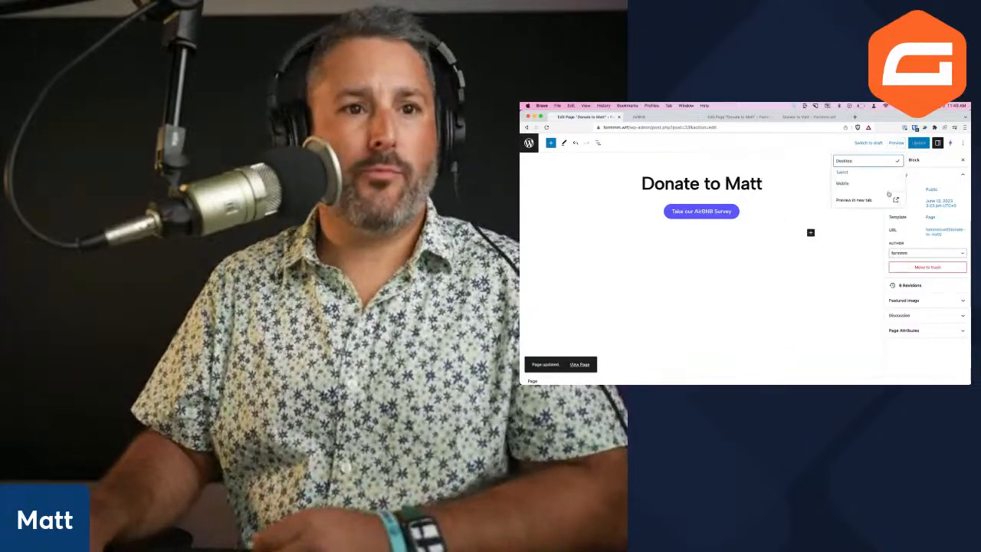
{"action": "left_click", "coordinate": [862, 204]}
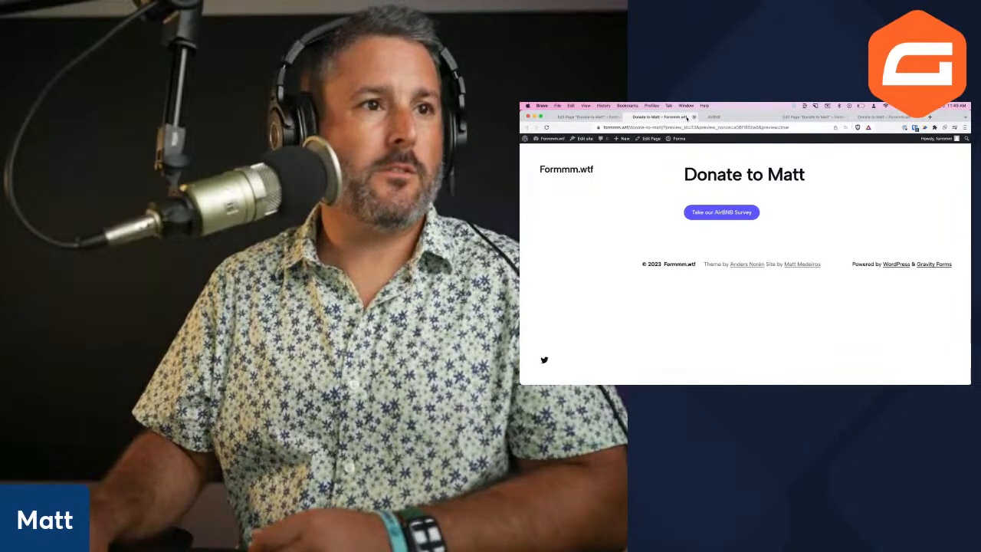
{"action": "left_click", "coordinate": [692, 116]}
{"action": "left_click", "coordinate": [895, 142]}
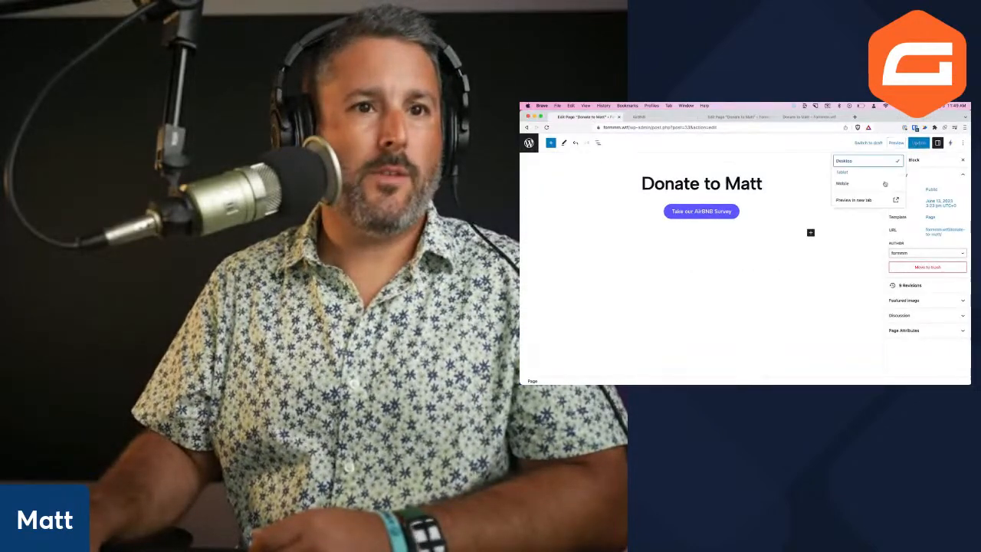
{"action": "left_click", "coordinate": [853, 199]}
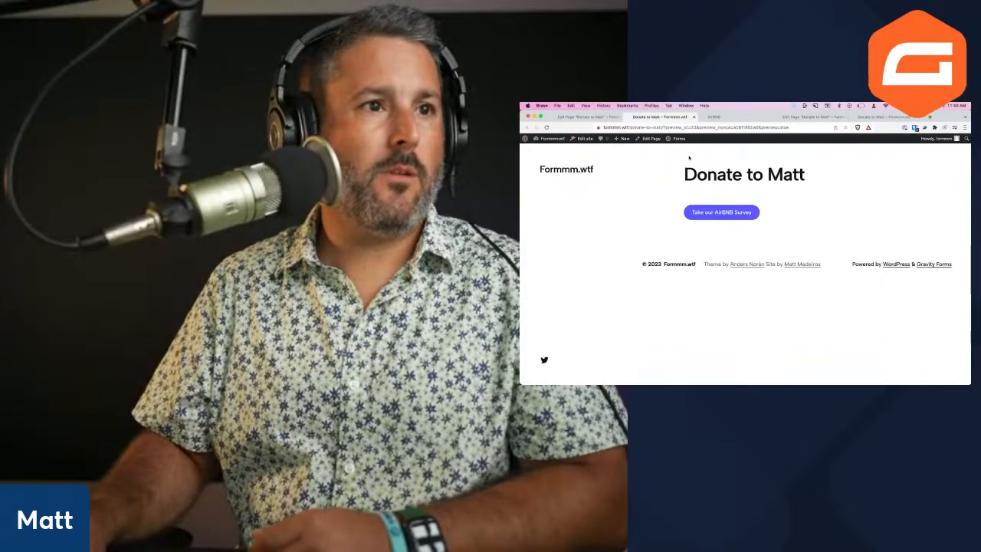
{"action": "left_click", "coordinate": [590, 117]}
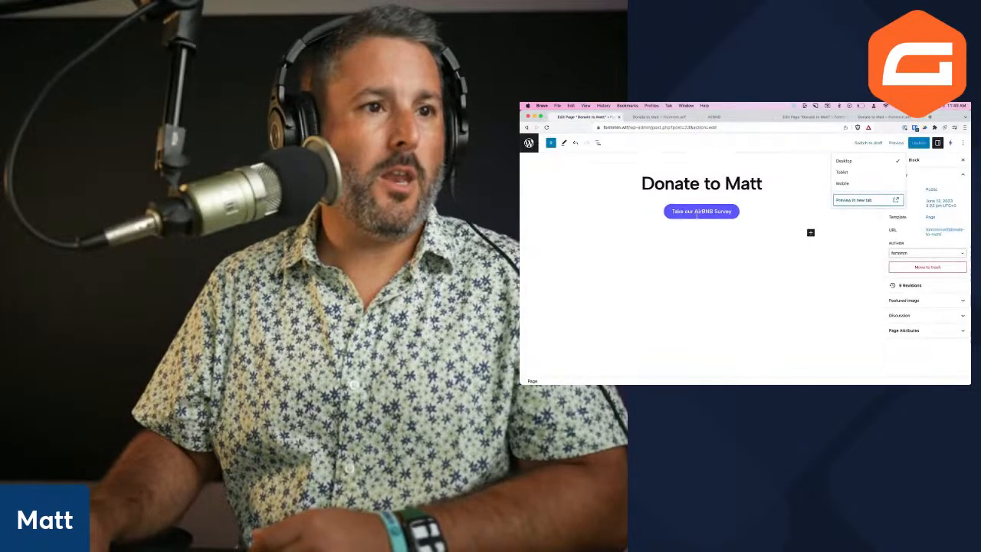
Reapply the airbnbform link to the survey button and deselect it
{"action": "left_click", "coordinate": [701, 211]}
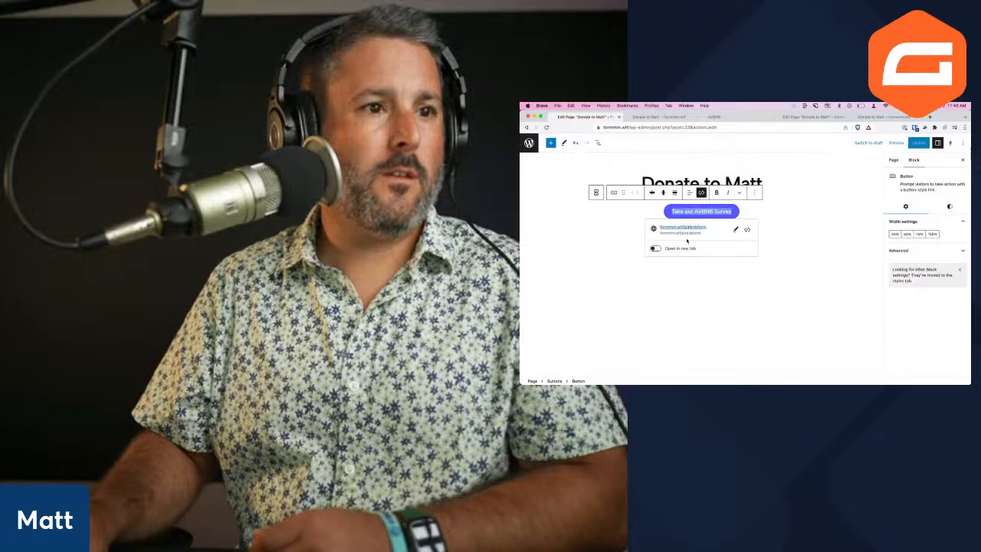
{"action": "left_click", "coordinate": [735, 229]}
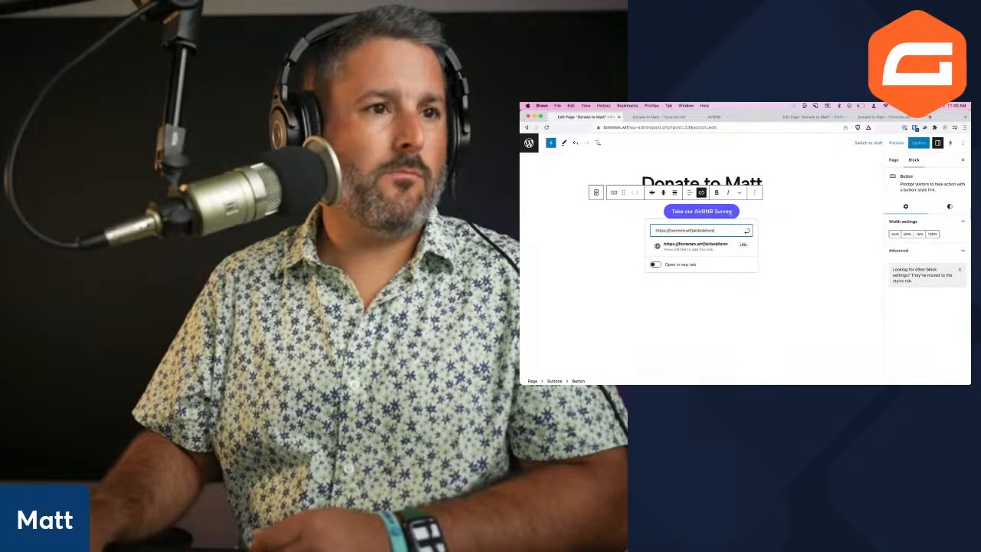
{"action": "left_click", "coordinate": [724, 250]}
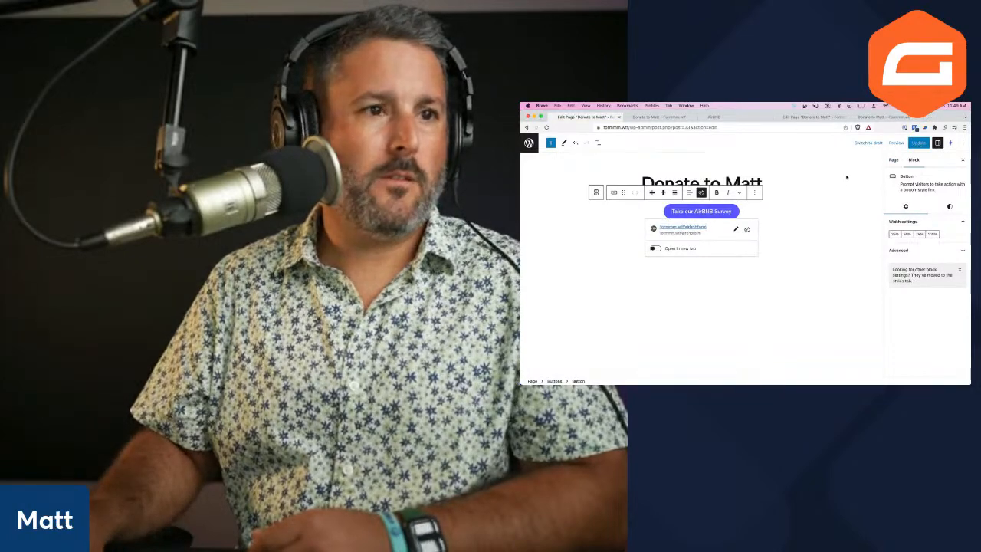
{"action": "left_click", "coordinate": [770, 169]}
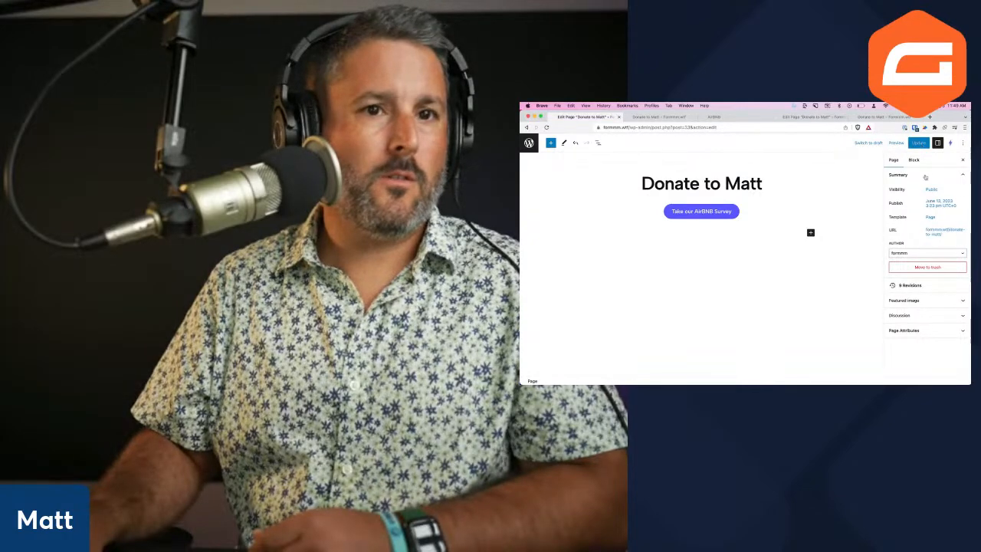
Open the live Donate to Matt page via its permalink, check the AirBNB form, then close it
{"action": "left_click", "coordinate": [936, 232]}
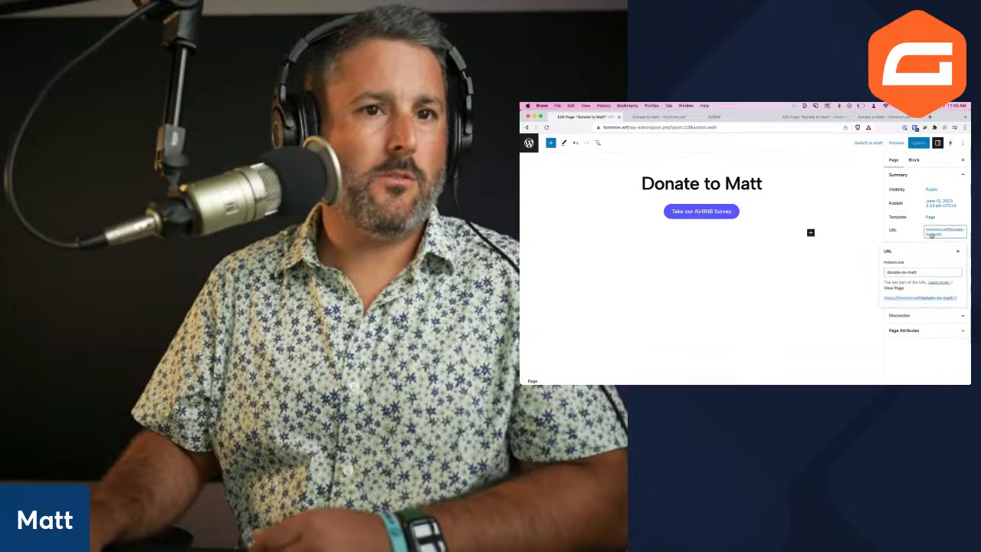
{"action": "left_click", "coordinate": [919, 298]}
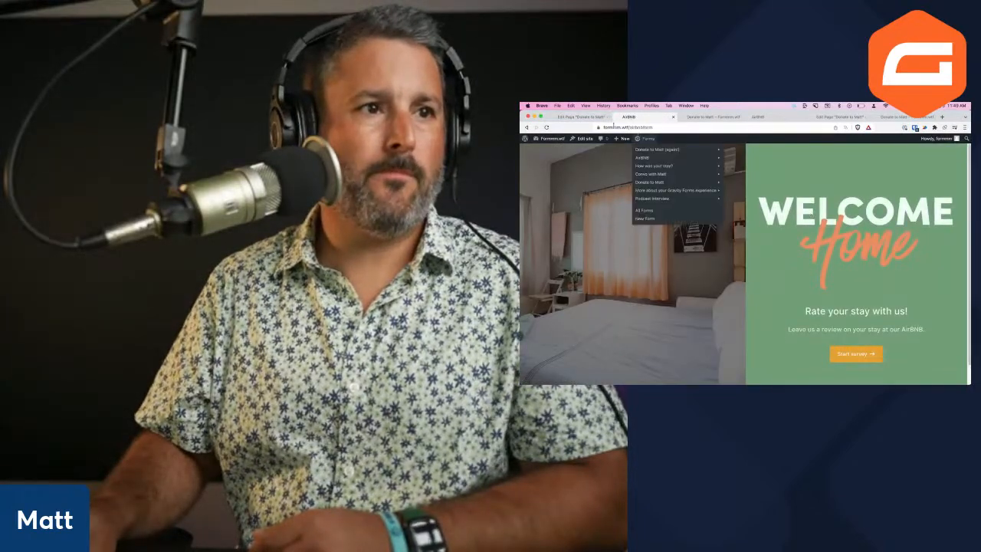
{"action": "key", "text": "super+Left"}
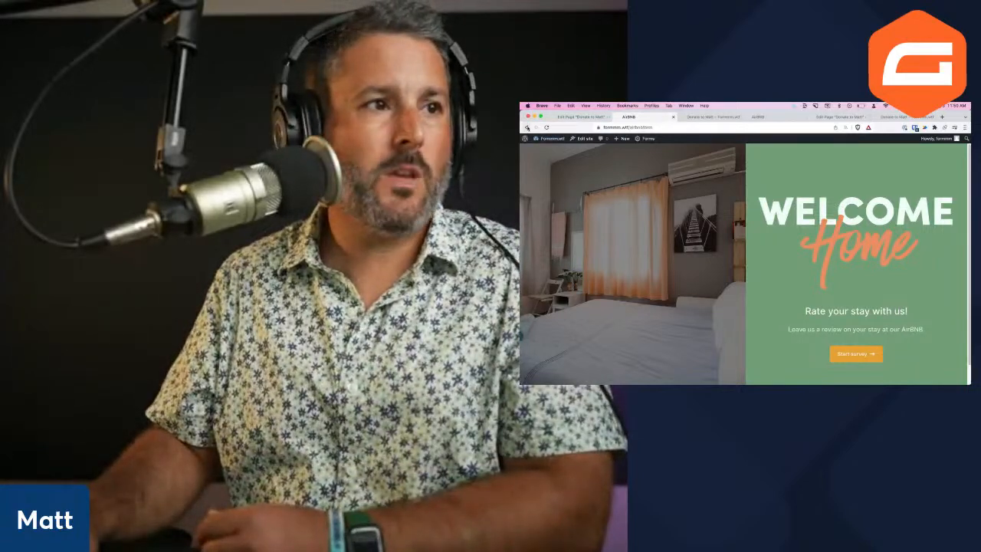
{"action": "left_click", "coordinate": [527, 128]}
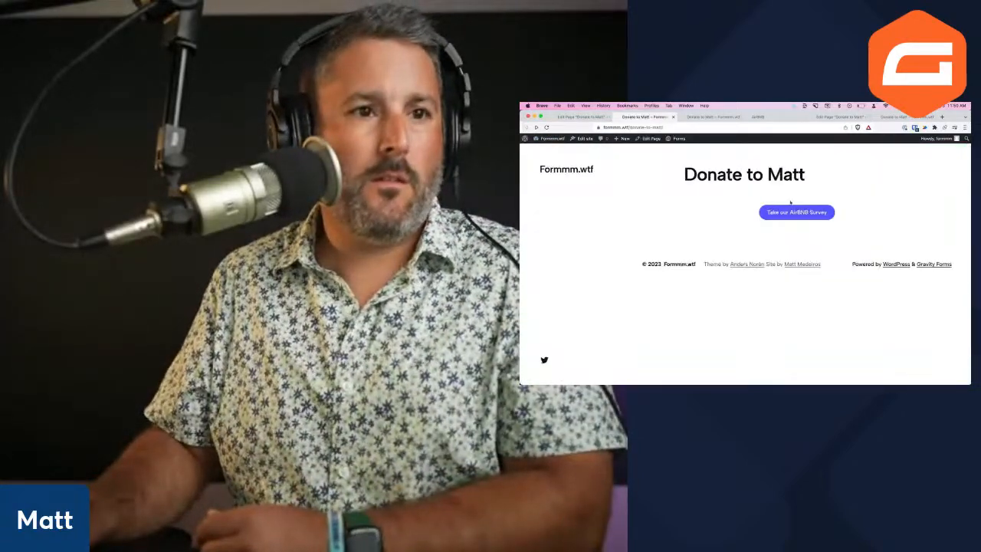
{"action": "key", "text": "super+w"}
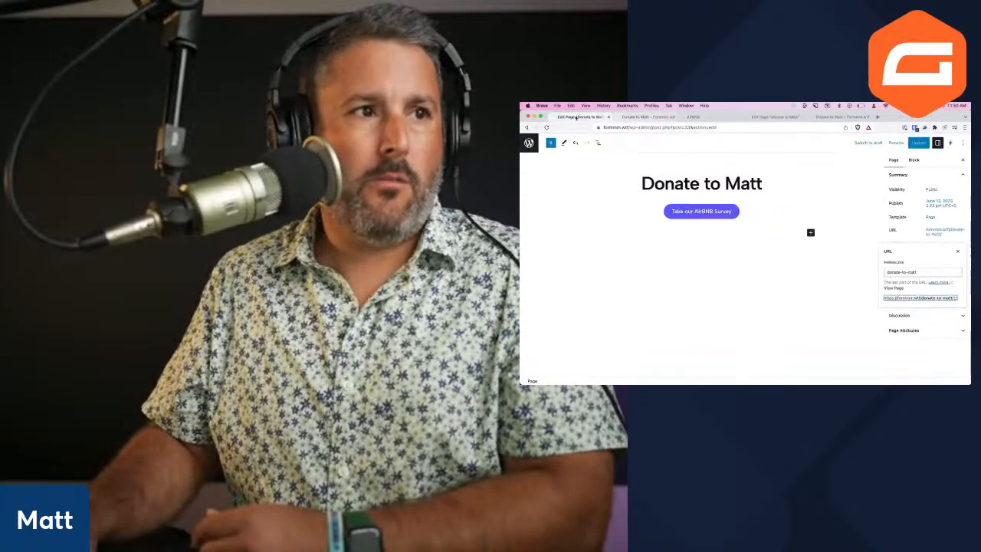
Insert a Gravity Forms block embedding the AirBNB form, update the page and preview it
{"action": "left_click", "coordinate": [811, 232]}
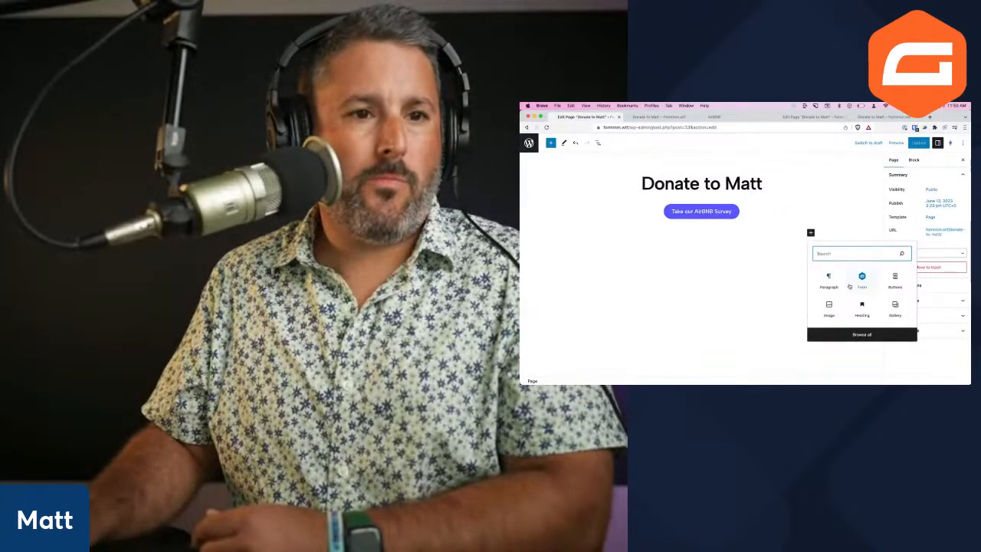
{"action": "left_click", "coordinate": [860, 284]}
{"action": "left_click", "coordinate": [706, 291]}
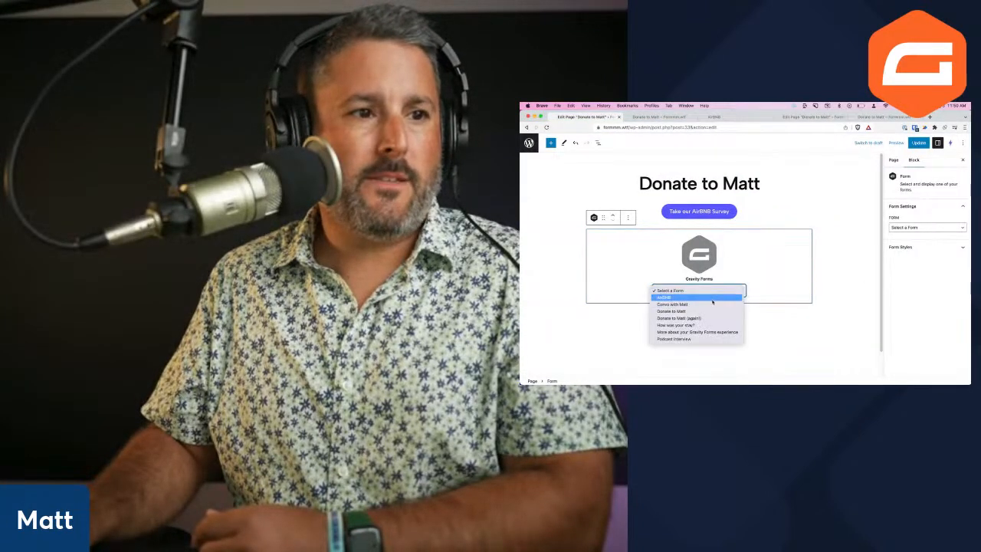
{"action": "left_click", "coordinate": [712, 298]}
{"action": "left_click", "coordinate": [918, 142]}
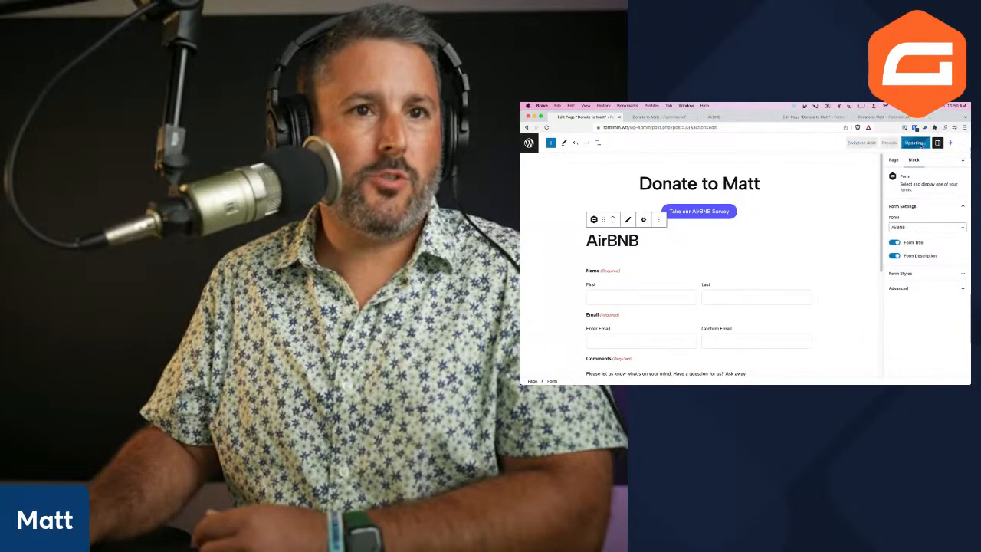
{"action": "left_click", "coordinate": [895, 143]}
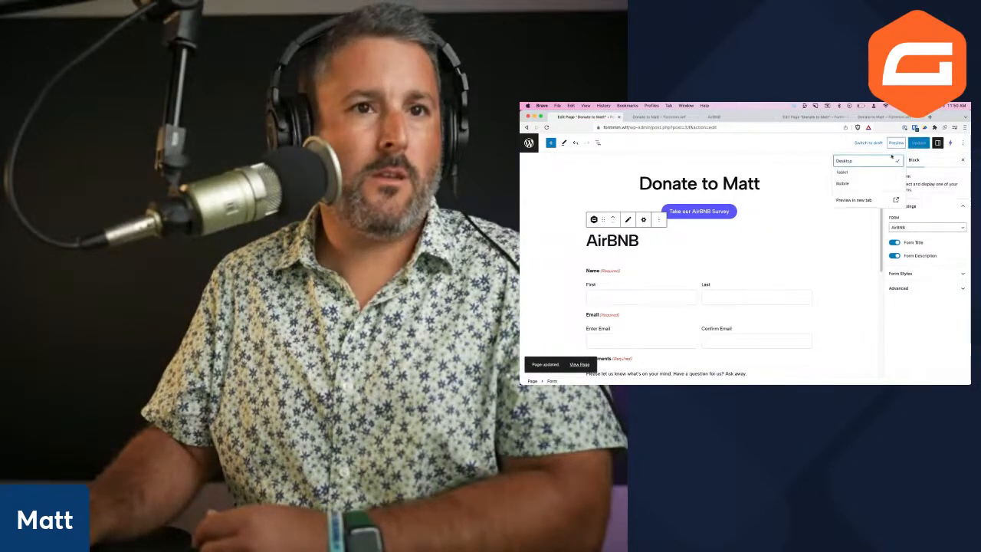
{"action": "left_click", "coordinate": [859, 201]}
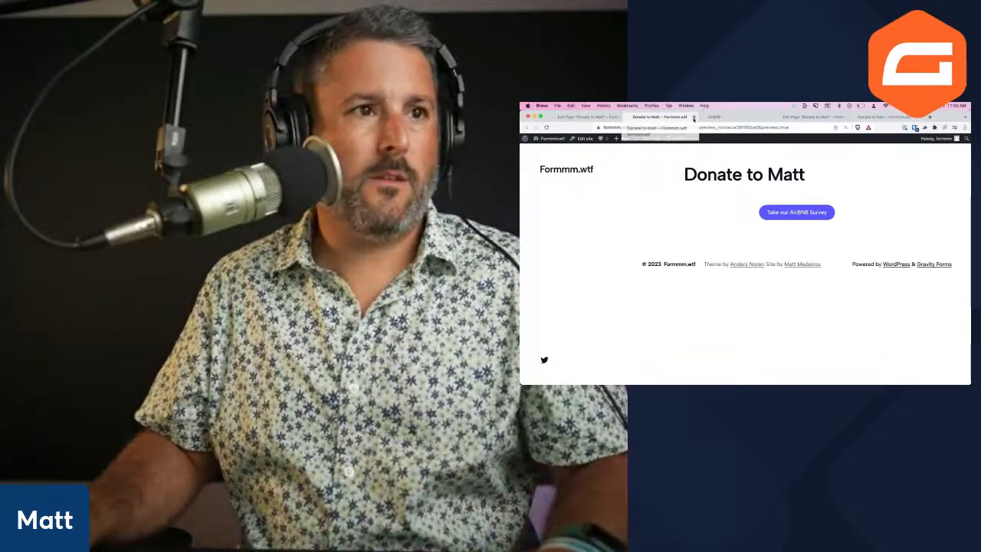
{"action": "left_click", "coordinate": [605, 116]}
Remove the Take our AirBNB Survey button and update the page
{"action": "left_click", "coordinate": [667, 275]}
{"action": "scroll", "coordinate": [666, 278], "scroll_direction": "down", "scroll_amount": 3}
{"action": "scroll", "coordinate": [667, 278], "scroll_direction": "up", "scroll_amount": 3}
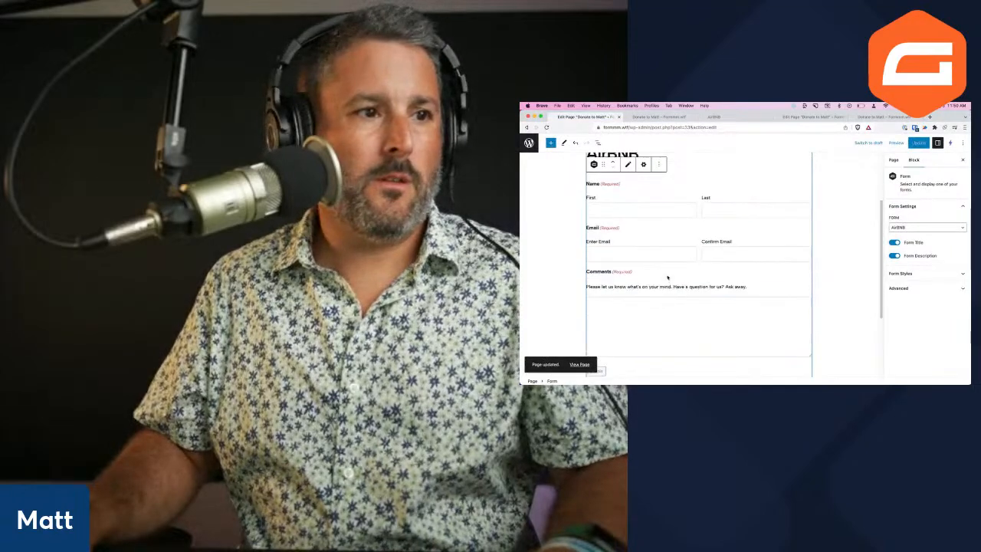
{"action": "scroll", "coordinate": [674, 268], "scroll_direction": "up", "scroll_amount": 3}
{"action": "left_click", "coordinate": [752, 193]}
{"action": "left_click", "coordinate": [770, 308]}
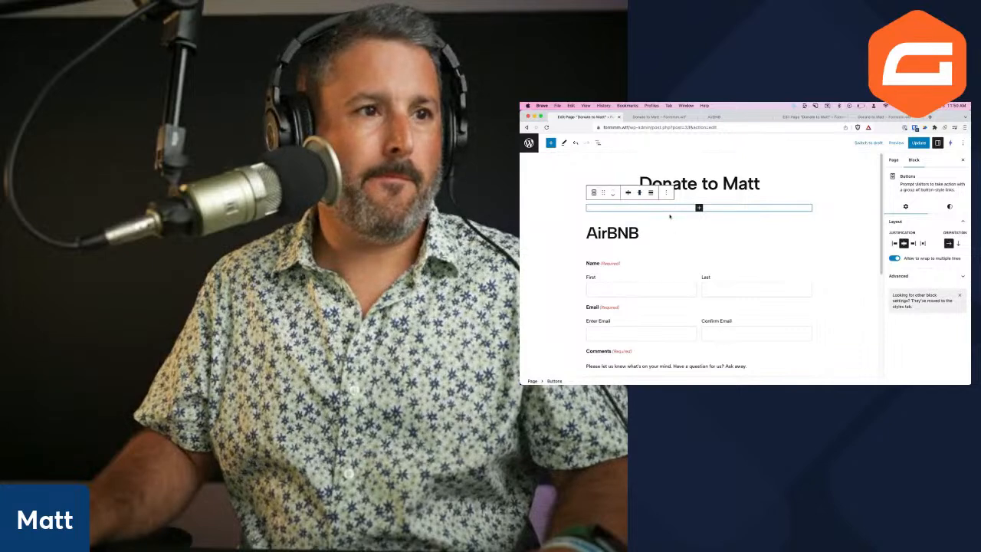
{"action": "left_click", "coordinate": [917, 142]}
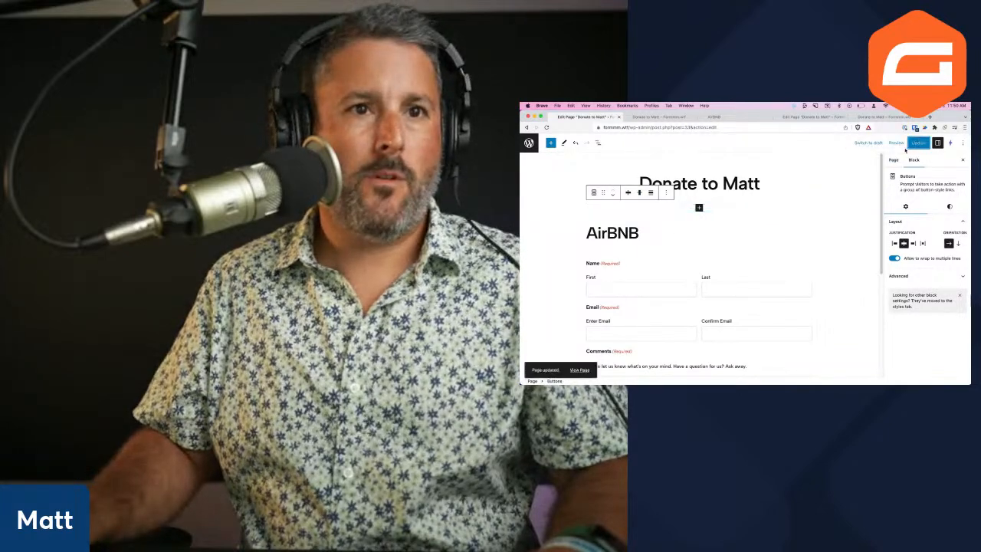
Preview the updated page, then open the live Donate to Matt page from its permalink
{"action": "left_click", "coordinate": [894, 144]}
{"action": "left_click", "coordinate": [849, 201]}
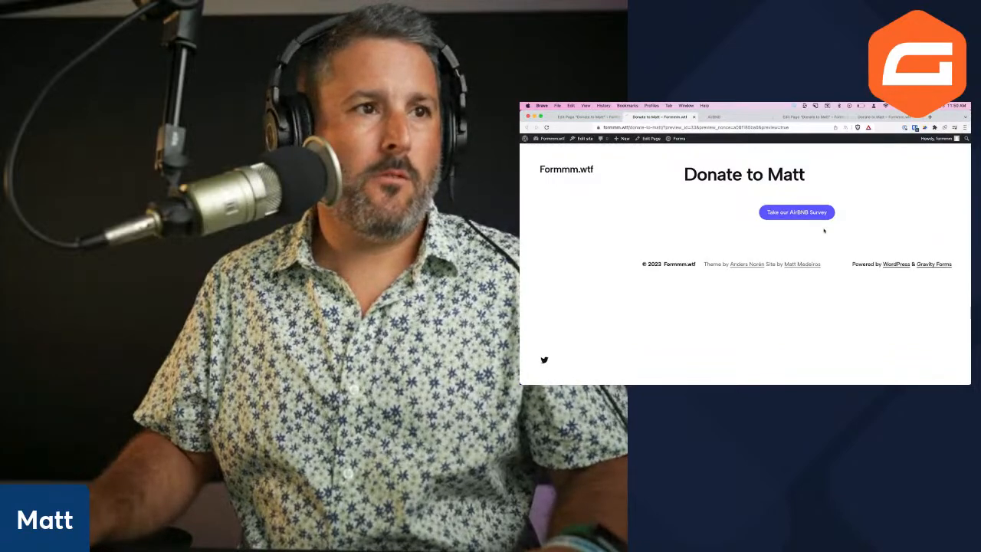
{"action": "left_click", "coordinate": [694, 117]}
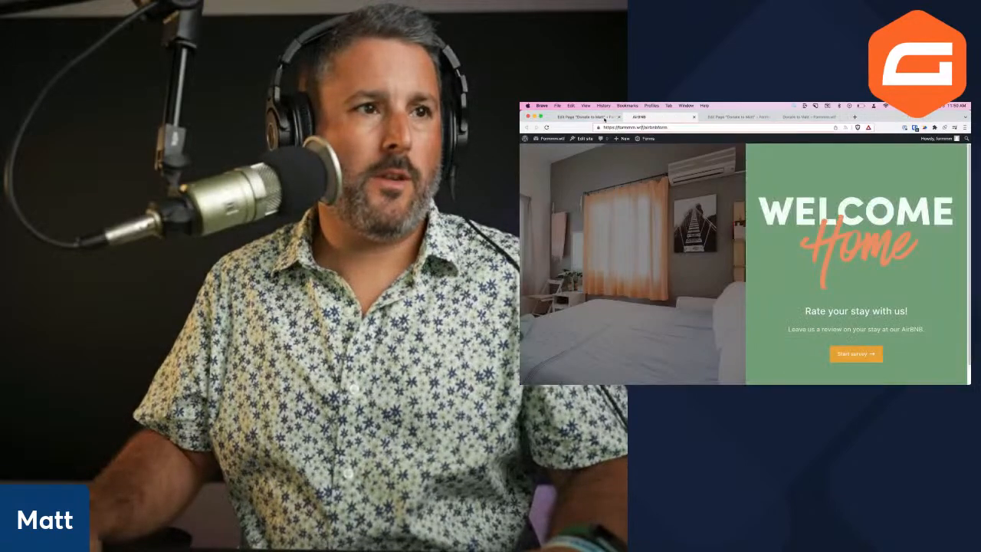
{"action": "left_click", "coordinate": [606, 117]}
{"action": "left_click", "coordinate": [773, 166]}
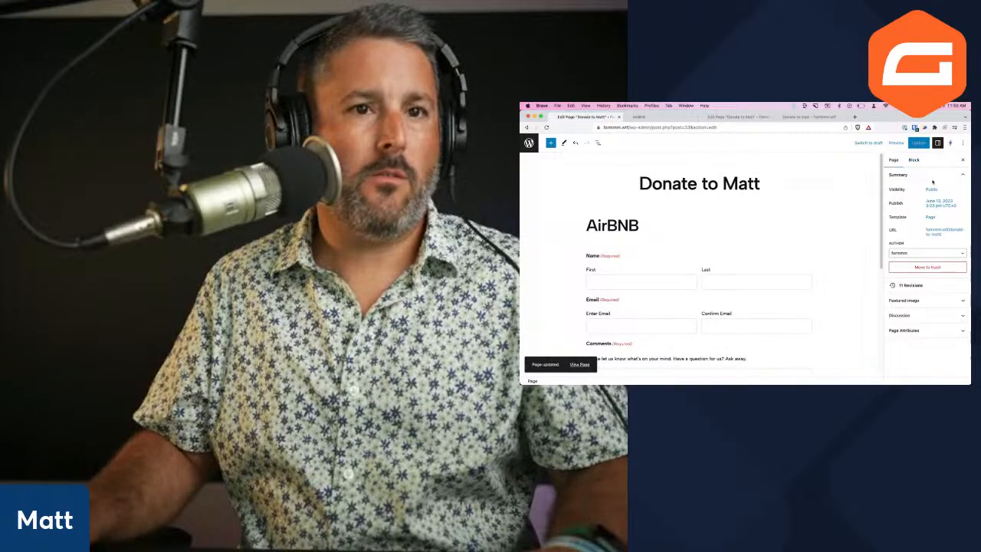
{"action": "left_click", "coordinate": [942, 231]}
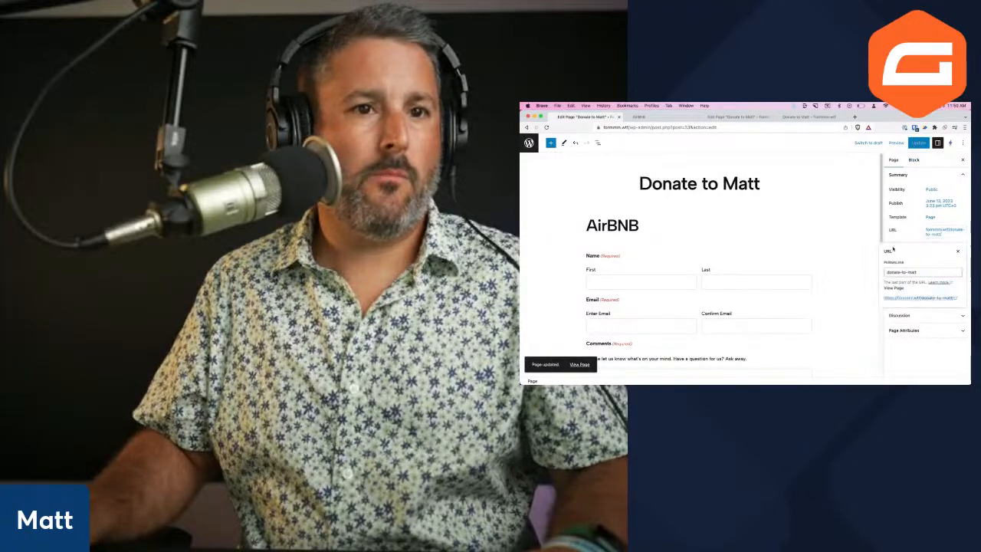
{"action": "left_click", "coordinate": [915, 297]}
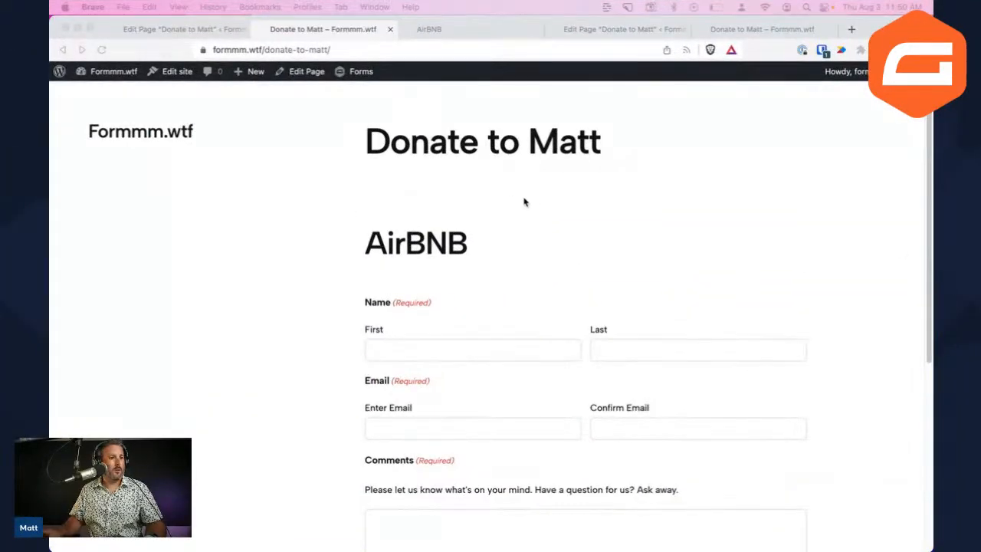
Fill the AirBNB form with a first and last name, matching email addresses and the comment 'test'
{"action": "scroll", "coordinate": [506, 253], "scroll_direction": "down", "scroll_amount": 5}
{"action": "scroll", "coordinate": [483, 276], "scroll_direction": "up", "scroll_amount": 5}
{"action": "scroll", "coordinate": [467, 278], "scroll_direction": "down", "scroll_amount": 4}
{"action": "scroll", "coordinate": [471, 283], "scroll_direction": "down", "scroll_amount": 3}
{"action": "scroll", "coordinate": [466, 282], "scroll_direction": "up", "scroll_amount": 5}
{"action": "scroll", "coordinate": [468, 284], "scroll_direction": "down", "scroll_amount": 3}
{"action": "scroll", "coordinate": [468, 284], "scroll_direction": "down", "scroll_amount": 1}
{"action": "scroll", "coordinate": [498, 295], "scroll_direction": "up", "scroll_amount": 3}
{"action": "scroll", "coordinate": [514, 306], "scroll_direction": "down", "scroll_amount": 1}
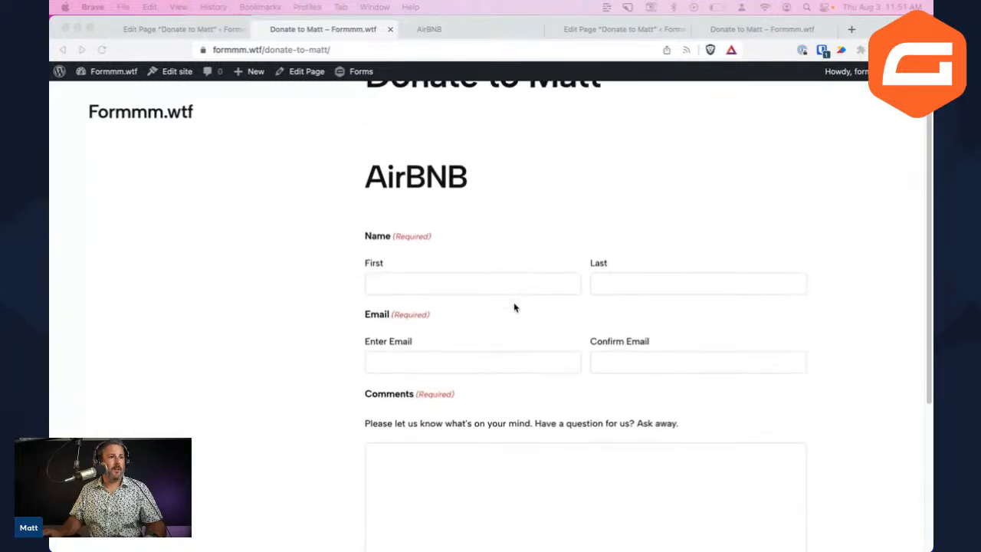
{"action": "scroll", "coordinate": [514, 307], "scroll_direction": "down", "scroll_amount": 2}
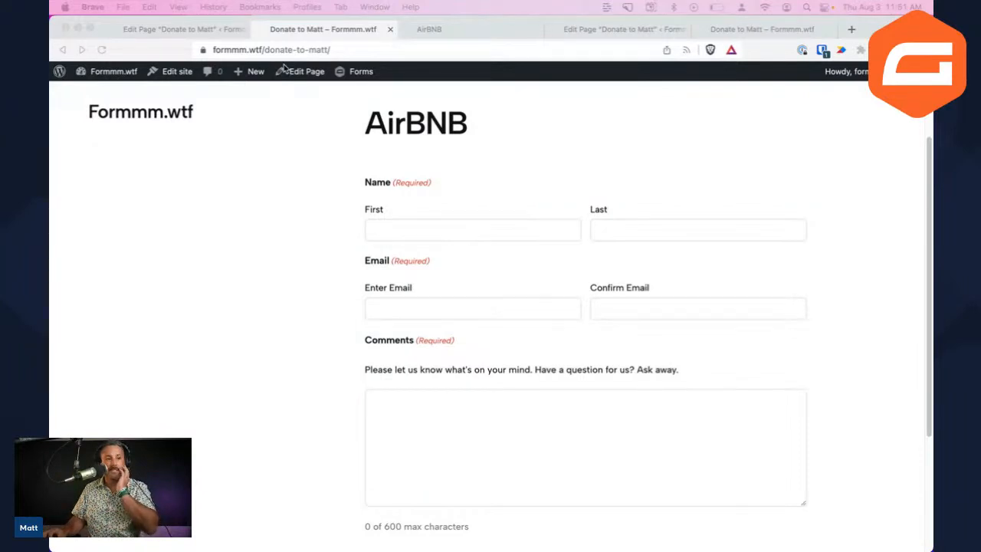
{"action": "left_click", "coordinate": [493, 225]}
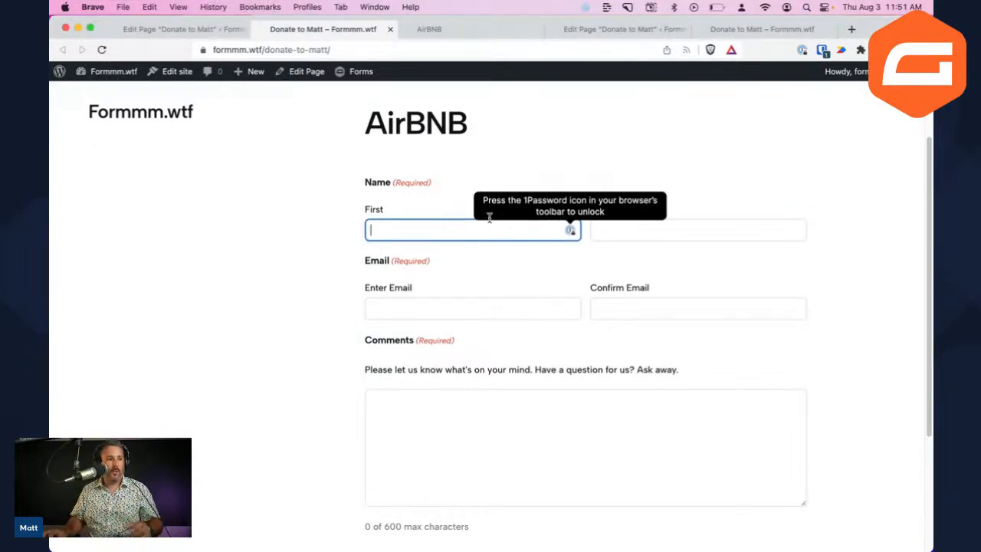
{"action": "type", "text": "Matt"}
{"action": "key", "text": "Tab"}
{"action": "type", "text": "Medeiros"}
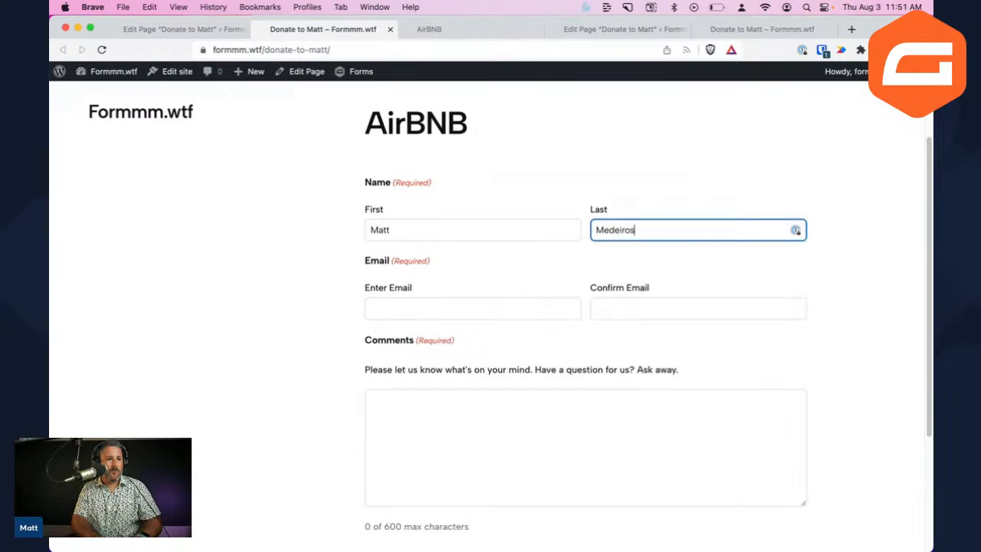
{"action": "key", "text": "Tab"}
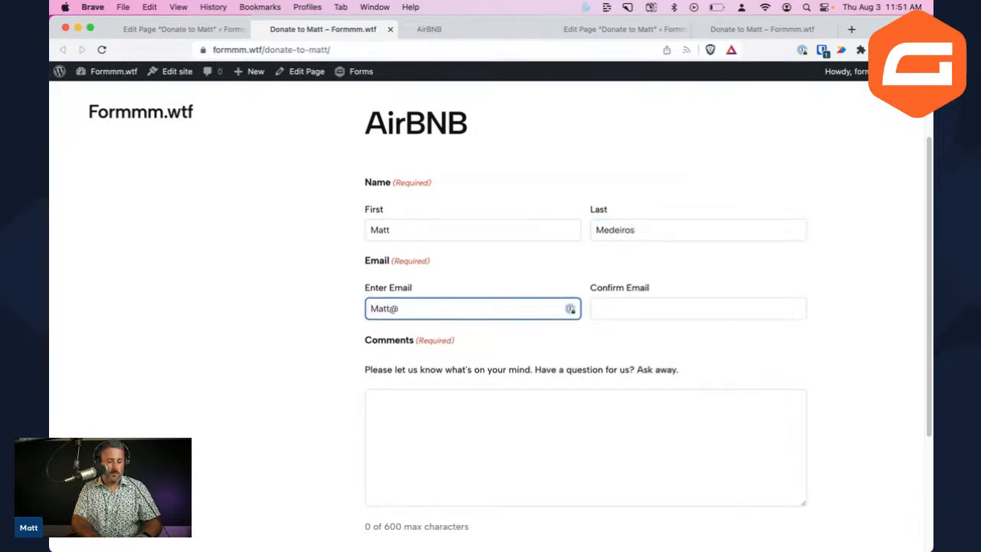
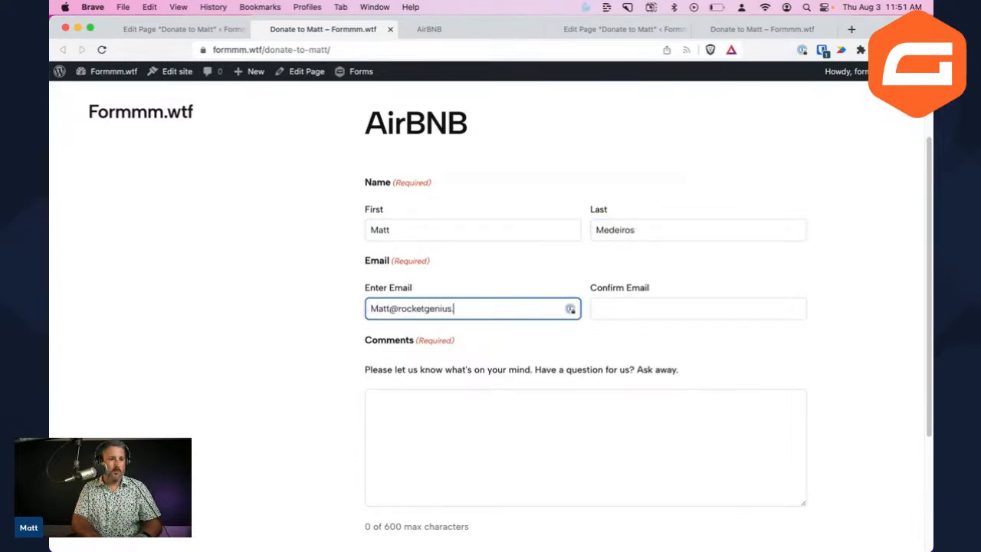
{"action": "key", "text": "Tab"}
{"action": "key", "text": "Tab"}
{"action": "type", "text": "test"}
Submit the test entry and view the AirBNB form's entries in Gravity Forms
{"action": "scroll", "coordinate": [566, 202], "scroll_direction": "down", "scroll_amount": 3}
{"action": "left_click", "coordinate": [414, 390]}
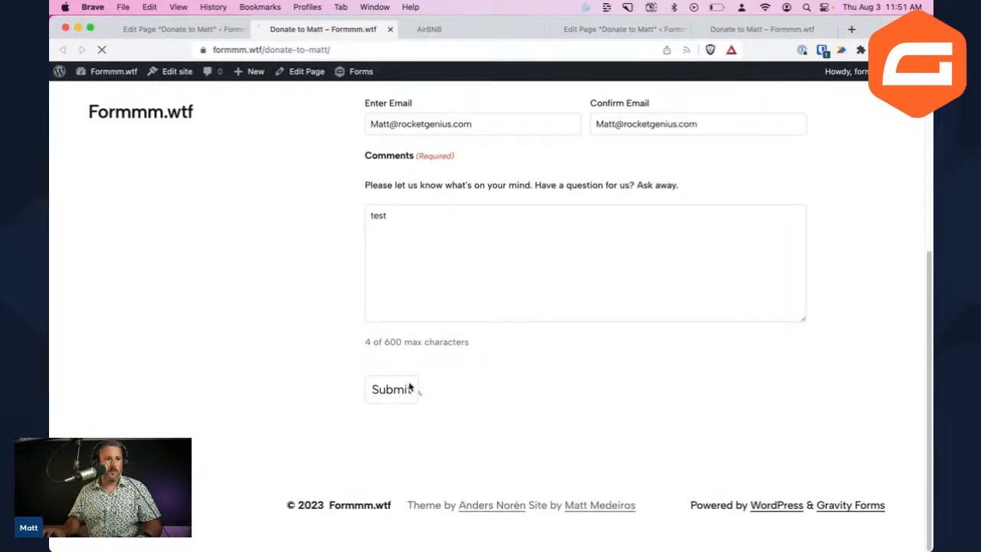
{"action": "left_click", "coordinate": [188, 29]}
{"action": "left_click", "coordinate": [67, 80]}
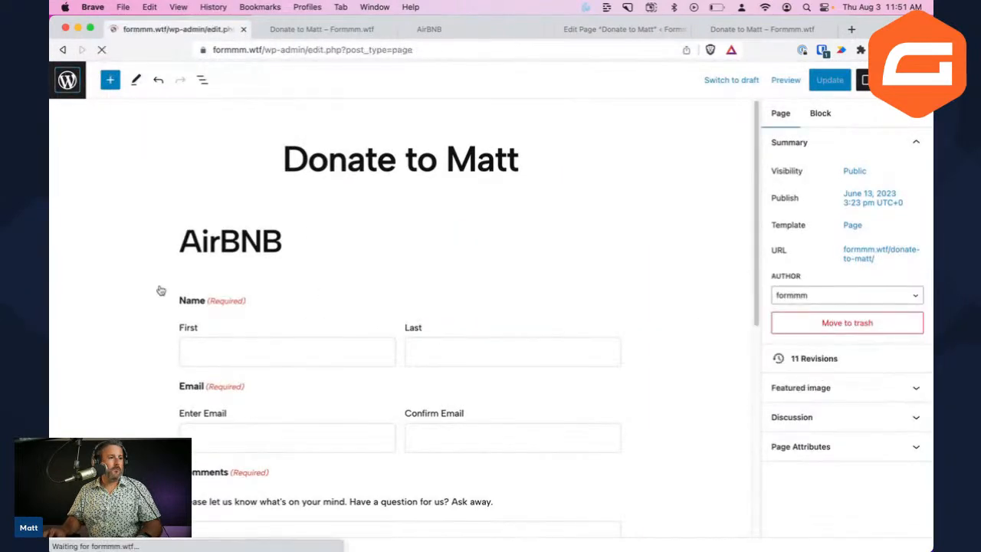
{"action": "mouse_move", "coordinate": [84, 171]}
{"action": "left_click", "coordinate": [191, 204]}
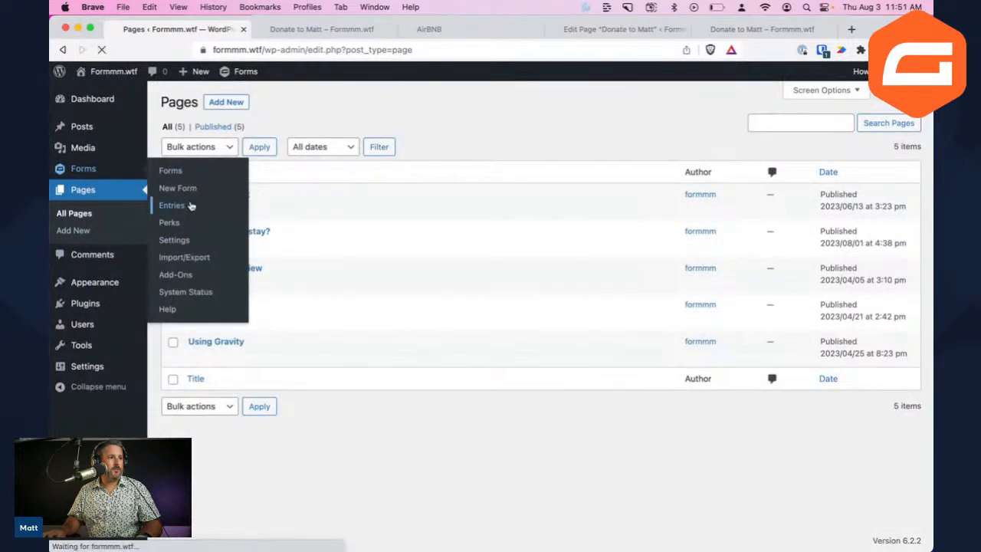
{"action": "left_click", "coordinate": [275, 155]}
{"action": "left_click", "coordinate": [394, 284]}
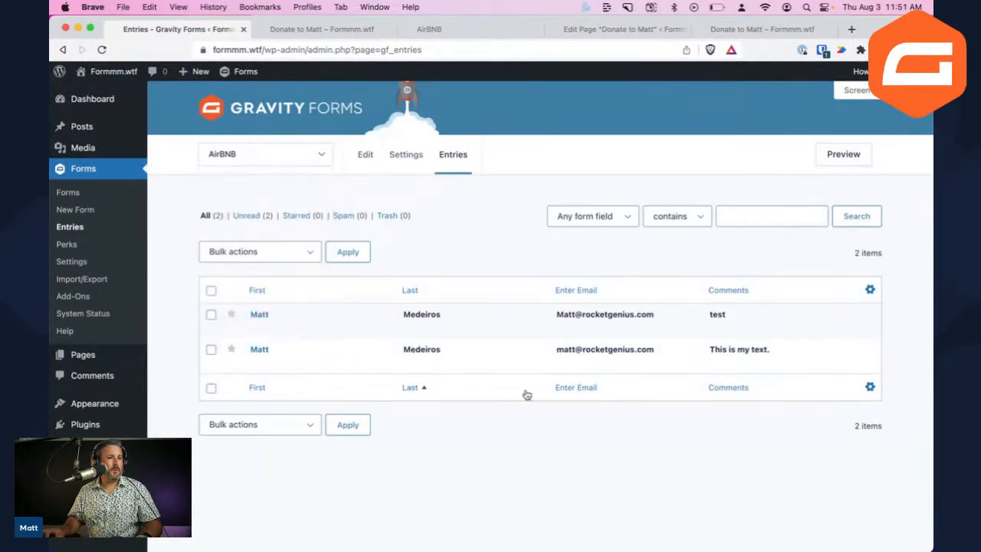